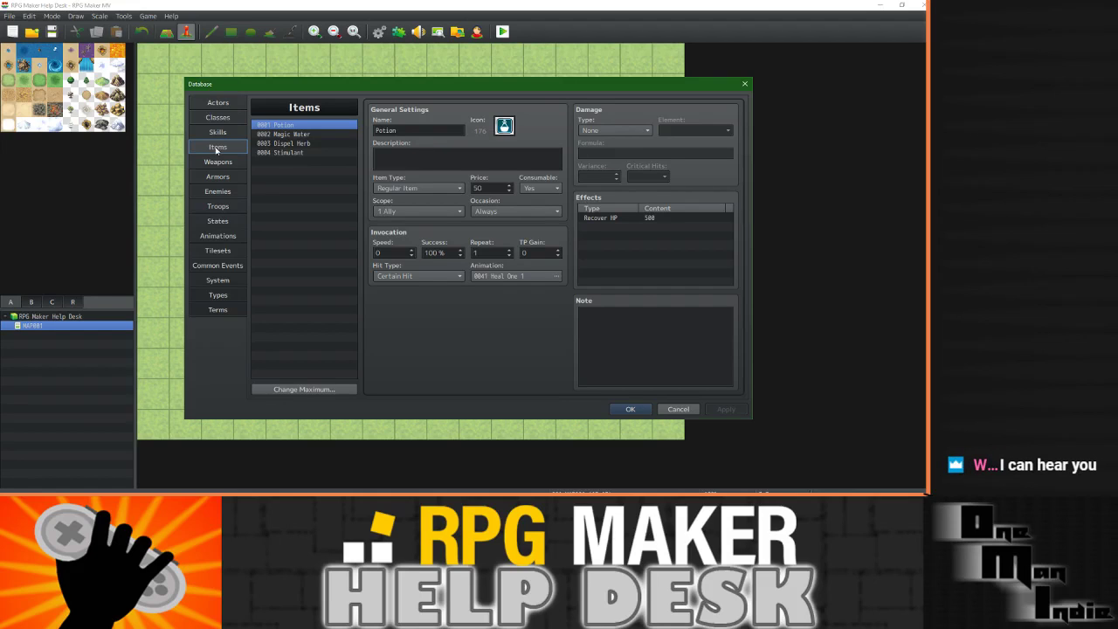
# Raise the item maximum to 5 and name the new item 0005 "Safe House GEM".
pyautogui.click(319, 390)
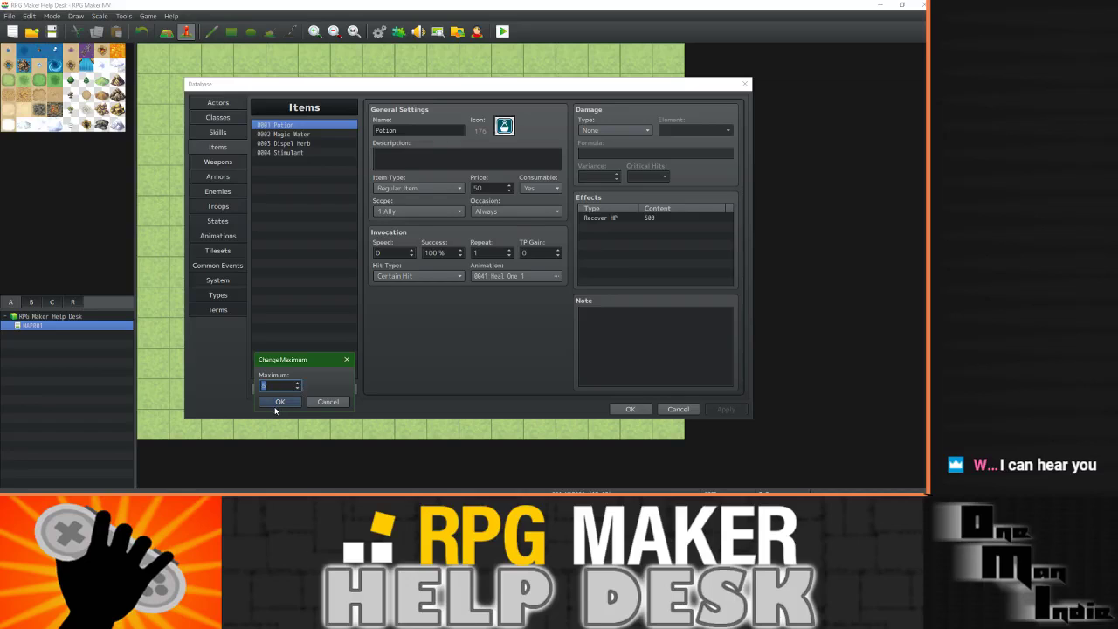
pyautogui.click(279, 402)
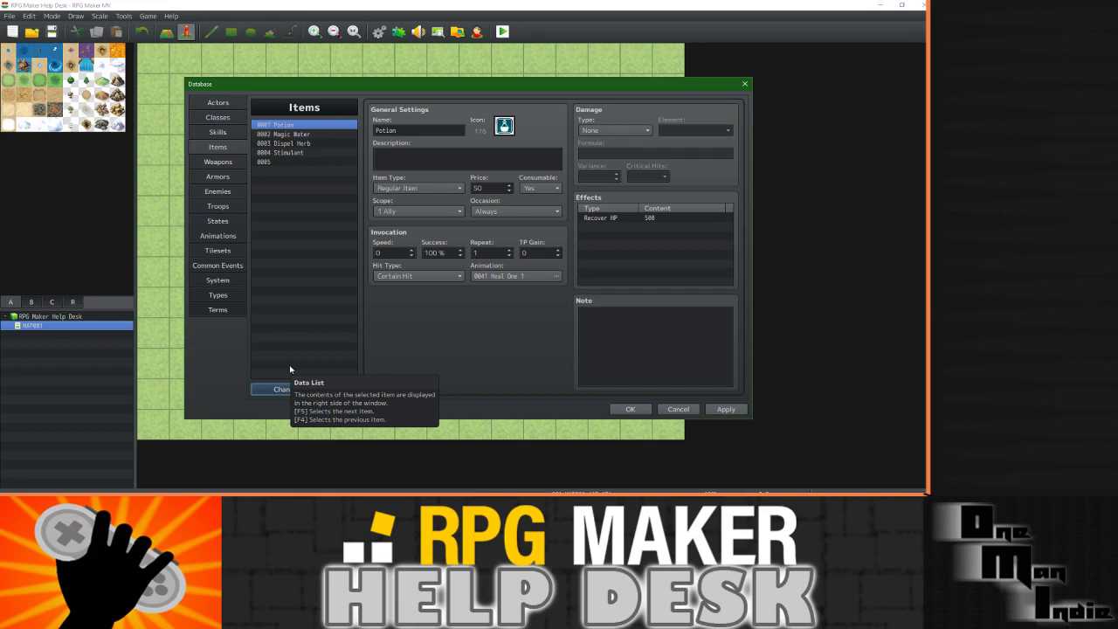
pyautogui.click(284, 162)
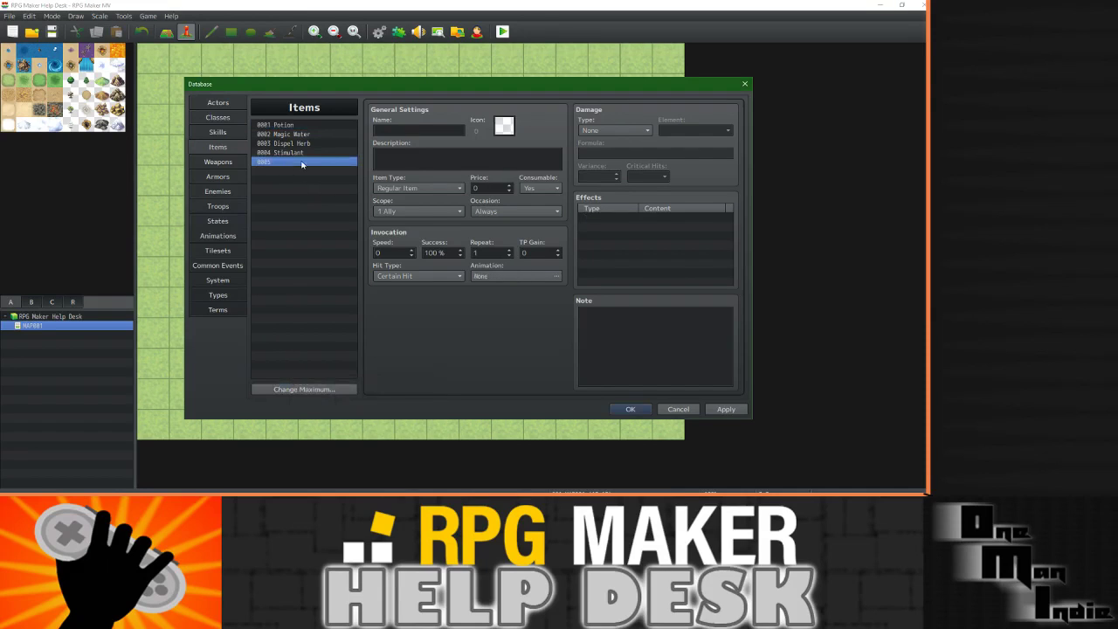
pyautogui.click(415, 130)
pyautogui.write('Safe House Ge')
# Assign the last icon in the first pink row of the icon set to the Safe House GEM item.
pyautogui.doubleClick(503, 125)
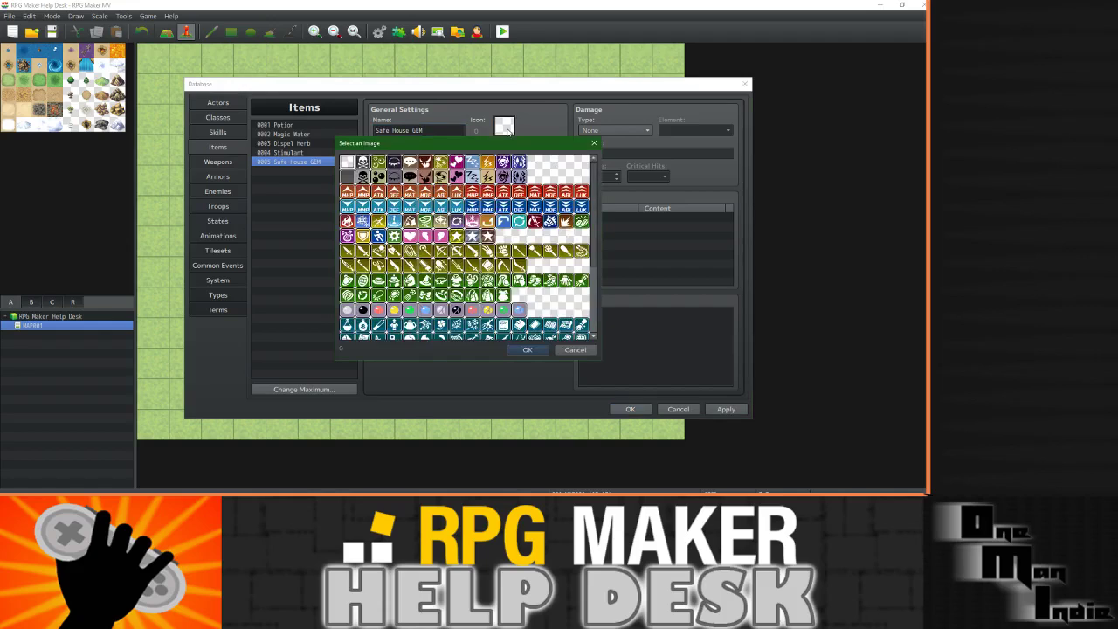
pyautogui.scroll(-2, 428, 227)
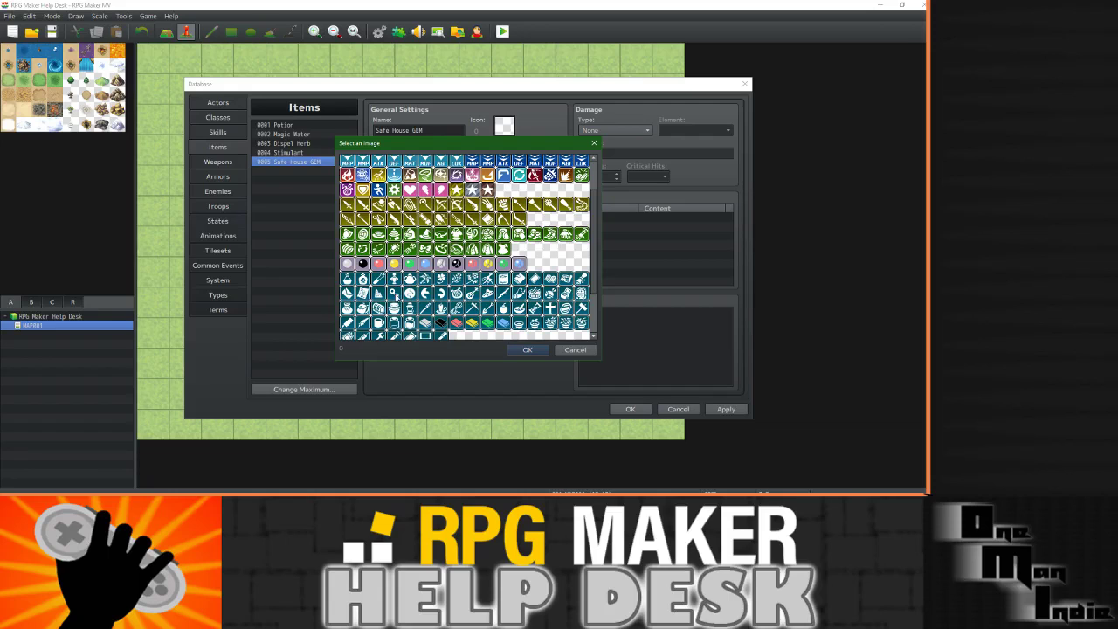
pyautogui.scroll(-2, 464, 247)
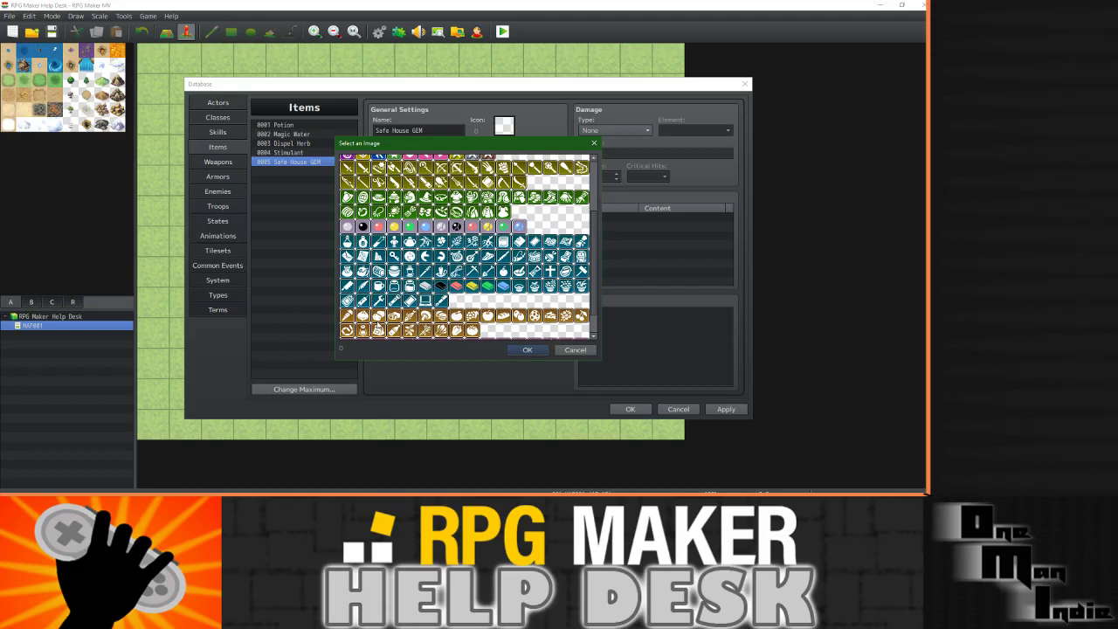
pyautogui.scroll(-2, 382, 164)
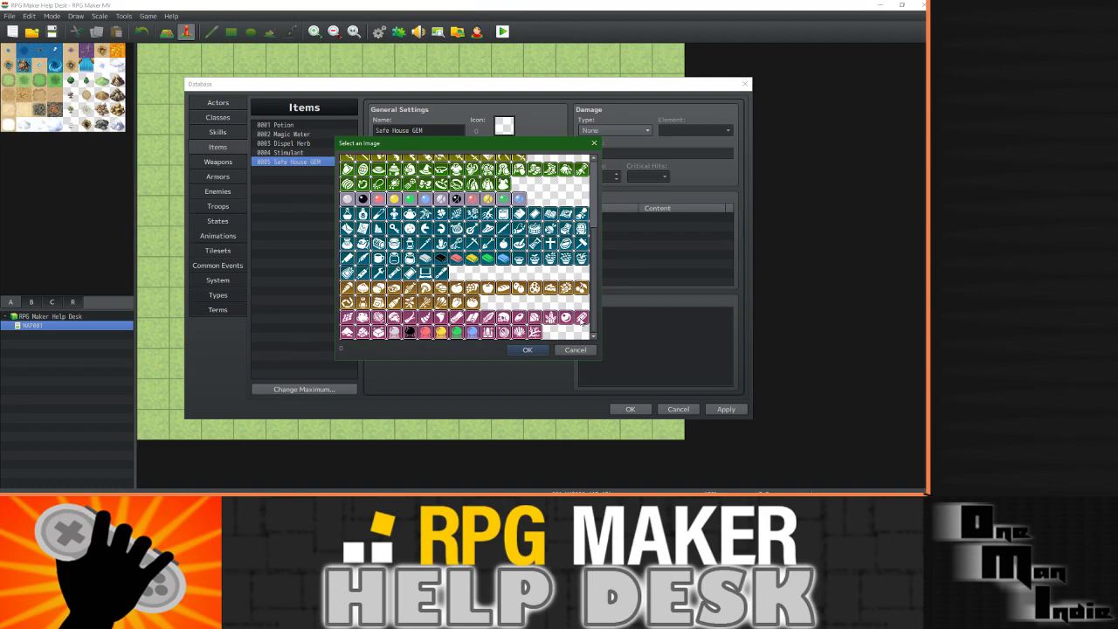
pyautogui.click(583, 319)
pyautogui.click(527, 349)
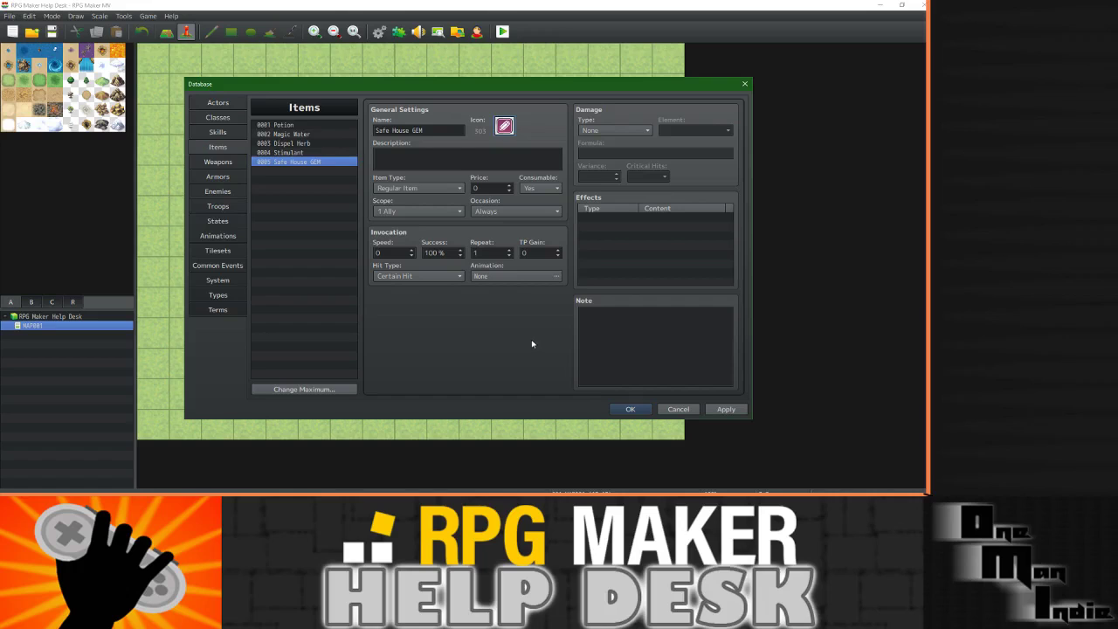
# Enter the item description "Makes a Safe space for the Party to rest." with "(Use at Save Points)" on a second line.
pyautogui.click(460, 152)
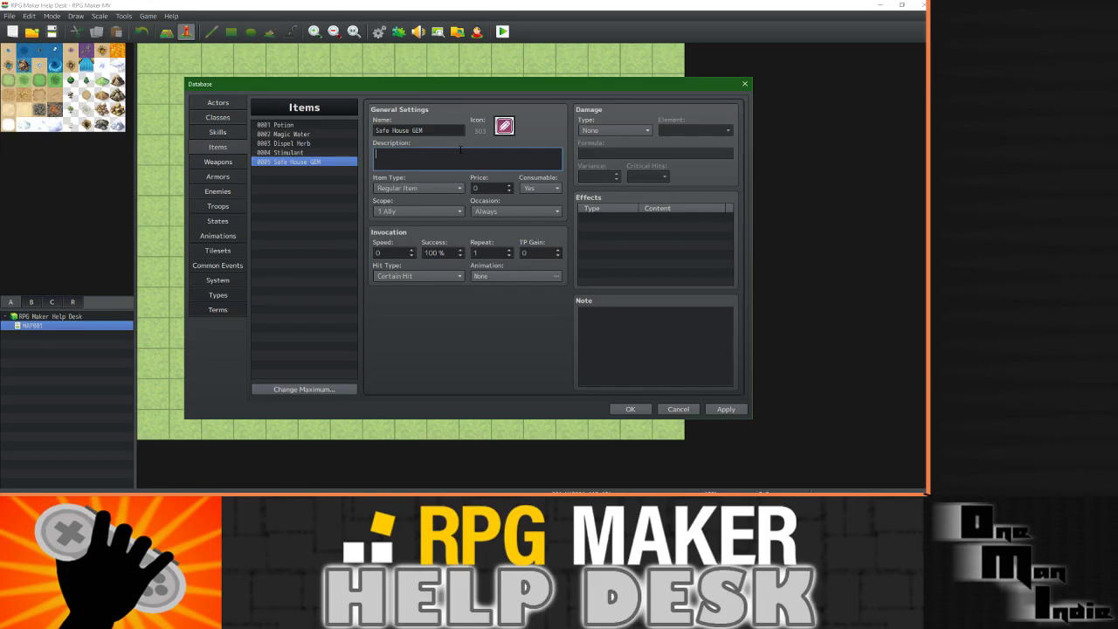
pyautogui.write('Makes a safe SPace')
pyautogui.press('BackSpace')
pyautogui.press('BackSpace')
pyautogui.press('BackSpace')
pyautogui.press('BackSpace')
pyautogui.press('BackSpace')
pyautogui.press('BackSpace')
pyautogui.press('BackSpace')
pyautogui.write('Safe space for')
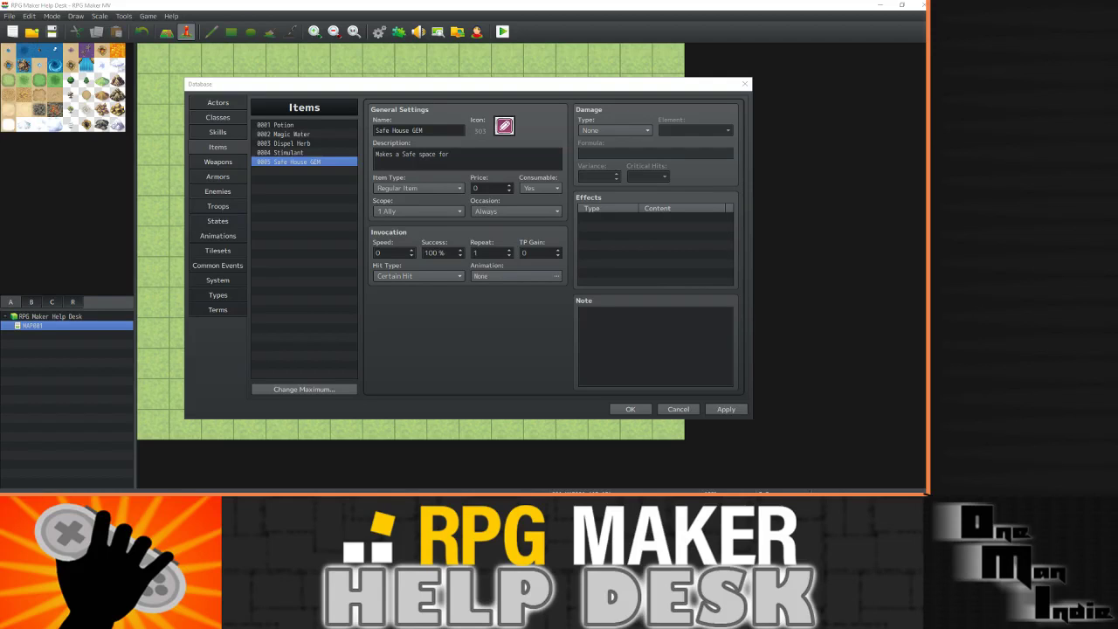
pyautogui.click(460, 155)
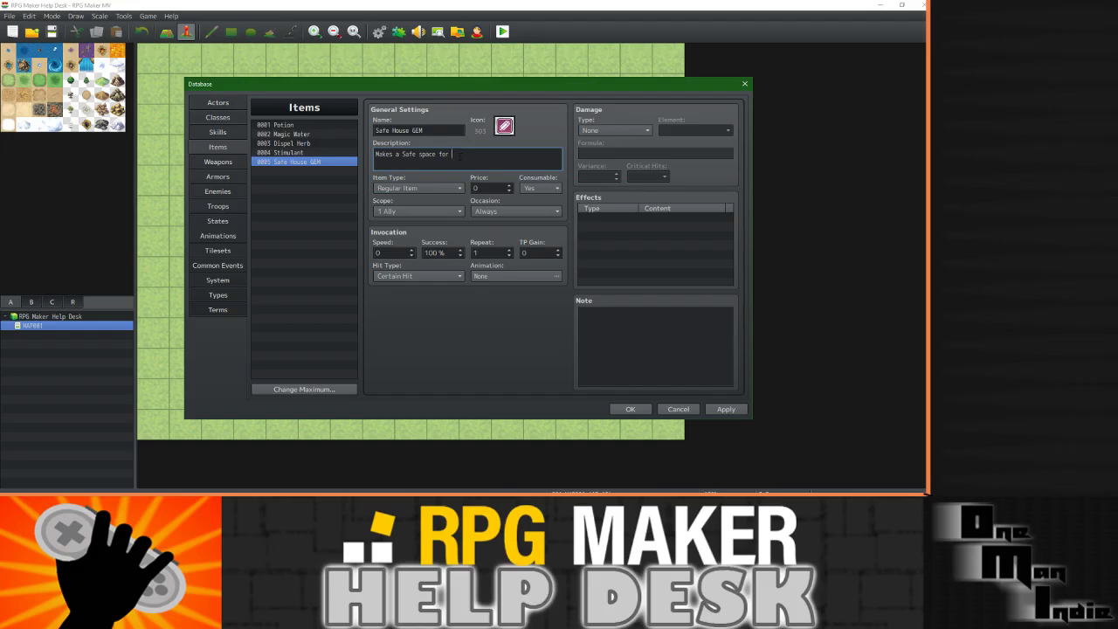
pyautogui.write('the Party to rest. (Use at Save points')
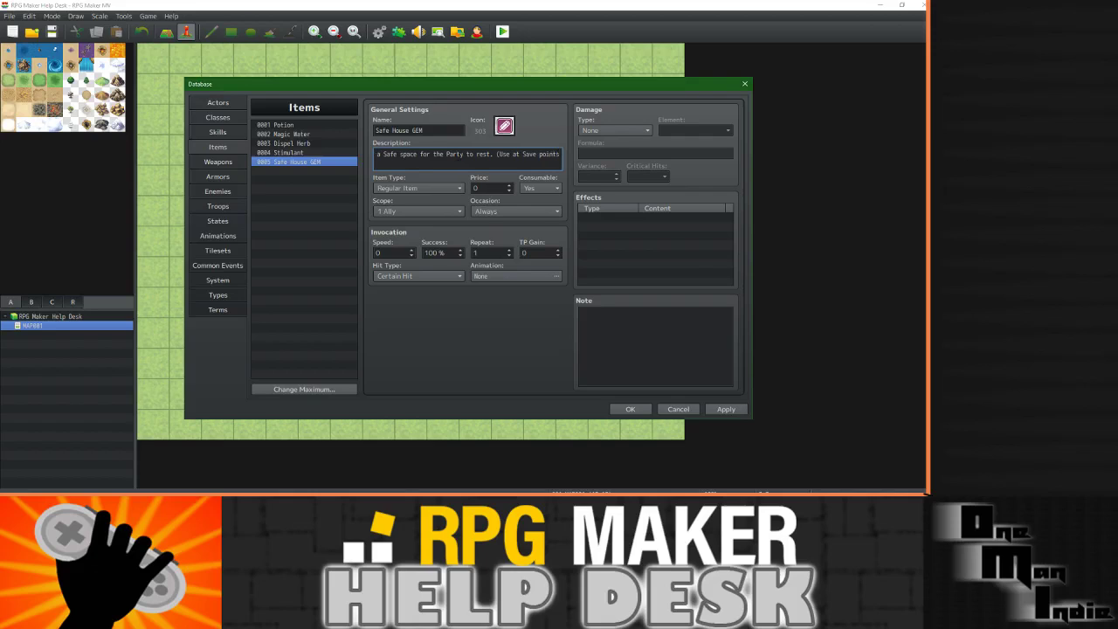
pyautogui.write(')')
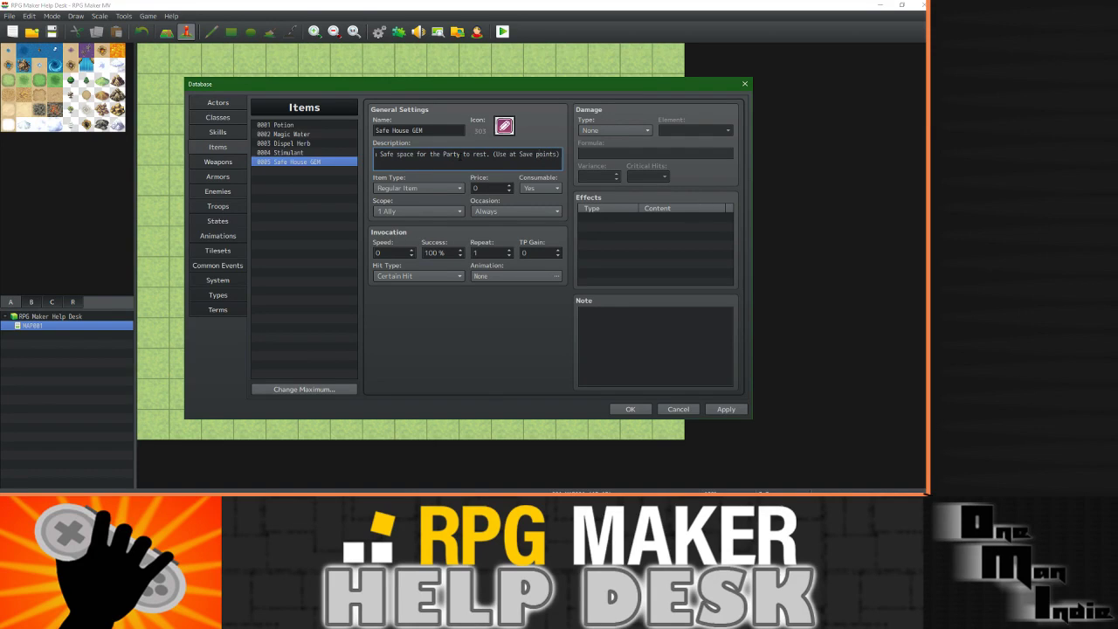
pyautogui.press('BackSpace')
pyautogui.write('P')
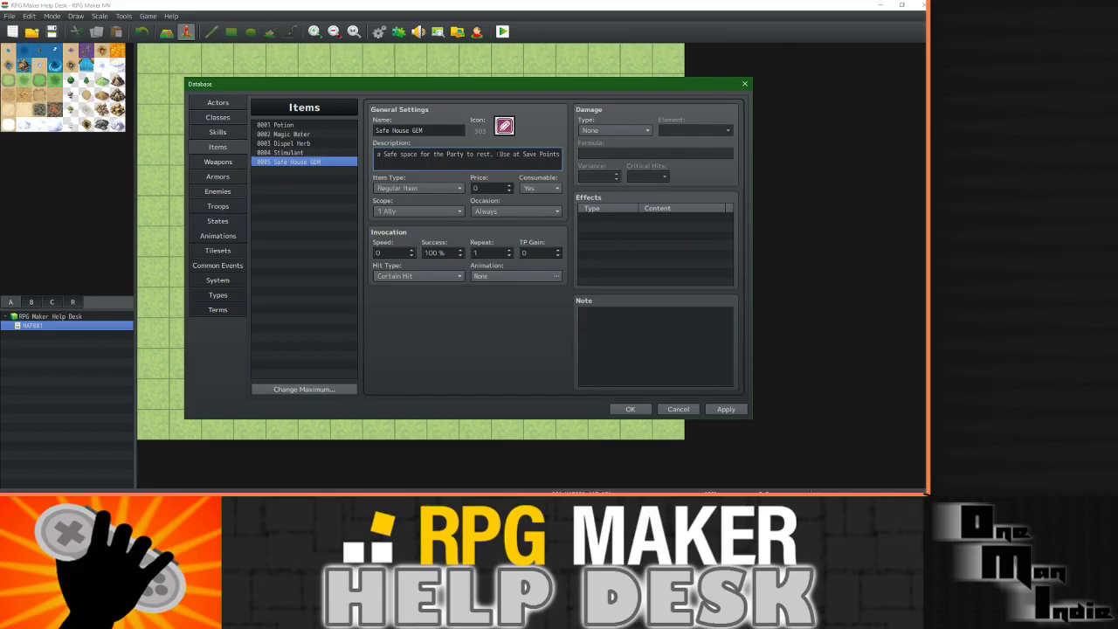
pyautogui.press('Return')
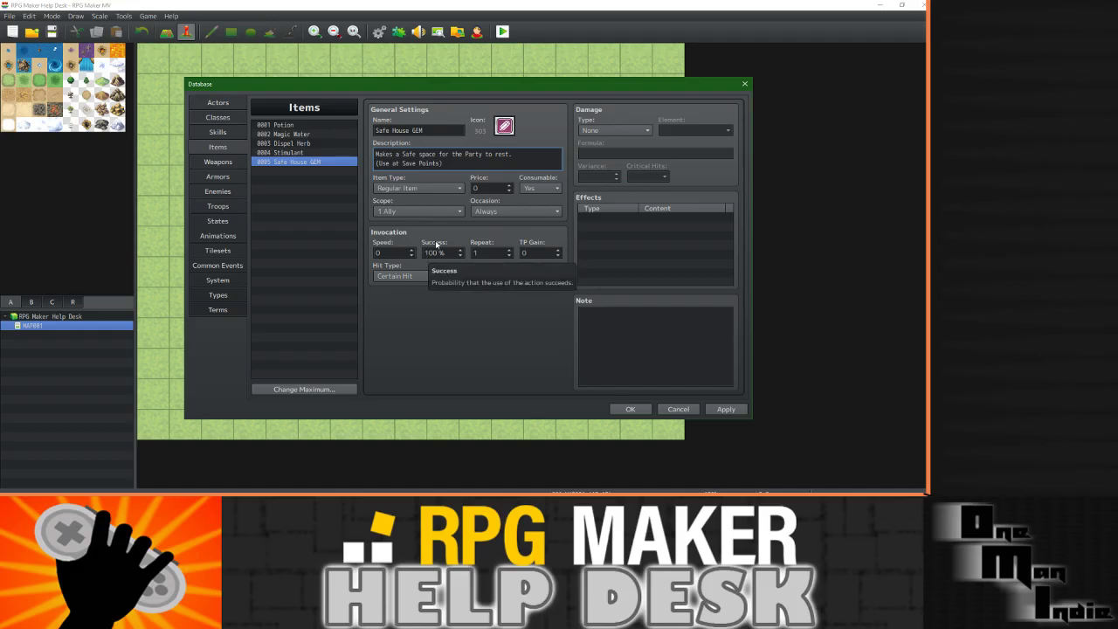
# Set the Safe House GEM's occasion to Menu Screen.
pyautogui.click(526, 211)
pyautogui.click(527, 210)
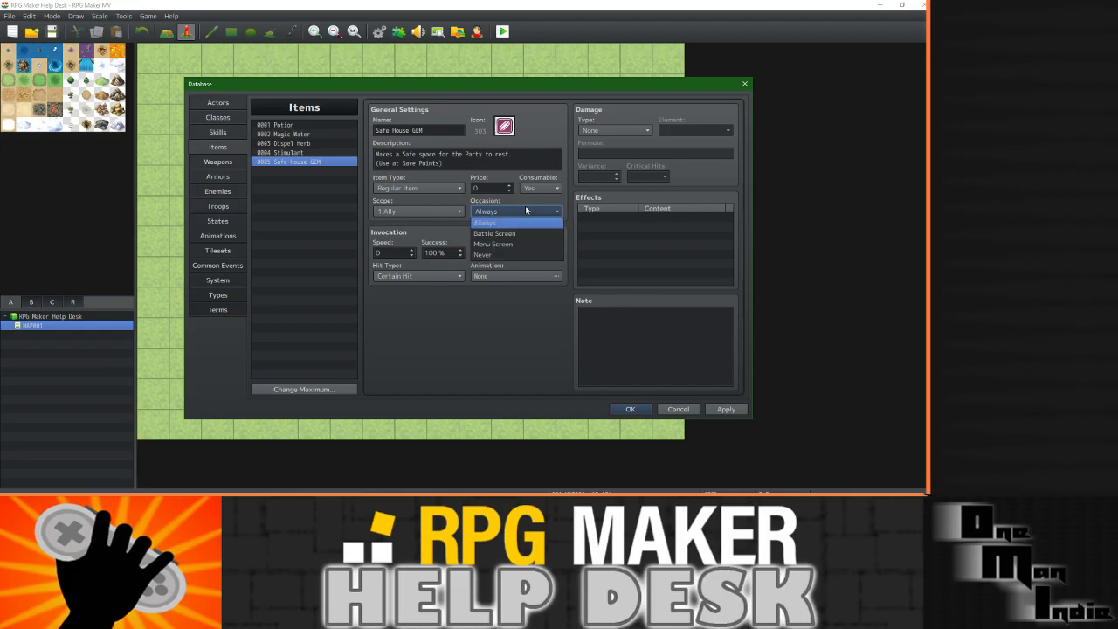
pyautogui.click(501, 244)
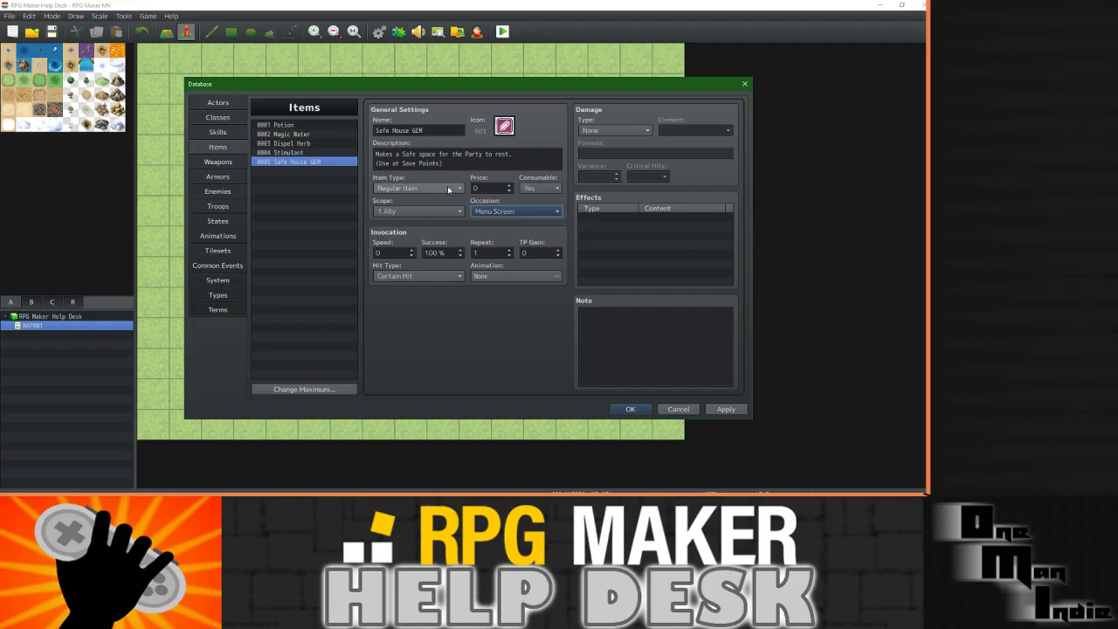
# Add an effect to the Safe House GEM that calls common event #0001, and apply the database changes.
pyautogui.doubleClick(628, 224)
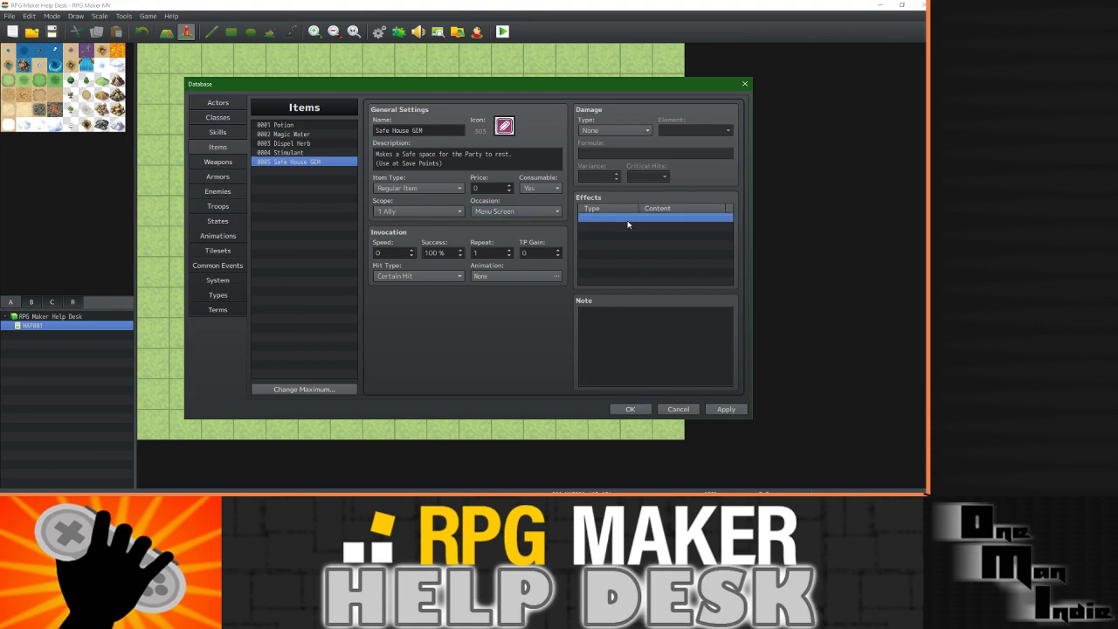
pyautogui.click(671, 183)
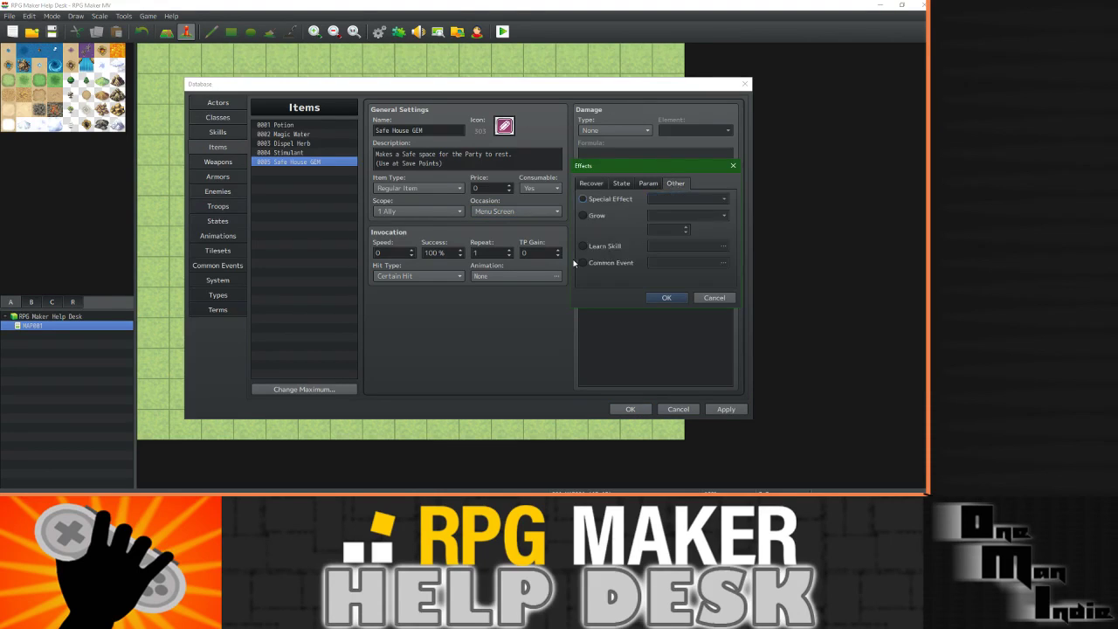
pyautogui.click(583, 262)
pyautogui.click(665, 298)
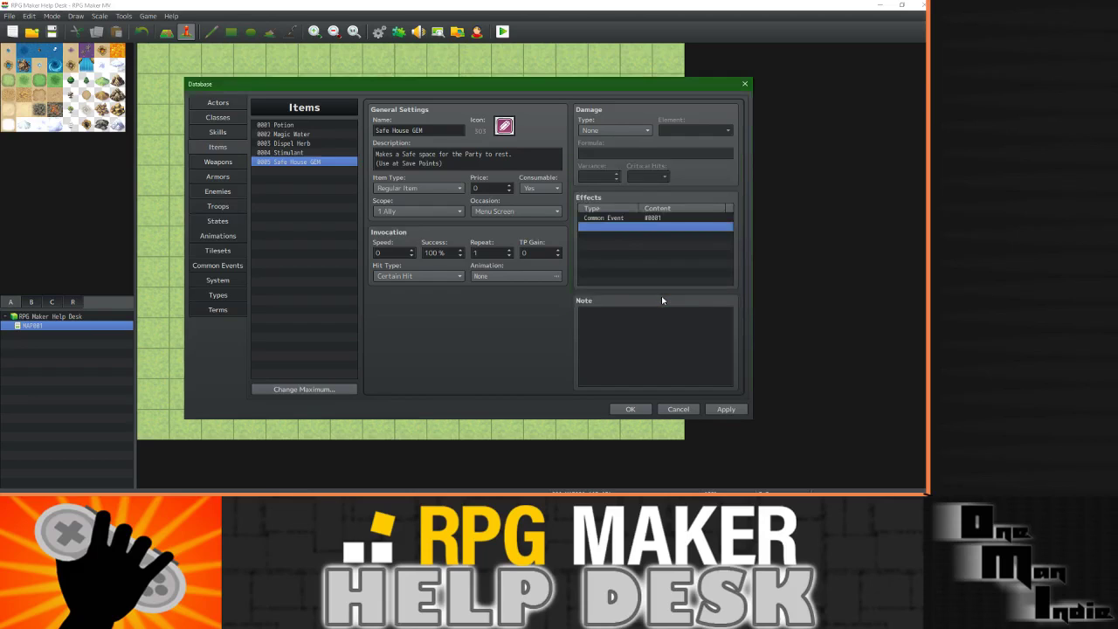
pyautogui.click(728, 409)
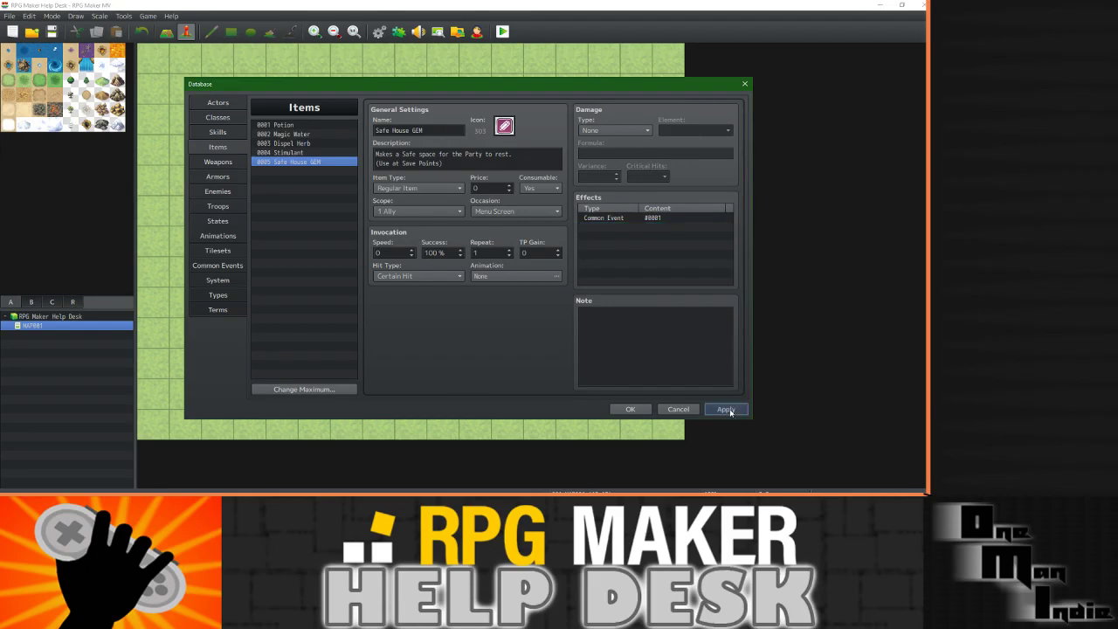
# Name common event 0001 "Safe House Gem Use".
pyautogui.click(225, 266)
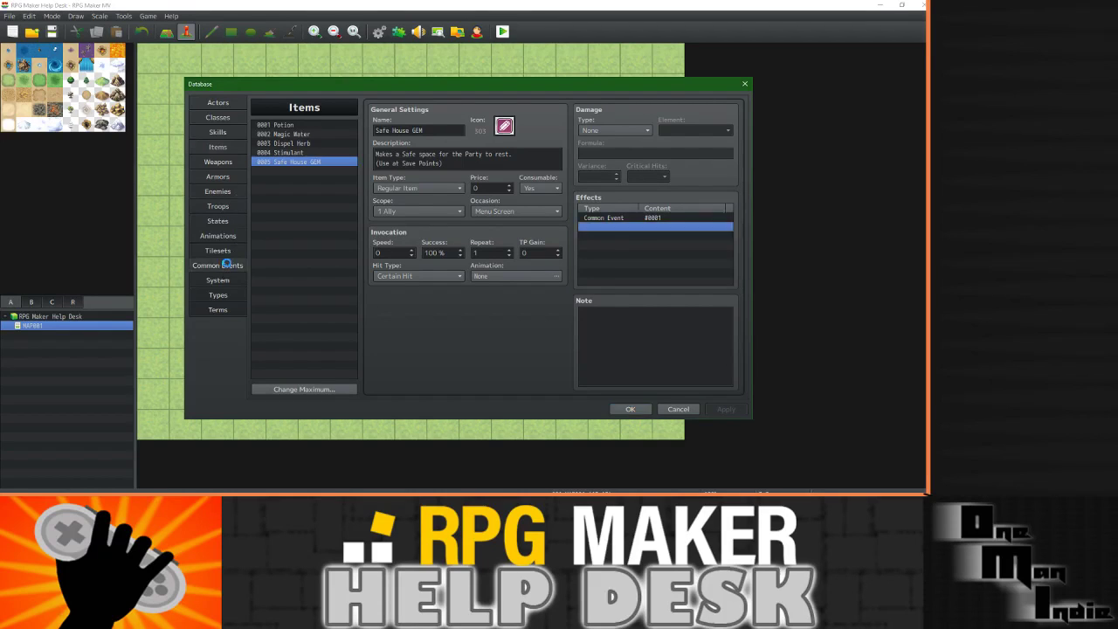
pyautogui.click(434, 163)
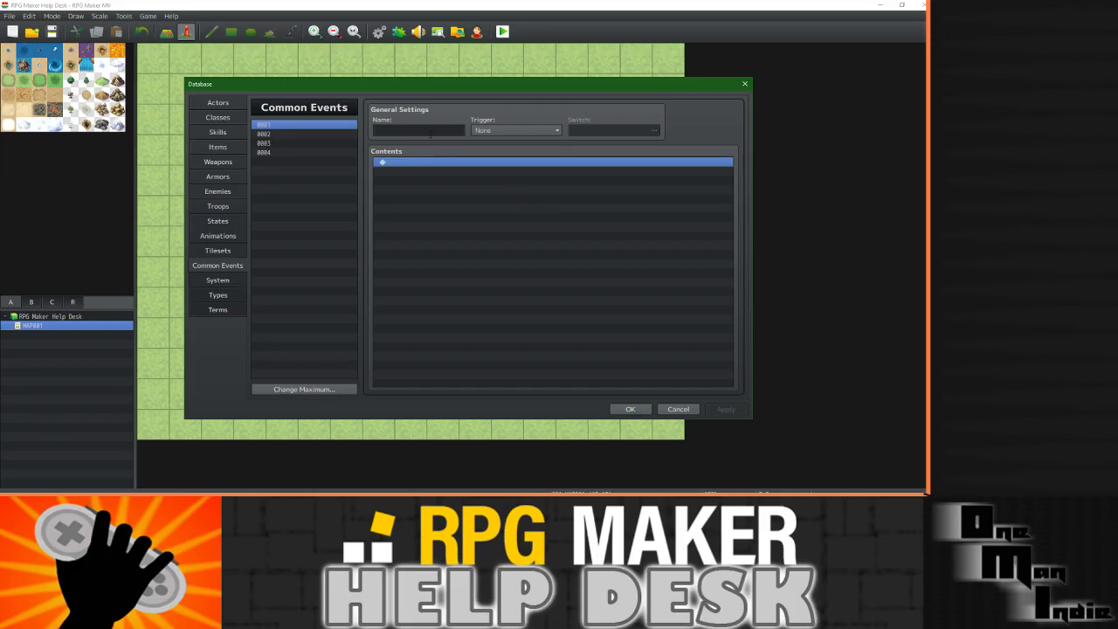
pyautogui.click(432, 130)
pyautogui.write('Sa')
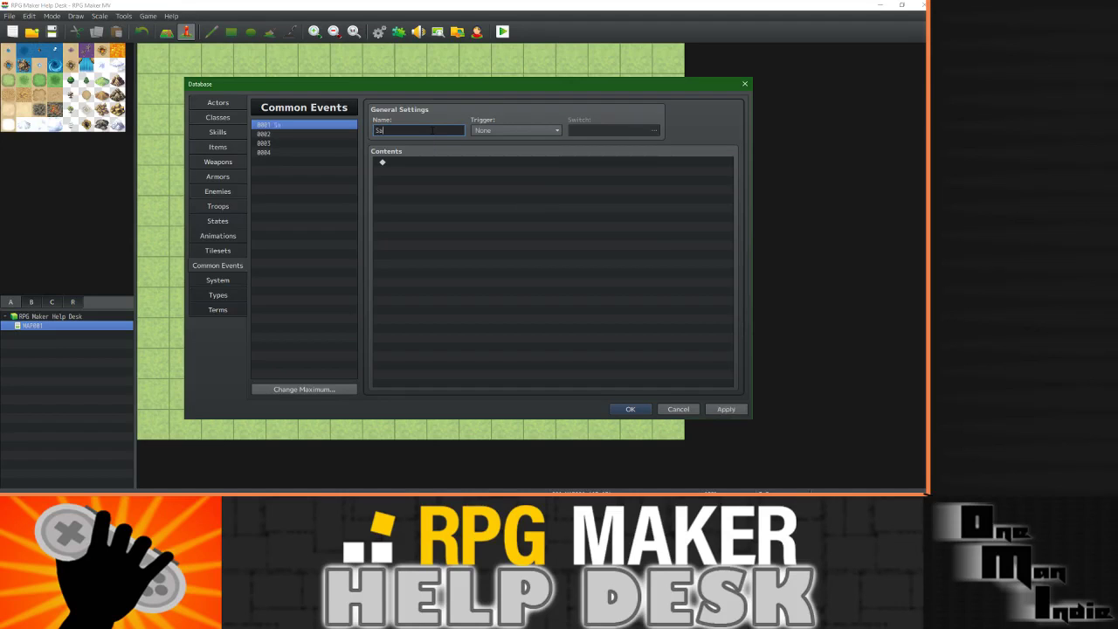
pyautogui.write('fe H')
pyautogui.press('BackSpace')
pyautogui.press('BackSpace')
pyautogui.write('ouse Gem Use')
# Add a Control Switches command to the common event that turns ON switch 0001, naming the switch "Safe House ALLOWED".
pyautogui.doubleClick(389, 165)
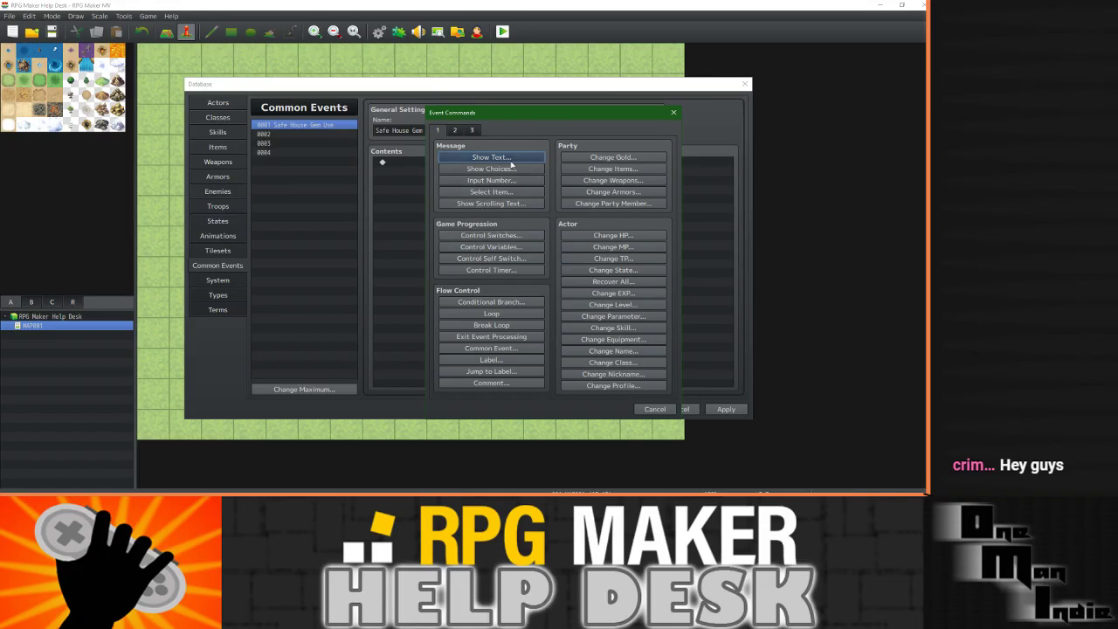
pyautogui.click(497, 236)
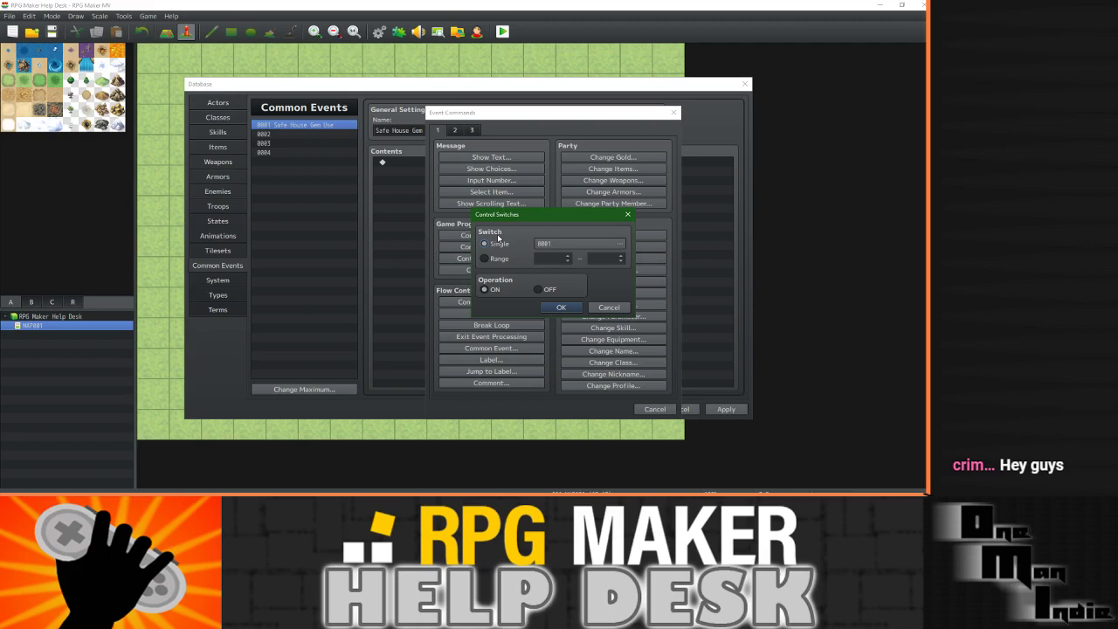
pyautogui.doubleClick(577, 244)
pyautogui.click(588, 355)
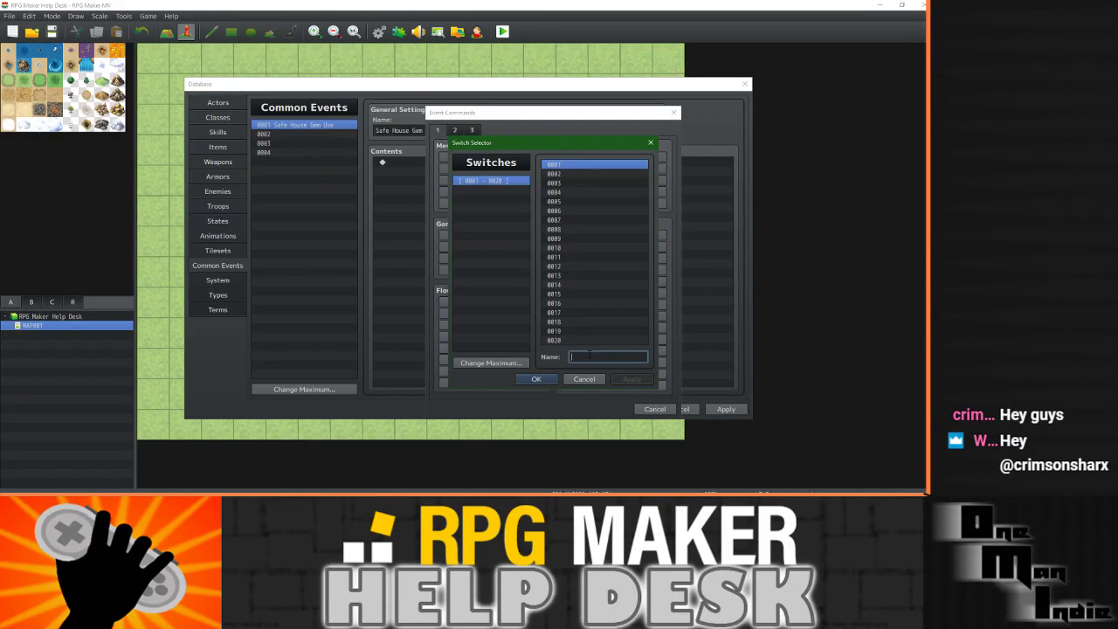
pyautogui.write('Safe ')
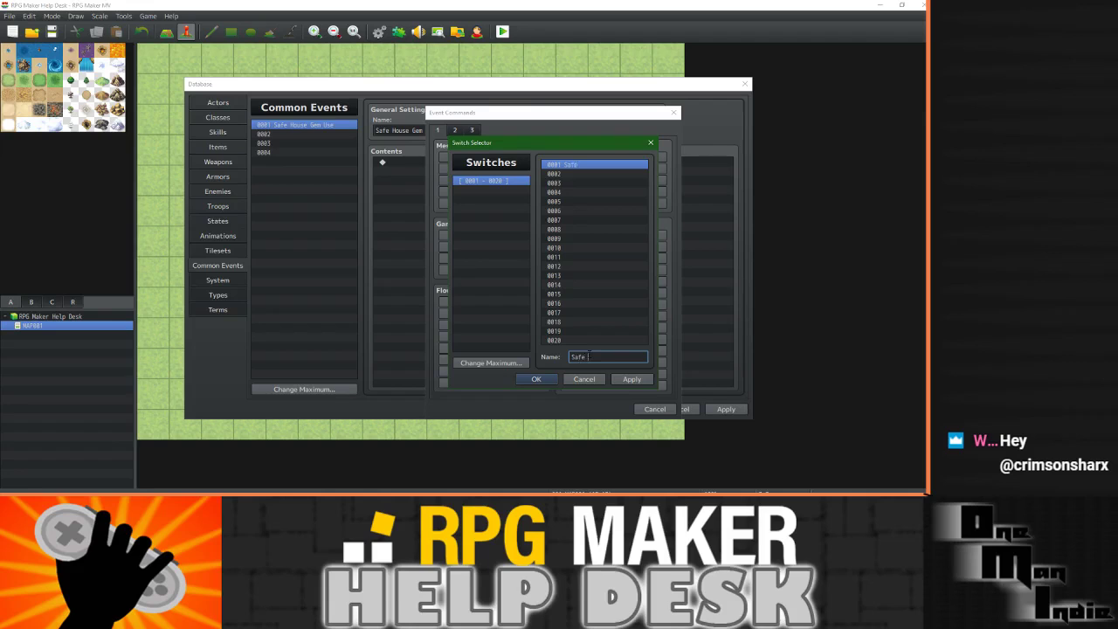
pyautogui.write('House ALLOWED')
pyautogui.click(640, 377)
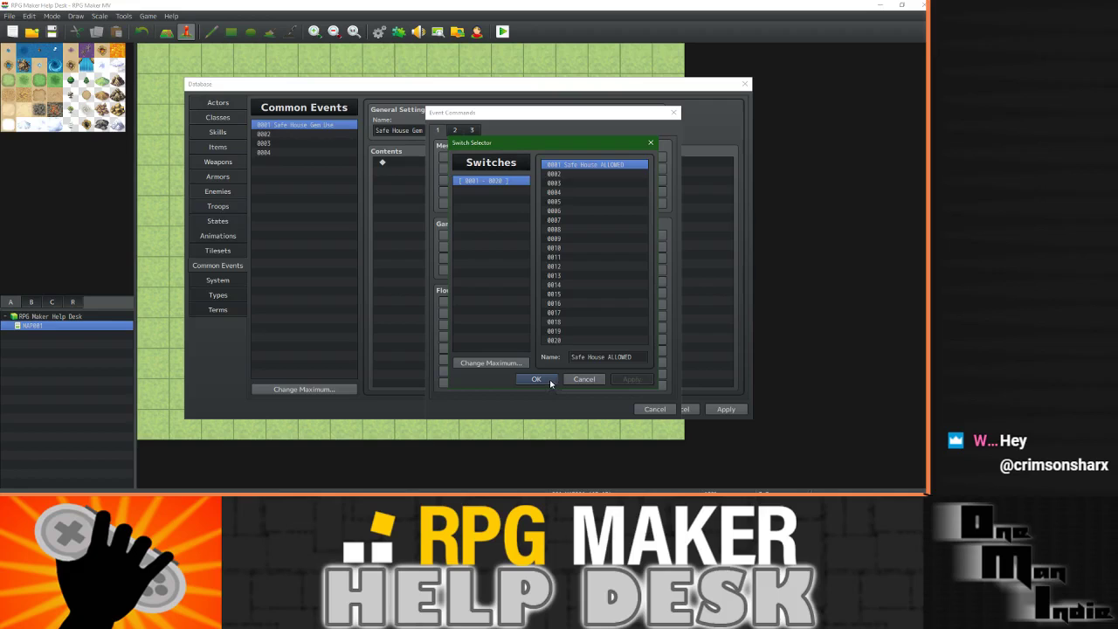
pyautogui.click(550, 379)
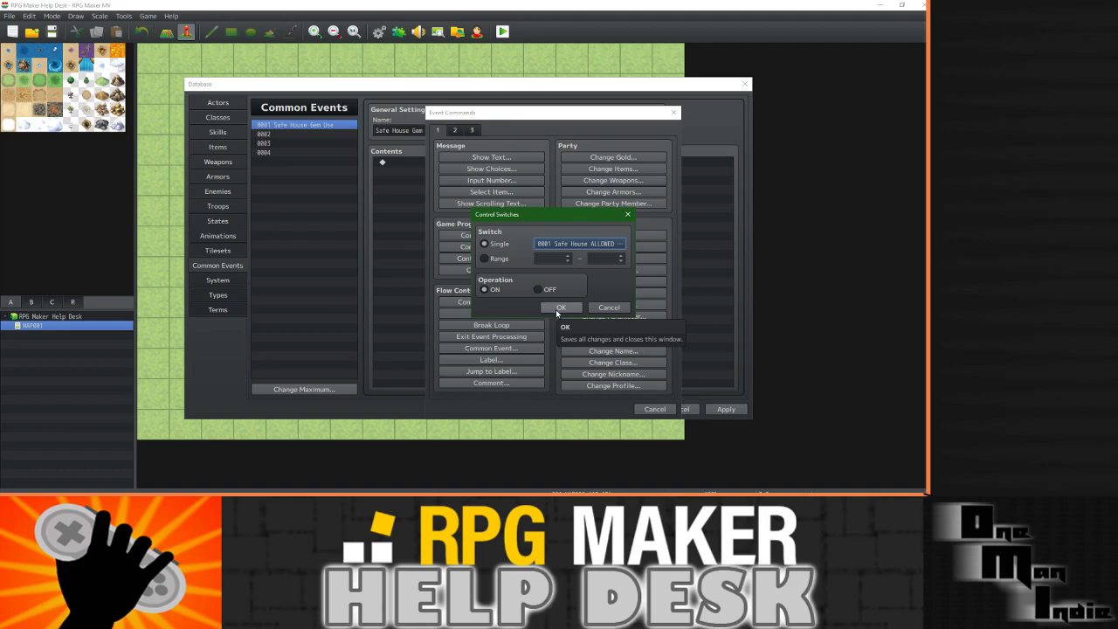
pyautogui.click(559, 307)
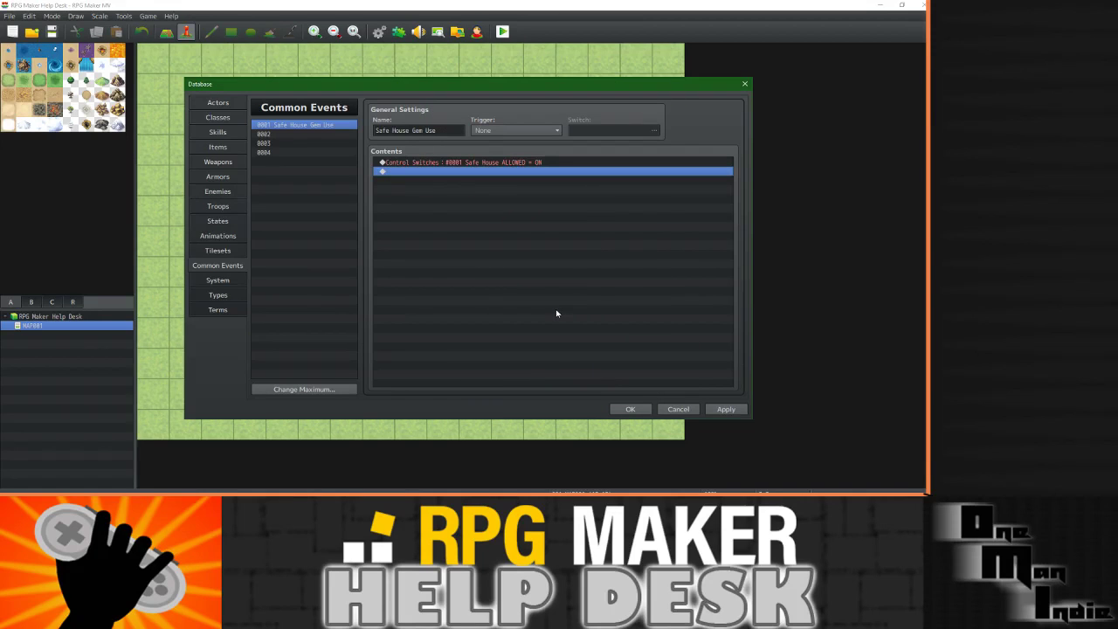
# Delete the Control Switches command from the Safe House Gem Use common event.
pyautogui.click(423, 165)
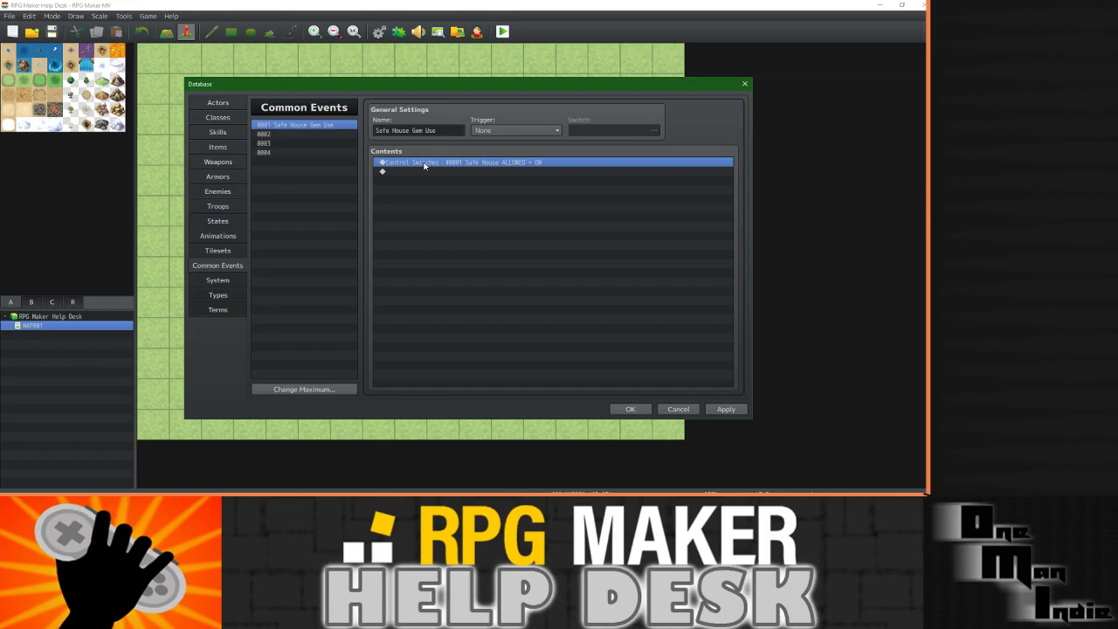
pyautogui.rightClick(424, 165)
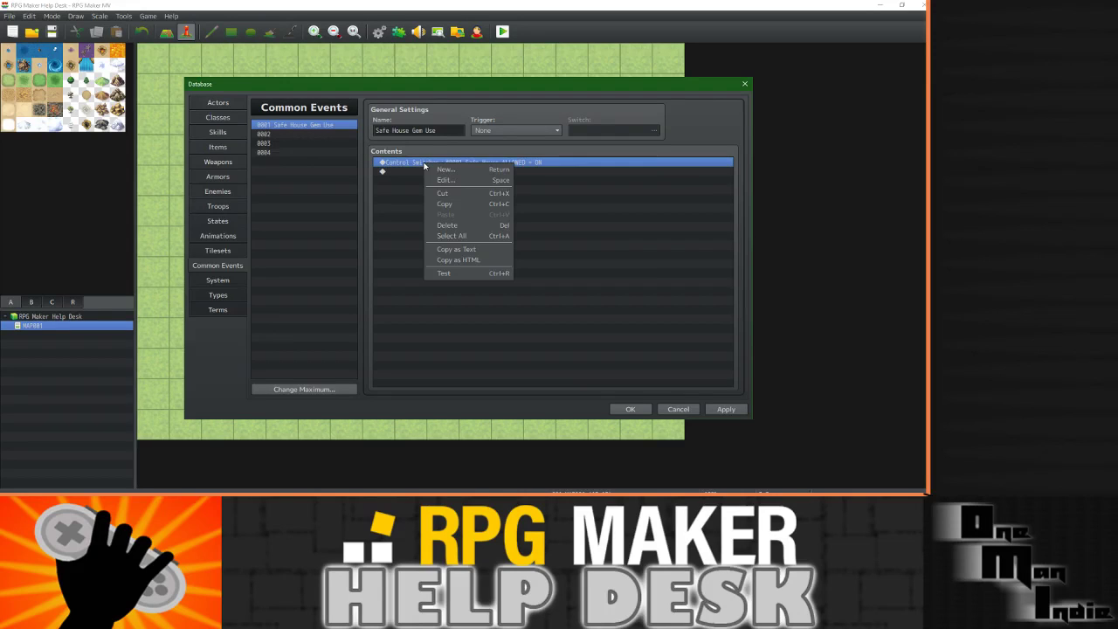
pyautogui.click(449, 226)
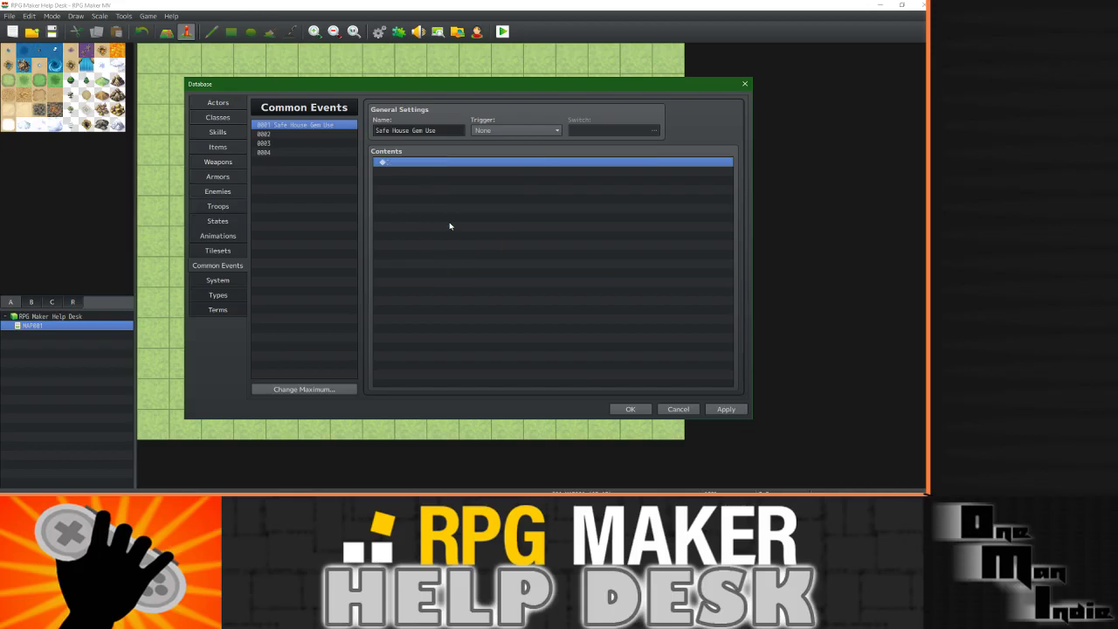
# Add a Conditional Branch that checks whether switch 0001 Safe House ALLOWED is ON, including an Else branch.
pyautogui.doubleClick(425, 165)
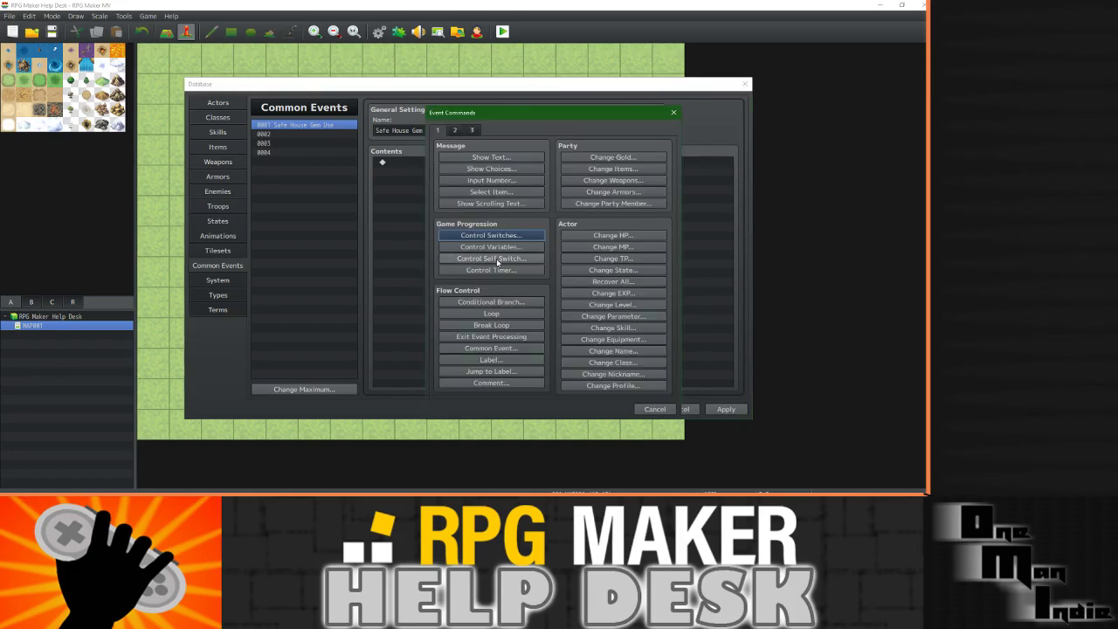
pyautogui.click(479, 304)
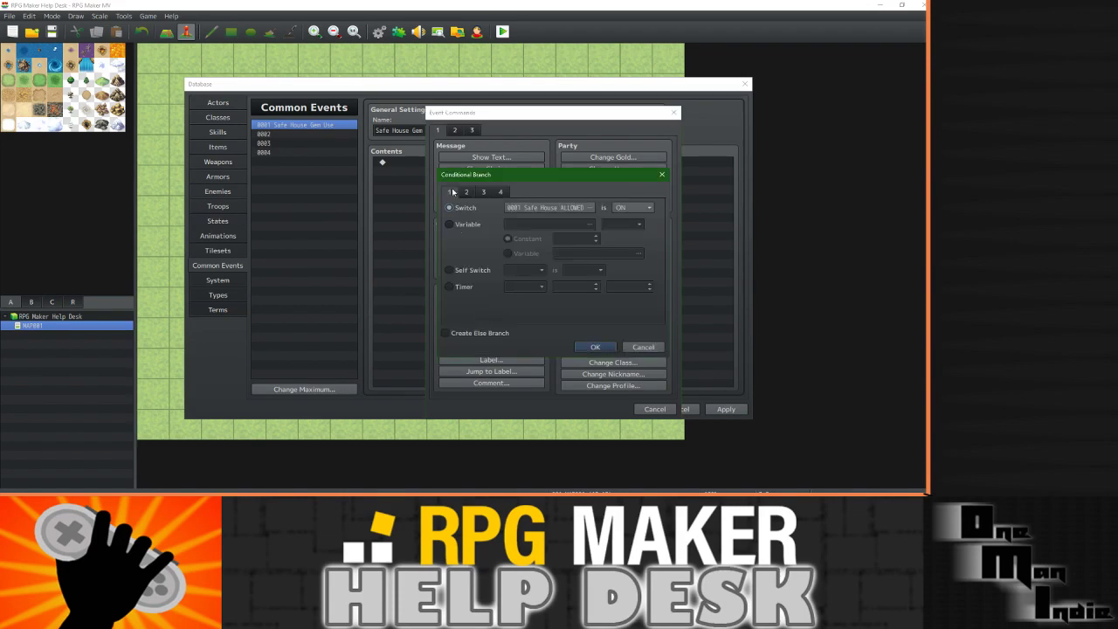
pyautogui.click(445, 332)
pyautogui.click(601, 347)
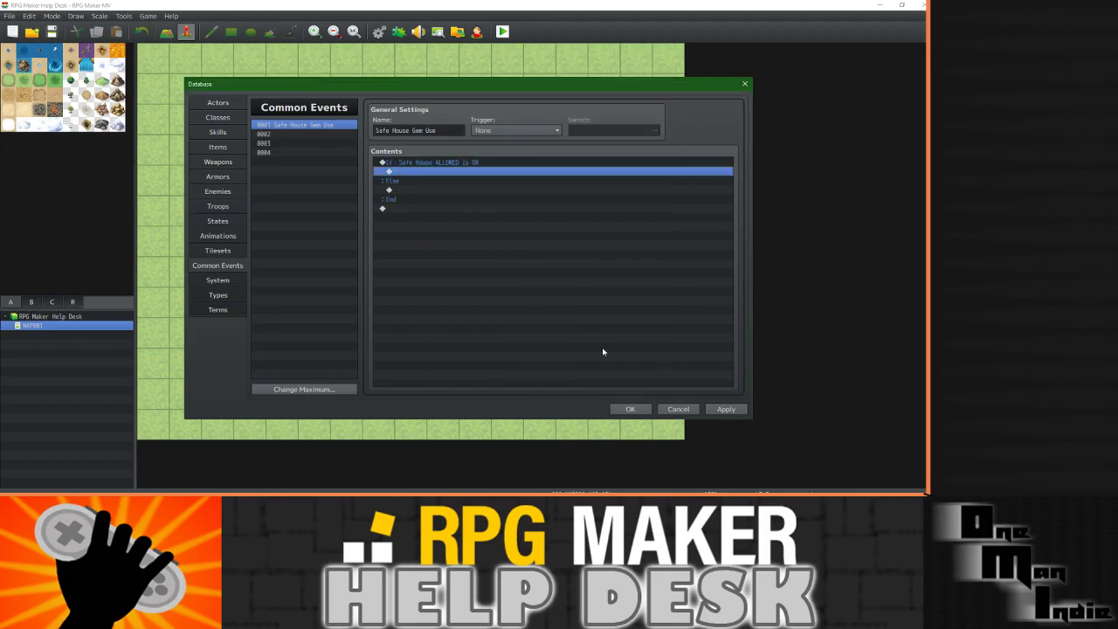
# Add a Show Text command reading "The Party can now REST!" inside the ON branch, set its window position to Middle, and preview it.
pyautogui.doubleClick(410, 175)
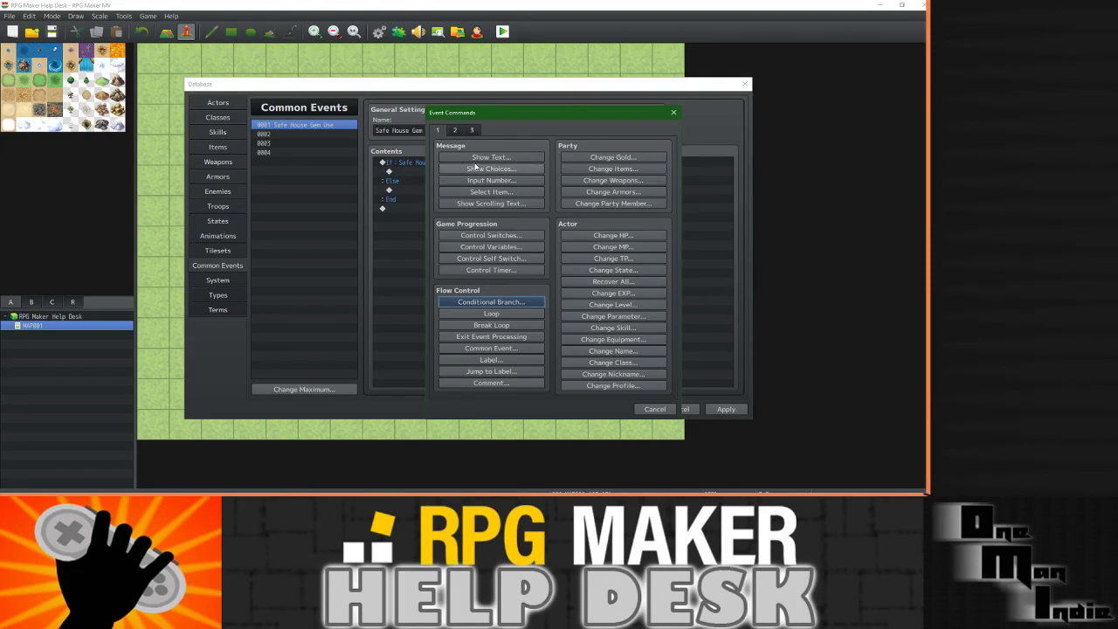
pyautogui.click(489, 157)
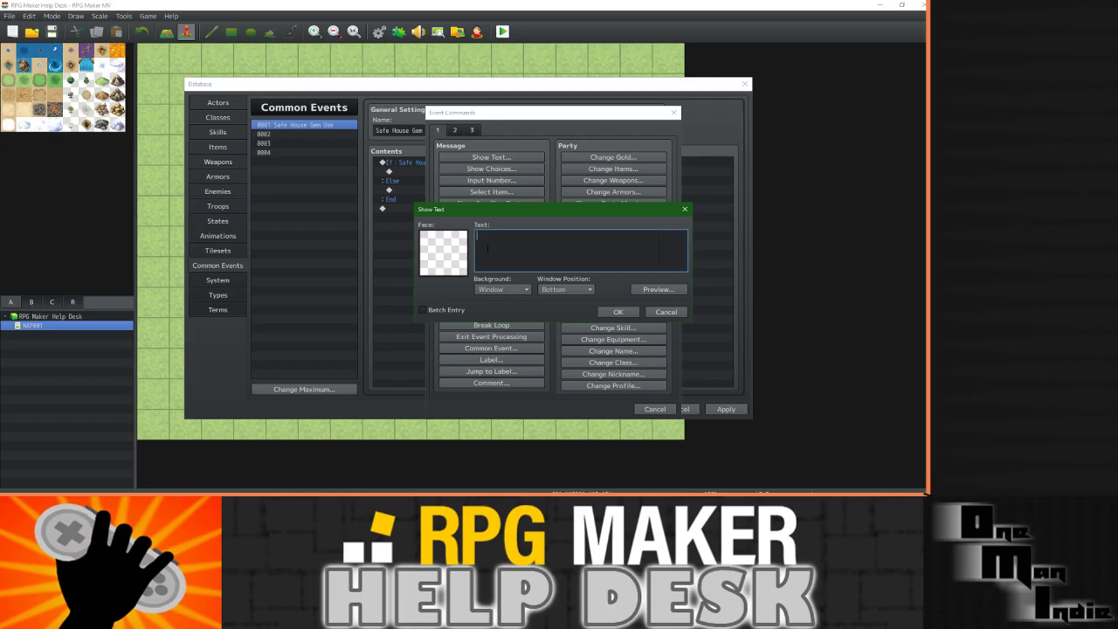
pyautogui.write('The Party can now RST')
pyautogui.press('Left')
pyautogui.press('Left')
pyautogui.write('E')
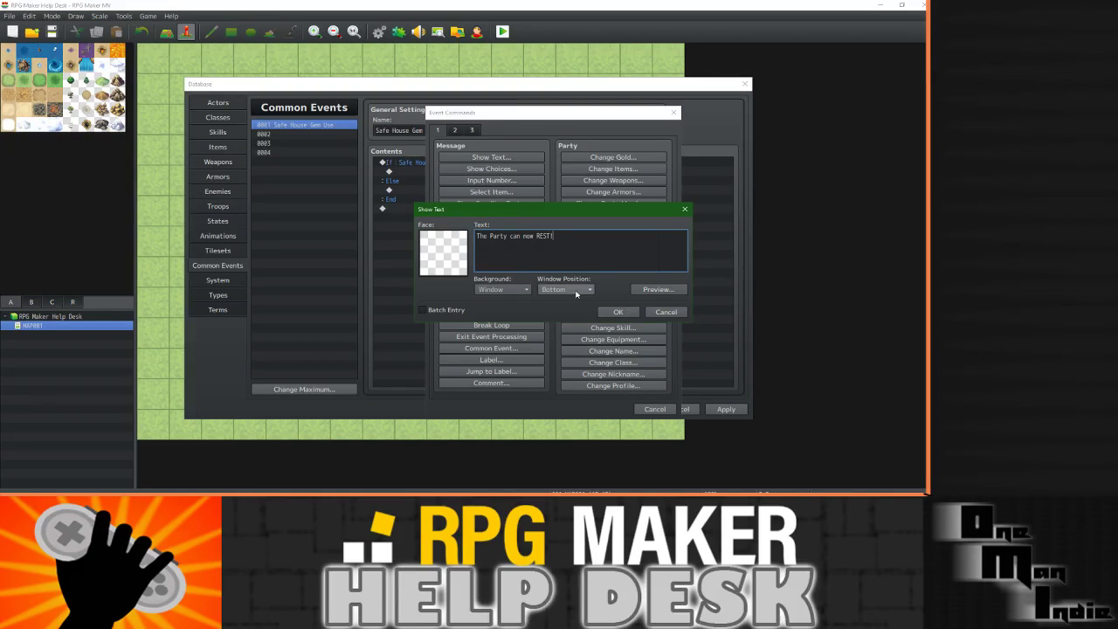
pyautogui.click(565, 289)
pyautogui.click(566, 312)
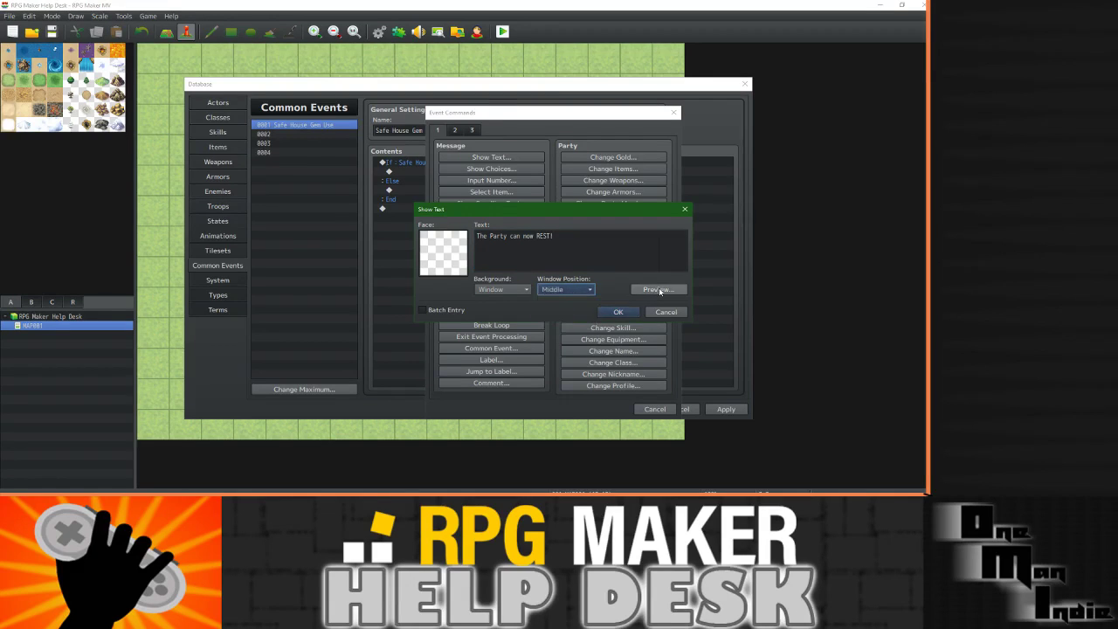
pyautogui.click(659, 289)
pyautogui.click(725, 309)
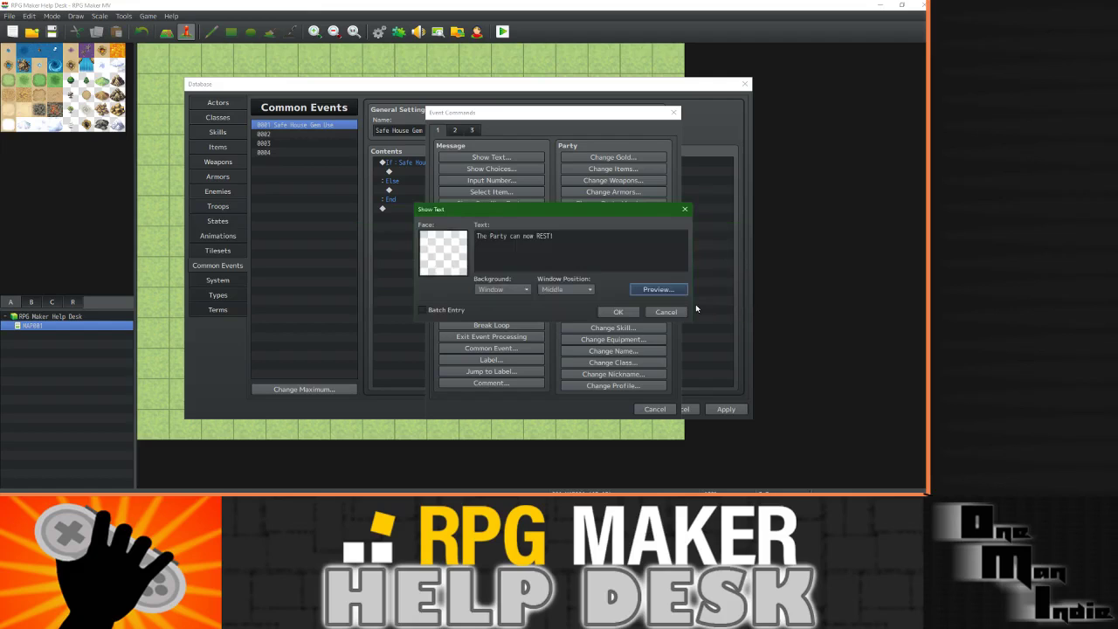
pyautogui.click(619, 313)
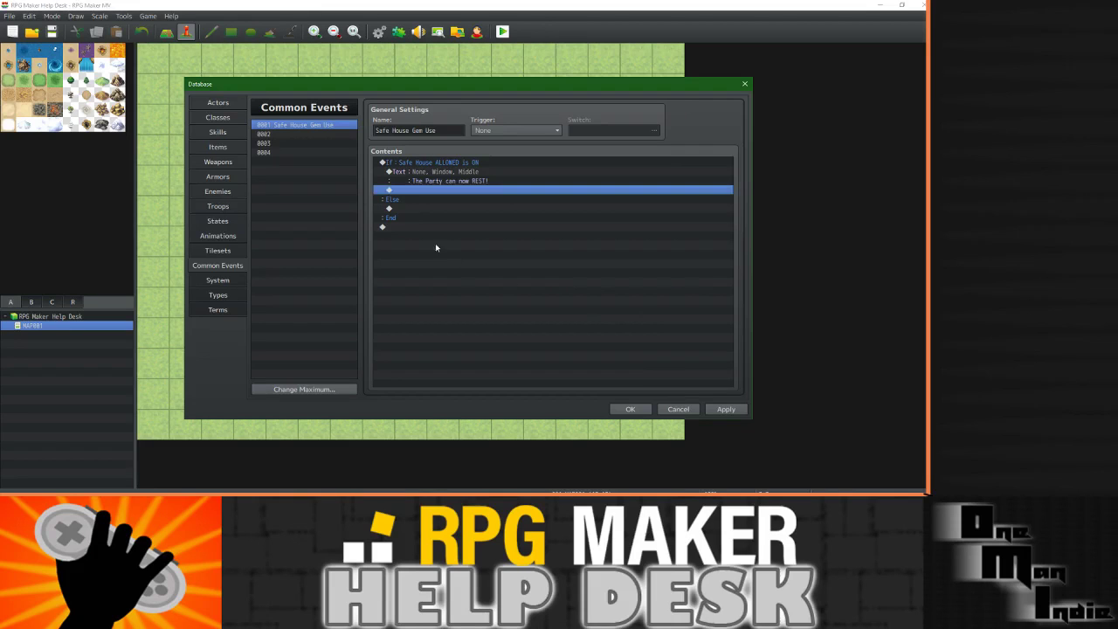
pyautogui.doubleClick(429, 191)
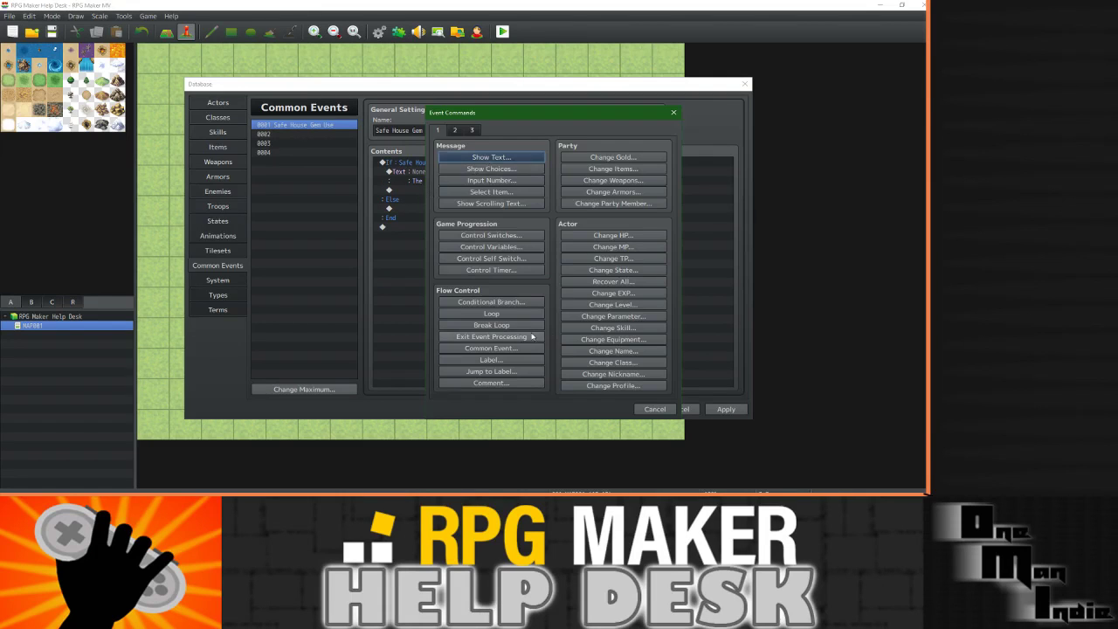
pyautogui.click(454, 130)
pyautogui.click(626, 361)
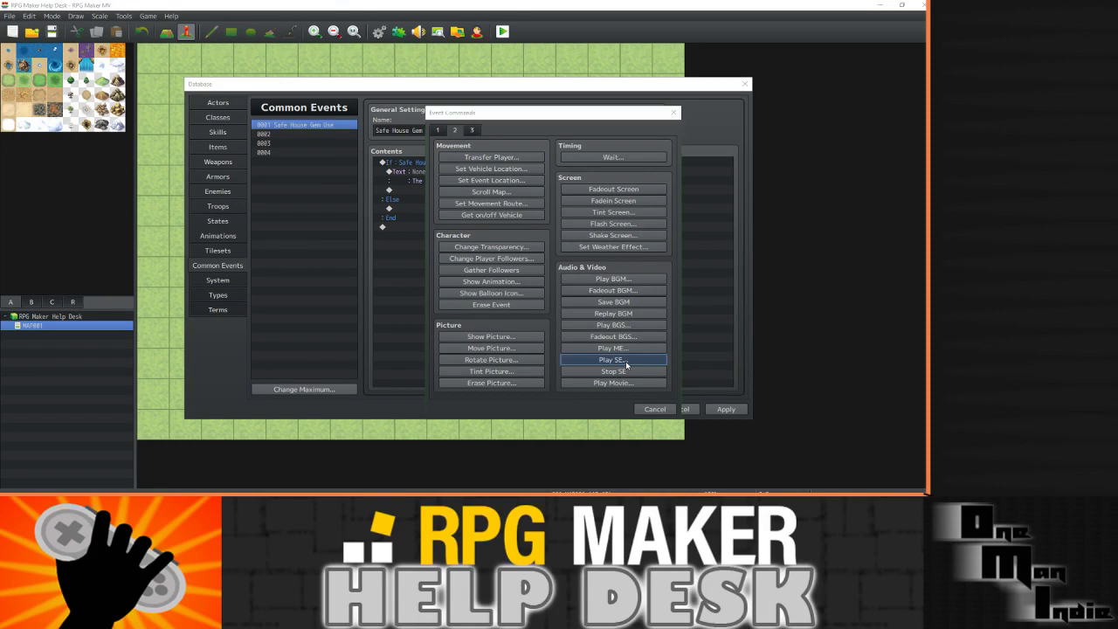
pyautogui.scroll(-1, 508, 204)
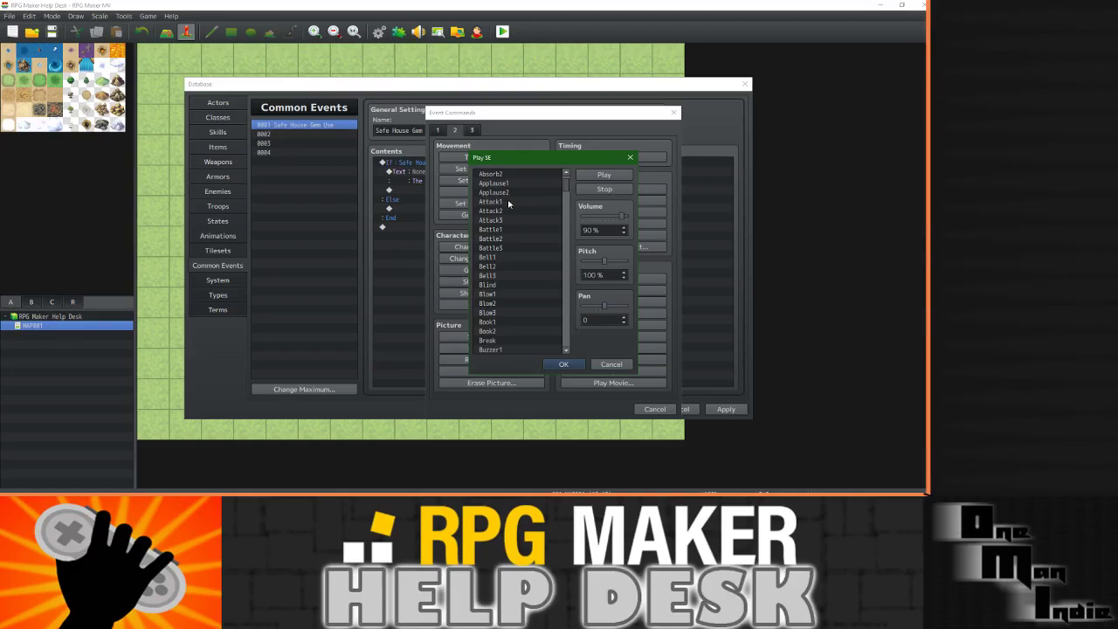
pyautogui.scroll(-4, 508, 204)
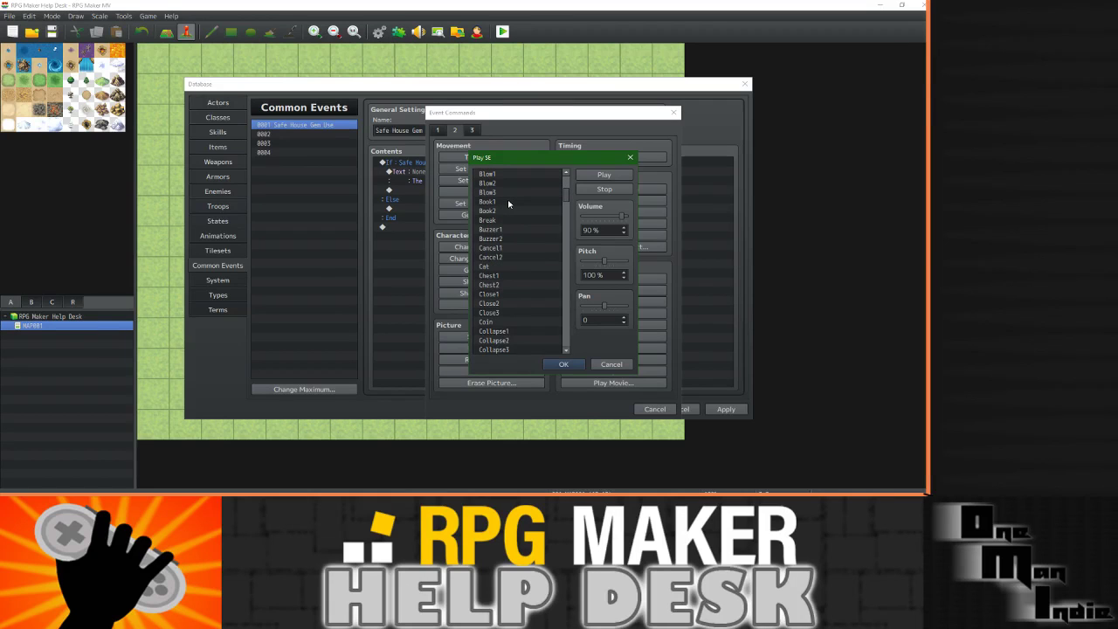
pyautogui.scroll(-5, 509, 204)
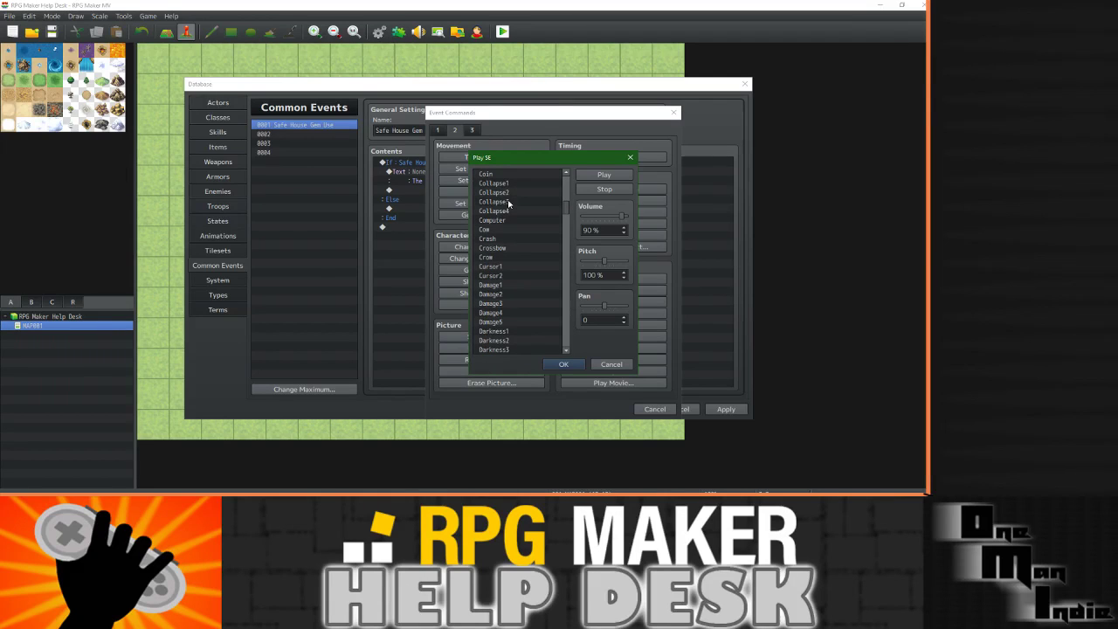
pyautogui.scroll(-7, 513, 237)
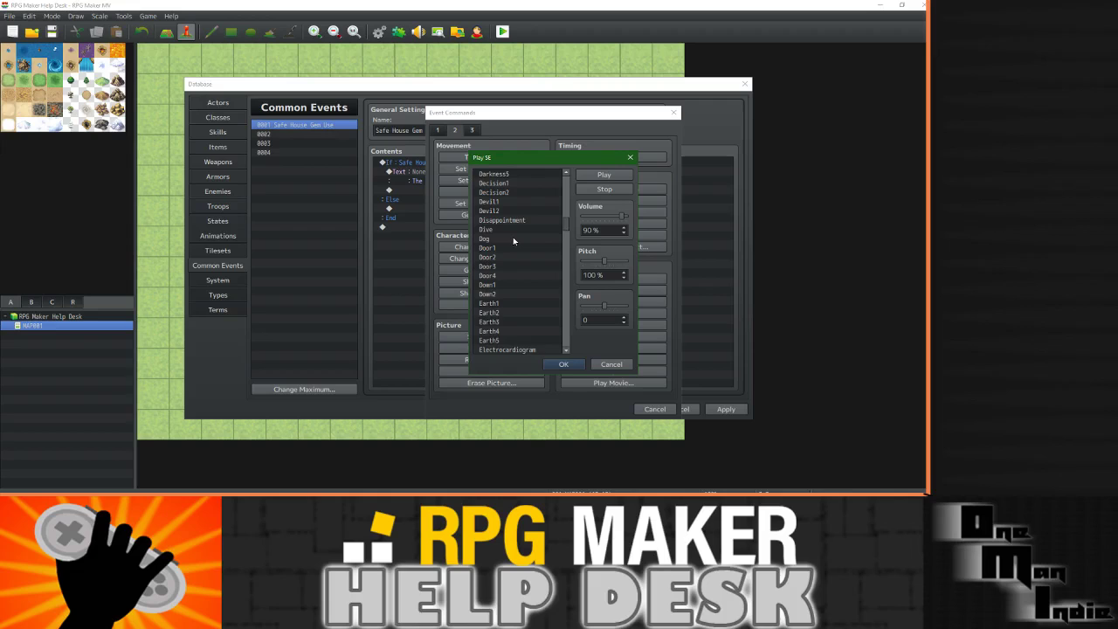
pyautogui.scroll(-7, 513, 236)
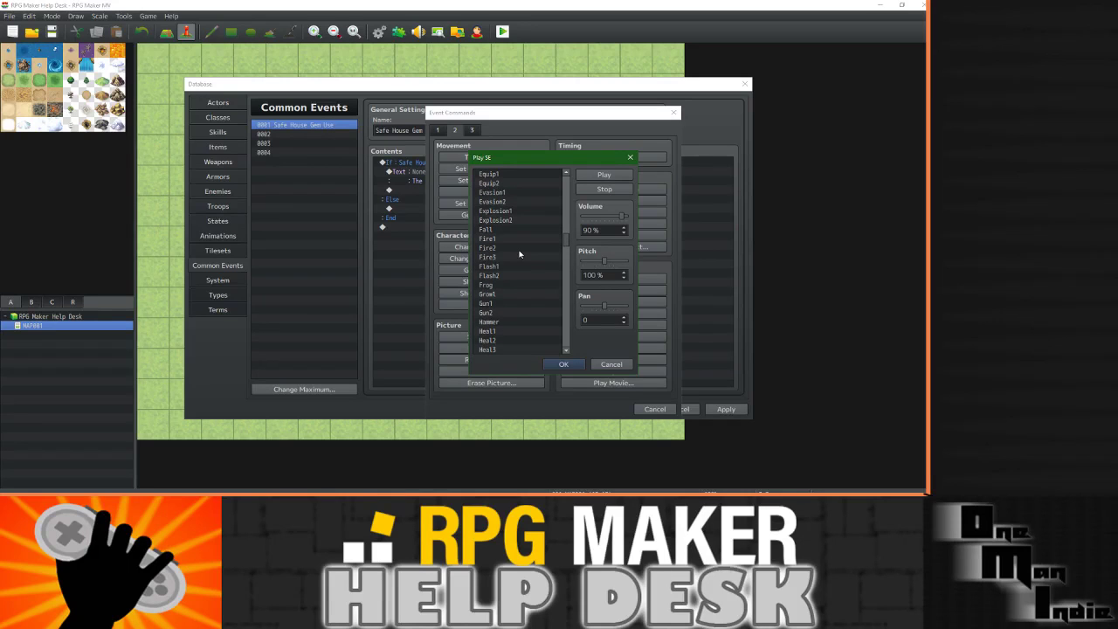
pyautogui.scroll(-2, 518, 253)
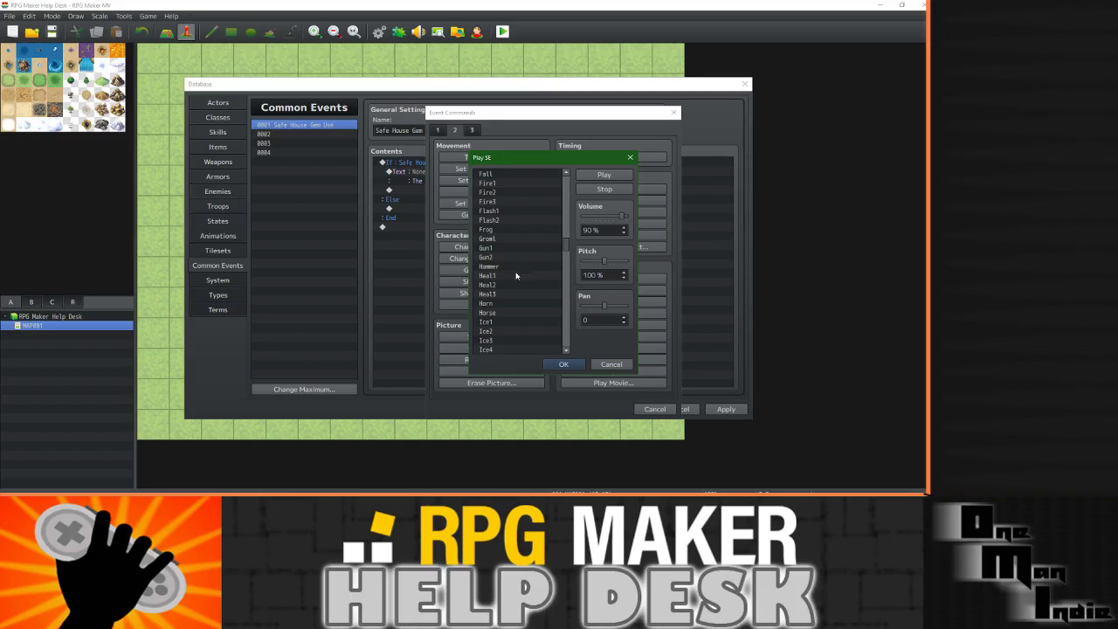
pyautogui.click(487, 285)
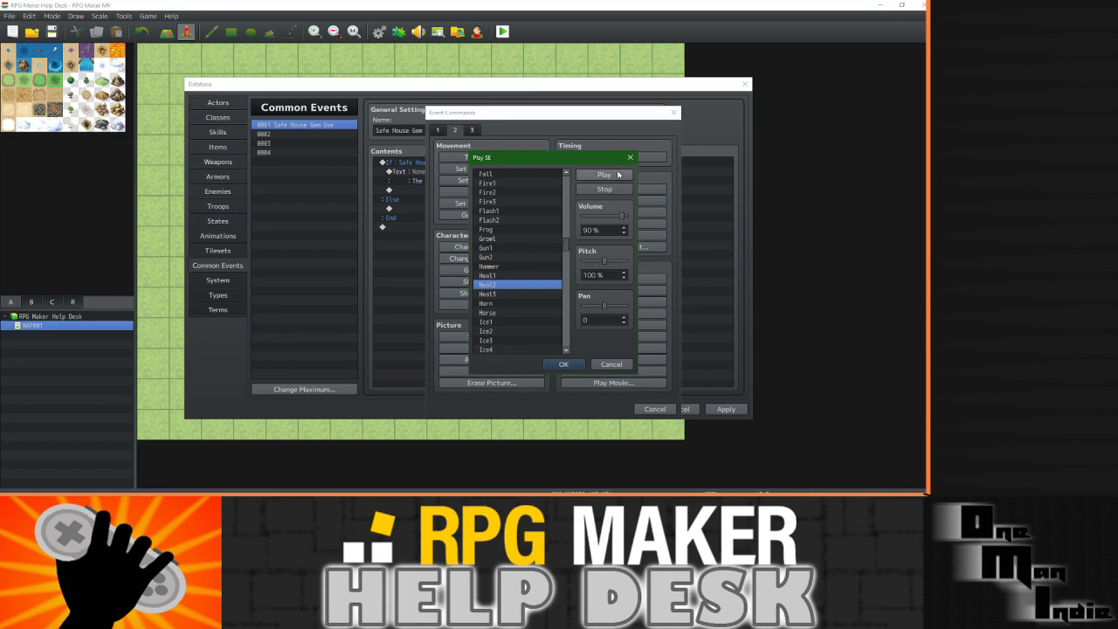
pyautogui.click(616, 175)
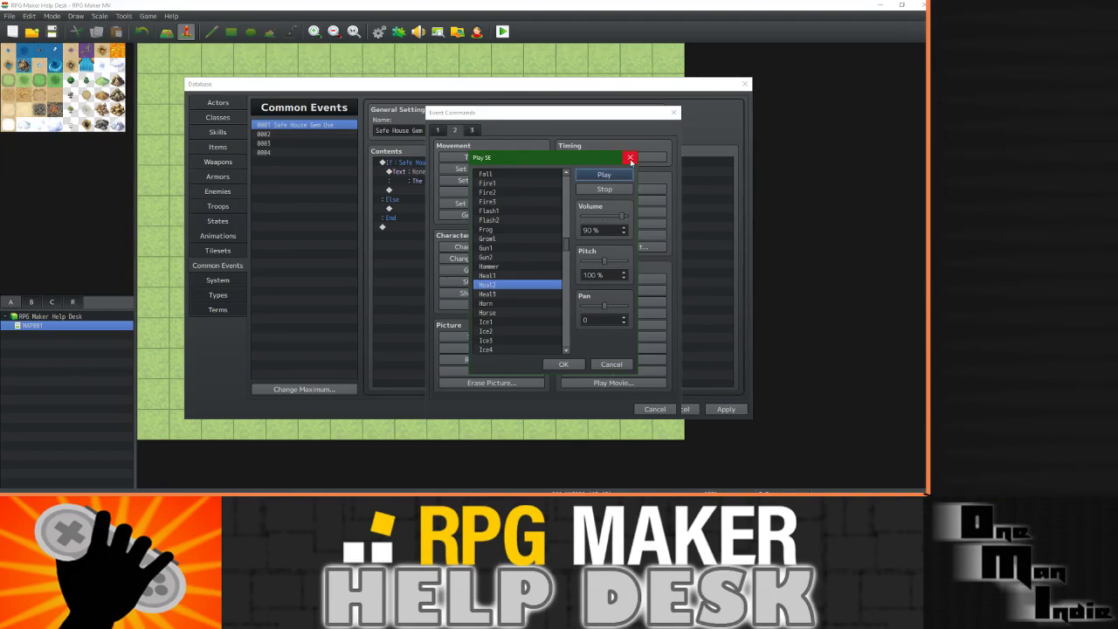
pyautogui.click(629, 158)
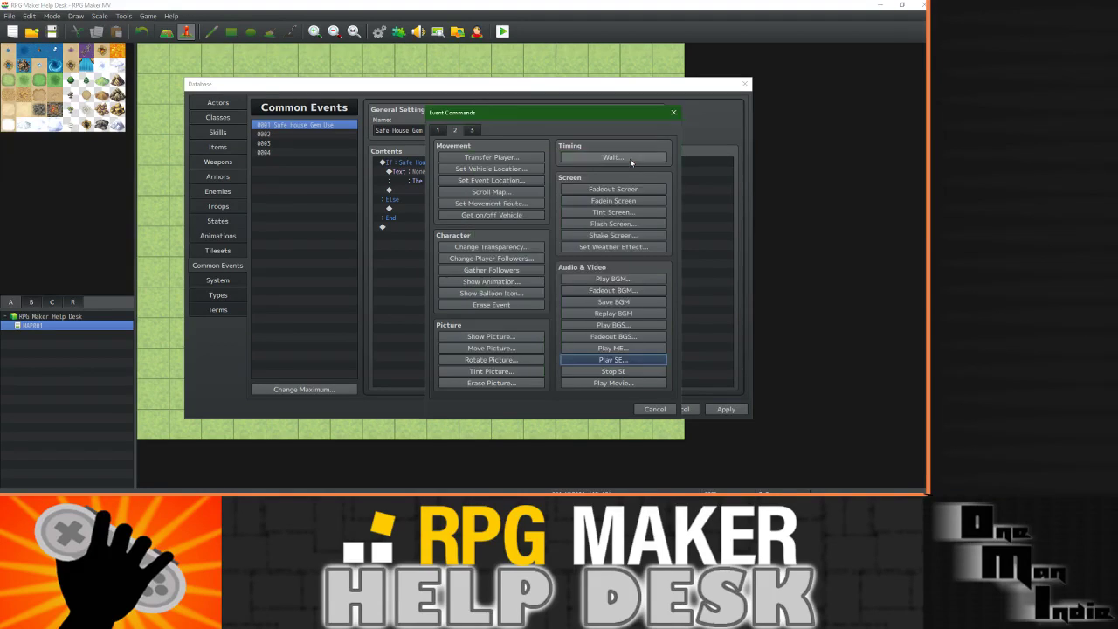
# Add a Play ME command for Inn below the message, with volume 45%, pitch 80% and a preview of the sound.
pyautogui.click(613, 347)
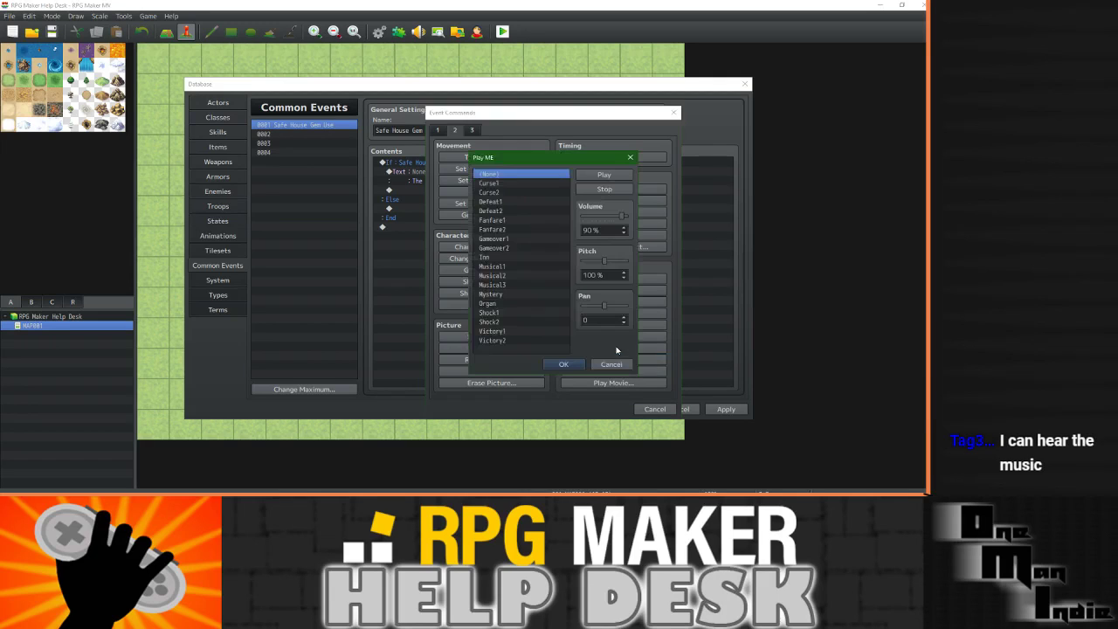
pyautogui.click(490, 257)
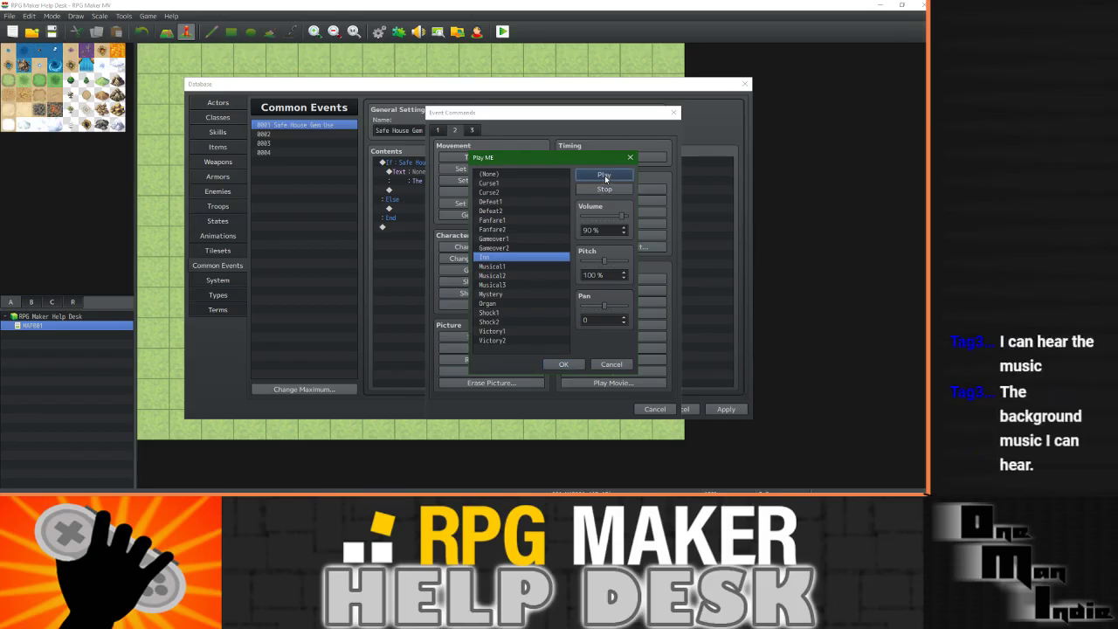
pyautogui.click(604, 176)
pyautogui.click(606, 262)
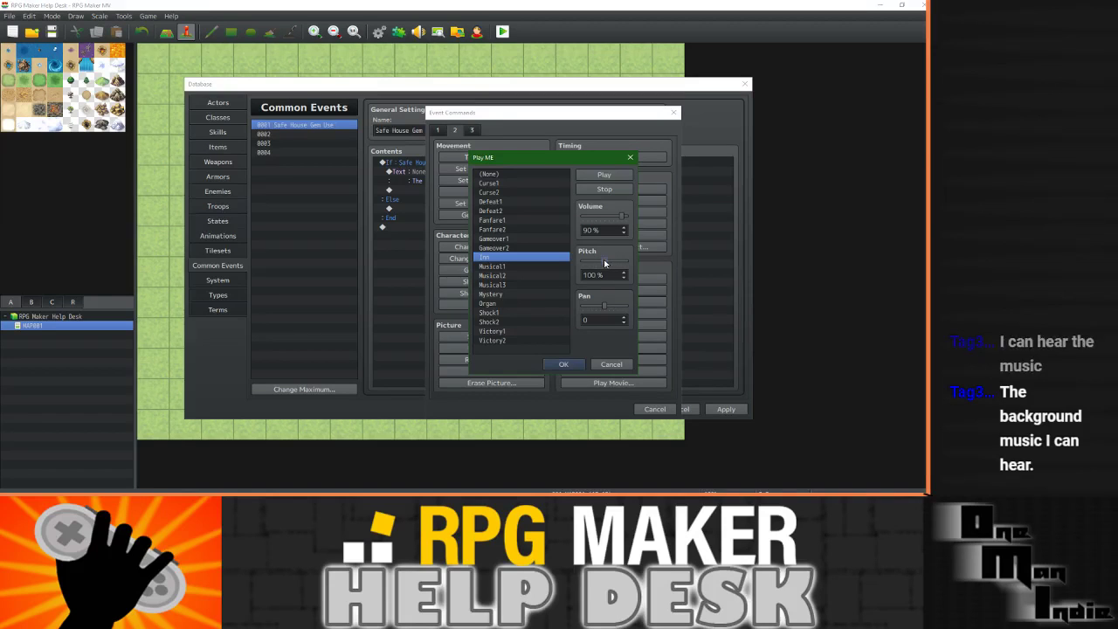
pyautogui.moveTo(600, 262); pyautogui.dragTo(597, 264)
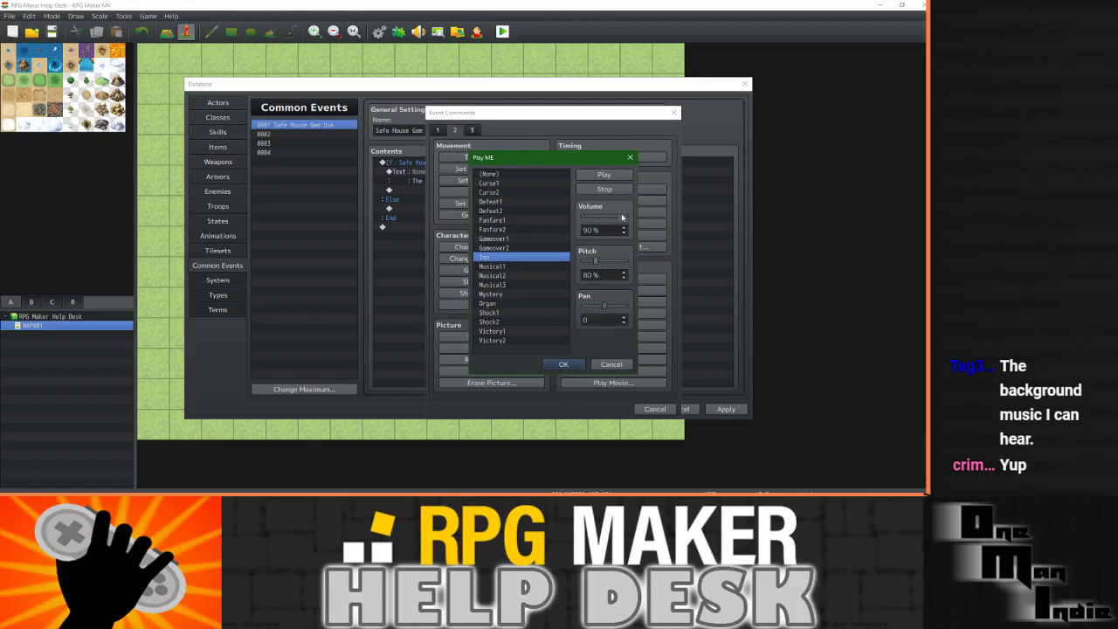
pyautogui.moveTo(619, 216); pyautogui.dragTo(614, 217)
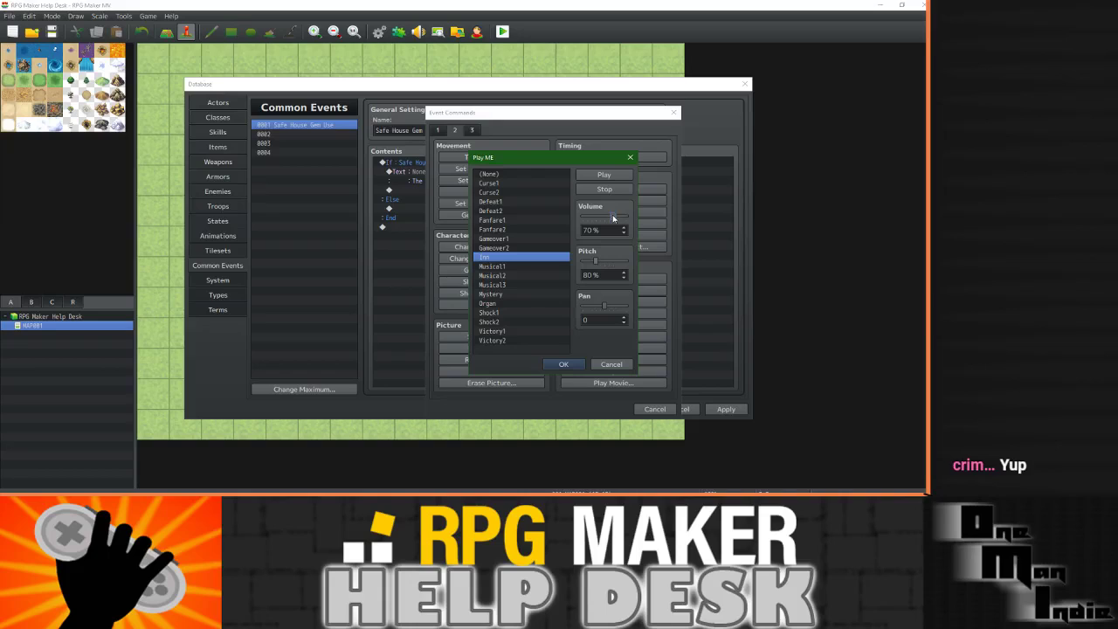
pyautogui.moveTo(613, 219); pyautogui.dragTo(600, 224)
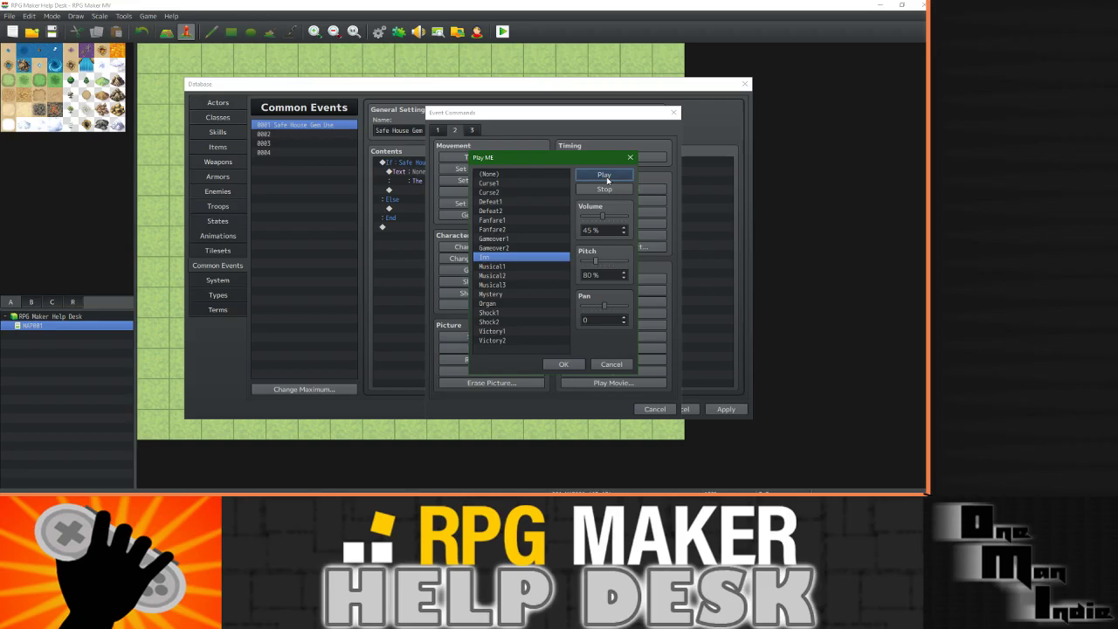
pyautogui.click(566, 365)
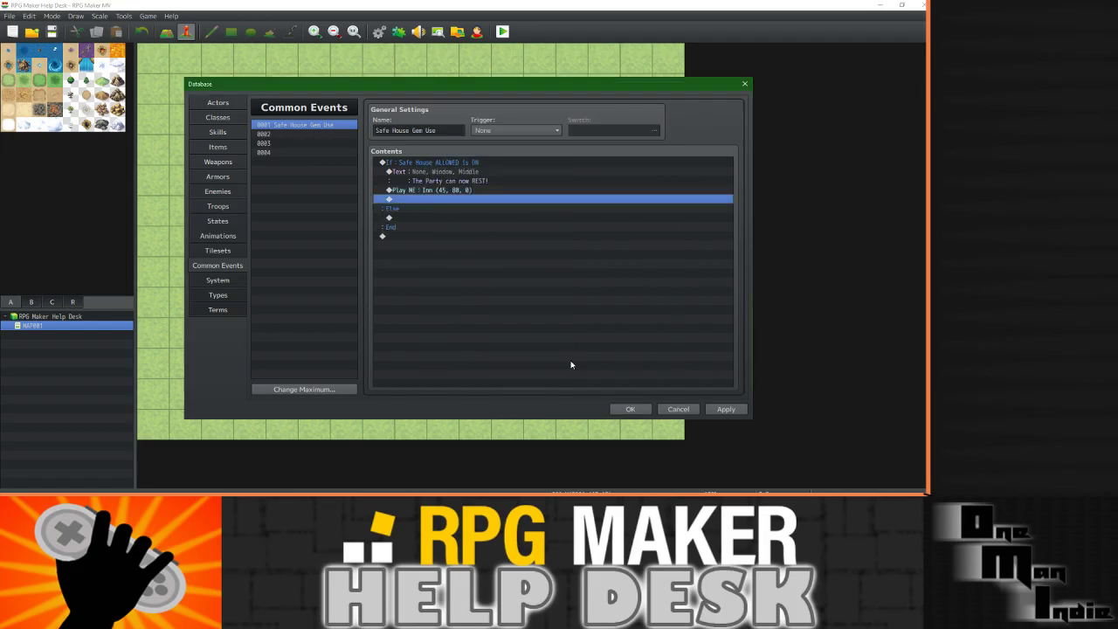
# Add a Recover All command for the Entire Party below the Inn Play ME command in the ON branch.
pyautogui.doubleClick(444, 200)
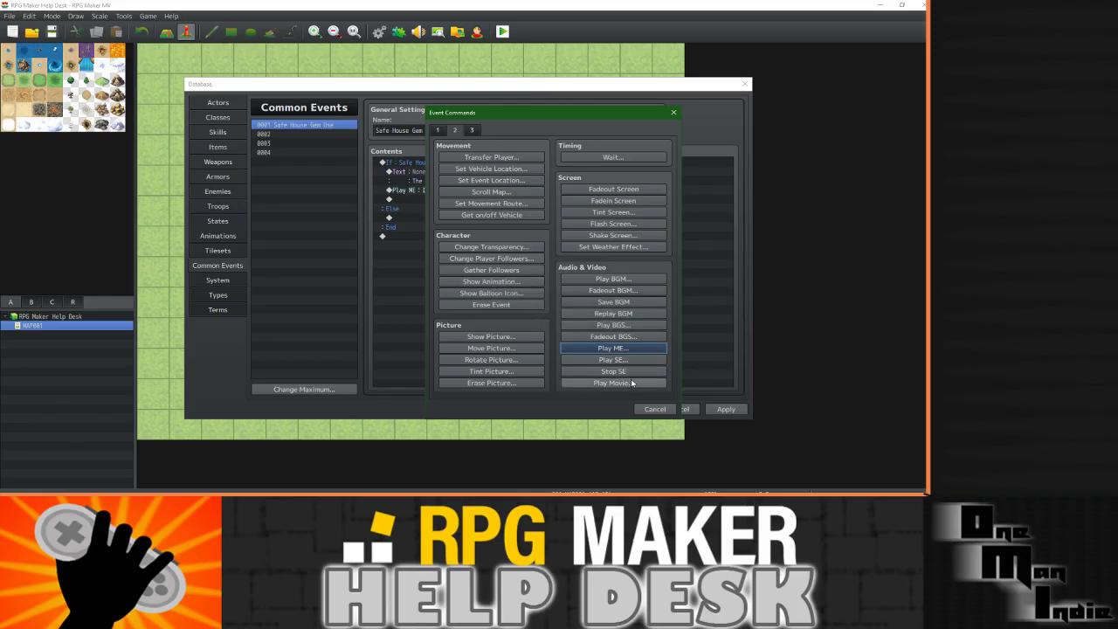
pyautogui.click(473, 131)
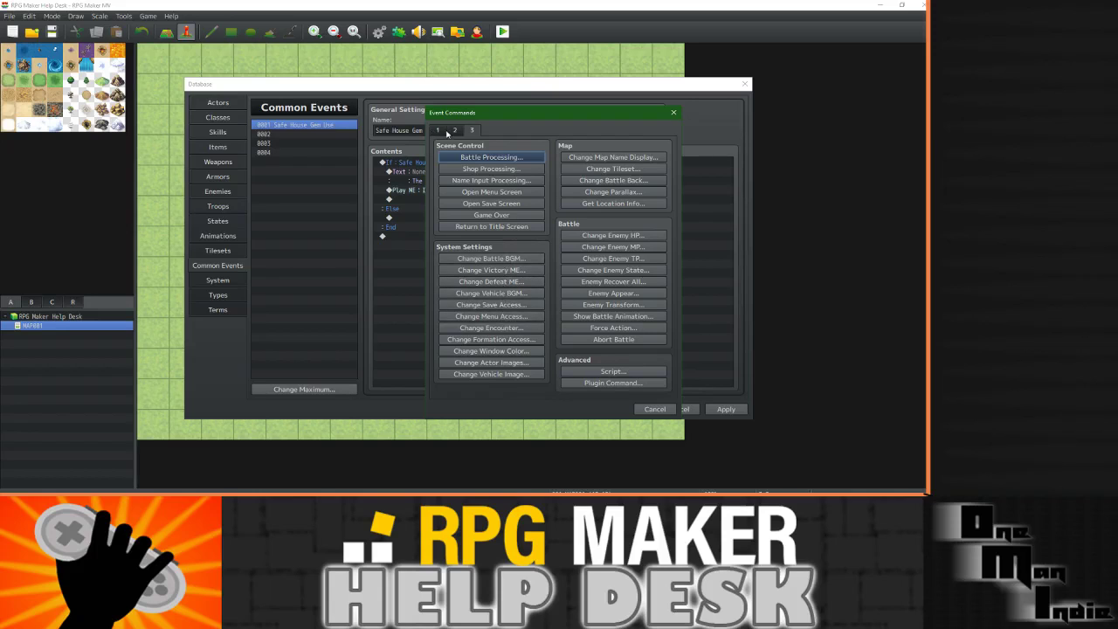
pyautogui.click(446, 131)
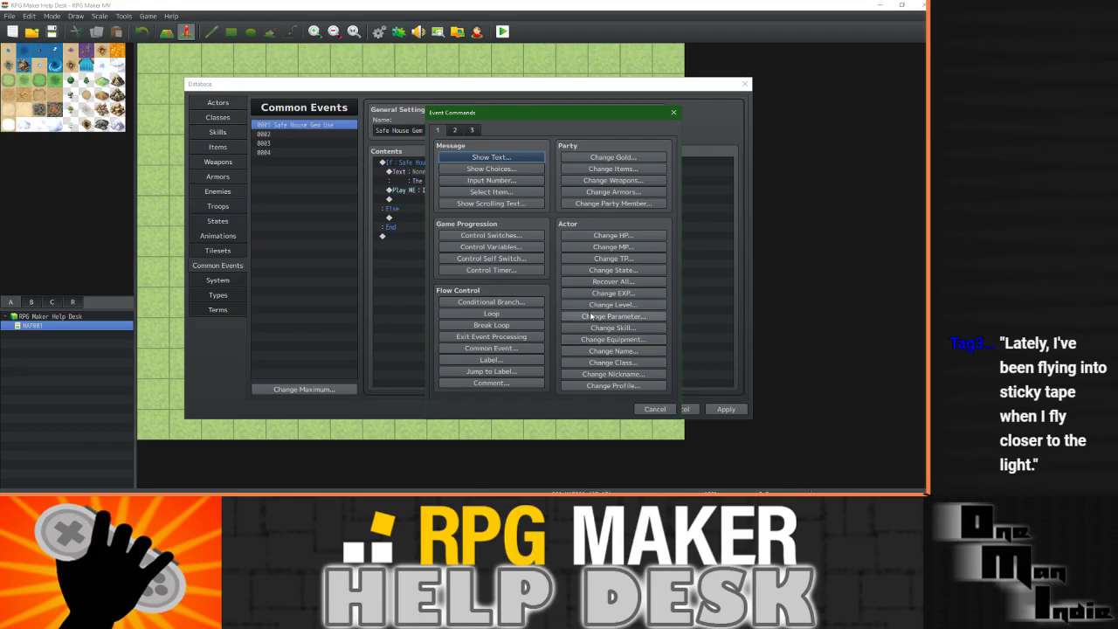
pyautogui.click(609, 282)
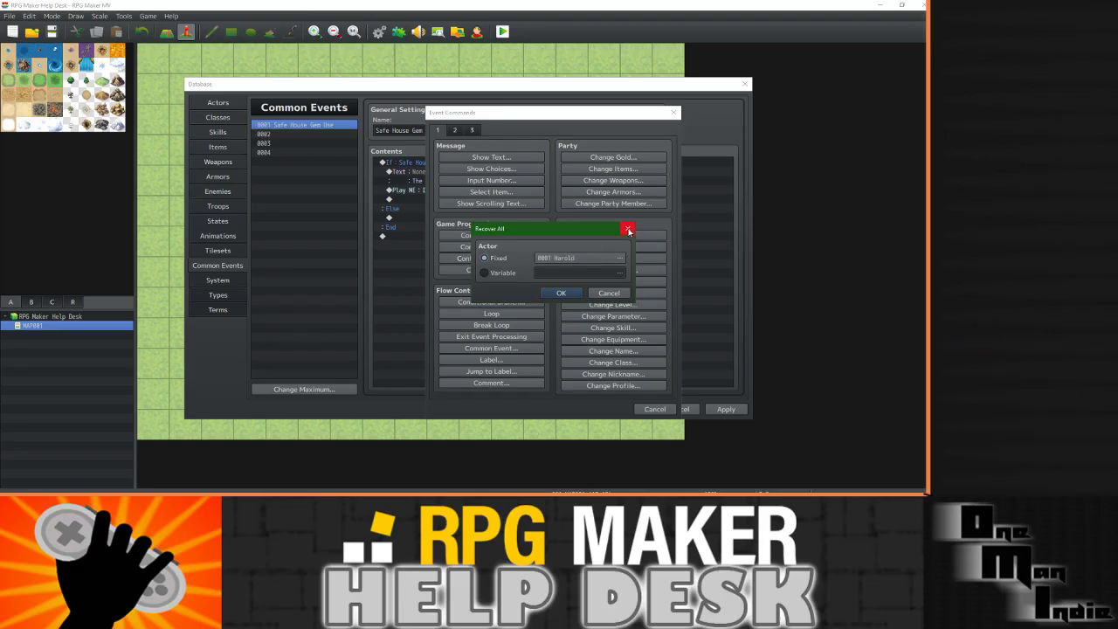
pyautogui.click(626, 227)
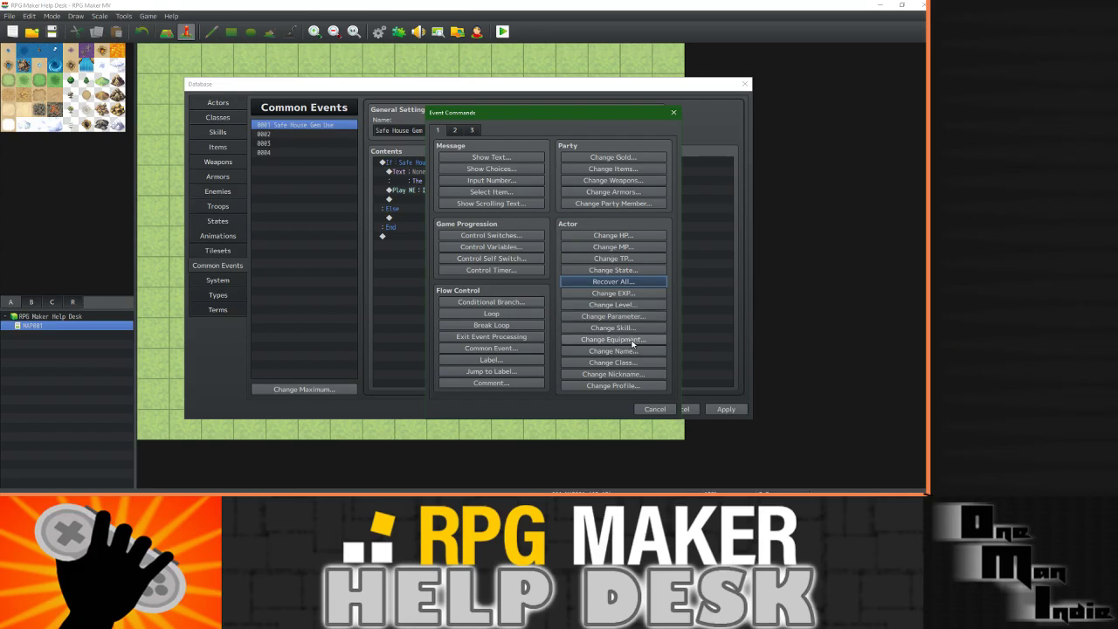
pyautogui.click(455, 131)
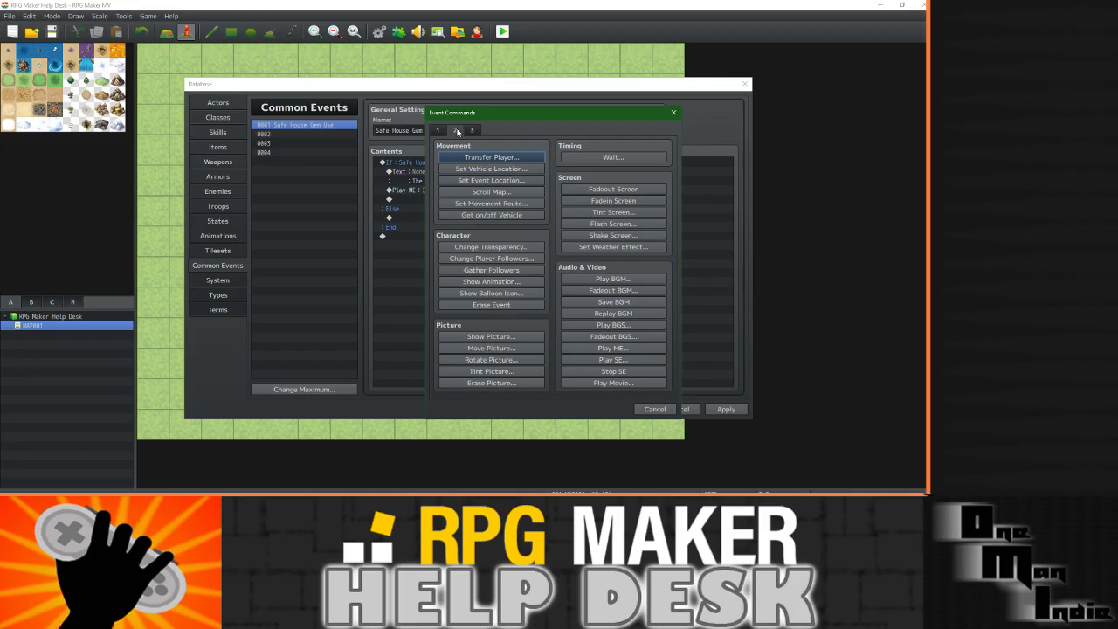
pyautogui.click(440, 131)
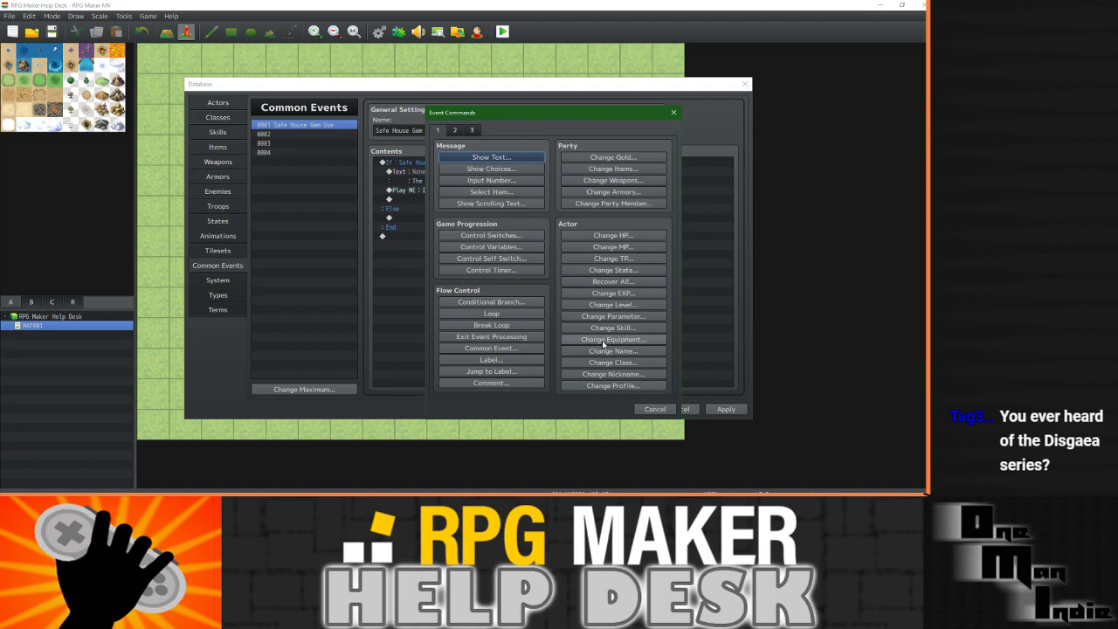
pyautogui.click(626, 281)
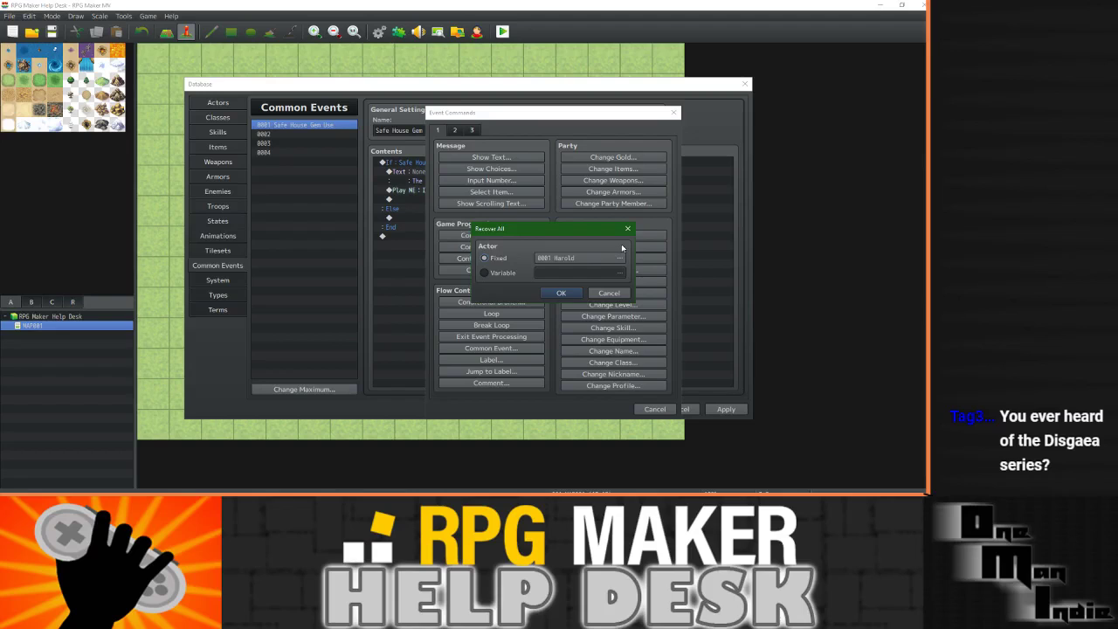
pyautogui.click(620, 261)
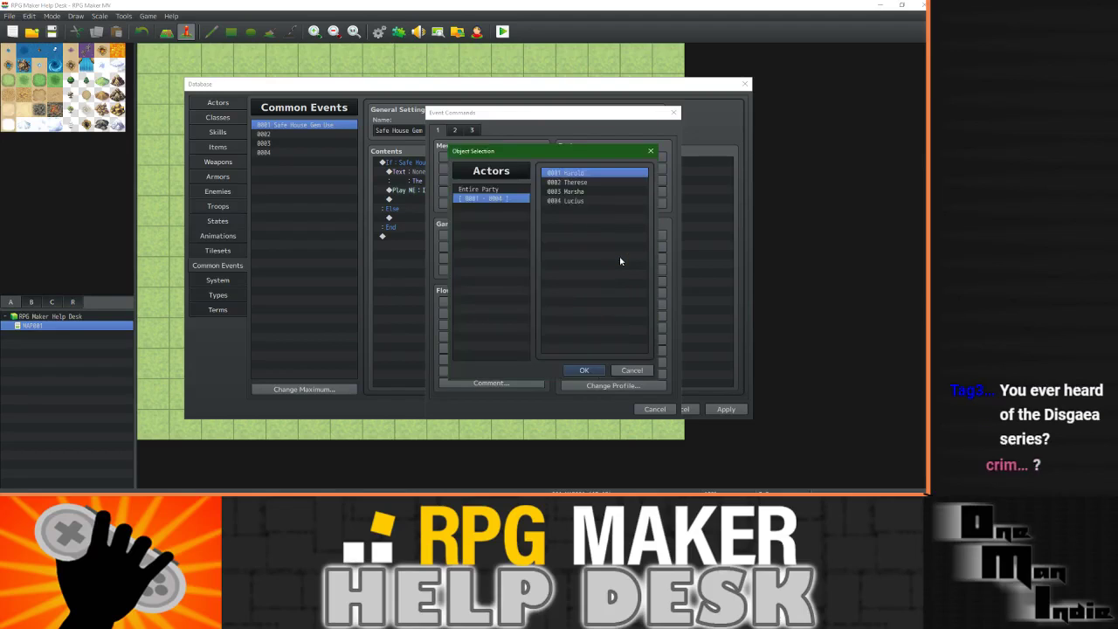
pyautogui.click(491, 190)
pyautogui.click(583, 370)
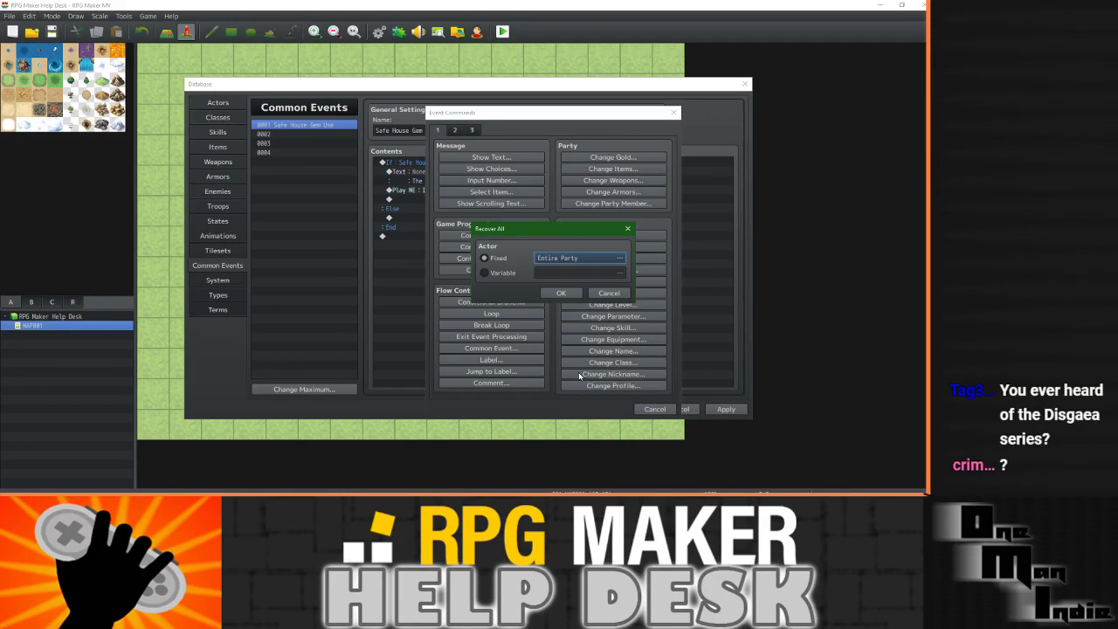
pyautogui.click(560, 292)
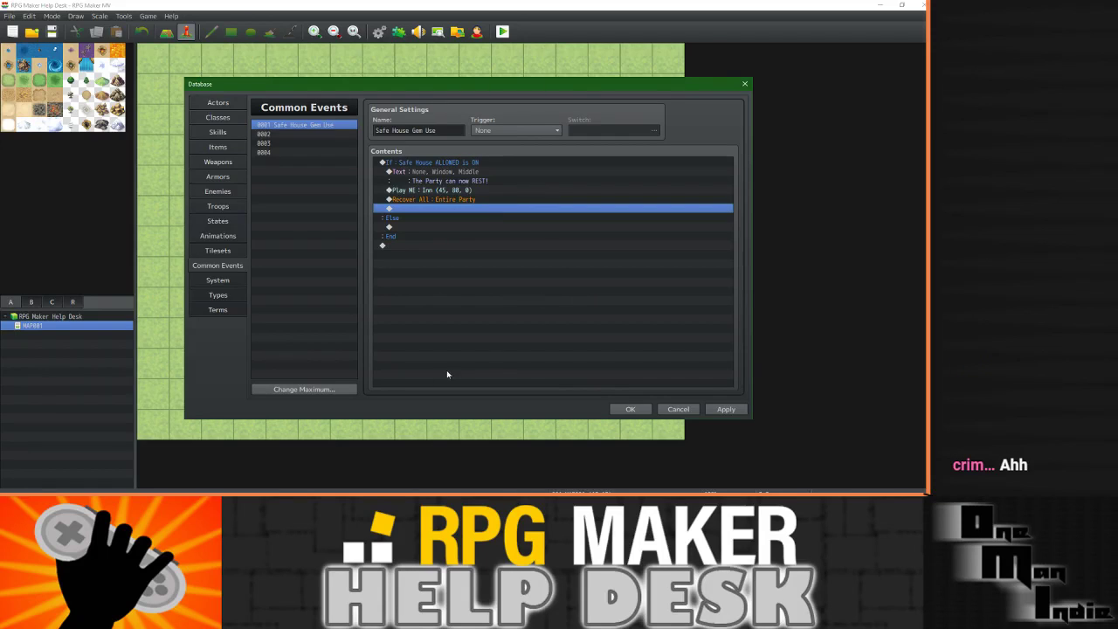
# Insert a Fadeout Screen command directly above the Inn Play ME command.
pyautogui.click(434, 190)
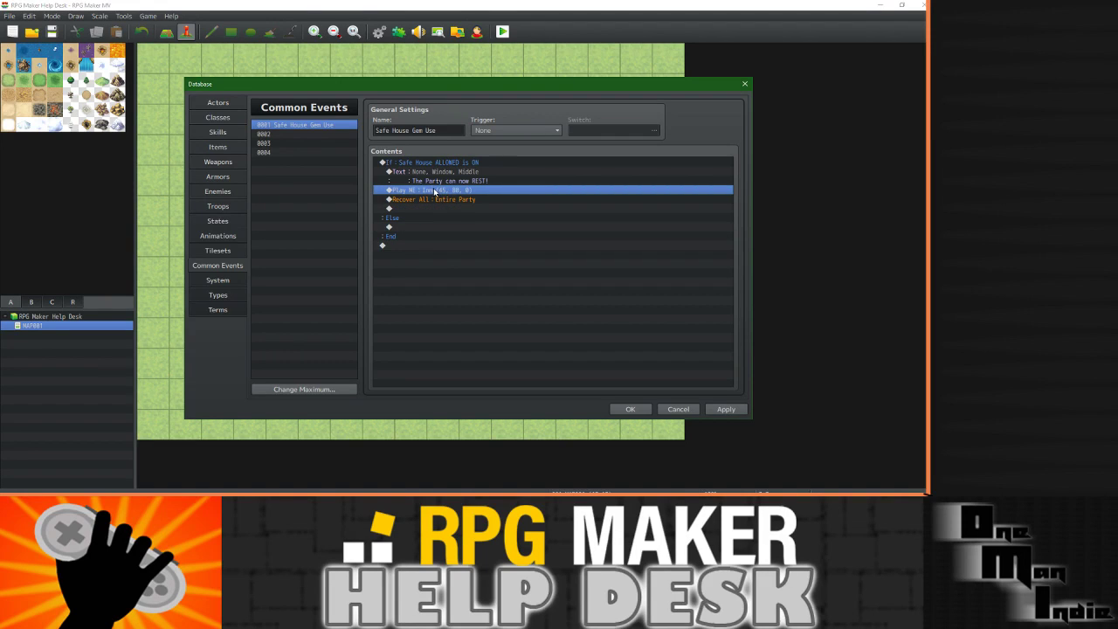
pyautogui.press('Insert')
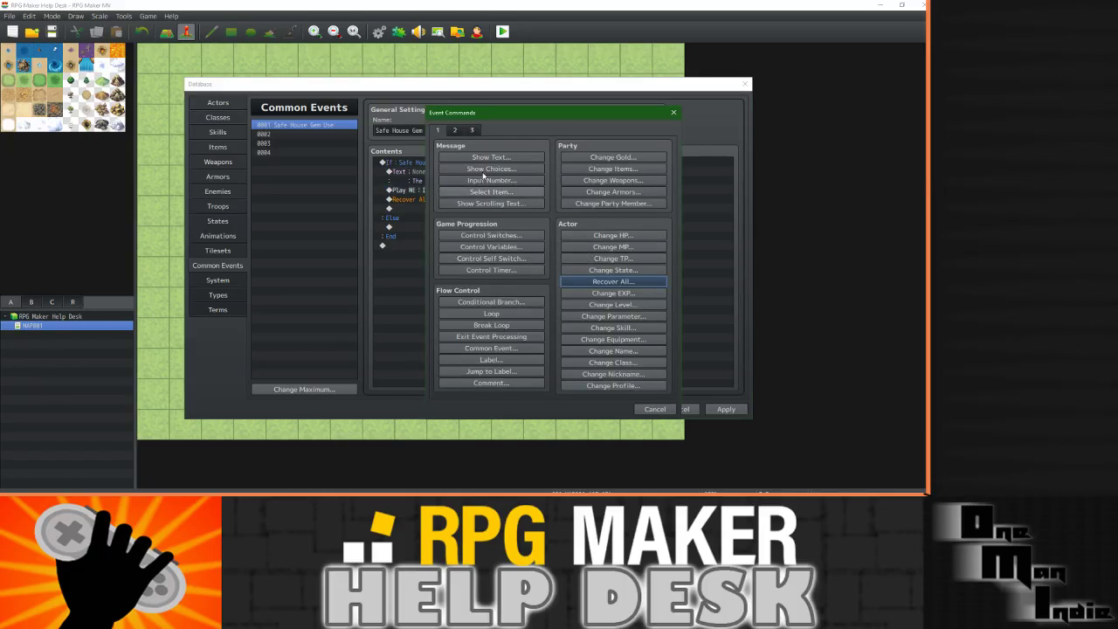
pyautogui.click(460, 131)
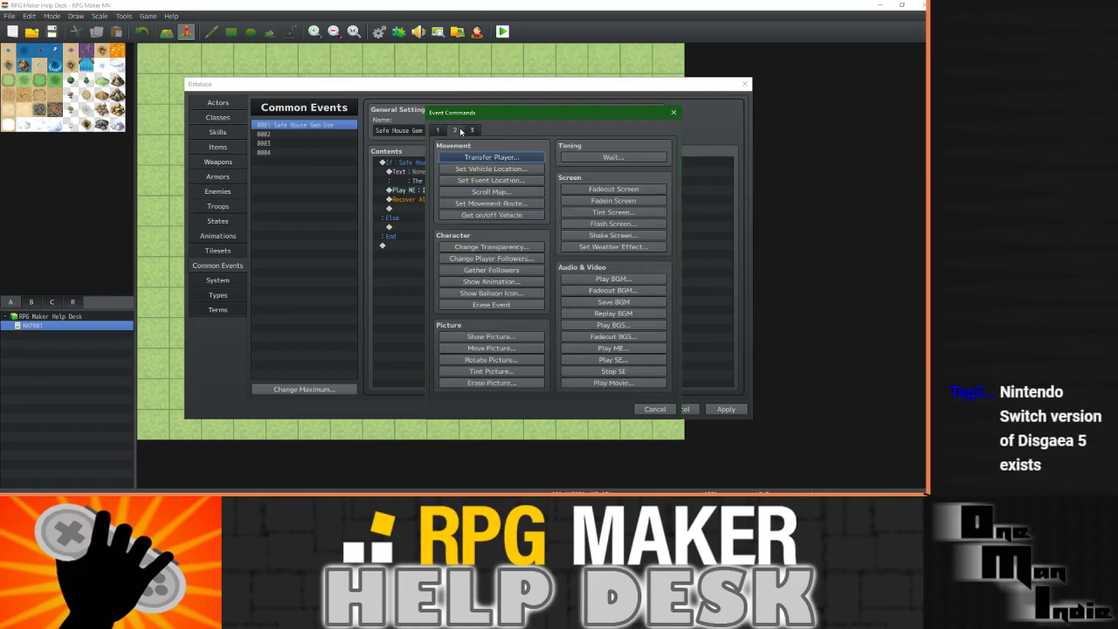
pyautogui.click(613, 188)
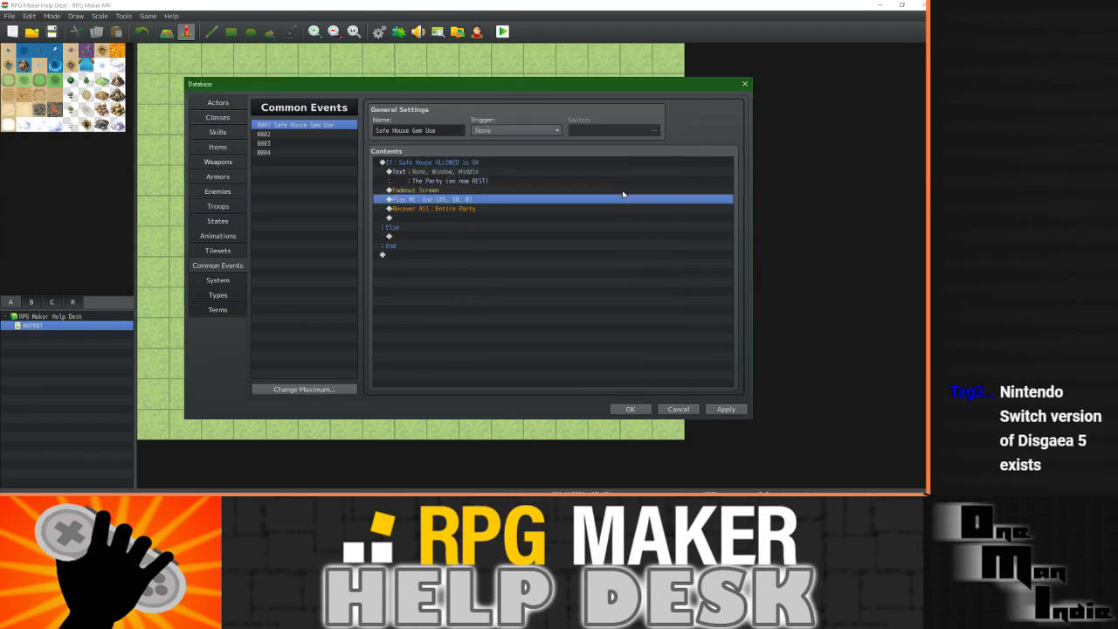
# Insert a Wait command of 3 frames between Fadeout Screen and the Inn Play ME command.
pyautogui.press('Insert')
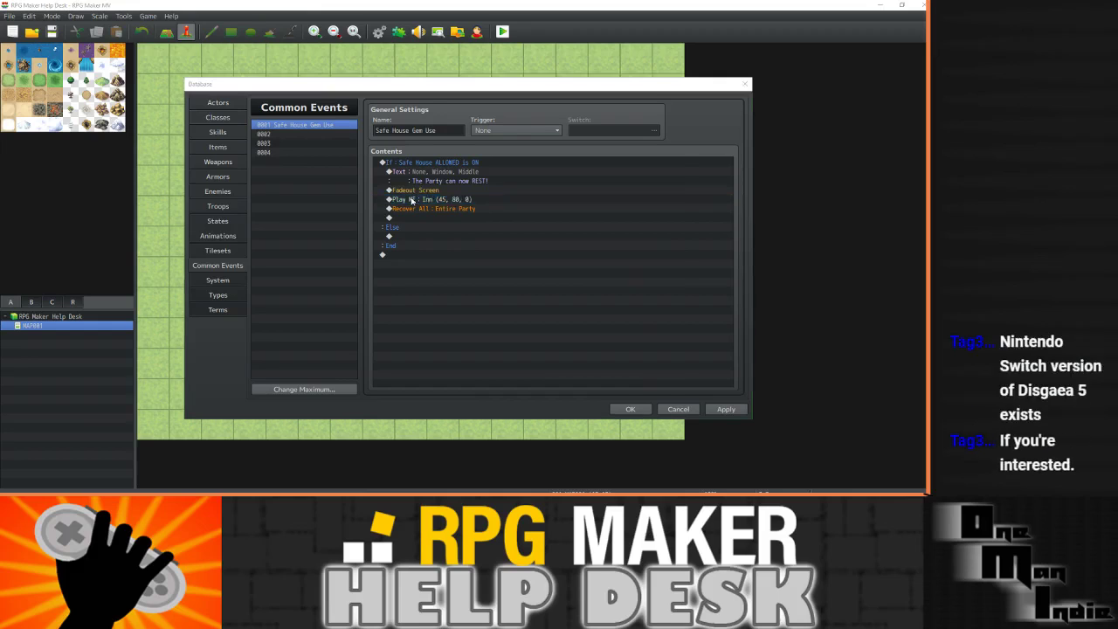
pyautogui.click(604, 158)
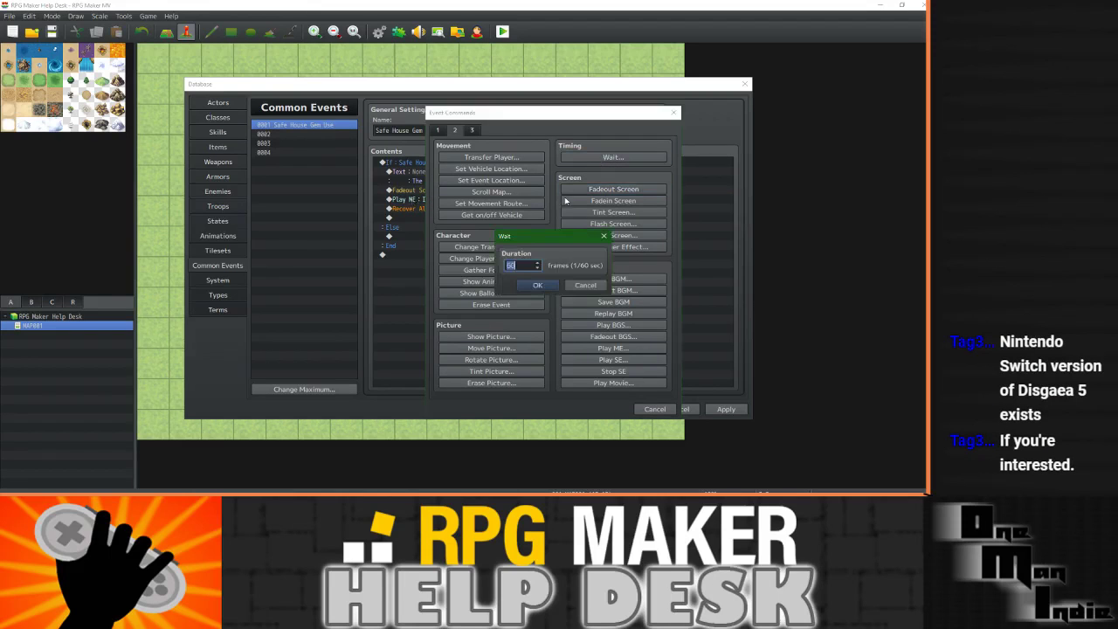
pyautogui.scroll(-20, 528, 264)
pyautogui.scroll(-20, 517, 265)
pyautogui.click(535, 286)
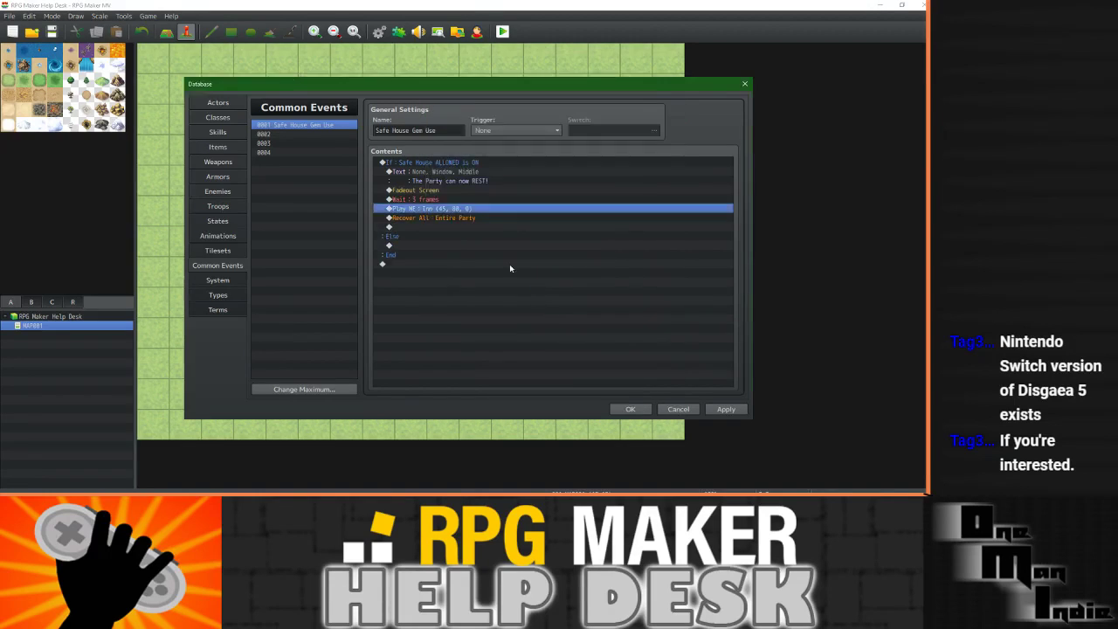
# Add a Wait command of 7 frames after the Recover All command.
pyautogui.click(409, 227)
pyautogui.doubleClick(409, 227)
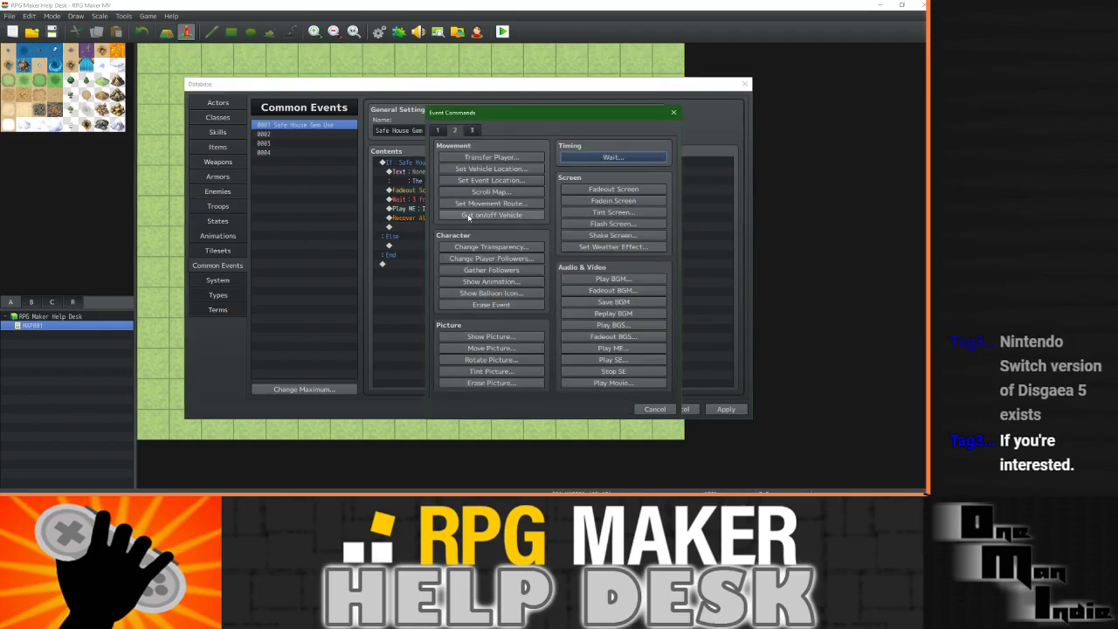
pyautogui.click(611, 157)
pyautogui.write('7')
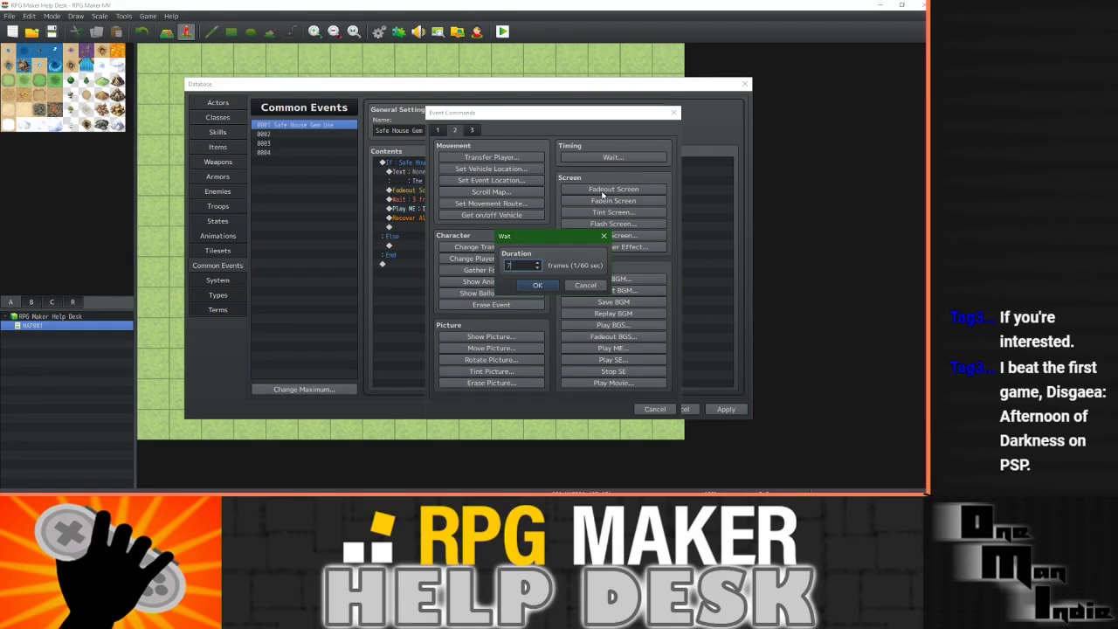
pyautogui.click(538, 284)
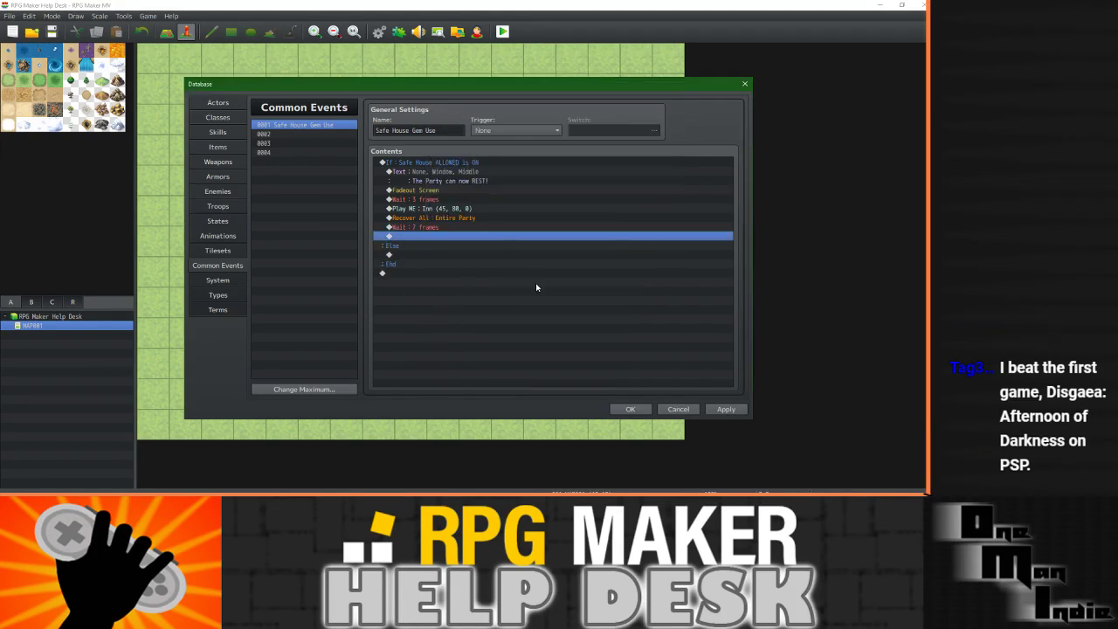
# Add a Fadein Screen command at the end of the ON branch and apply the database changes.
pyautogui.doubleClick(419, 241)
pyautogui.click(614, 203)
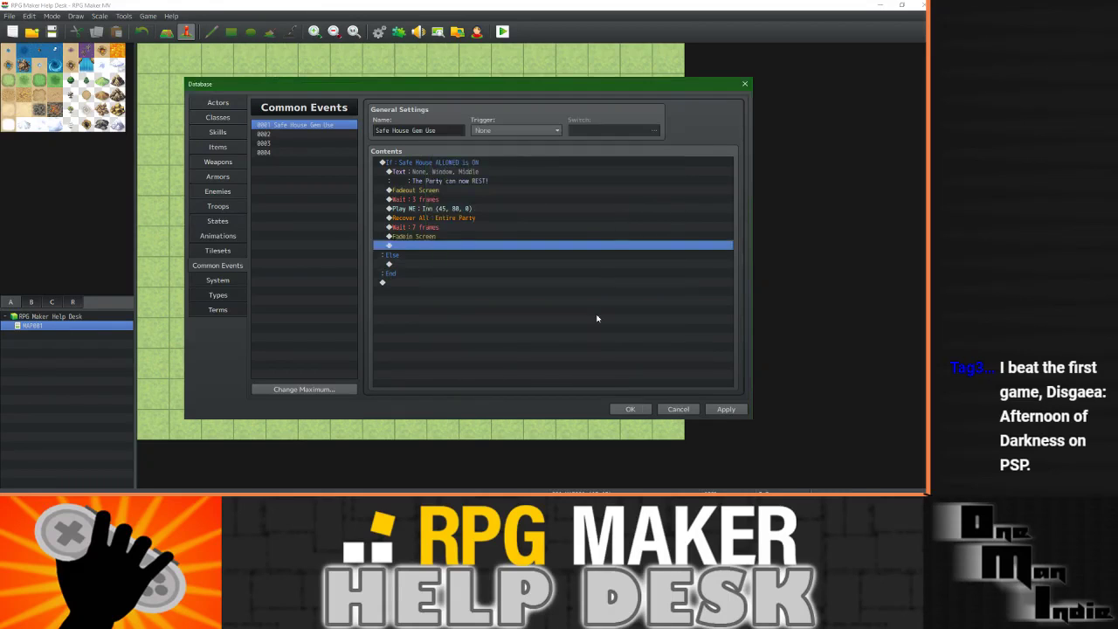
pyautogui.click(726, 409)
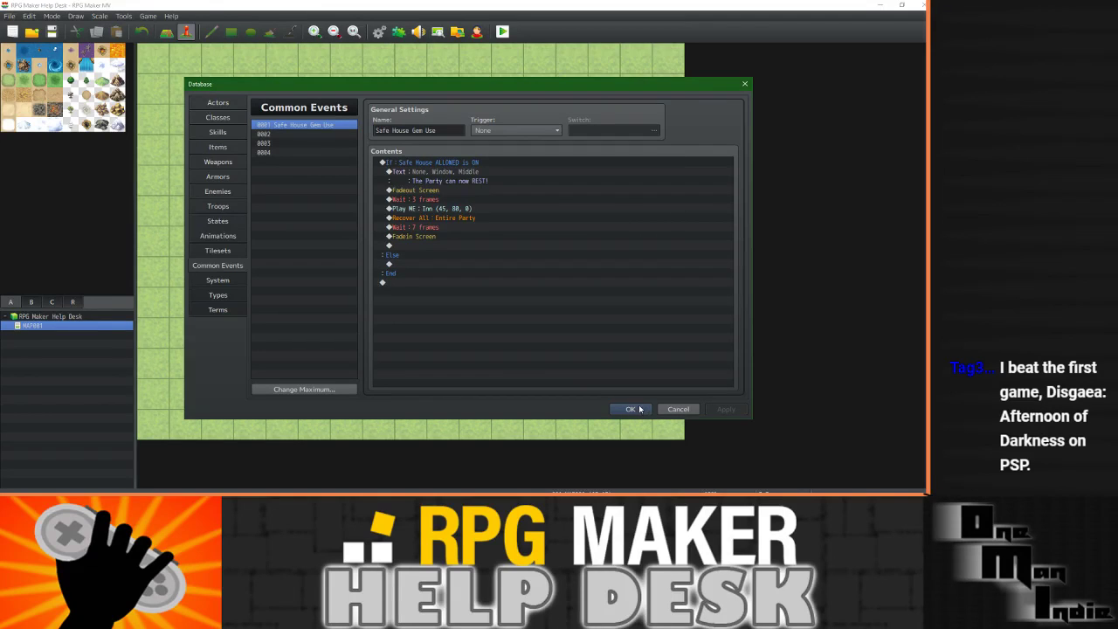
# Add a Show Text command reading "This item can't be used right now!" to the Else branch, with window position Middle, and apply the changes.
pyautogui.click(397, 265)
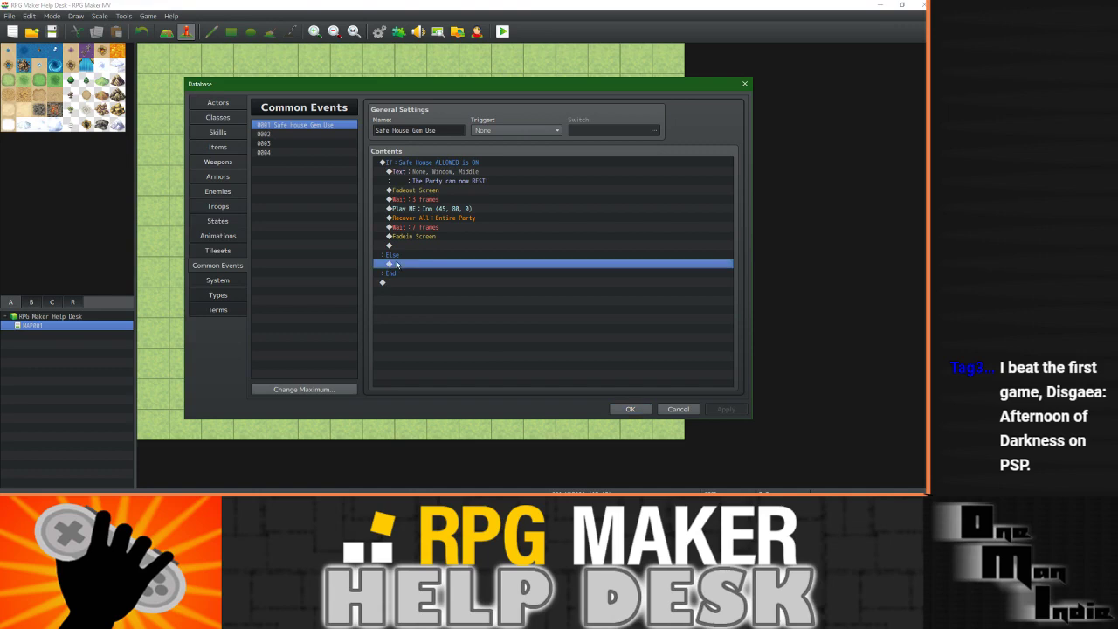
pyautogui.doubleClick(398, 265)
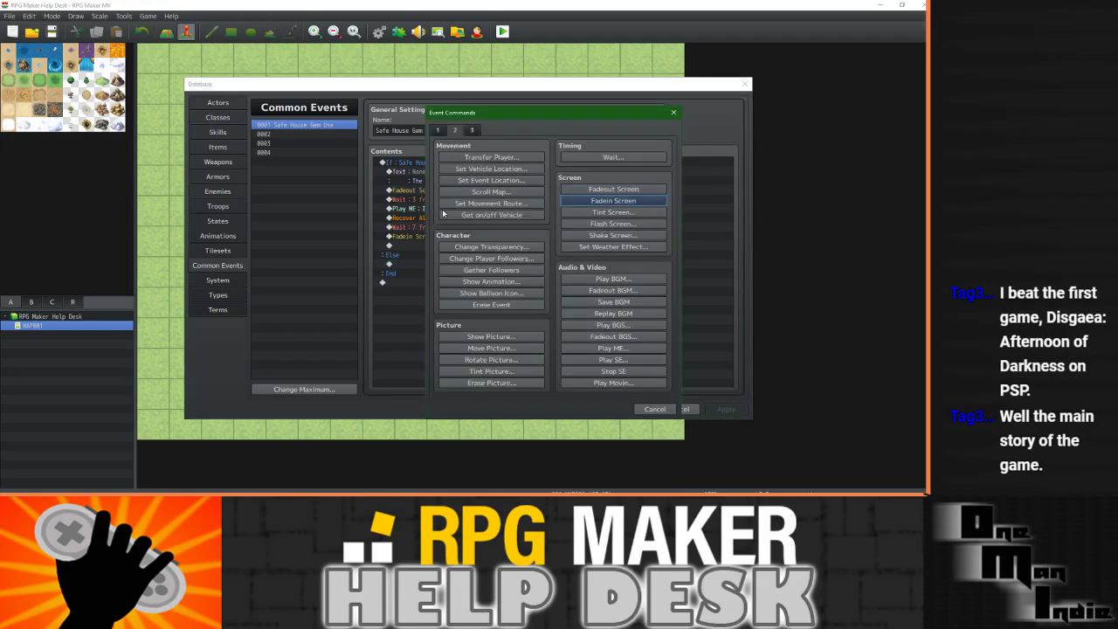
pyautogui.click(438, 130)
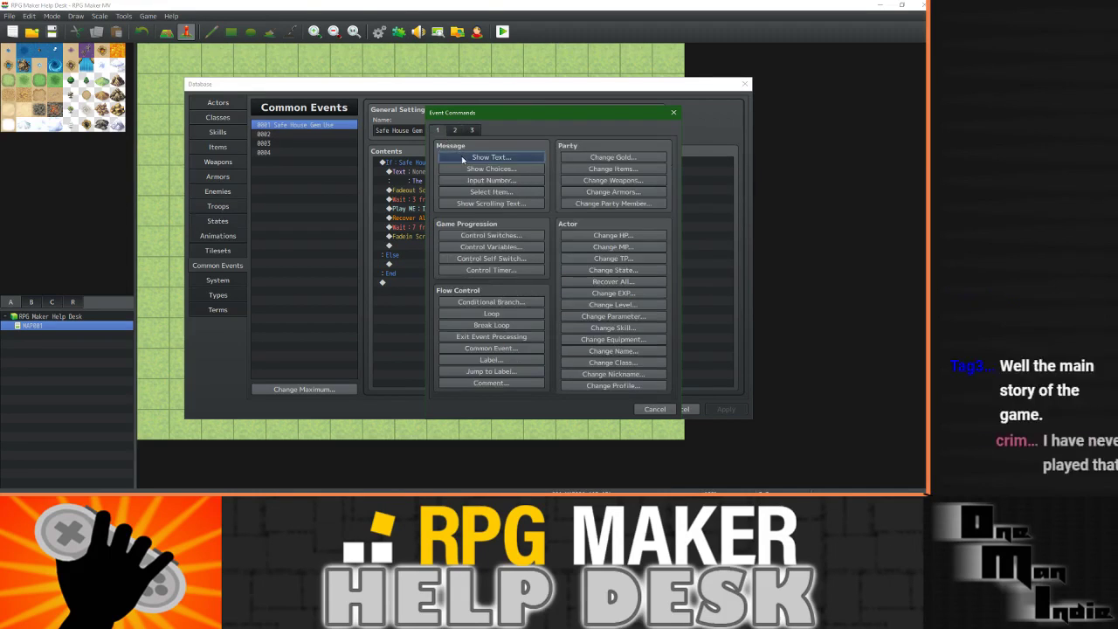
pyautogui.click(476, 157)
pyautogui.write('This item ')
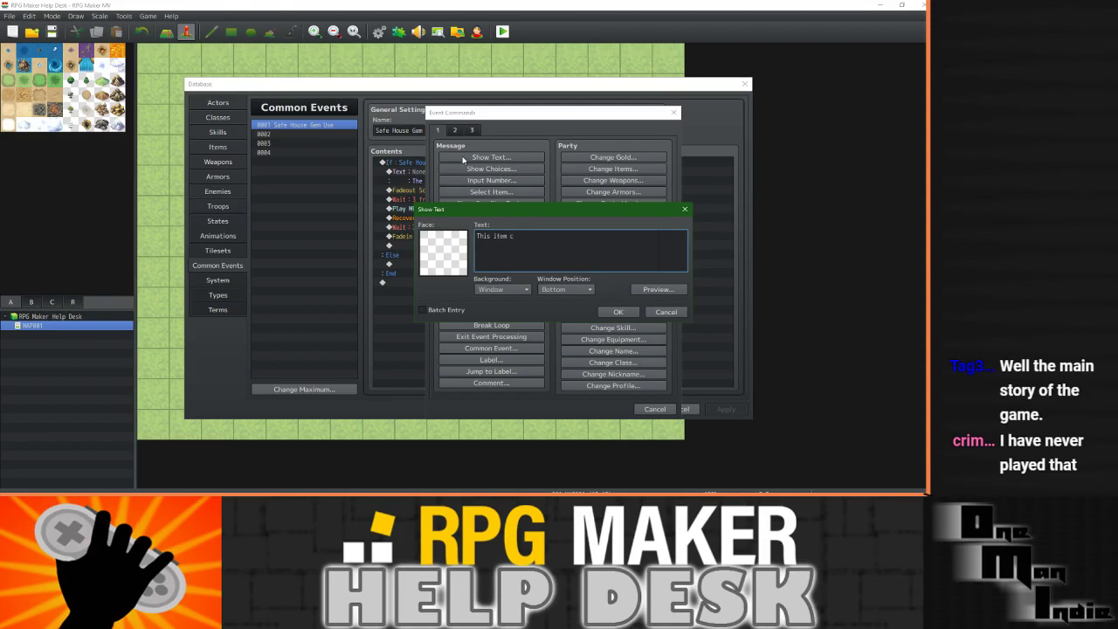
pyautogui.write("can't be used right now!")
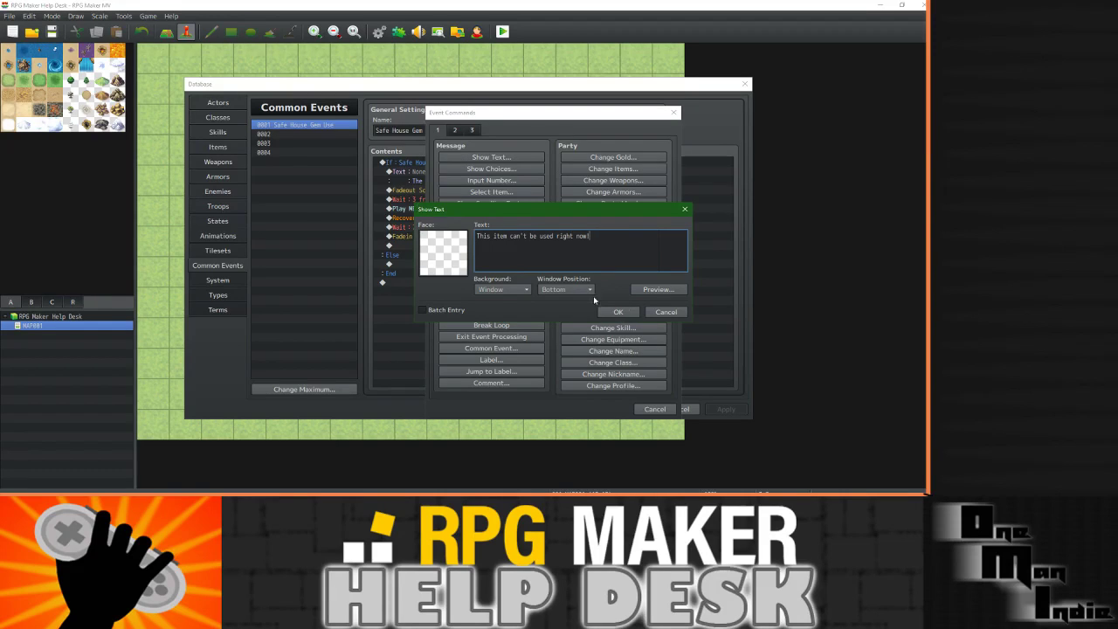
pyautogui.click(587, 289)
pyautogui.click(551, 311)
pyautogui.click(618, 311)
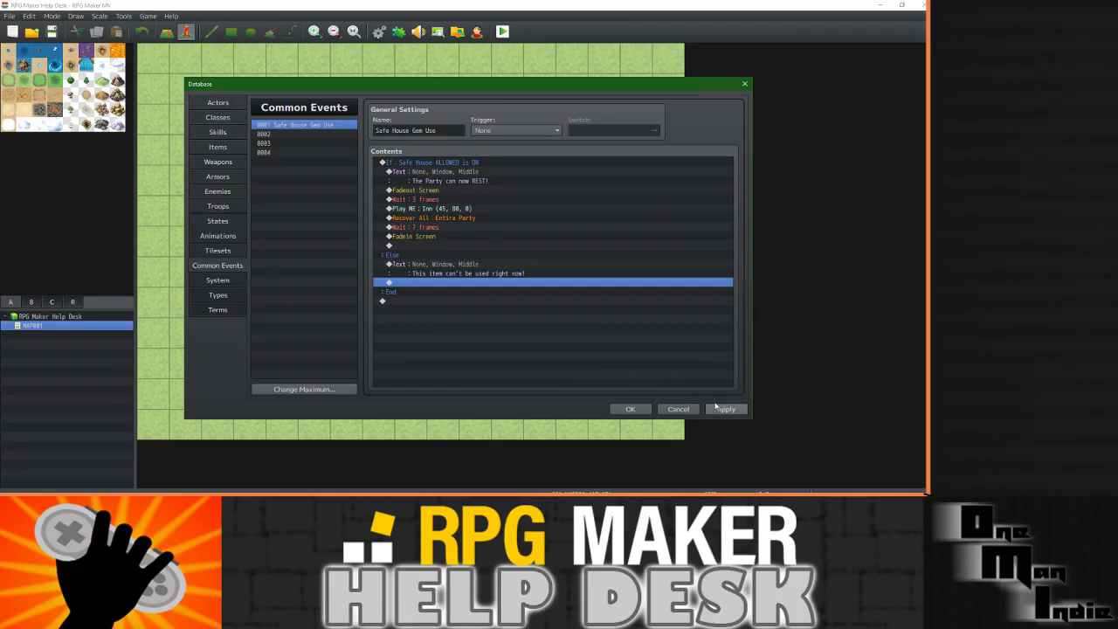
pyautogui.click(723, 409)
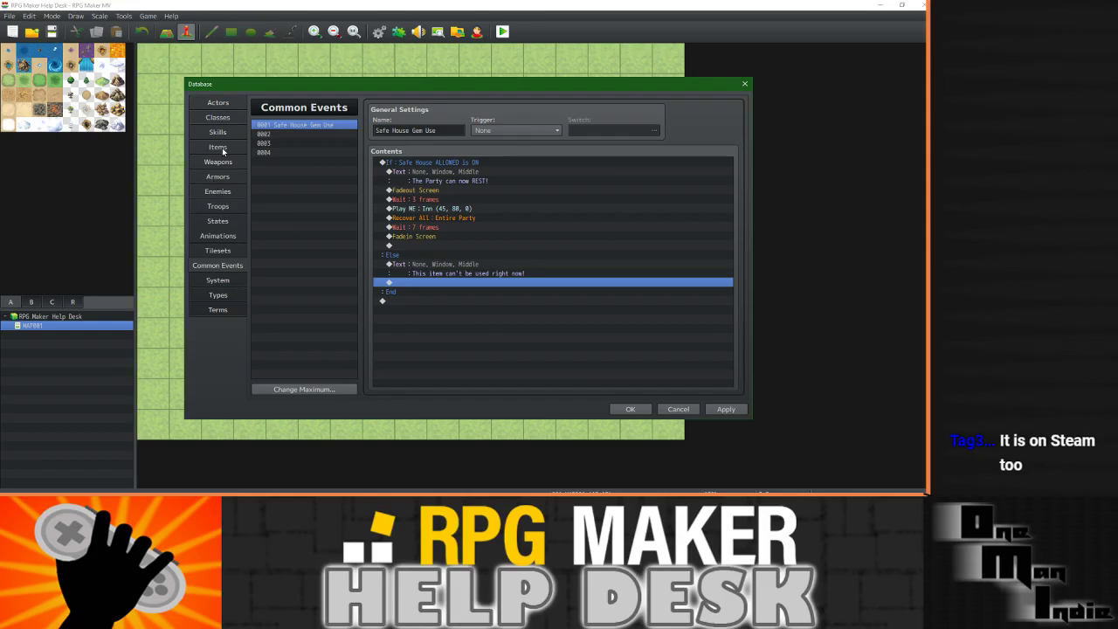
pyautogui.click(718, 409)
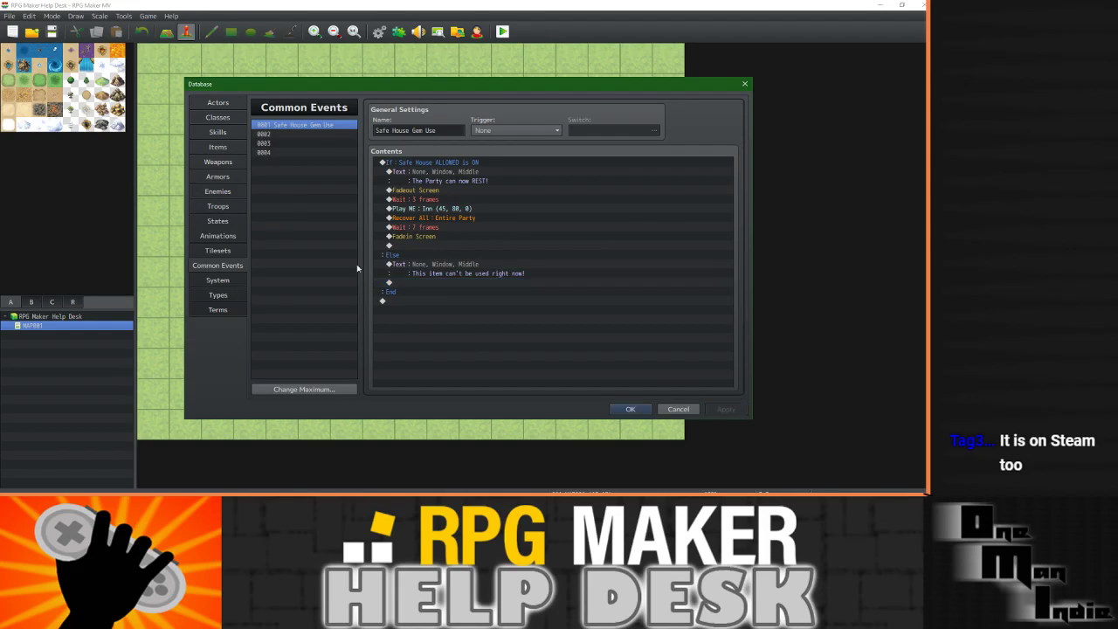
# Review the Safe House GEM item's common event effect and return to the common events.
pyautogui.click(218, 148)
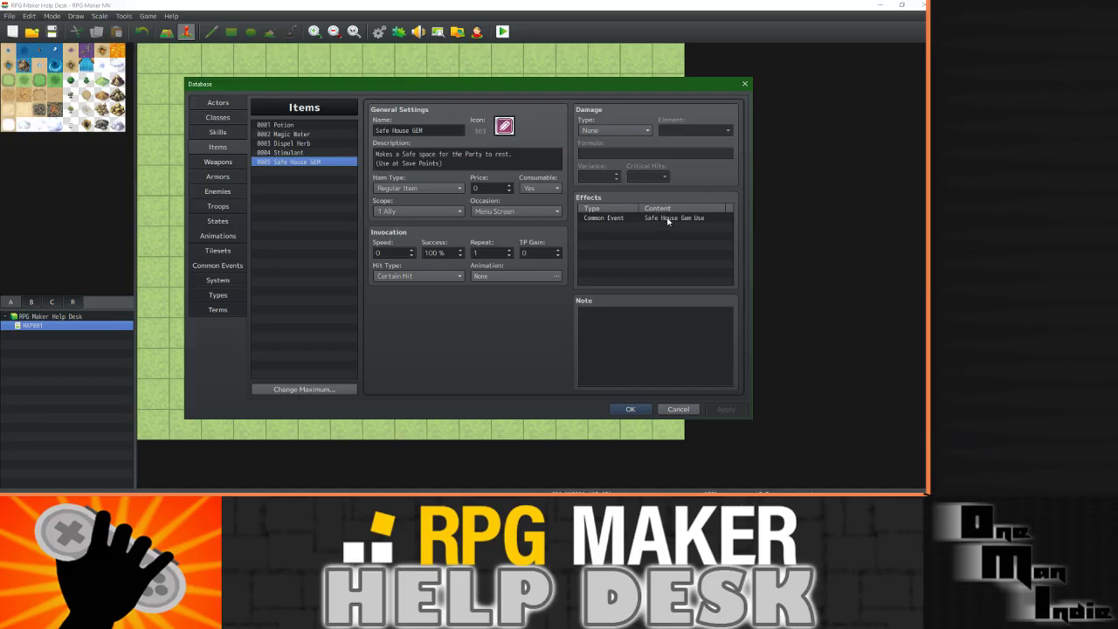
pyautogui.click(667, 220)
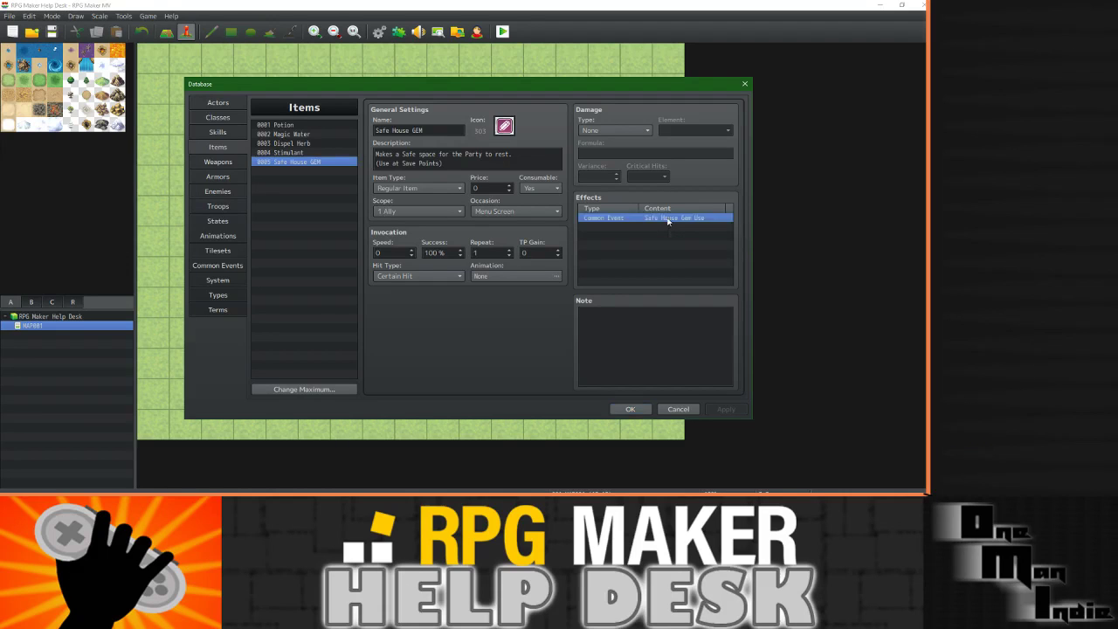
pyautogui.click(218, 265)
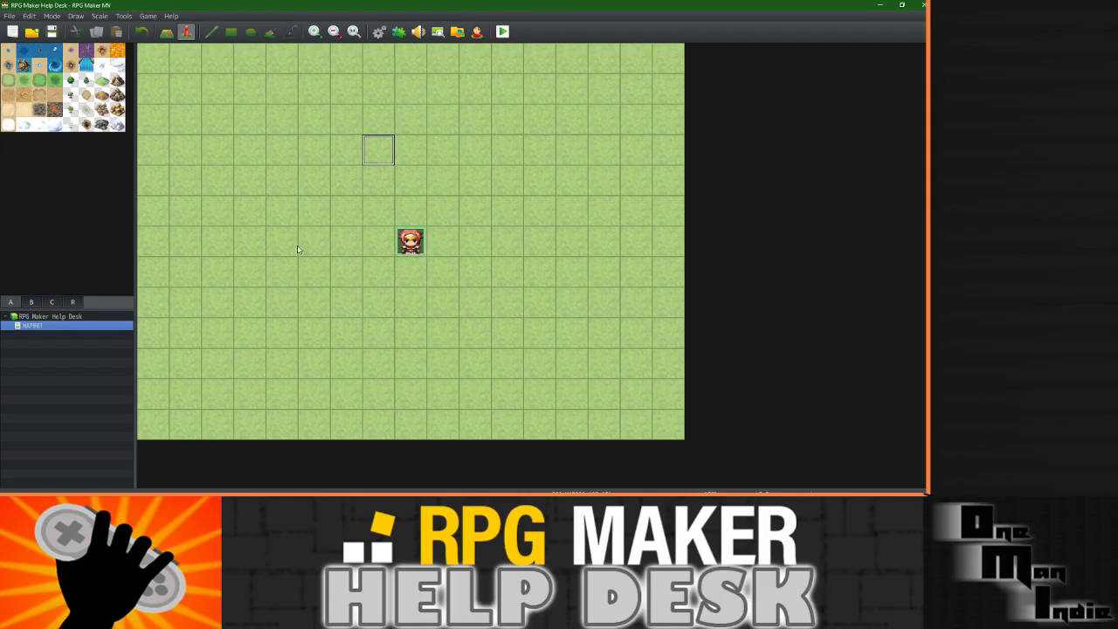
# Create a new event on the tile directly below the player's start position and browse the character sheets for its image.
pyautogui.doubleClick(416, 277)
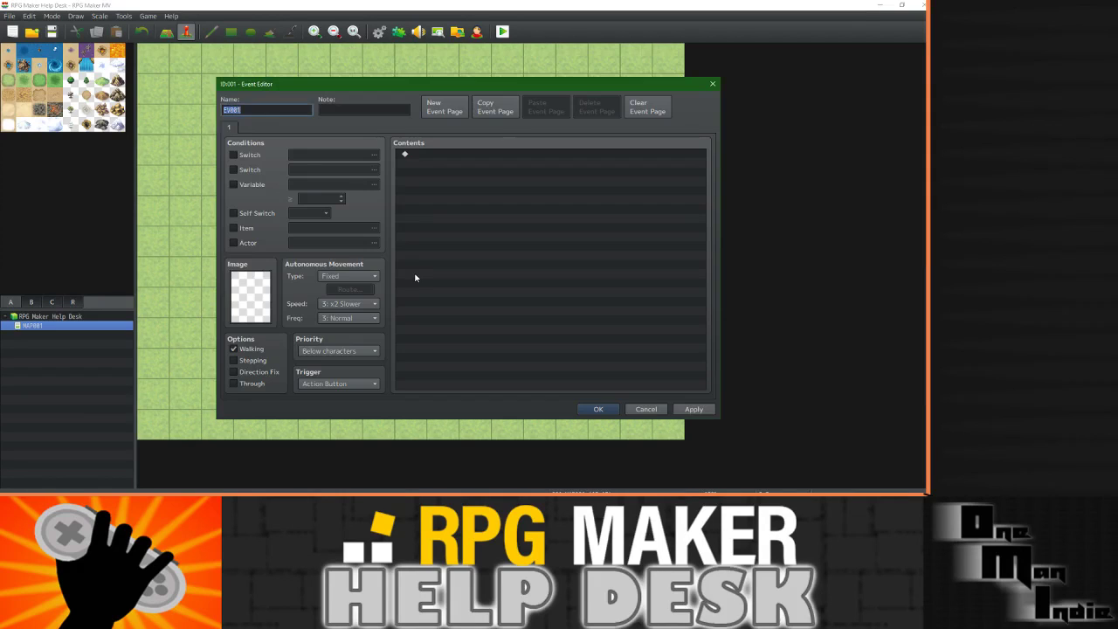
pyautogui.doubleClick(256, 295)
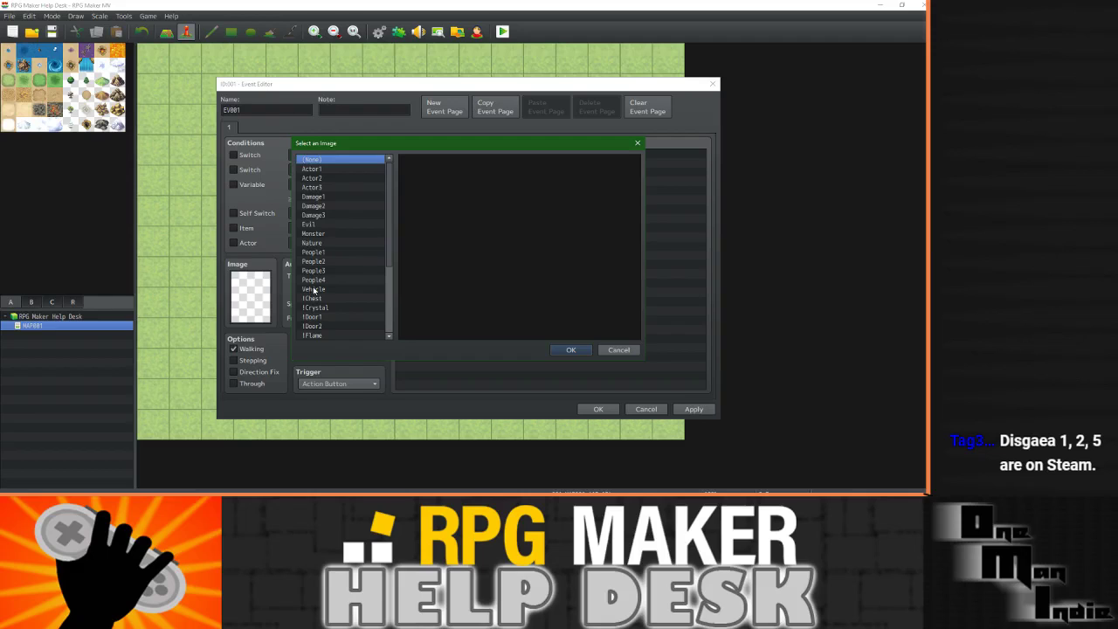
pyautogui.scroll(-1, 314, 291)
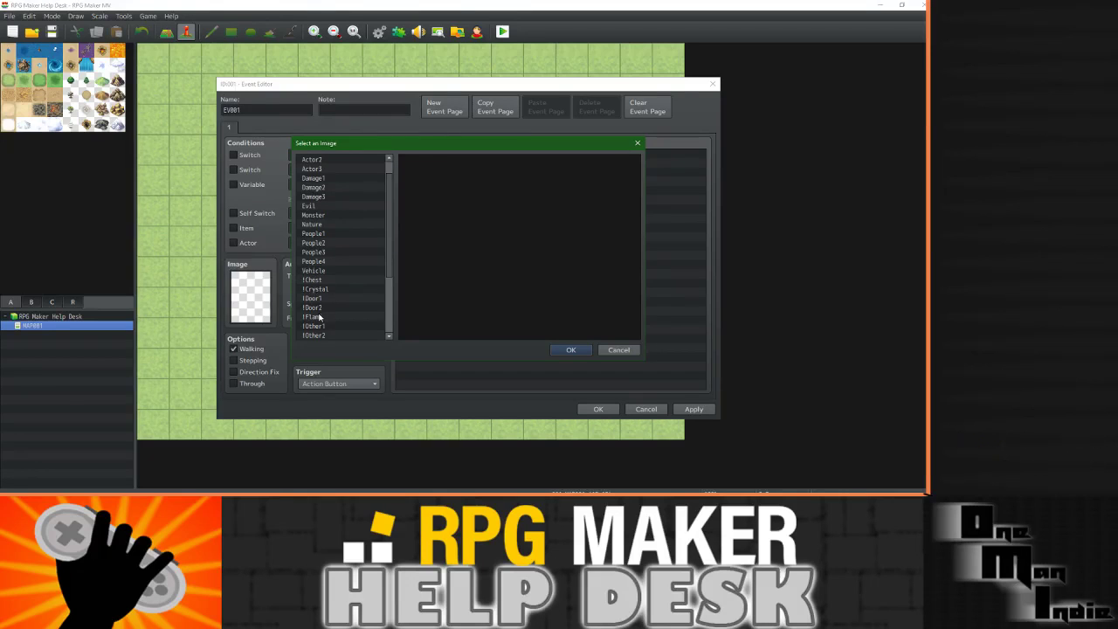
pyautogui.click(319, 317)
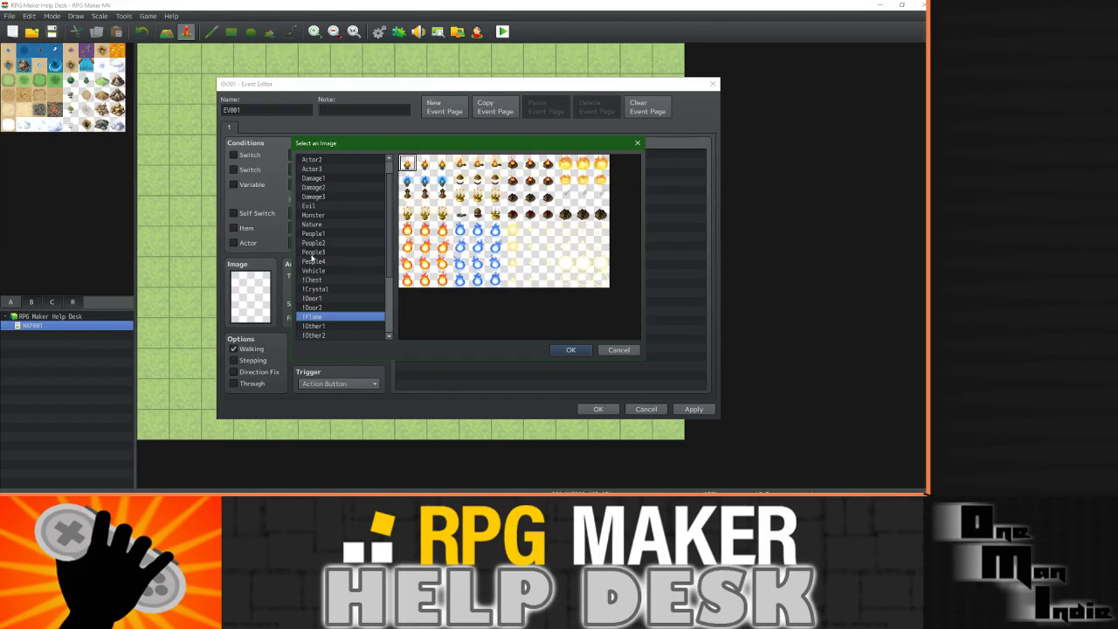
pyautogui.scroll(-1, 312, 262)
pyautogui.click(316, 307)
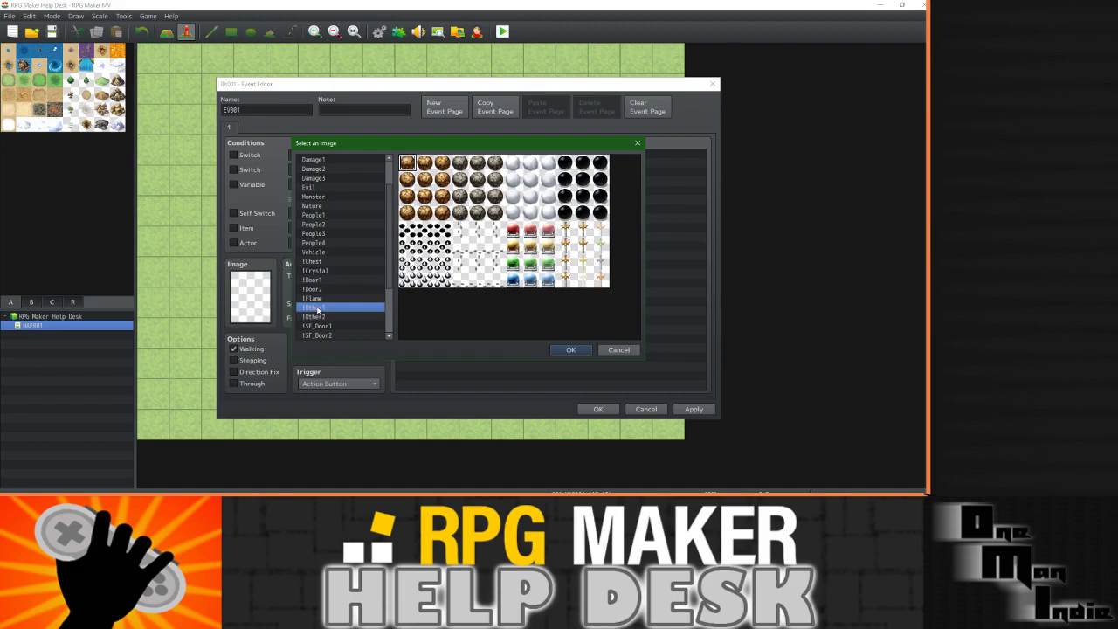
pyautogui.press('Down')
pyautogui.press('Down')
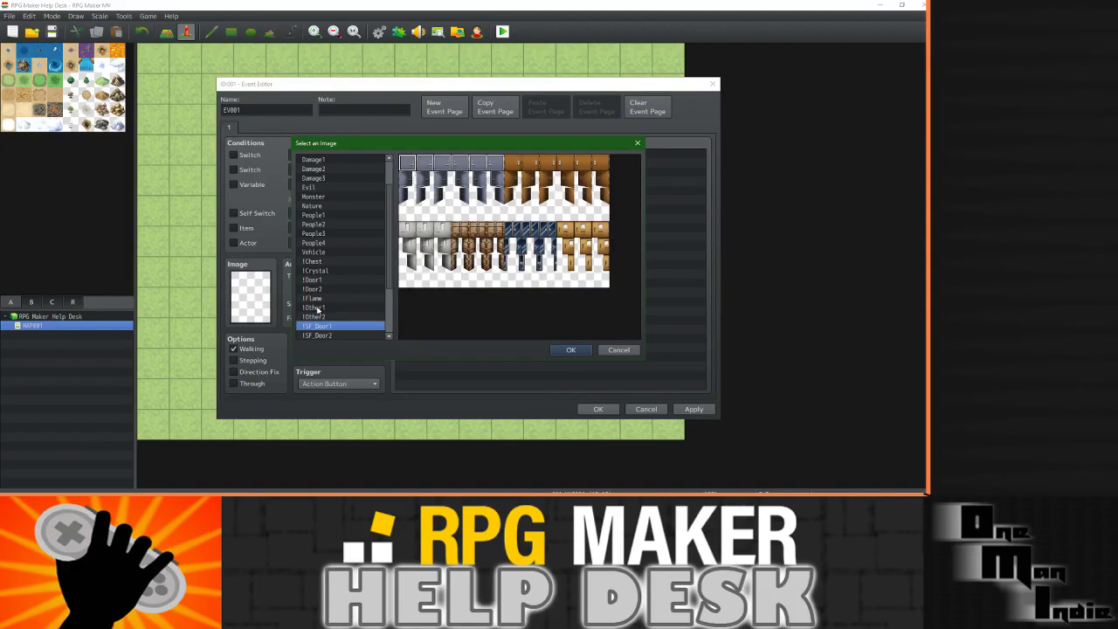
pyautogui.press('Down')
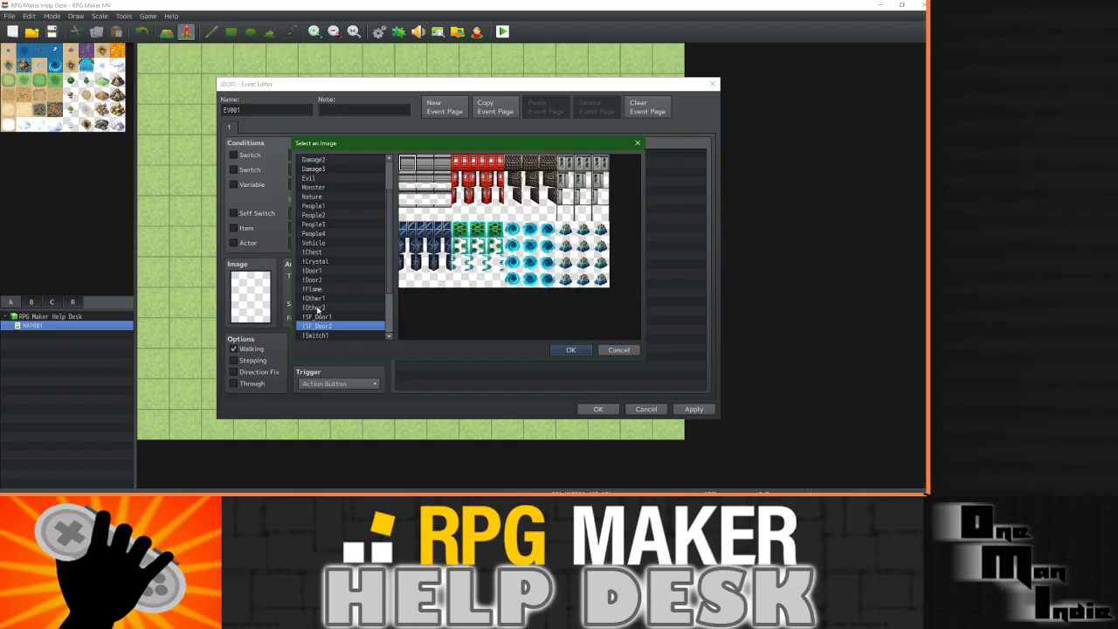
pyautogui.press('Down')
pyautogui.press('Down')
pyautogui.press('Down')
pyautogui.press('Down')
pyautogui.press('Down')
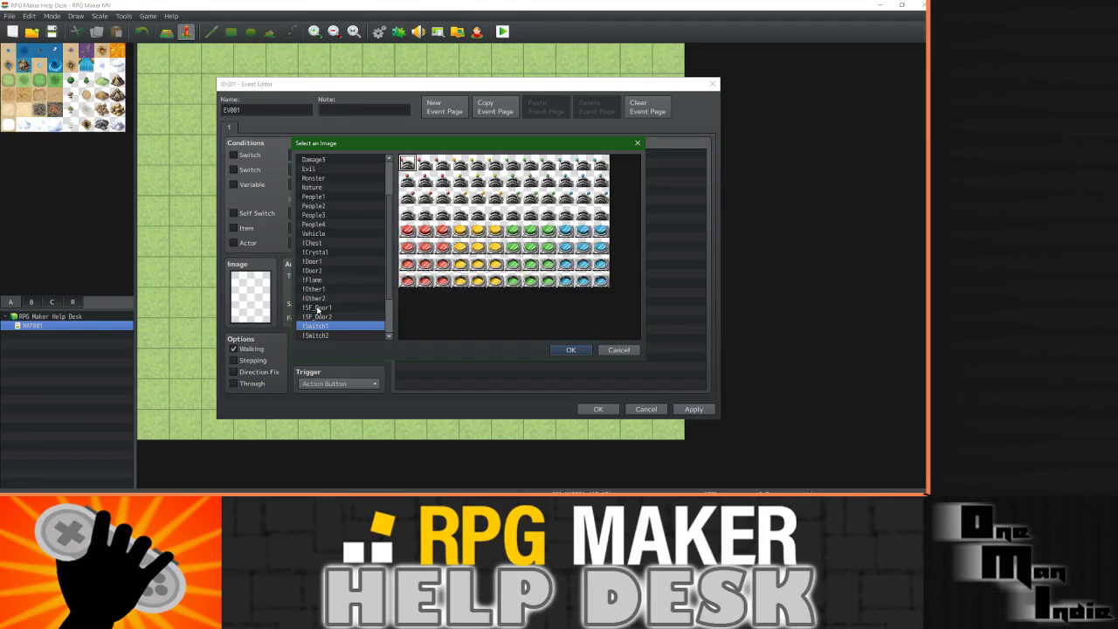
pyautogui.press('Down')
pyautogui.press('Down')
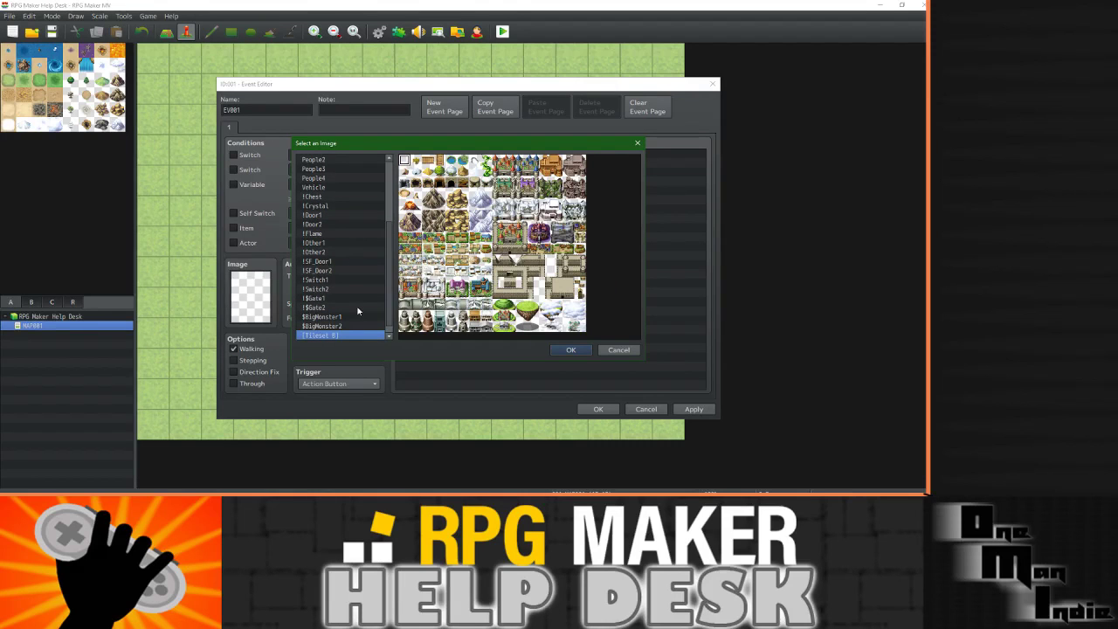
# Set the event's image to the light blue glowing pillar from the !Crystal sheet.
pyautogui.scroll(6, 380, 301)
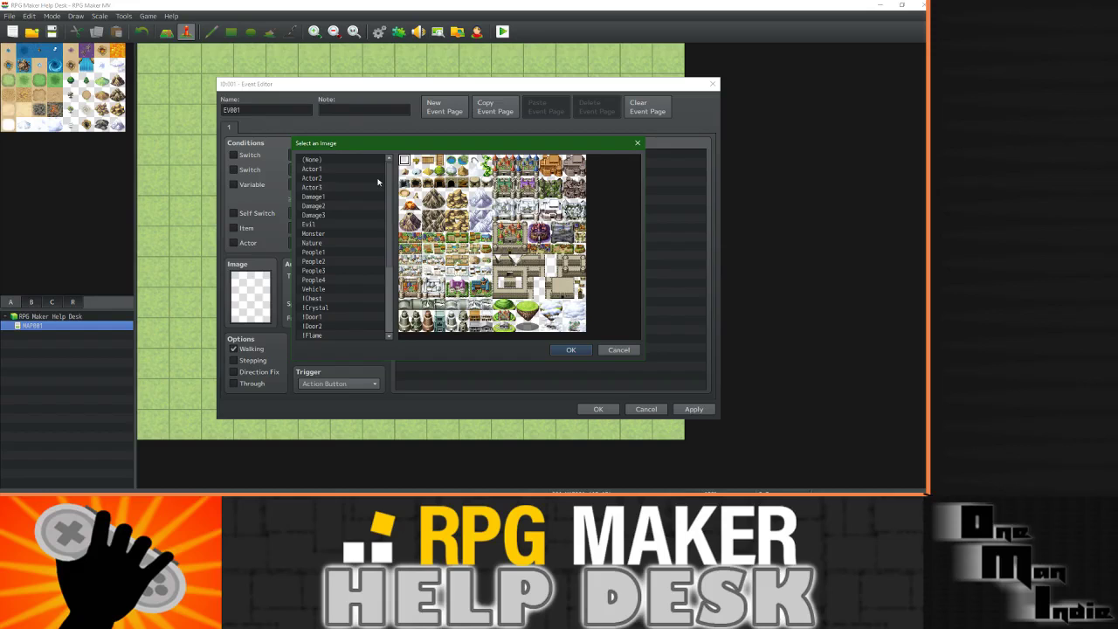
pyautogui.click(312, 198)
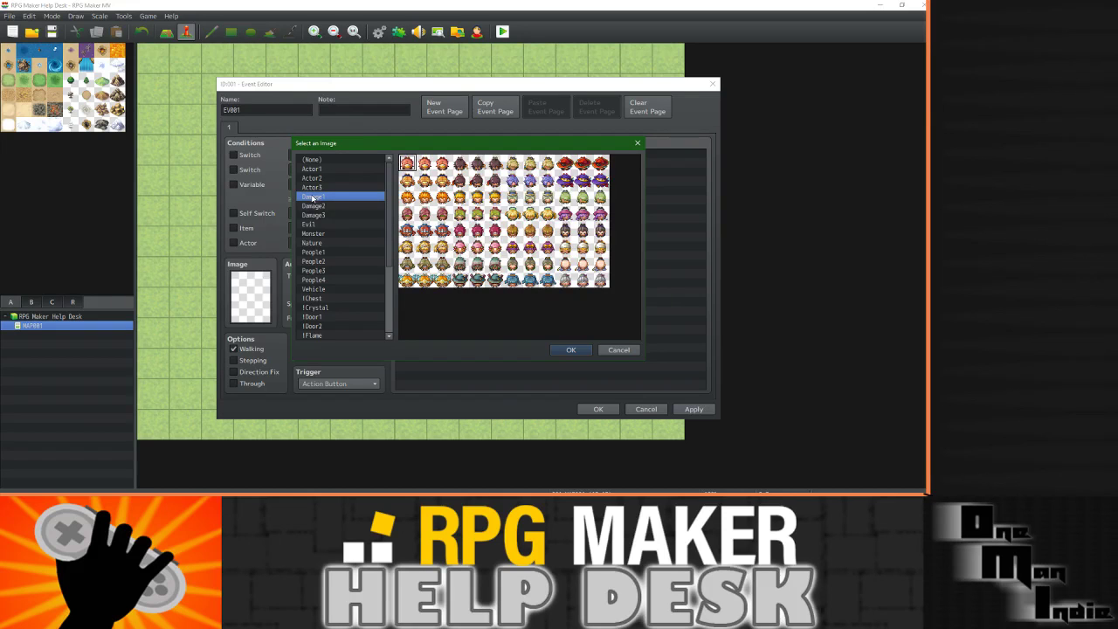
pyautogui.press('Down')
pyautogui.press('Down')
pyautogui.press('Down')
pyautogui.press('Down')
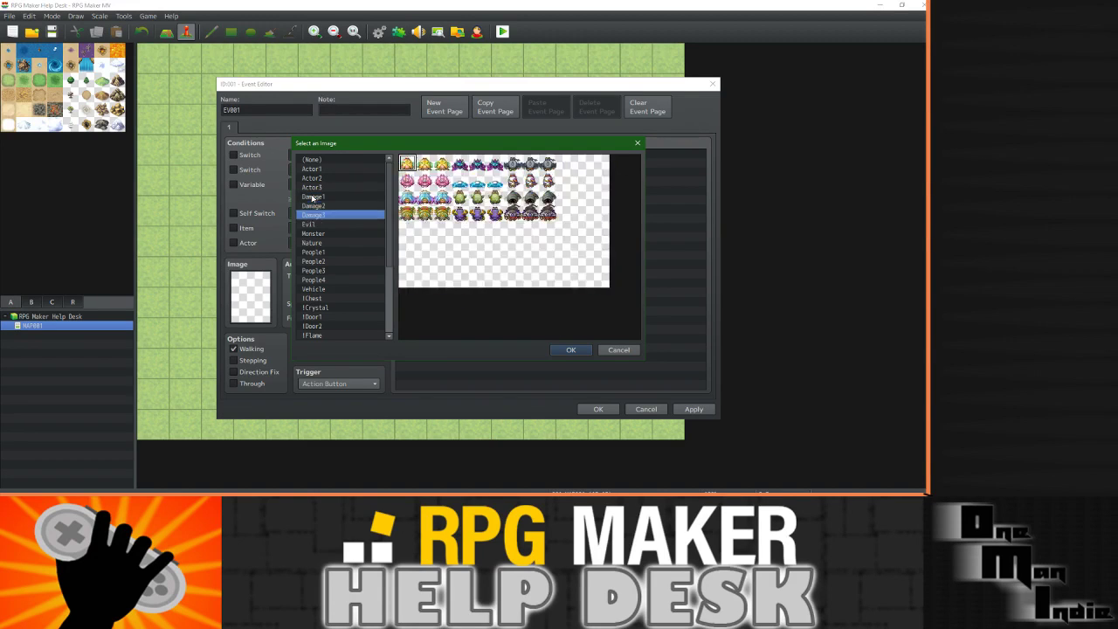
pyautogui.press('Down')
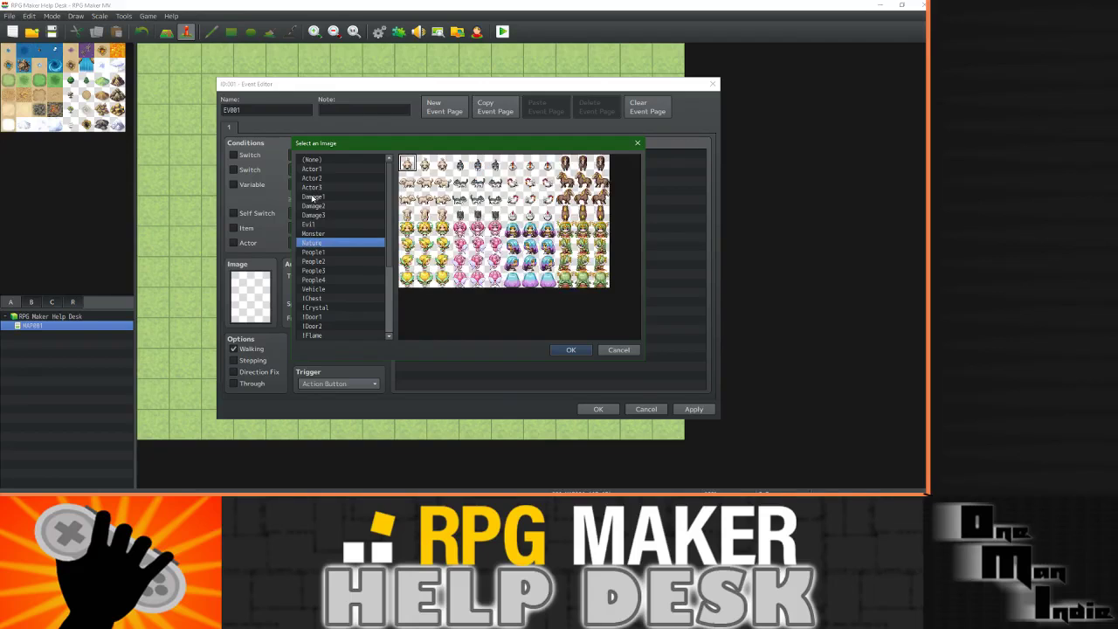
pyautogui.press('Down')
pyautogui.press('Down')
pyautogui.press('Down')
pyautogui.press('Down')
pyautogui.press('Down')
pyautogui.press('Down')
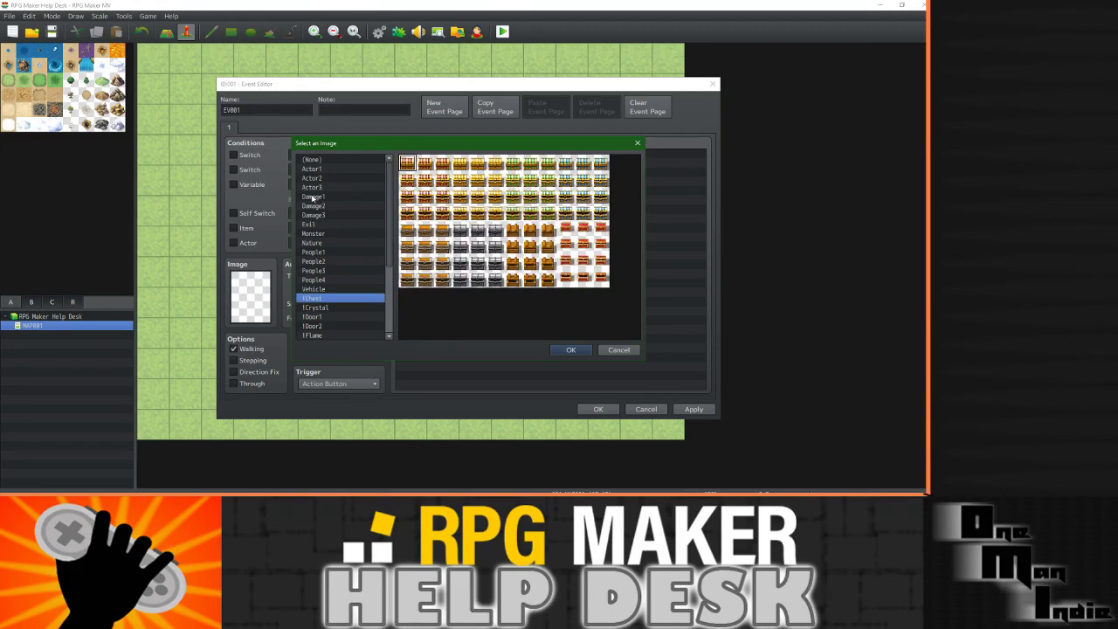
pyautogui.press('Up')
pyautogui.press('Down')
pyautogui.press('Down')
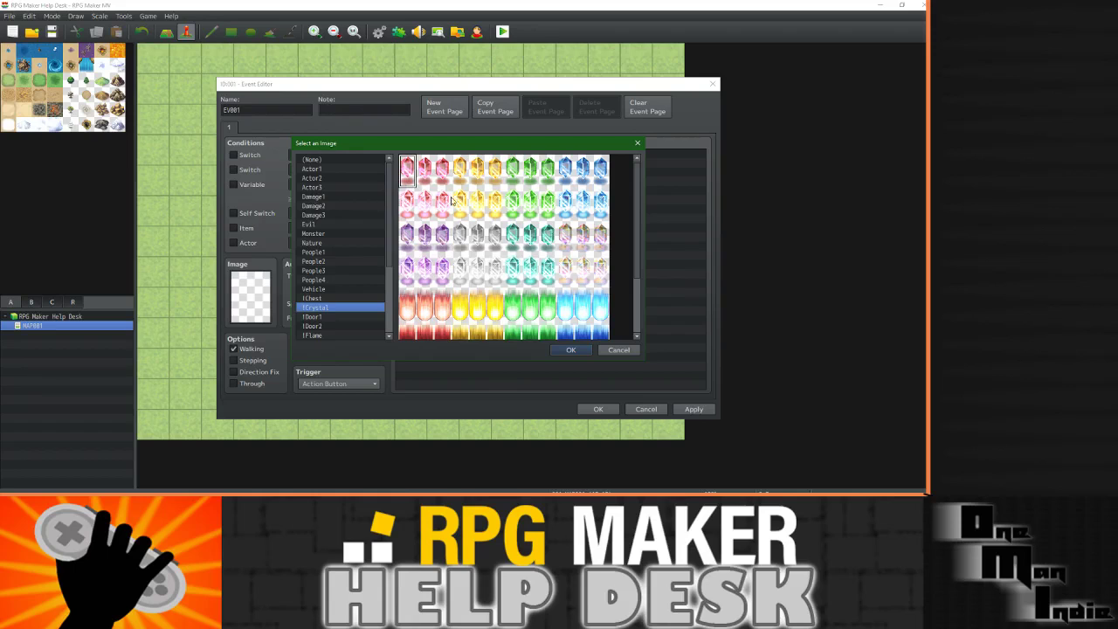
pyautogui.scroll(-2, 638, 277)
pyautogui.scroll(-1, 637, 275)
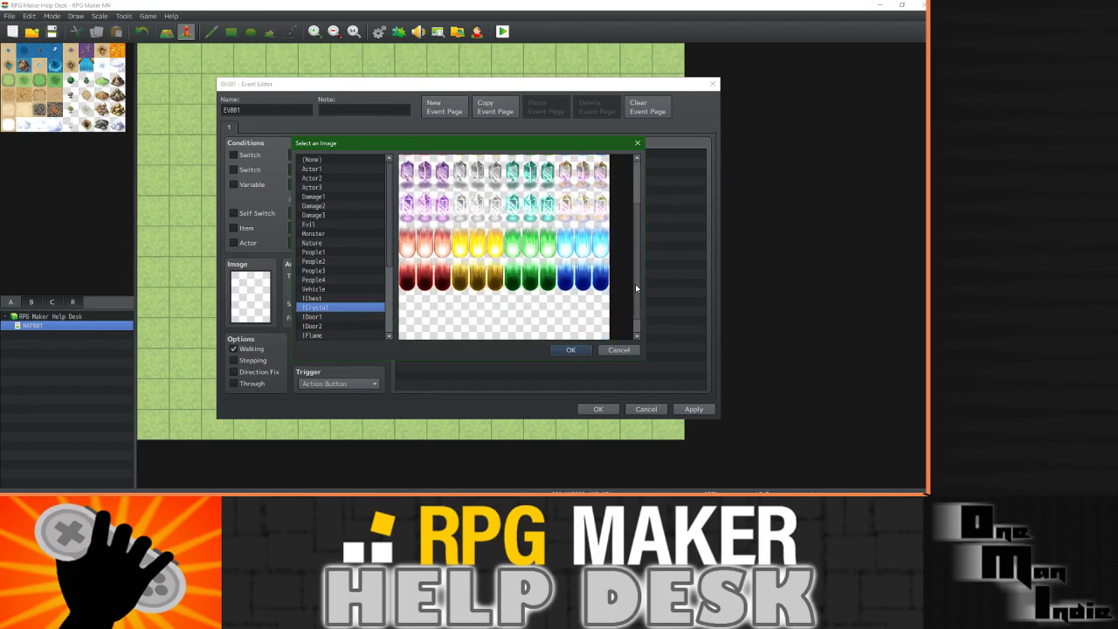
pyautogui.click(566, 249)
pyautogui.click(584, 354)
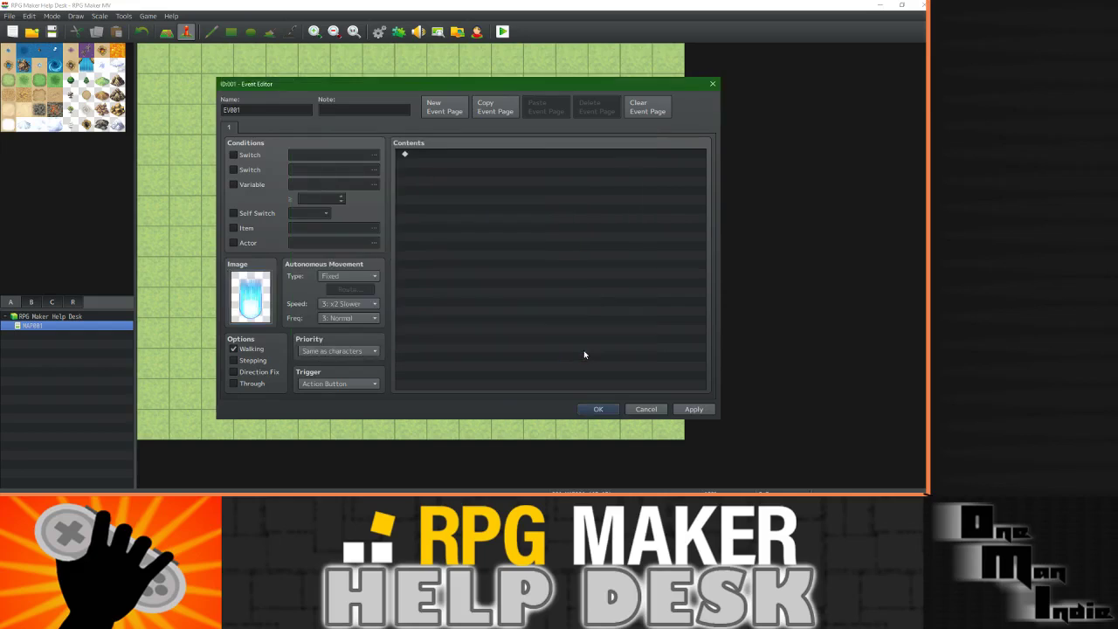
# Enable the Stepping, Direction Fix and Through options for the event.
pyautogui.click(234, 361)
pyautogui.click(234, 373)
pyautogui.click(234, 383)
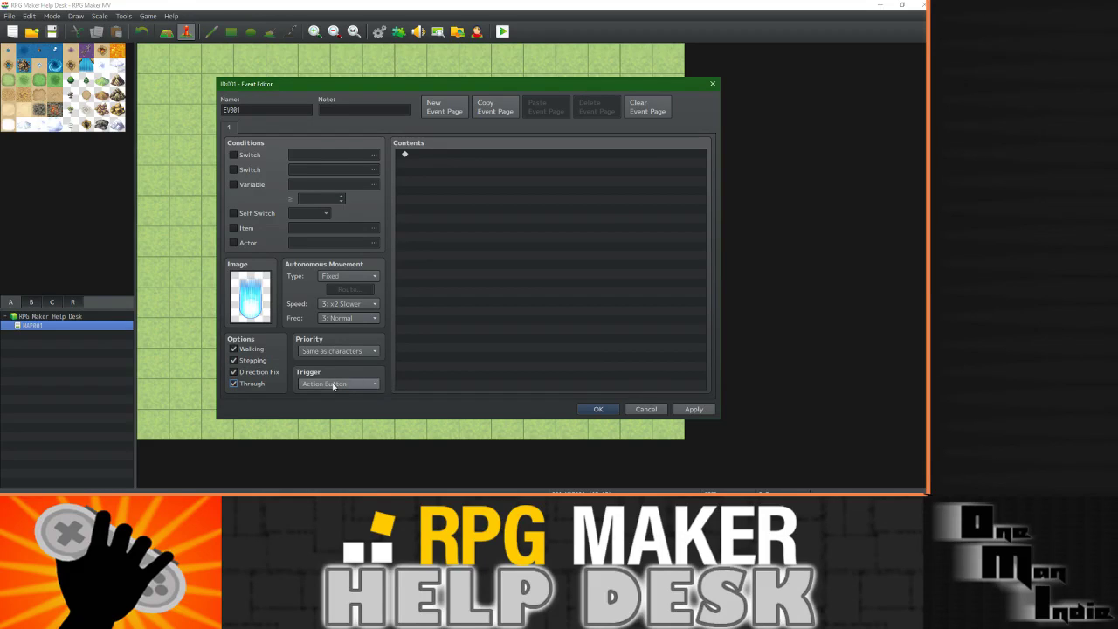
# Add a Control Switches command turning 0001 Safe House ALLOWED ON, and save the event.
pyautogui.doubleClick(421, 157)
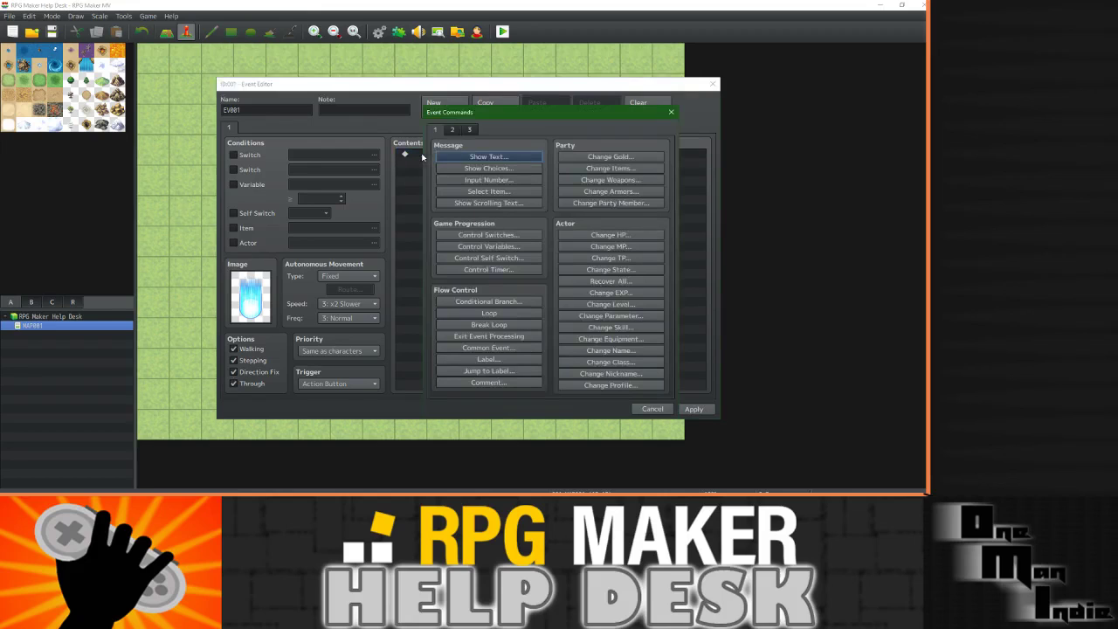
pyautogui.click(489, 234)
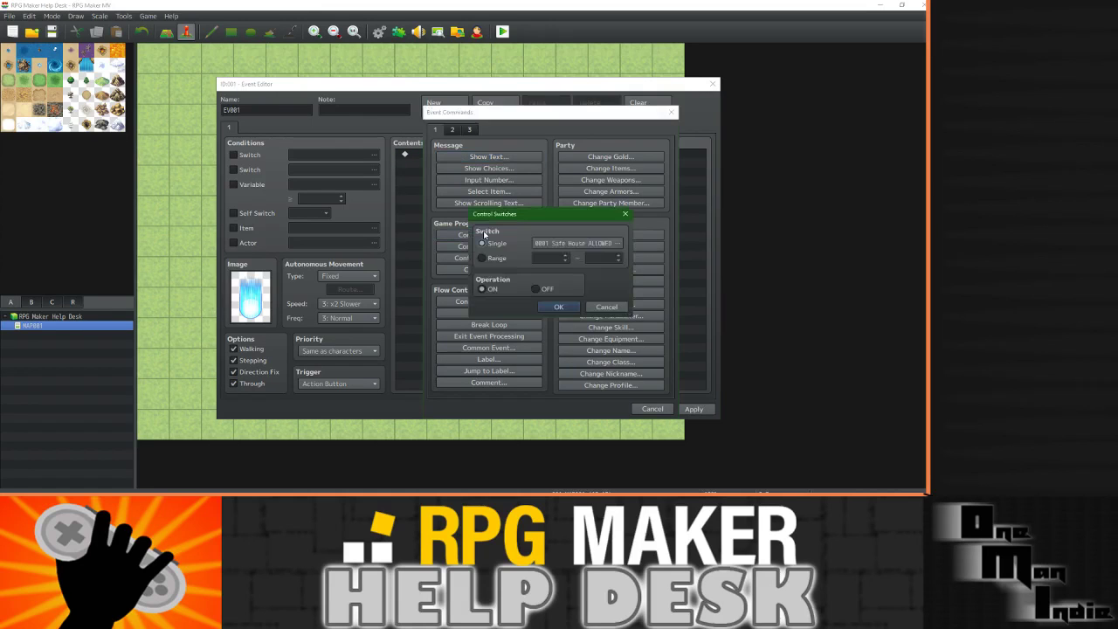
pyautogui.click(559, 309)
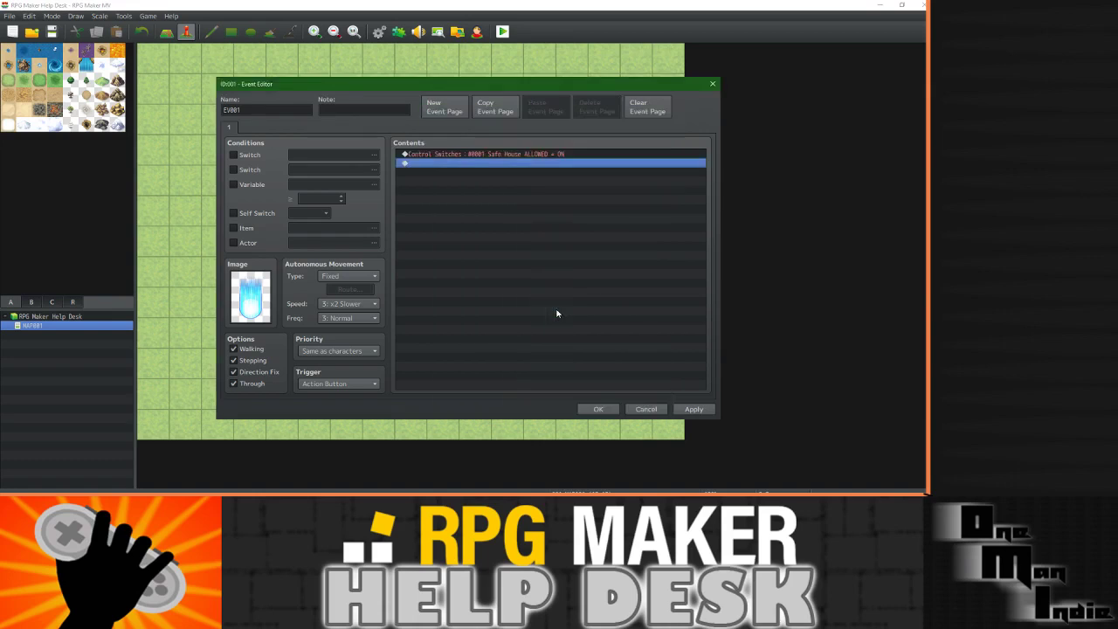
pyautogui.click(692, 409)
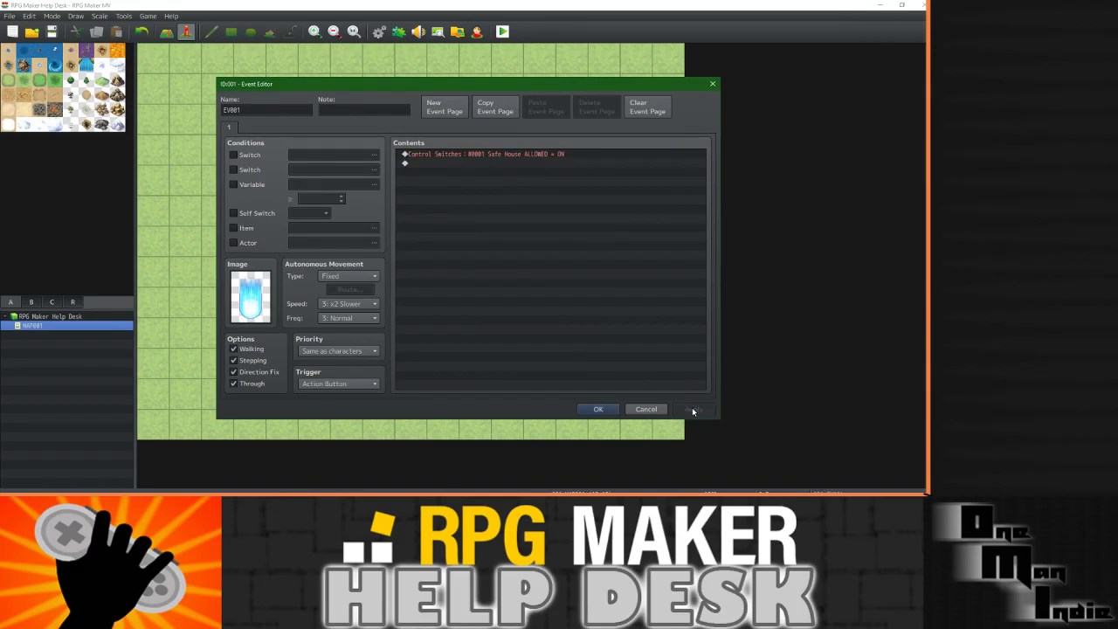
pyautogui.click(598, 408)
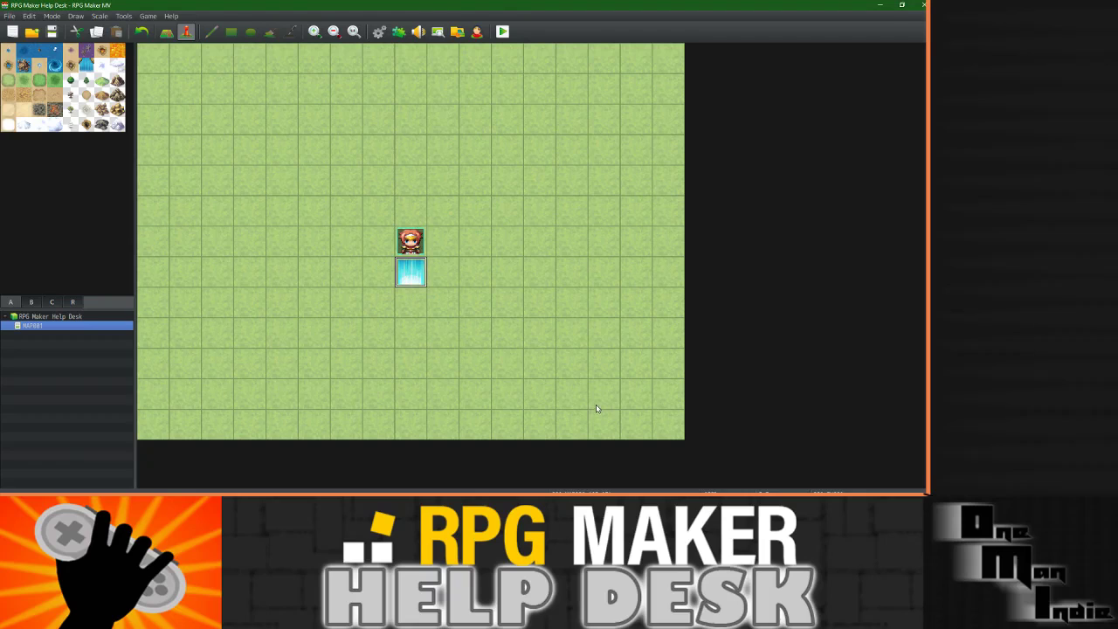
# Review the contents of the Safe House Gem Use common event in the database.
pyautogui.click(379, 32)
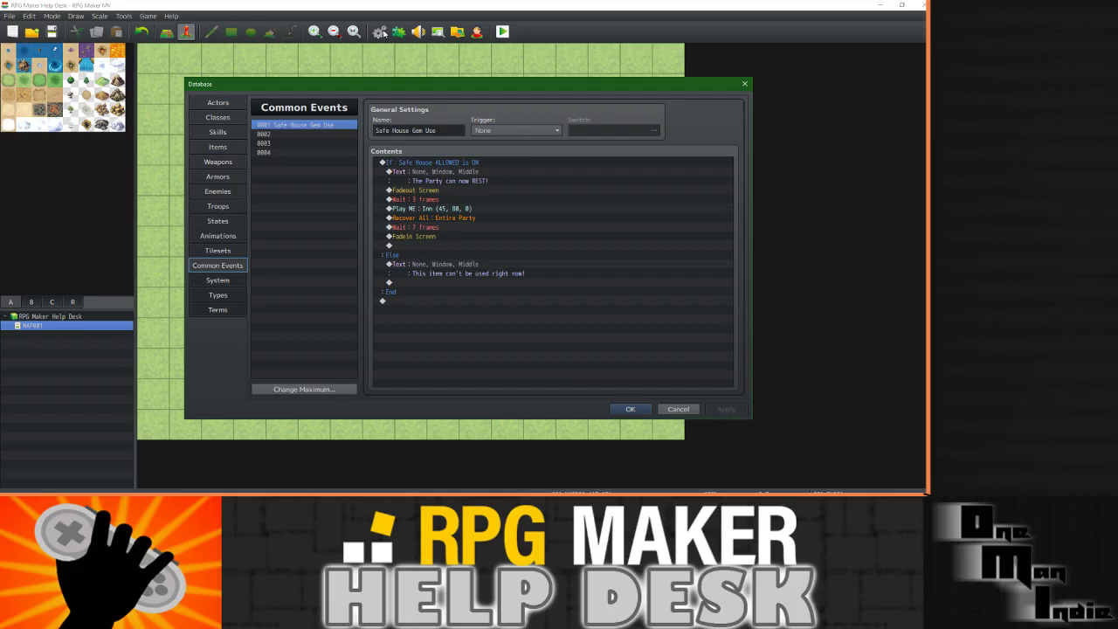
pyautogui.click(414, 164)
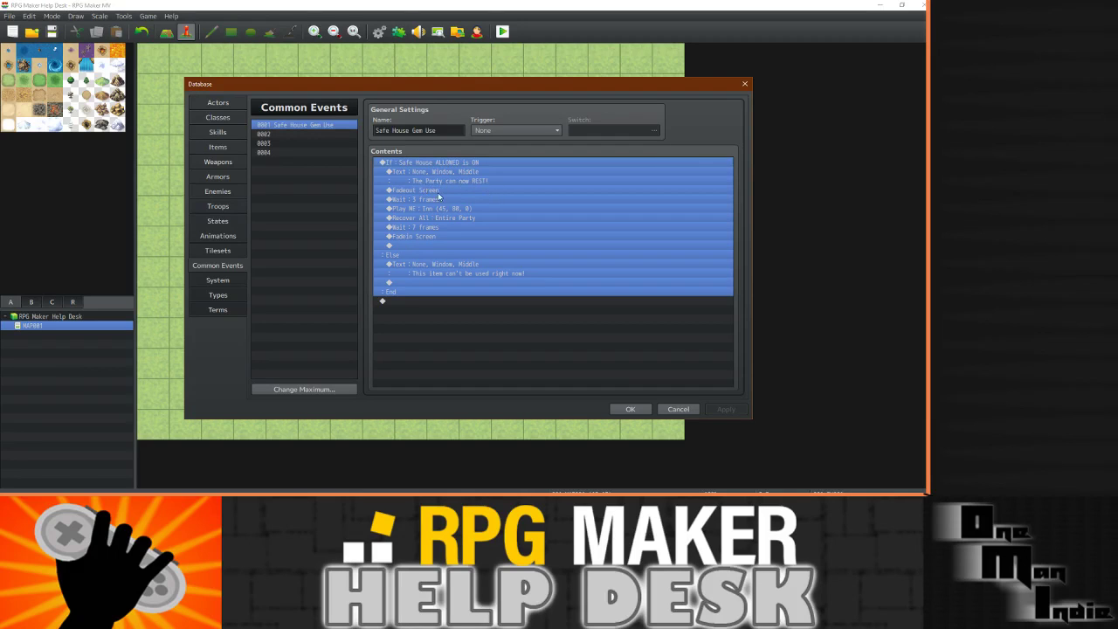
pyautogui.click(628, 406)
# Reopen the glowing pillar event and add an Open Save Screen command after the switch command.
pyautogui.doubleClick(405, 267)
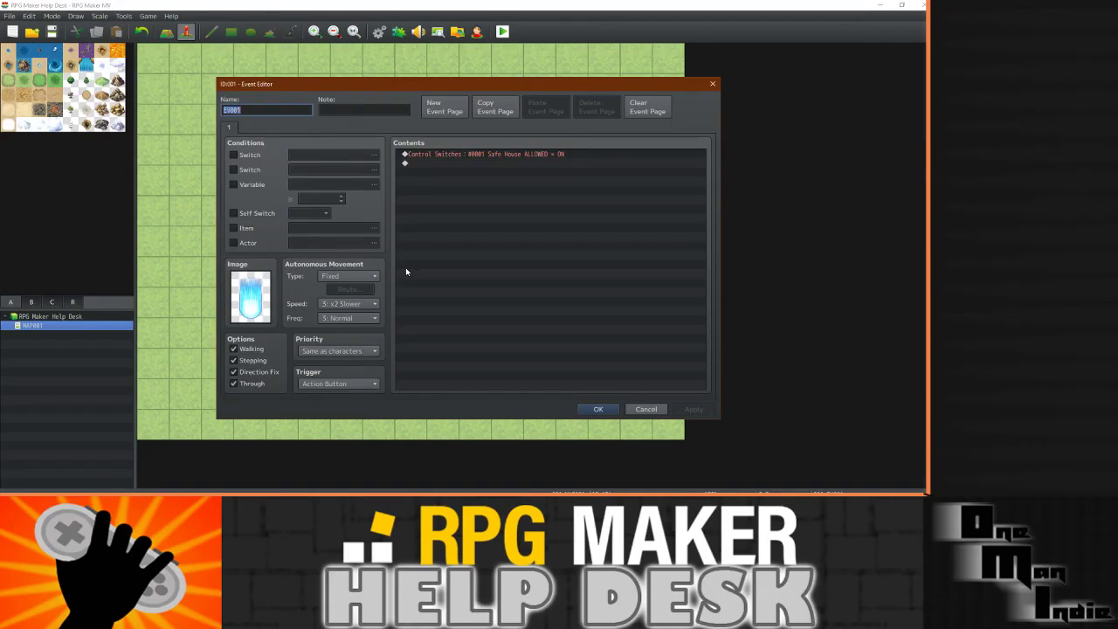
pyautogui.doubleClick(456, 163)
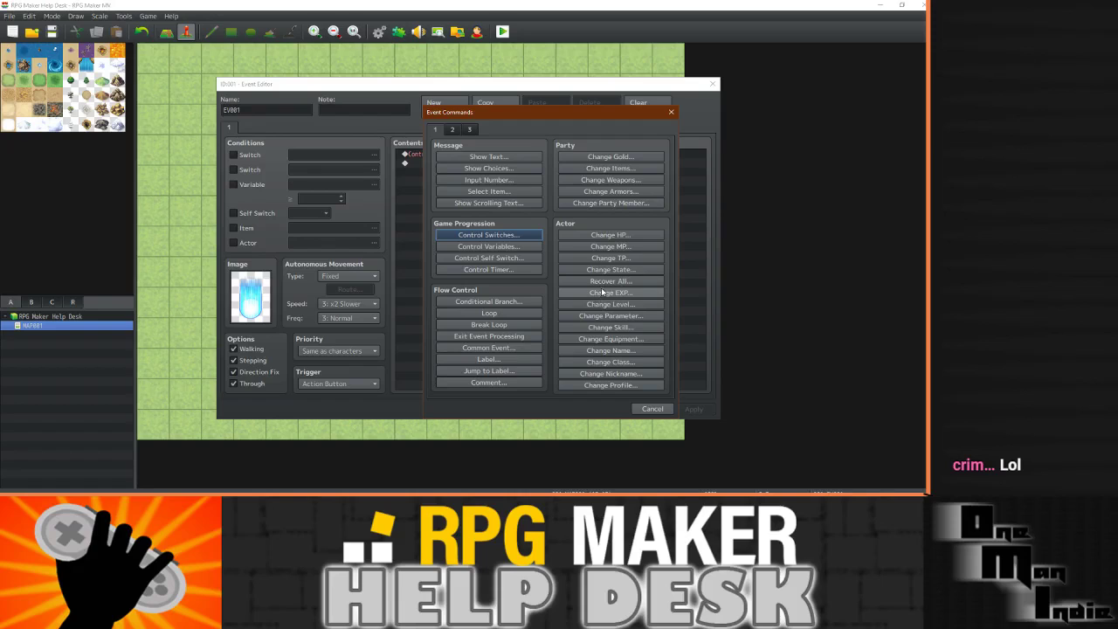
pyautogui.click(453, 130)
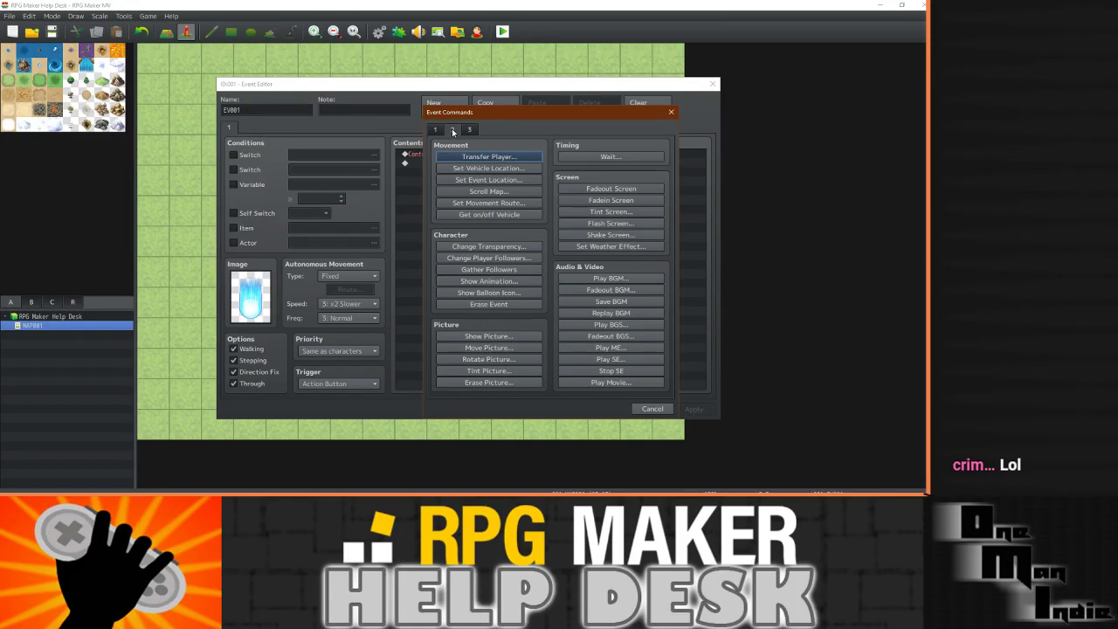
pyautogui.click(471, 130)
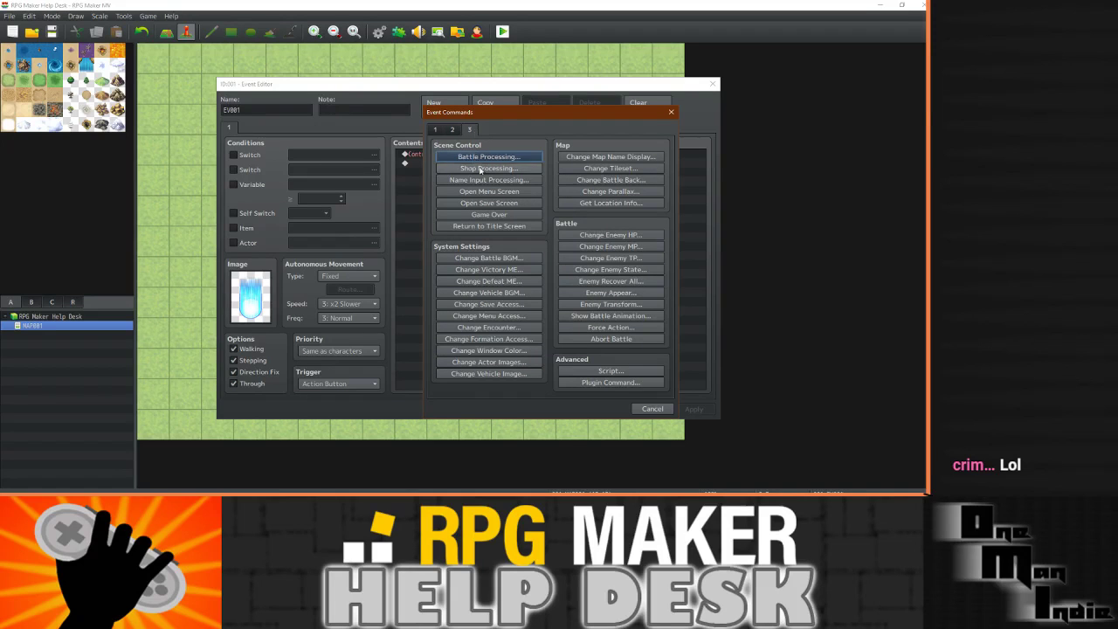
pyautogui.click(489, 203)
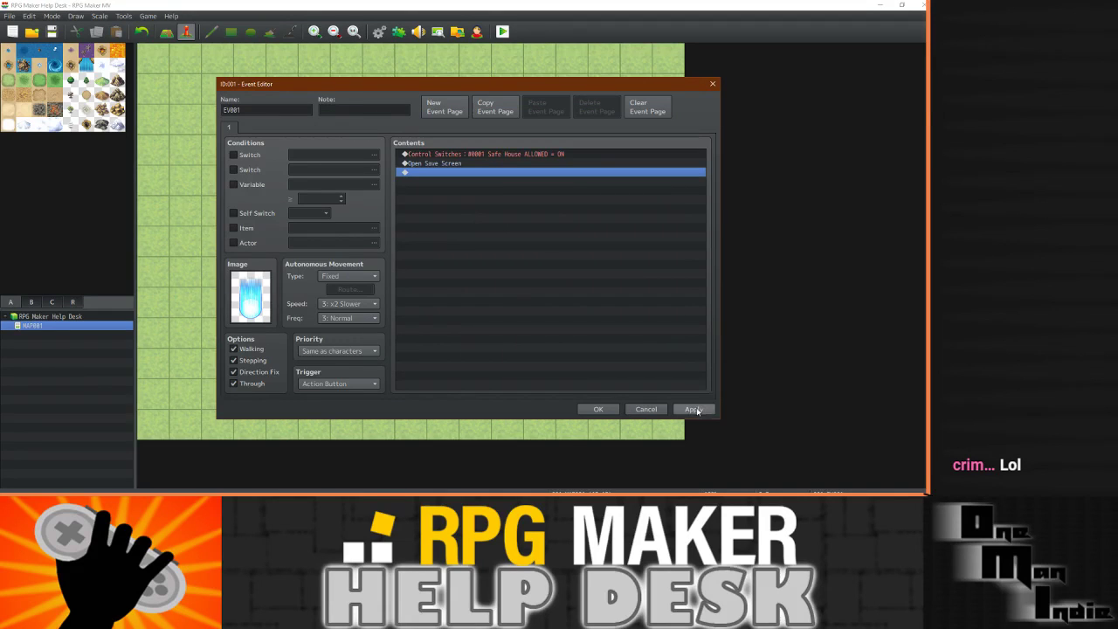
# Insert a Show Choices command with Yes and No, window position Right, above the Open Save Screen command.
pyautogui.click(429, 163)
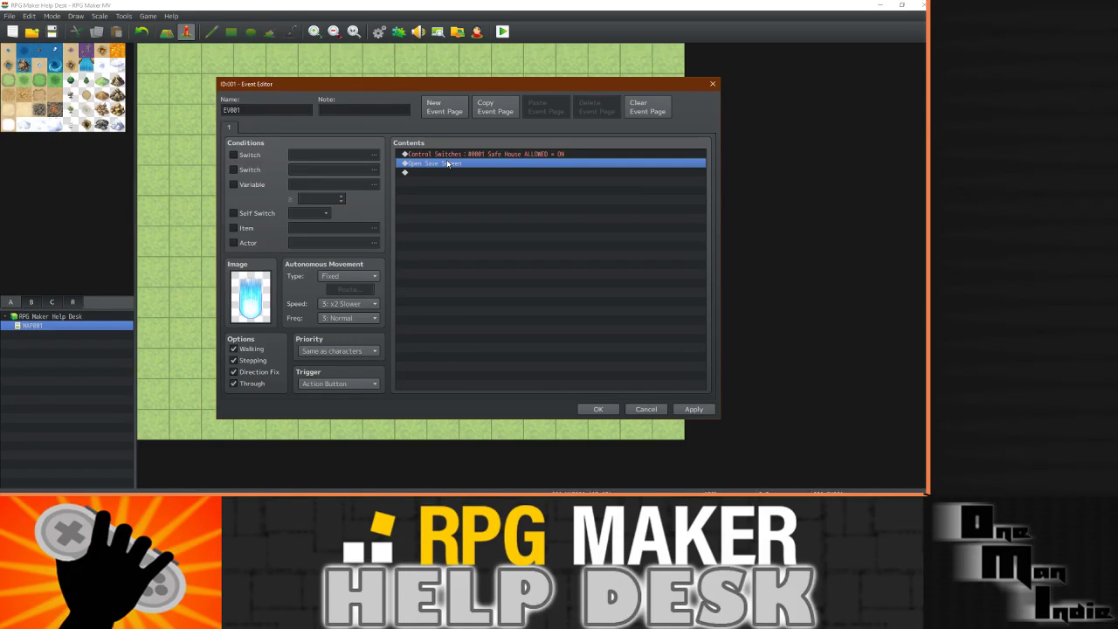
pyautogui.doubleClick(447, 164)
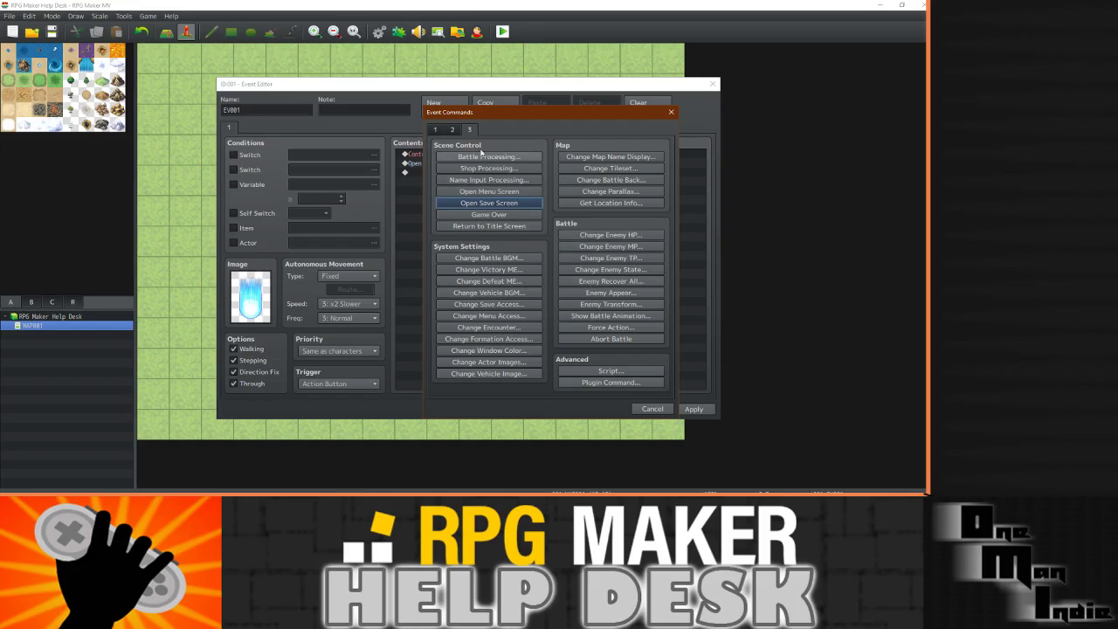
pyautogui.click(436, 129)
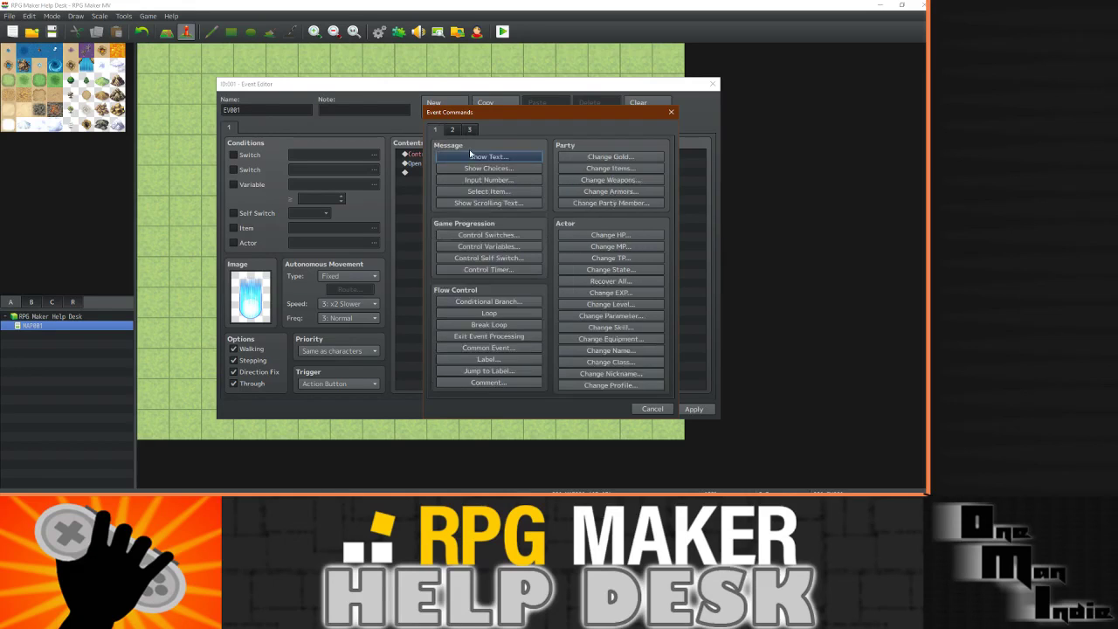
pyautogui.click(477, 168)
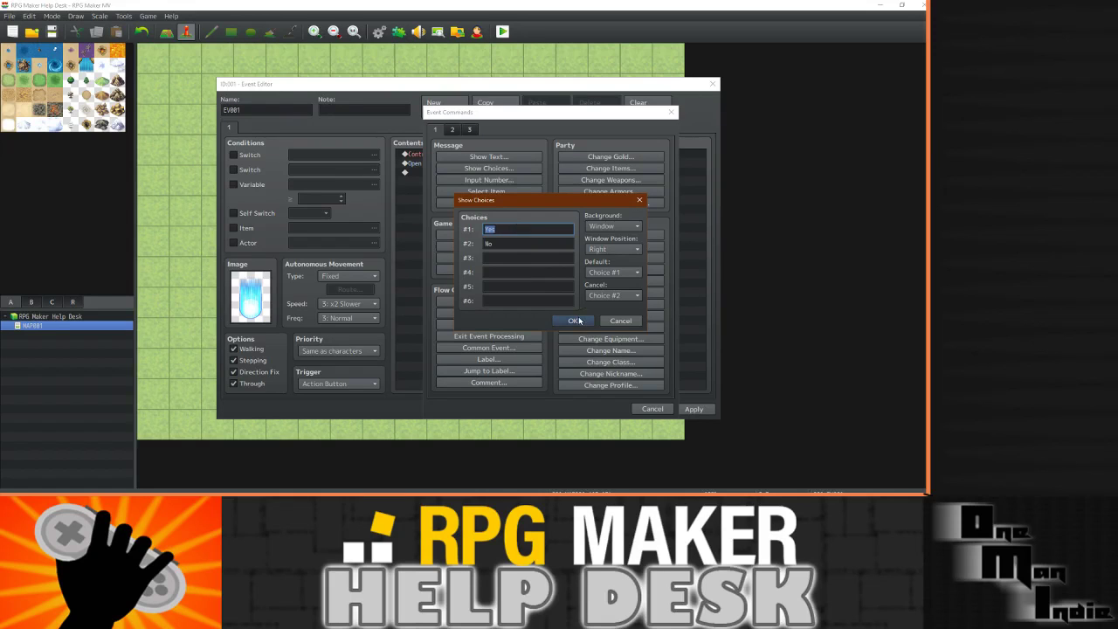
pyautogui.click(576, 320)
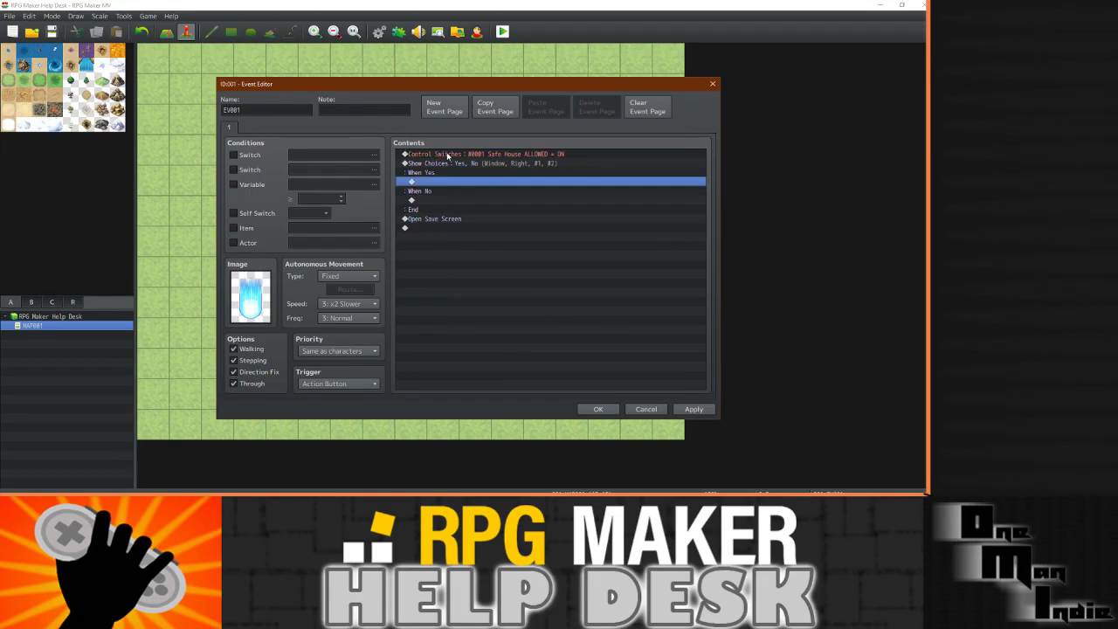
# Insert a Show Text command reading "Do you want to Save your prgress?" with window position Top above the Show Choices command.
pyautogui.doubleClick(472, 181)
pyautogui.click(510, 157)
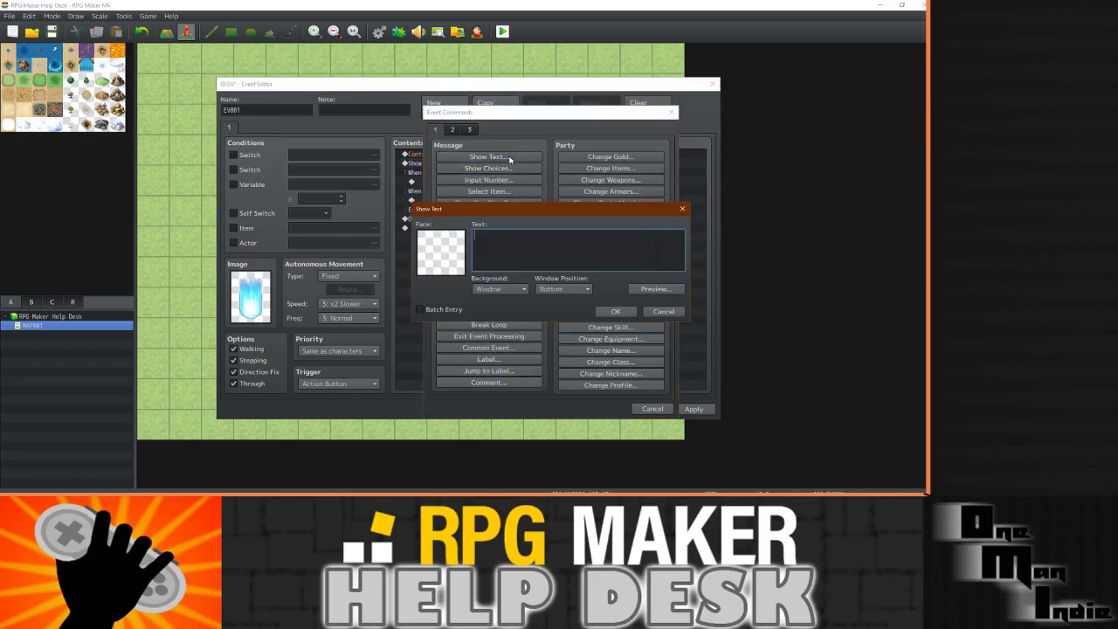
pyautogui.write('Do you wabt to Save your proress?')
pyautogui.click(562, 289)
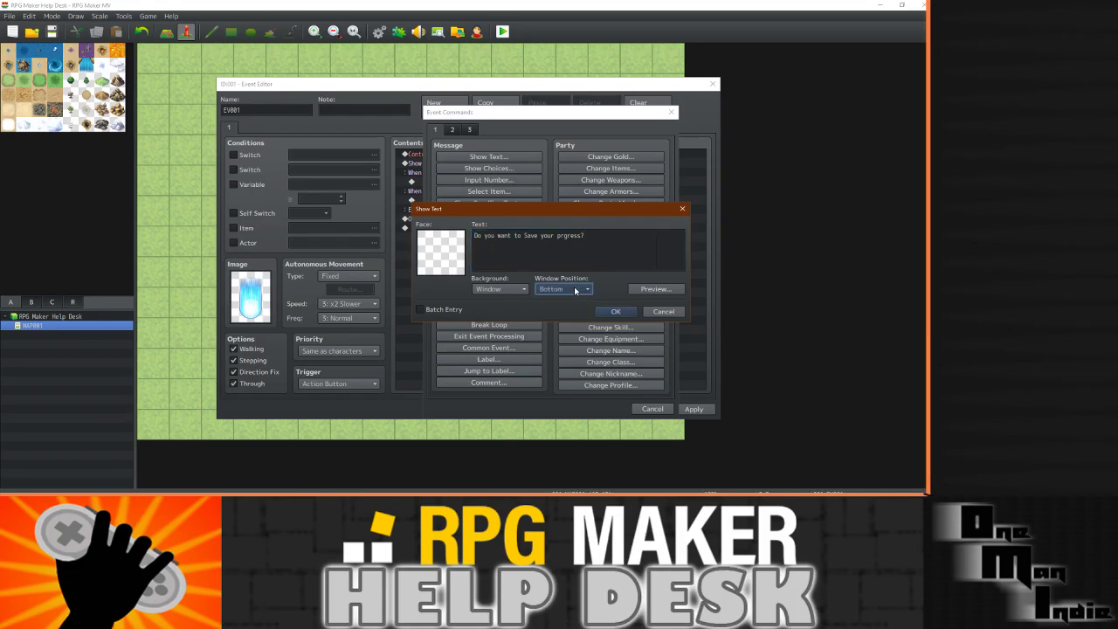
pyautogui.click(545, 300)
pyautogui.click(604, 310)
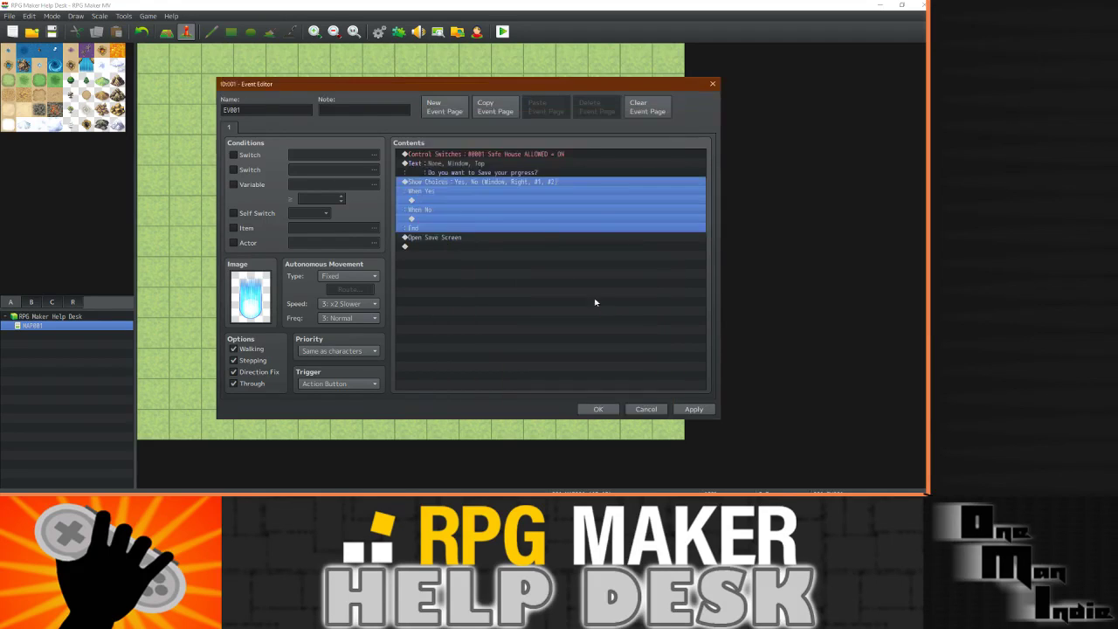
# Move the Control Switches command for 0001 Safe House ALLOWED into the When Yes branch.
pyautogui.click(432, 200)
pyautogui.click(457, 154)
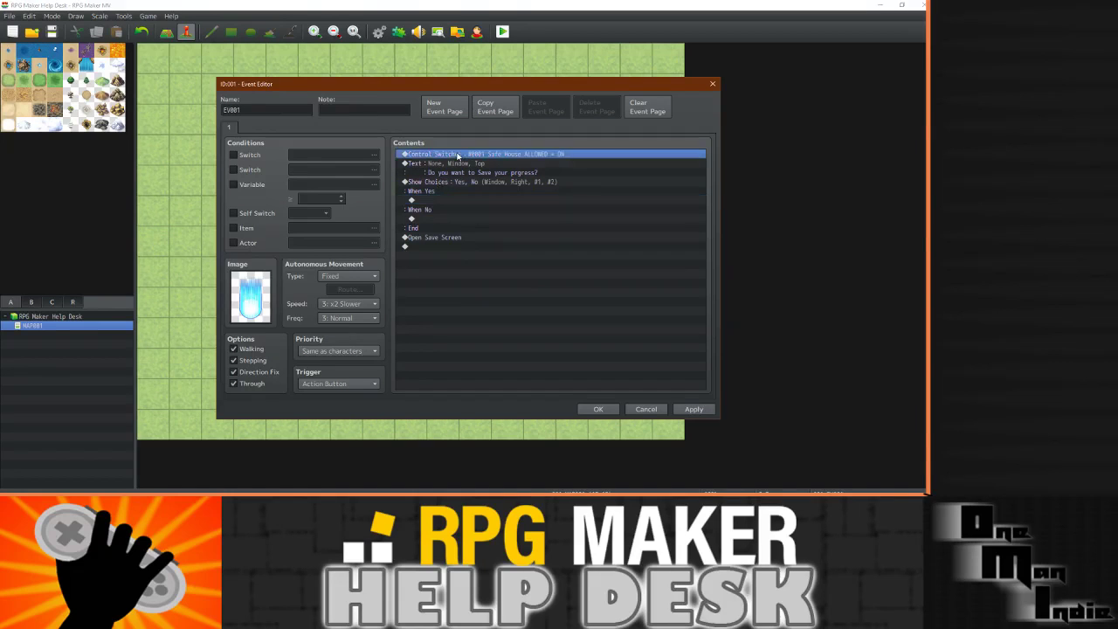
pyautogui.rightClick(457, 155)
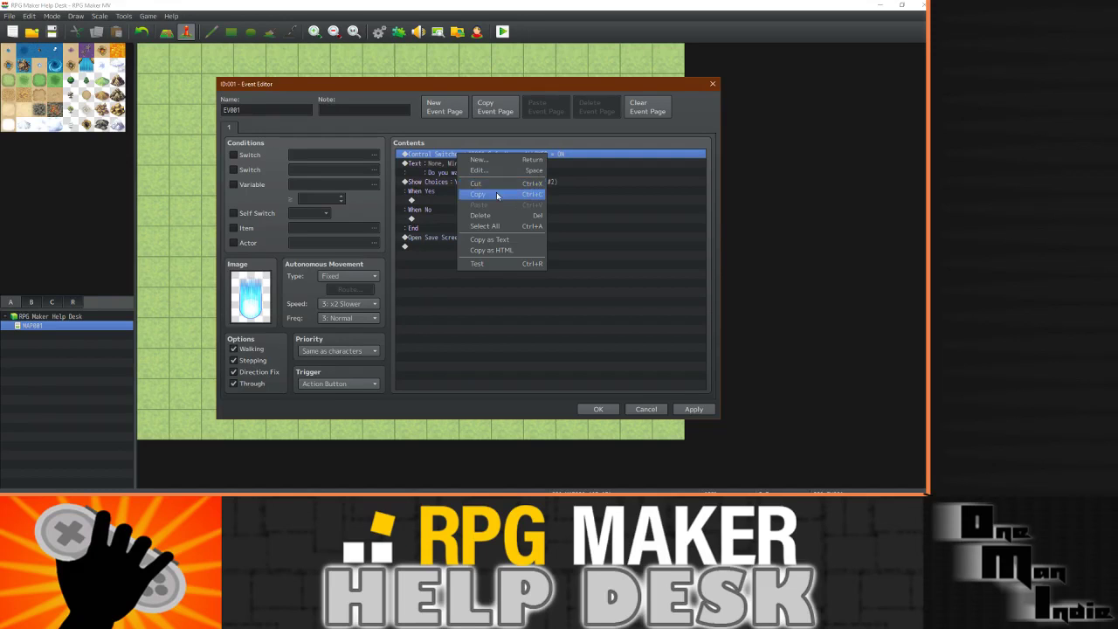
pyautogui.click(496, 183)
pyautogui.click(438, 193)
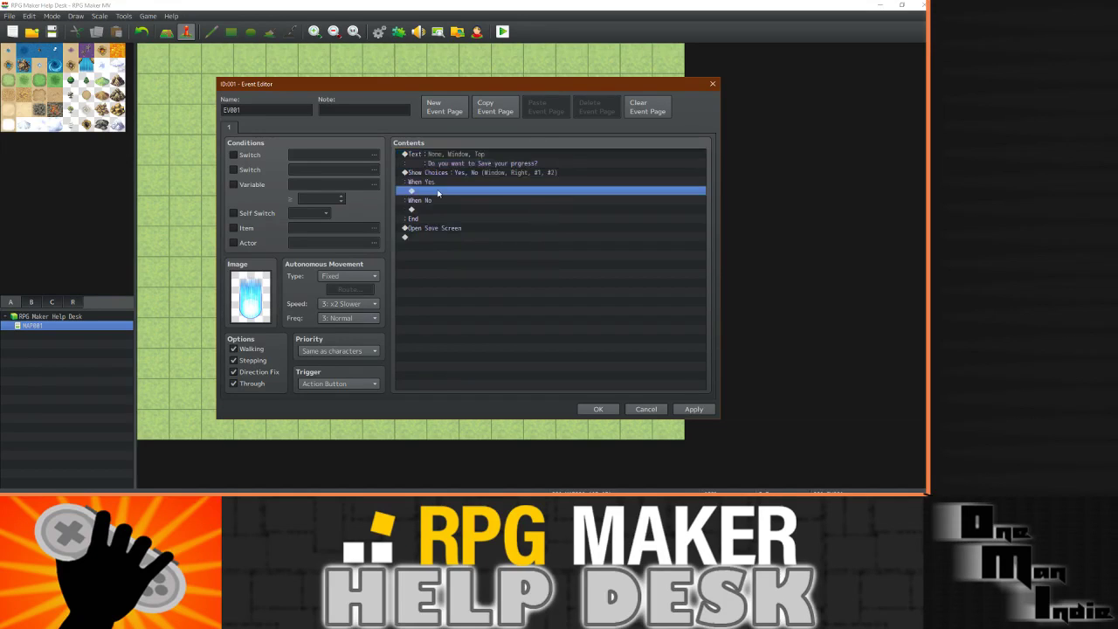
pyautogui.rightClick(438, 193)
pyautogui.click(471, 248)
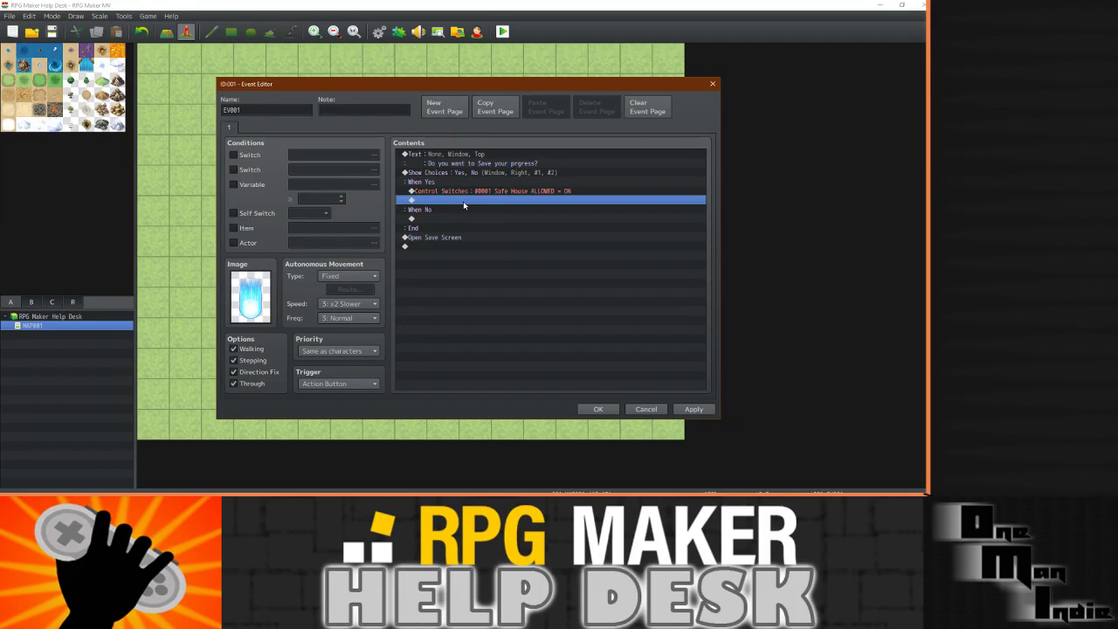
# Add a Show Text command reading "Feel free to use your Safe House." with window position Middle below the switch command in When Yes.
pyautogui.doubleClick(463, 201)
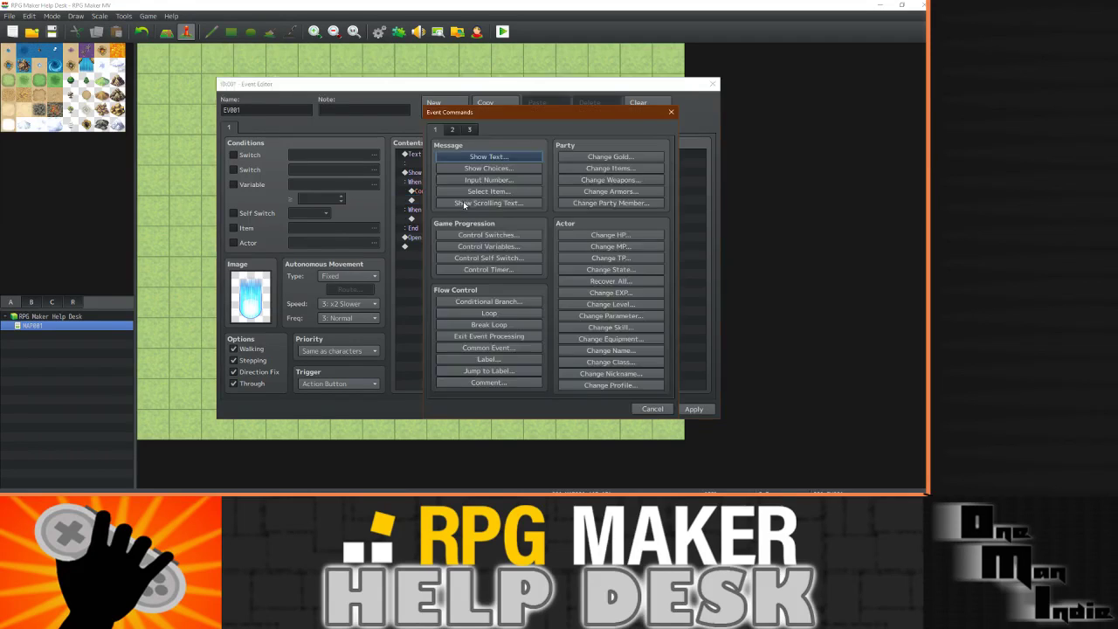
pyautogui.click(486, 158)
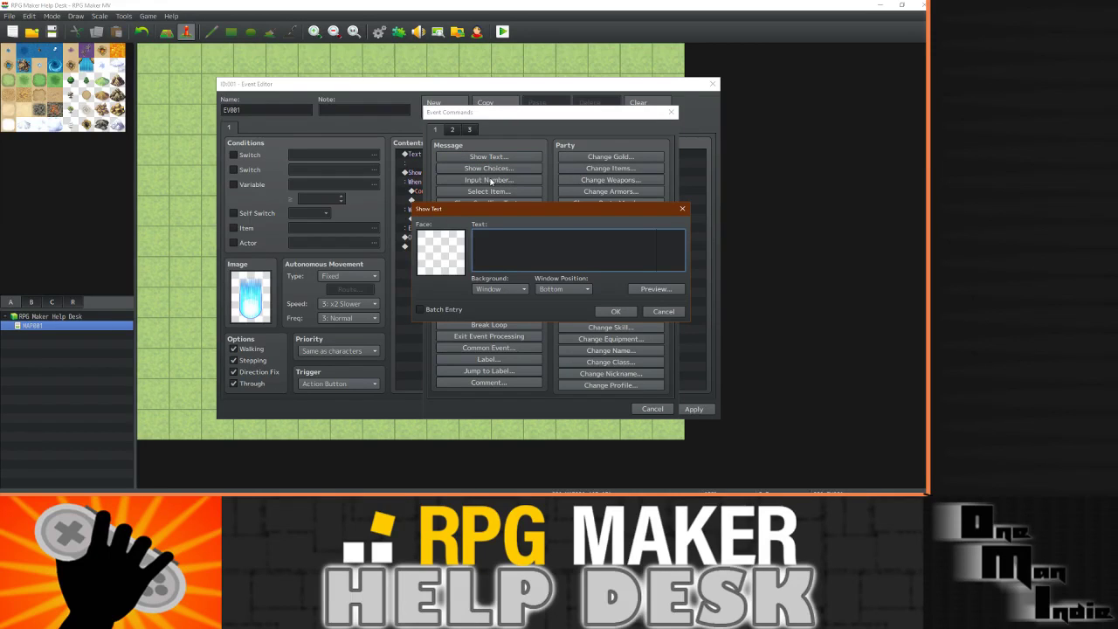
pyautogui.write('Feel free use your Safe Hous')
pyautogui.click(557, 289)
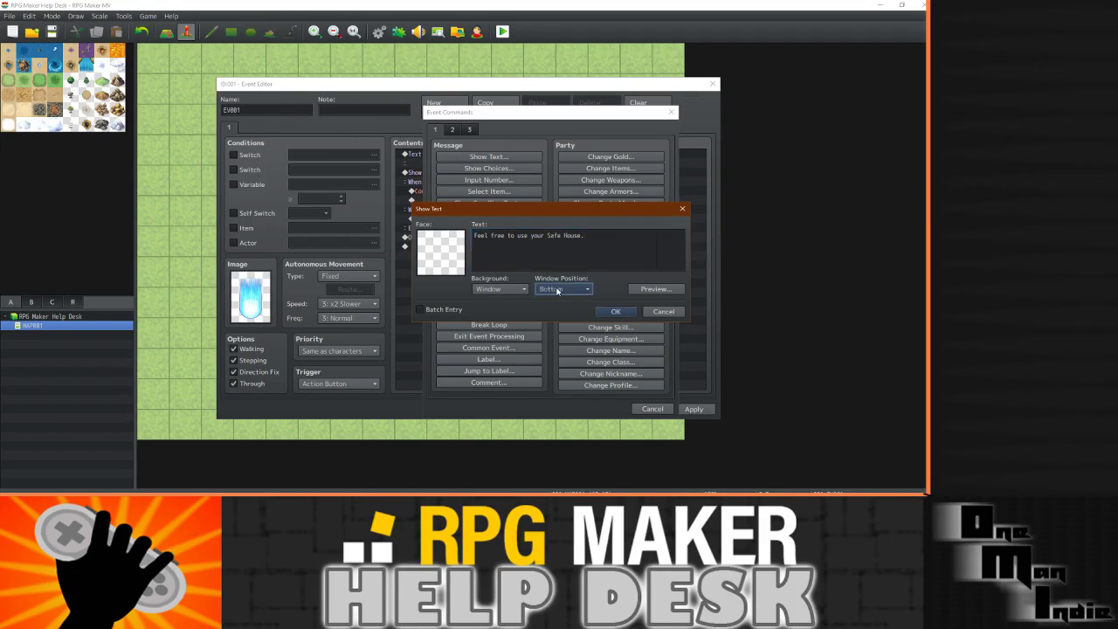
pyautogui.click(559, 310)
pyautogui.click(614, 311)
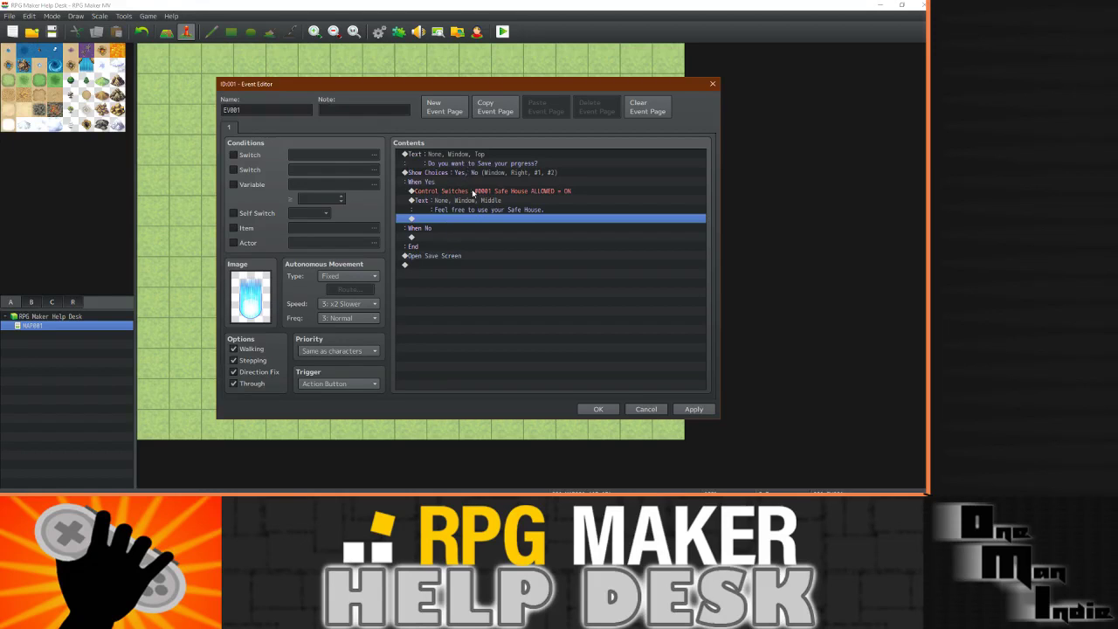
# Add an Open Save Screen command to the When No branch.
pyautogui.doubleClick(433, 237)
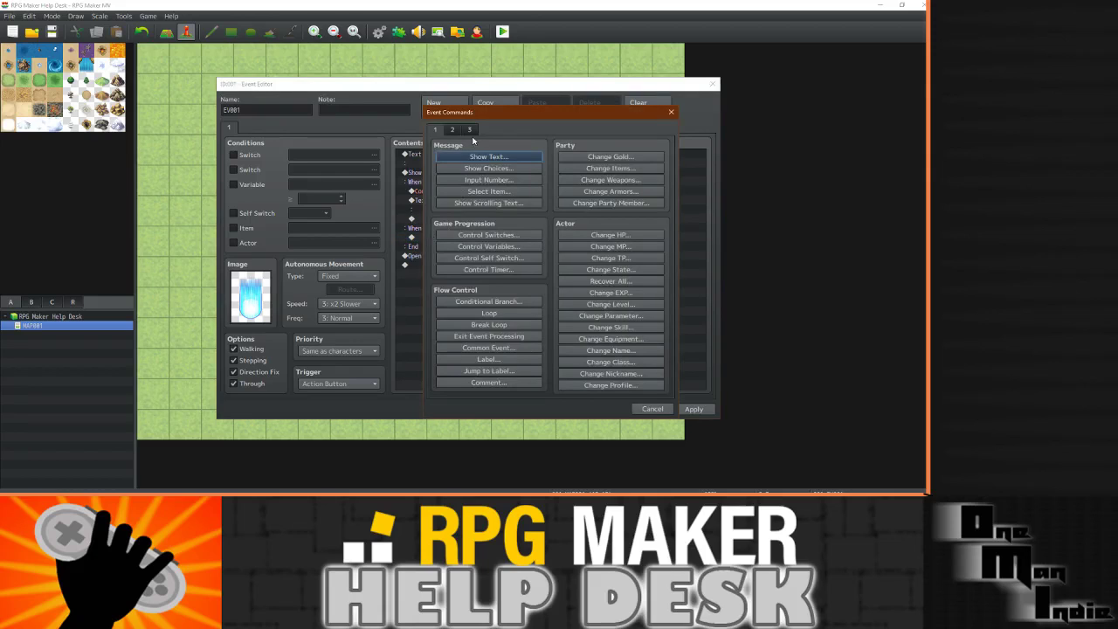
pyautogui.click(470, 129)
pyautogui.click(483, 204)
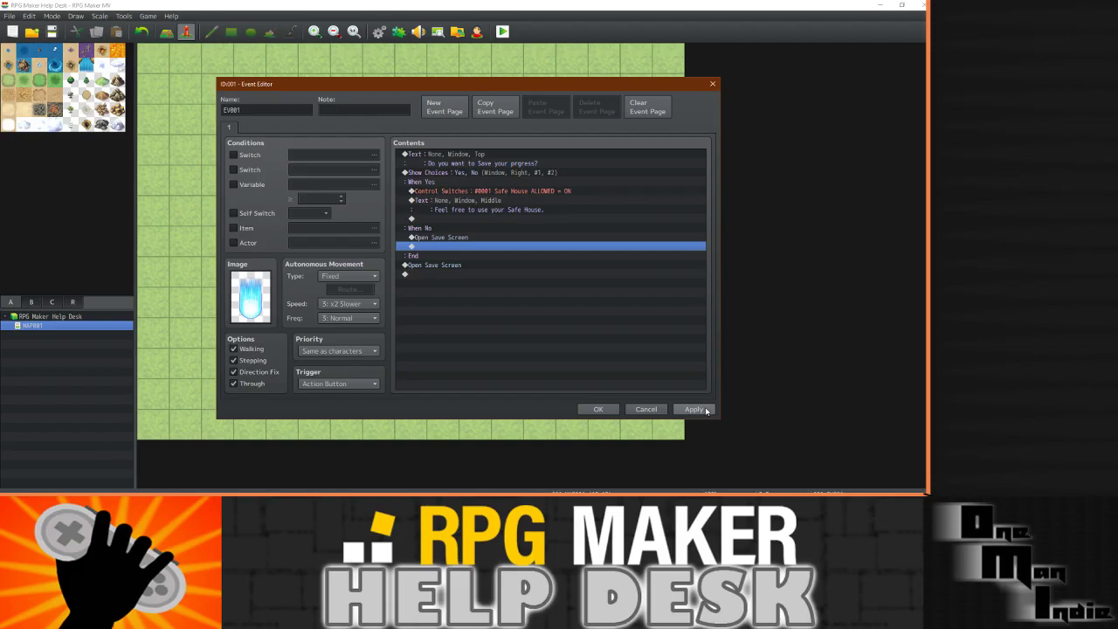
# Edit the Show Choices command so that its Cancel option is Branch, keeping Choice #1 as the default.
pyautogui.click(435, 173)
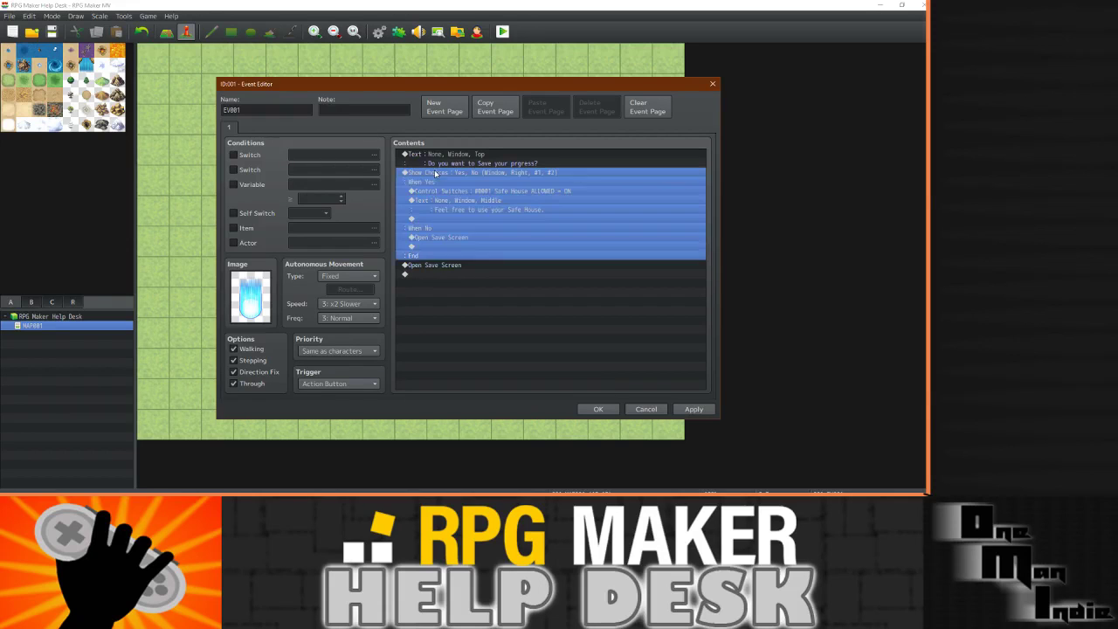
pyautogui.rightClick(435, 173)
pyautogui.click(488, 180)
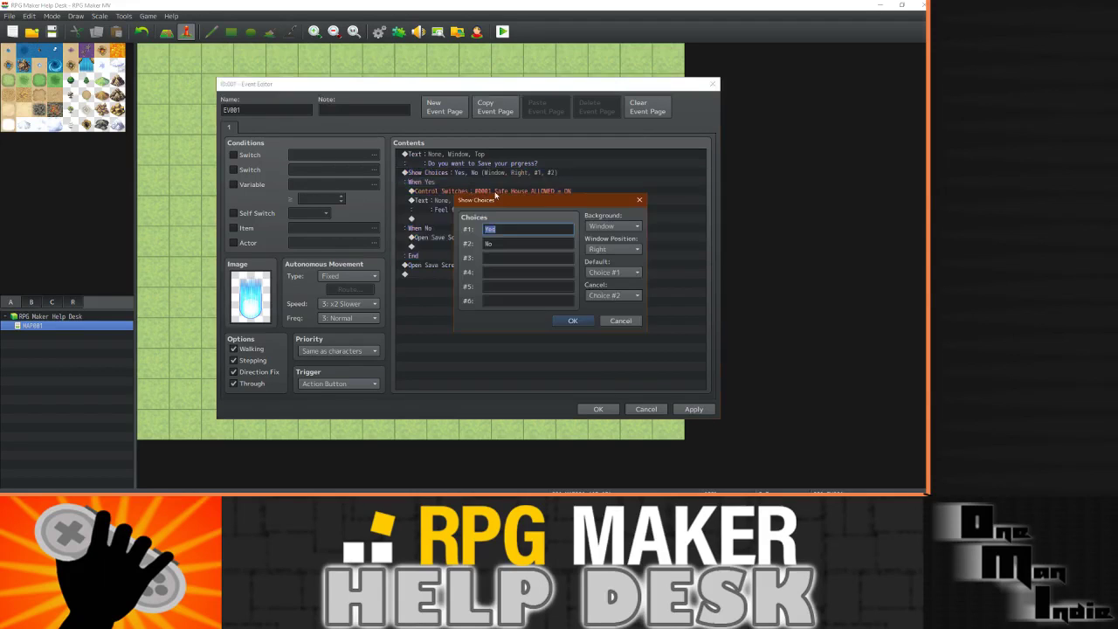
pyautogui.click(614, 272)
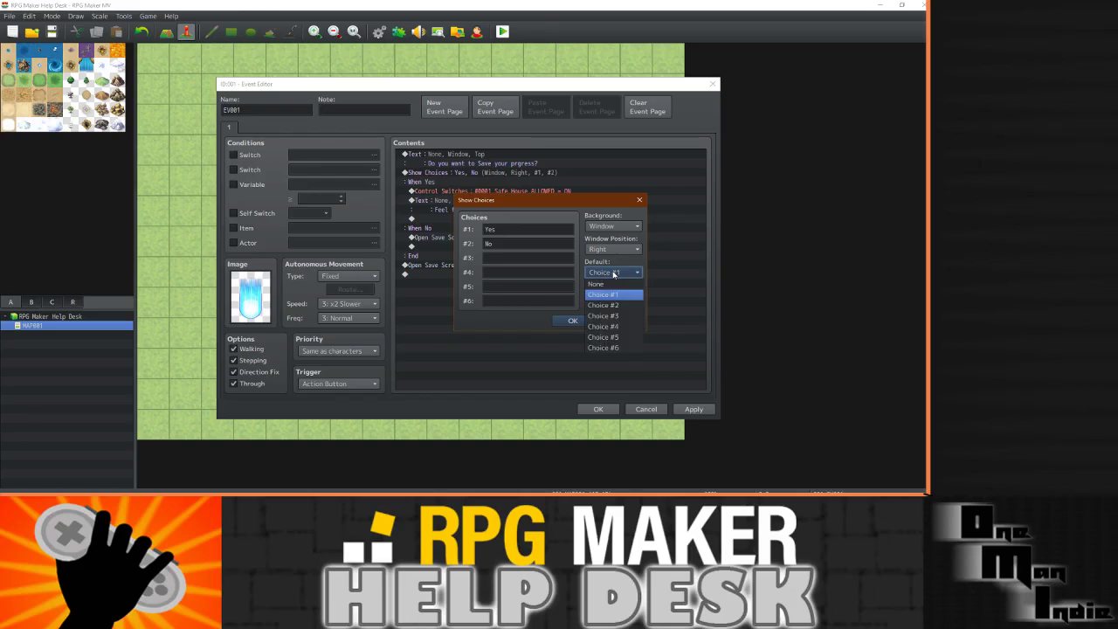
pyautogui.click(614, 273)
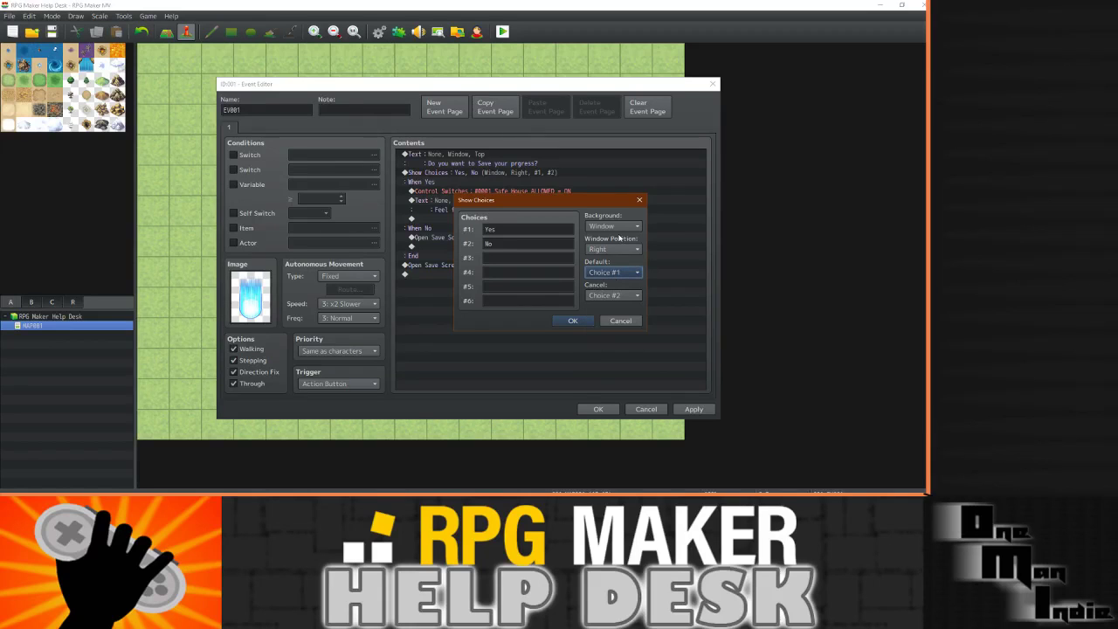
pyautogui.click(615, 296)
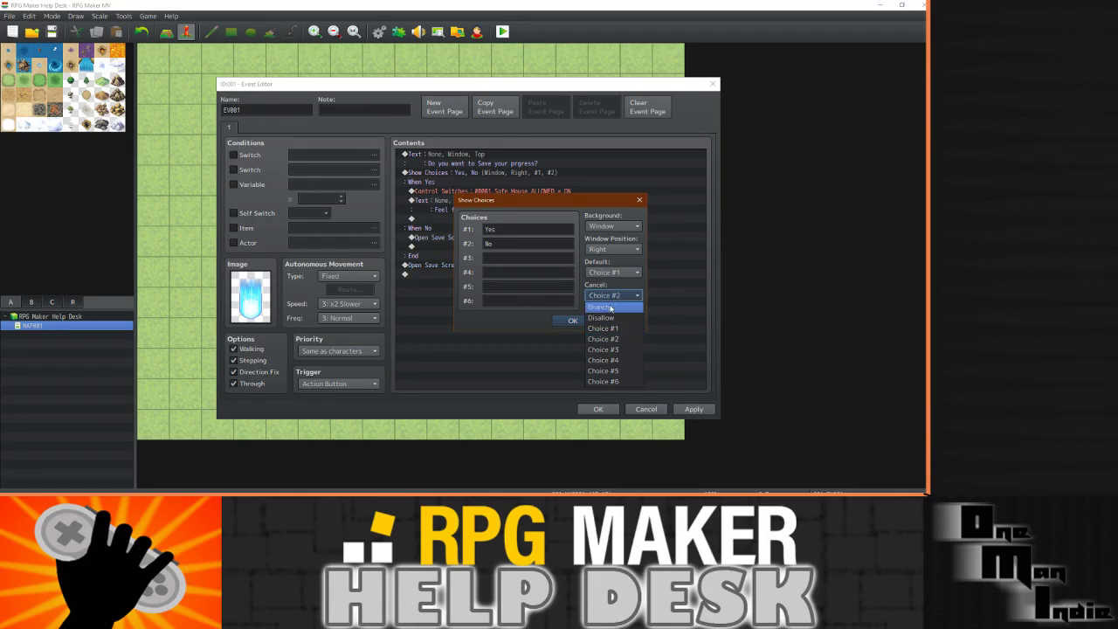
pyautogui.click(611, 311)
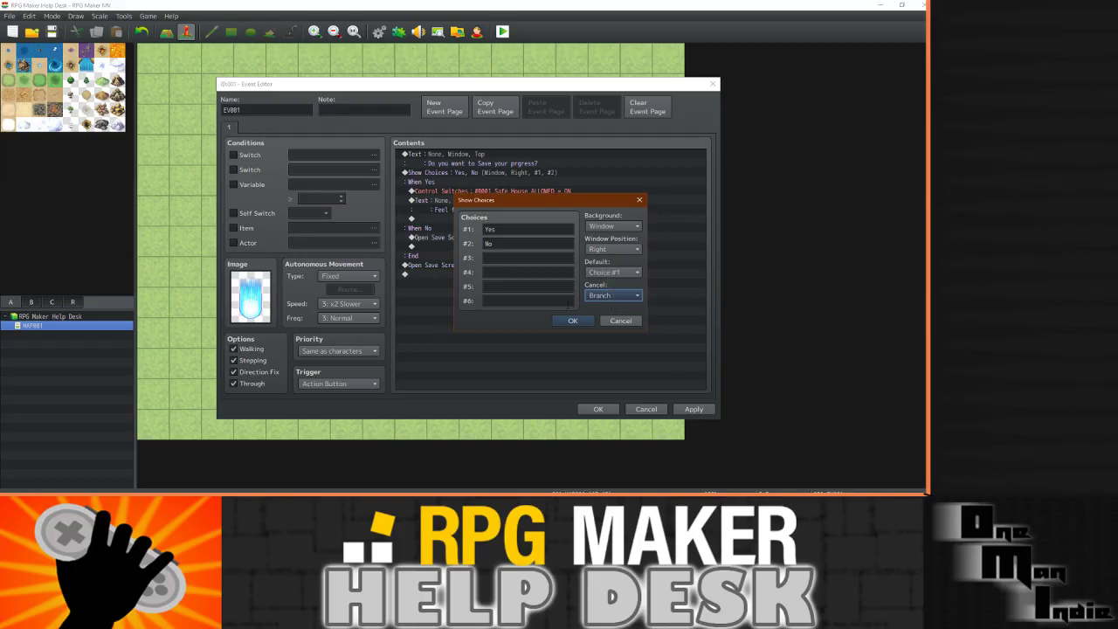
pyautogui.click(572, 320)
# Set the glowing pillar event's trigger to Player Touch and save the event.
pyautogui.click(337, 384)
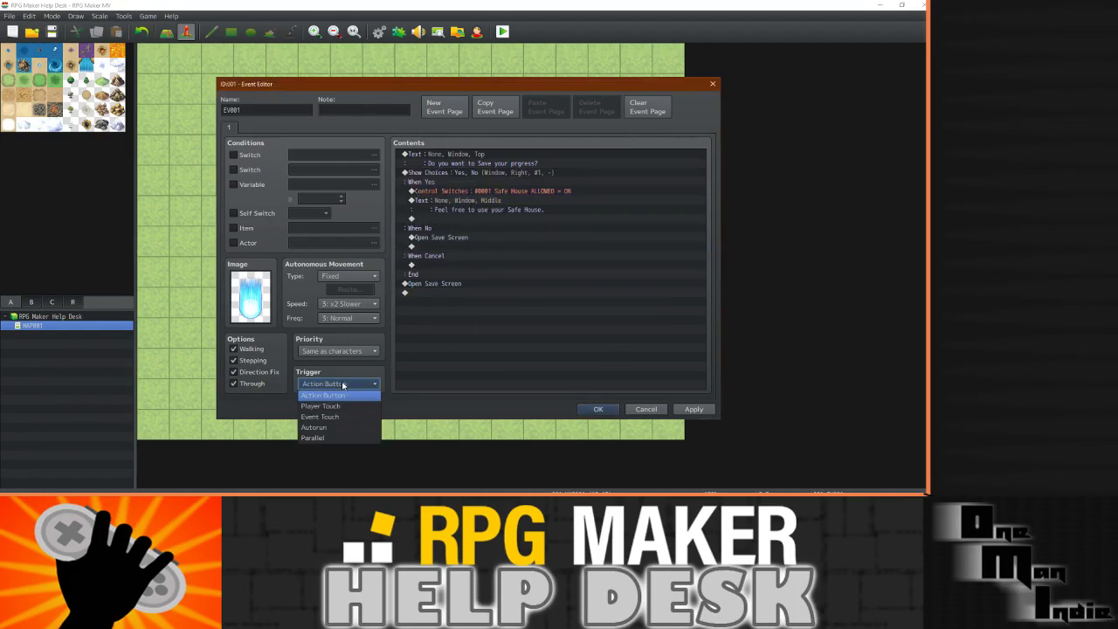
pyautogui.click(327, 406)
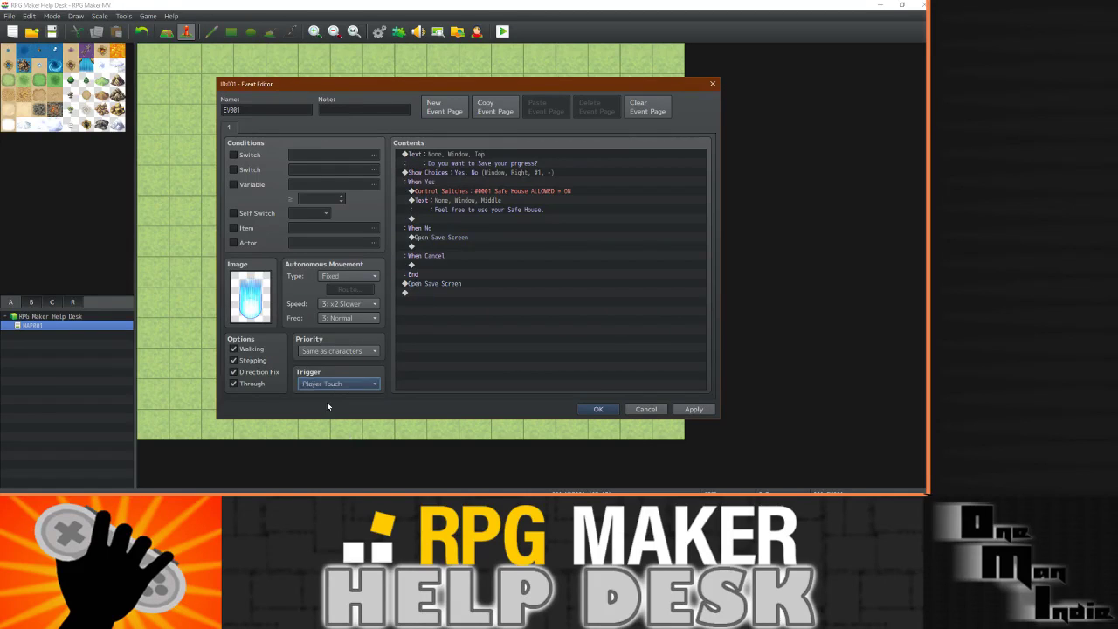
pyautogui.click(693, 409)
pyautogui.click(598, 409)
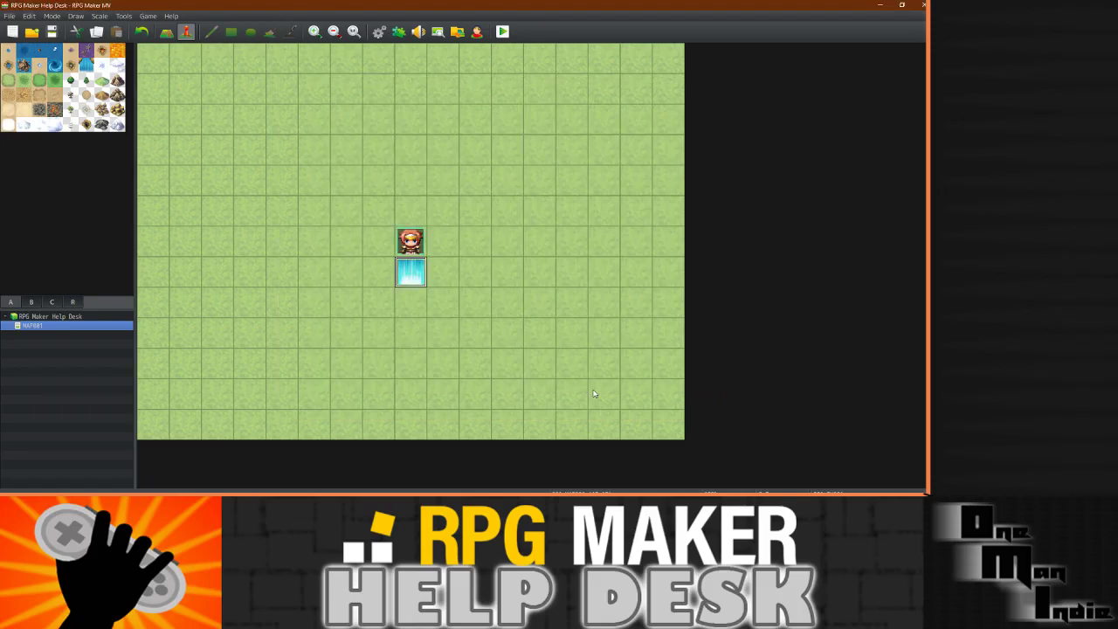
# Save the changes to the game and run a playtest.
pyautogui.click(502, 32)
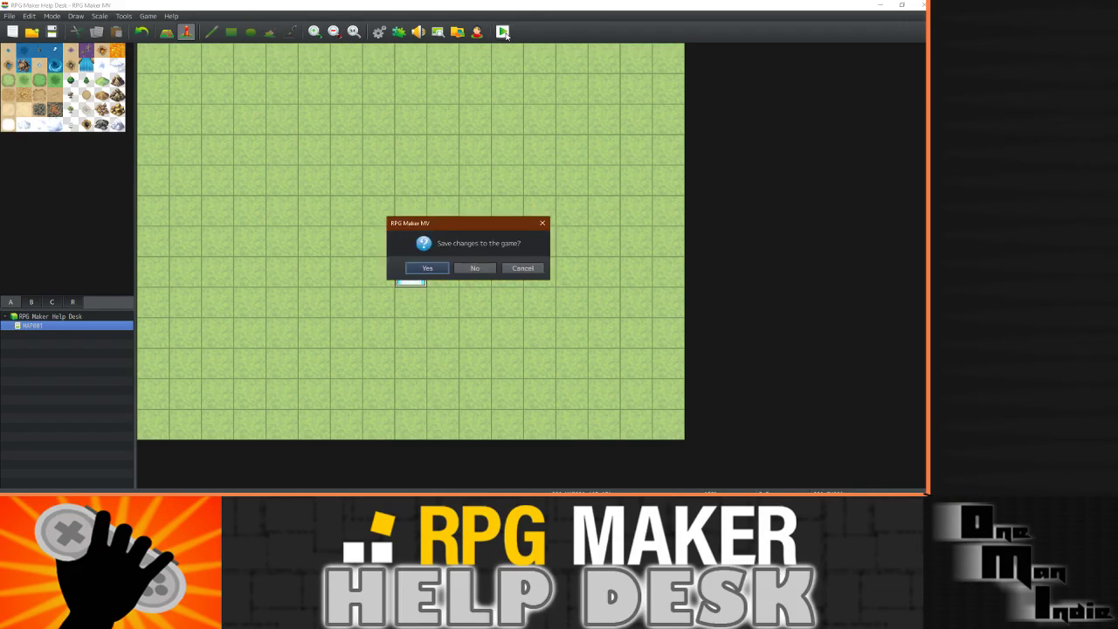
pyautogui.click(427, 268)
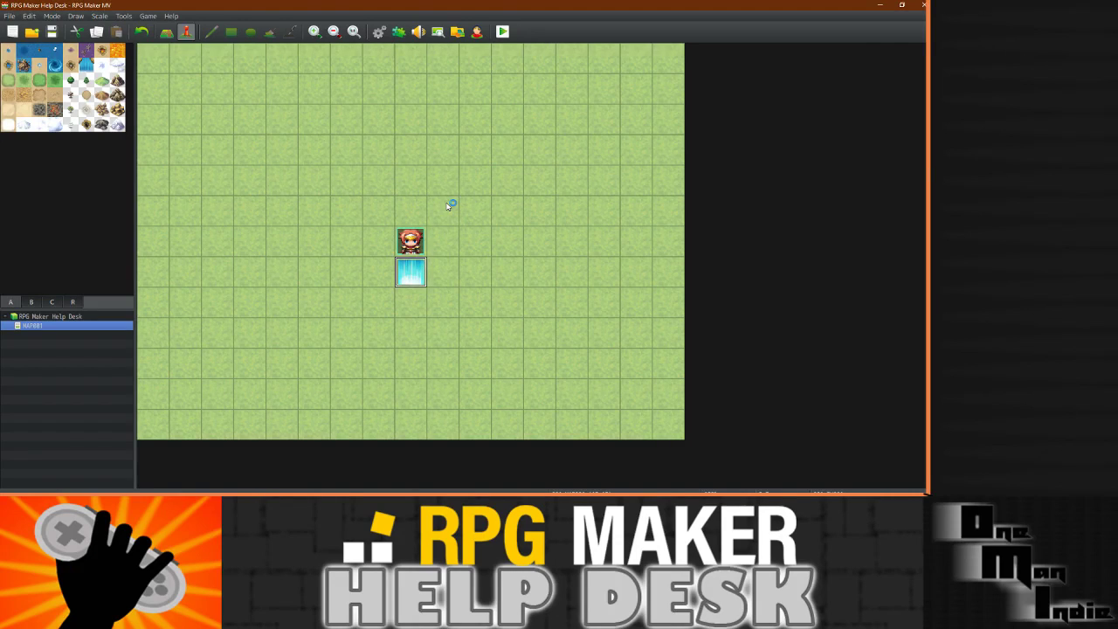
pyautogui.moveTo(843, 489)
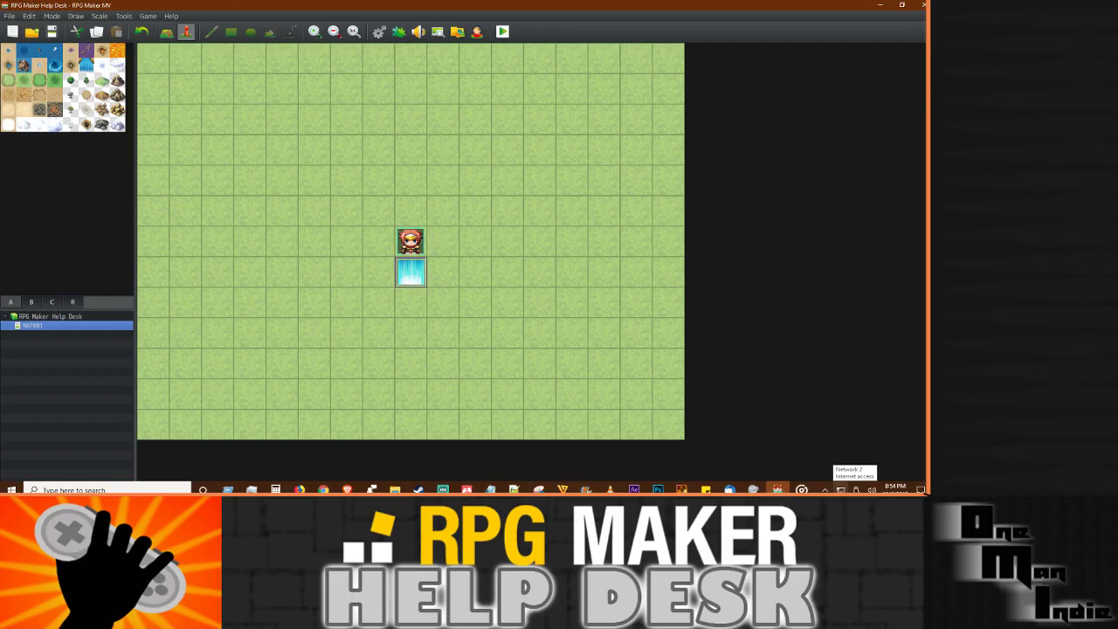
pyautogui.hotkey('ctrl', 'r')
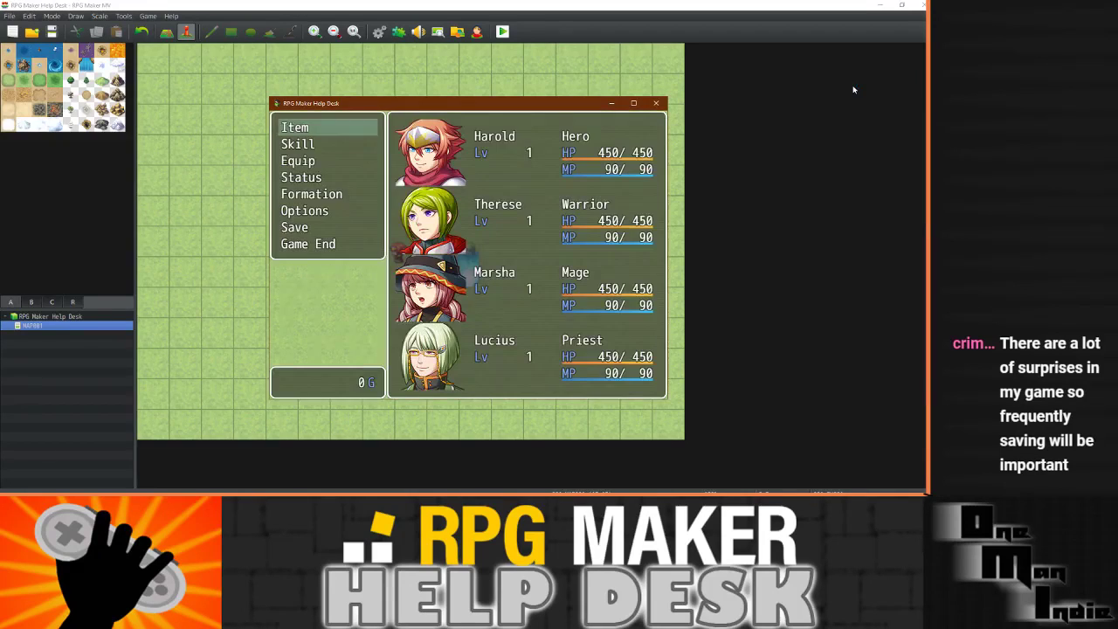
# Check the party's item categories through Key Item for the Safe House GEM, and close the playtest.
pyautogui.press('Return')
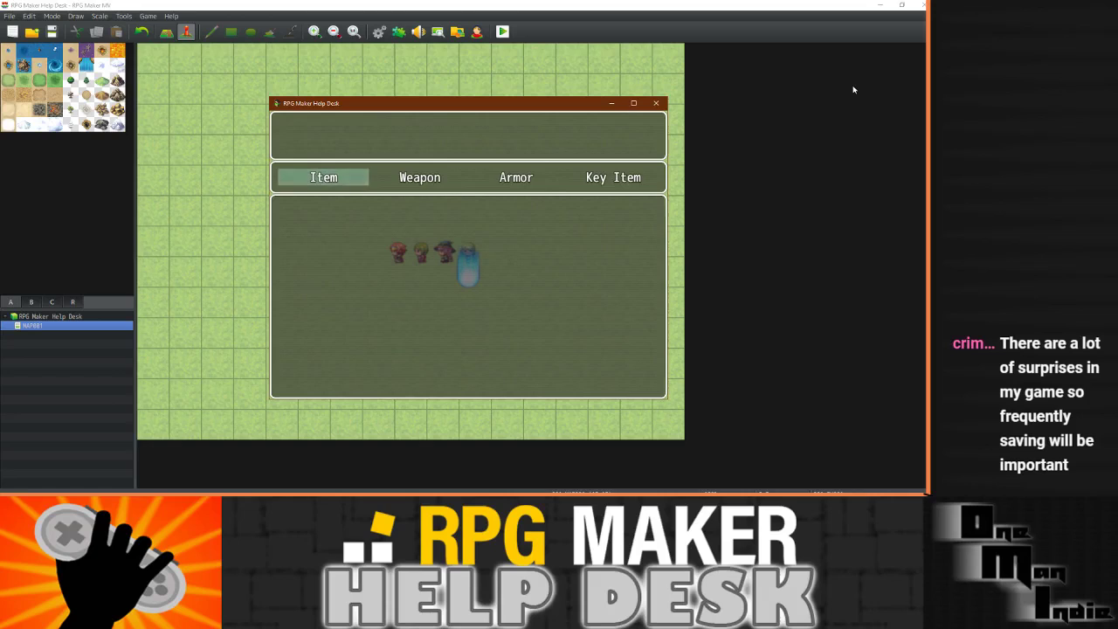
pyautogui.press('Right')
pyautogui.press('Right')
pyautogui.press('Right')
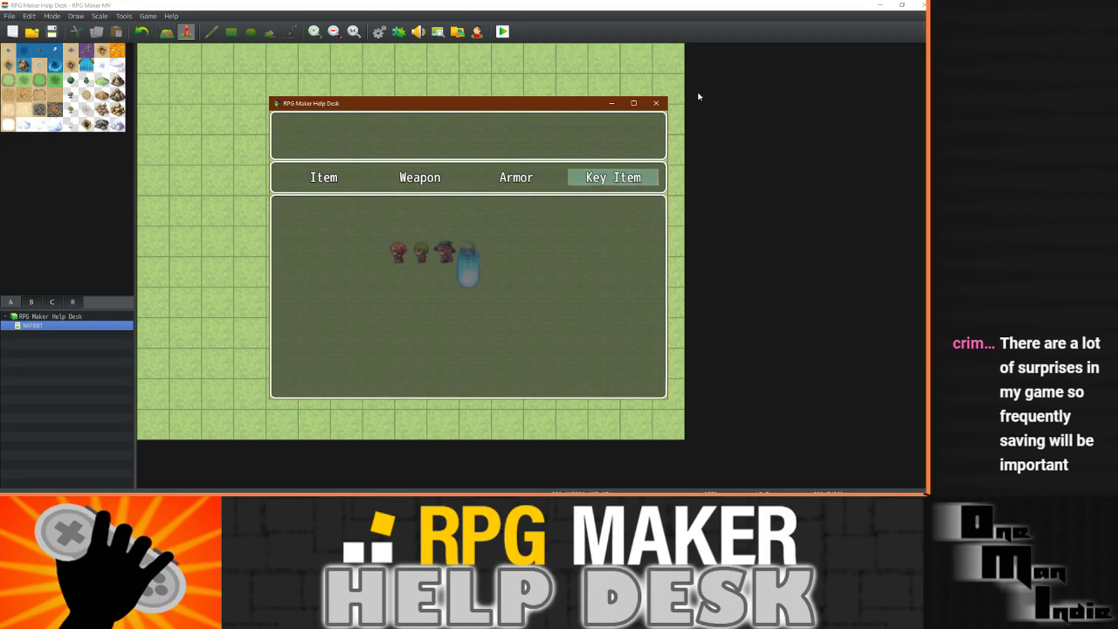
pyautogui.click(656, 103)
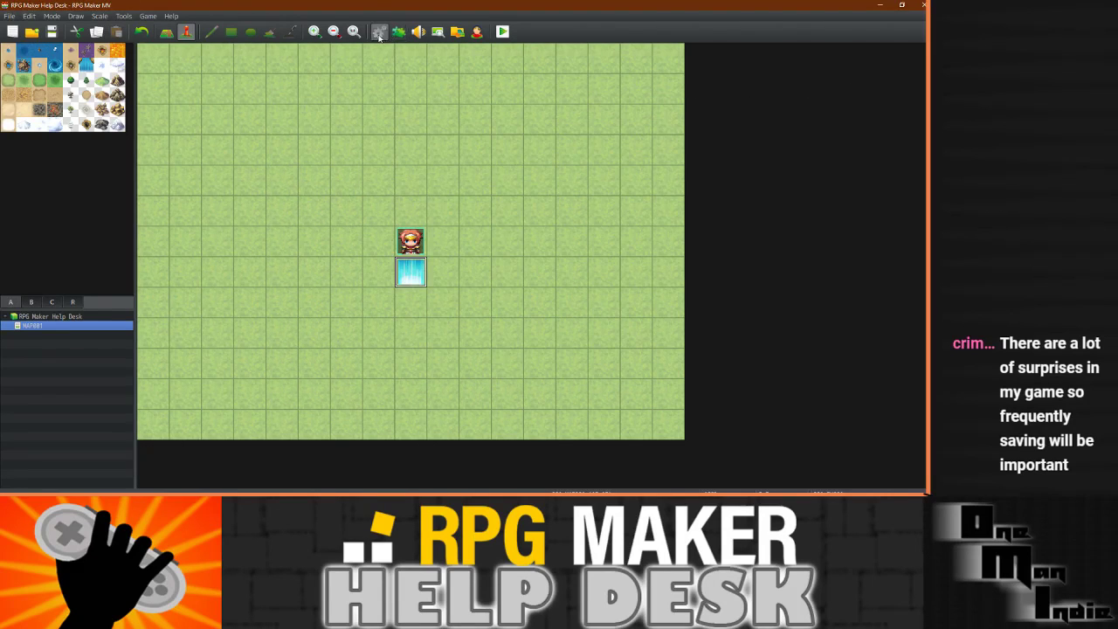
# Review the Safe House GEM item's settings in the database and close it.
pyautogui.click(379, 33)
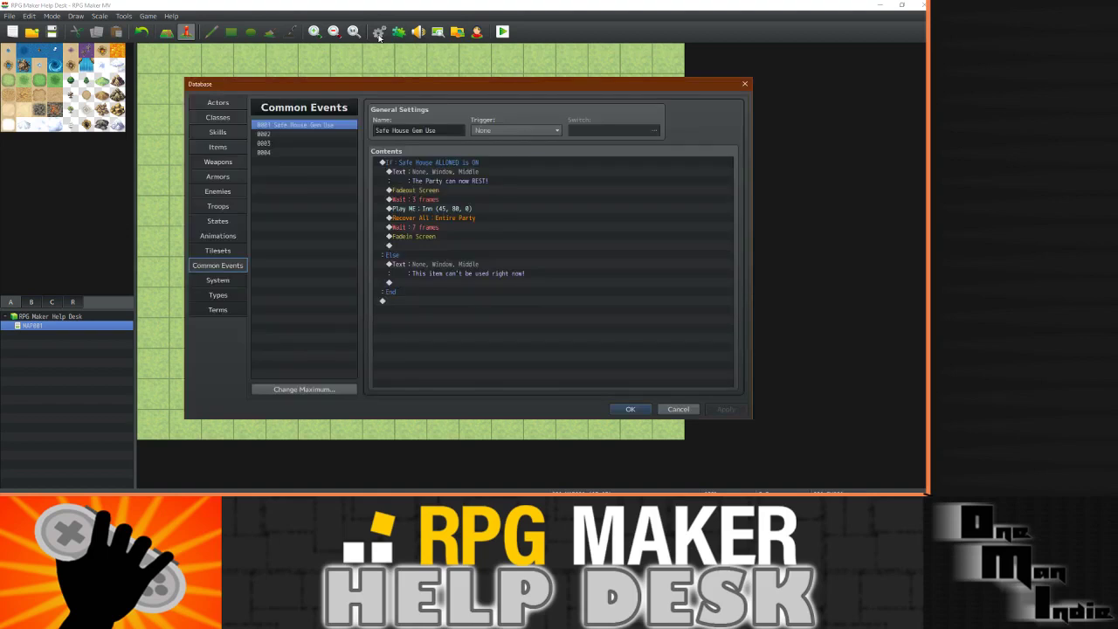
pyautogui.click(233, 147)
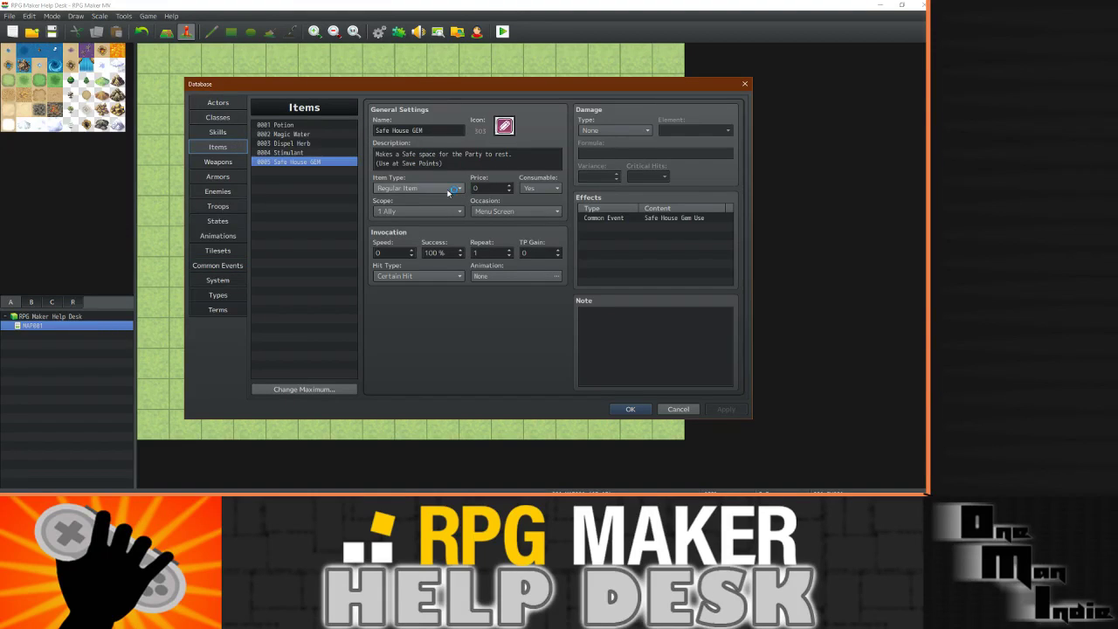
pyautogui.click(740, 84)
# Create a new event on an empty map tile above and left of the hero, and set its trigger to Autorun.
pyautogui.doubleClick(357, 183)
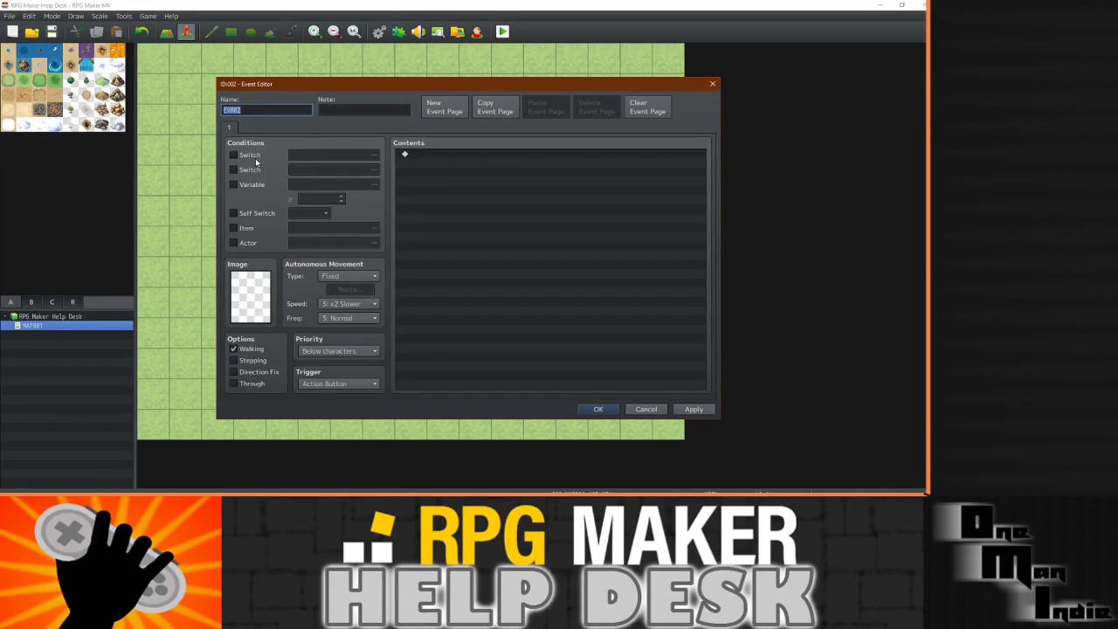
pyautogui.click(326, 386)
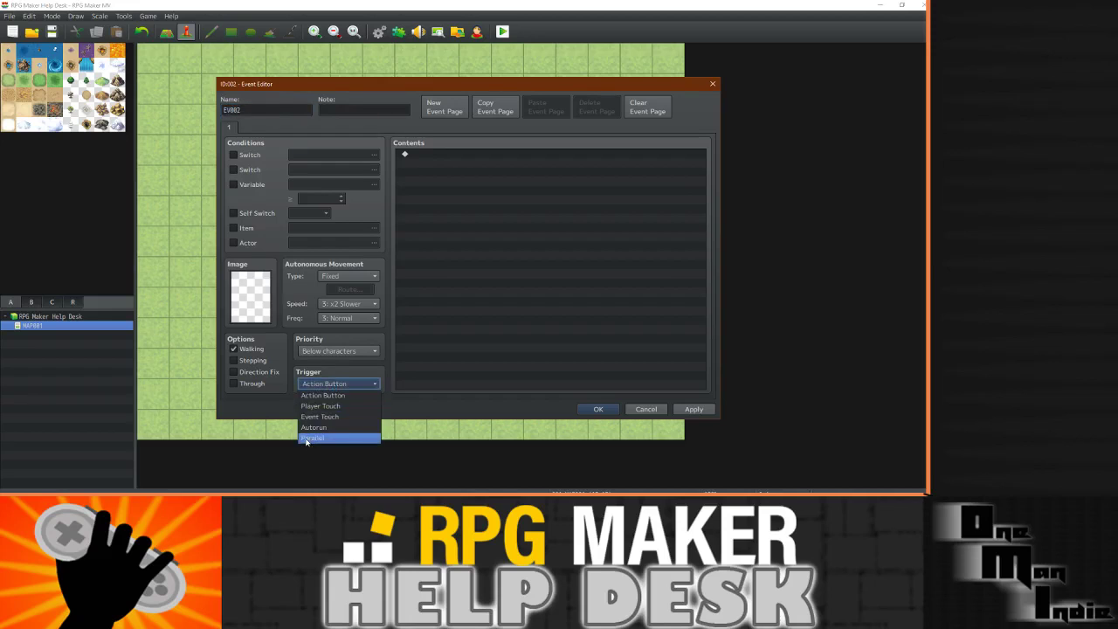
pyautogui.click(323, 434)
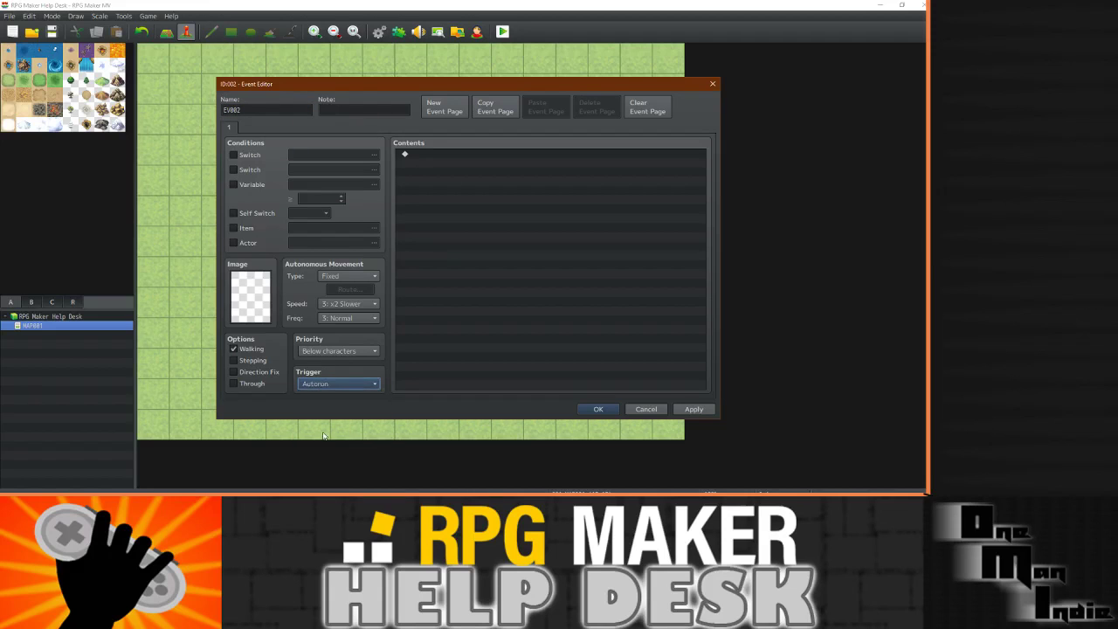
# Add a Change Items command to the autorun event that increases Safe House GEM by a constant 1.
pyautogui.doubleClick(426, 155)
pyautogui.click(435, 129)
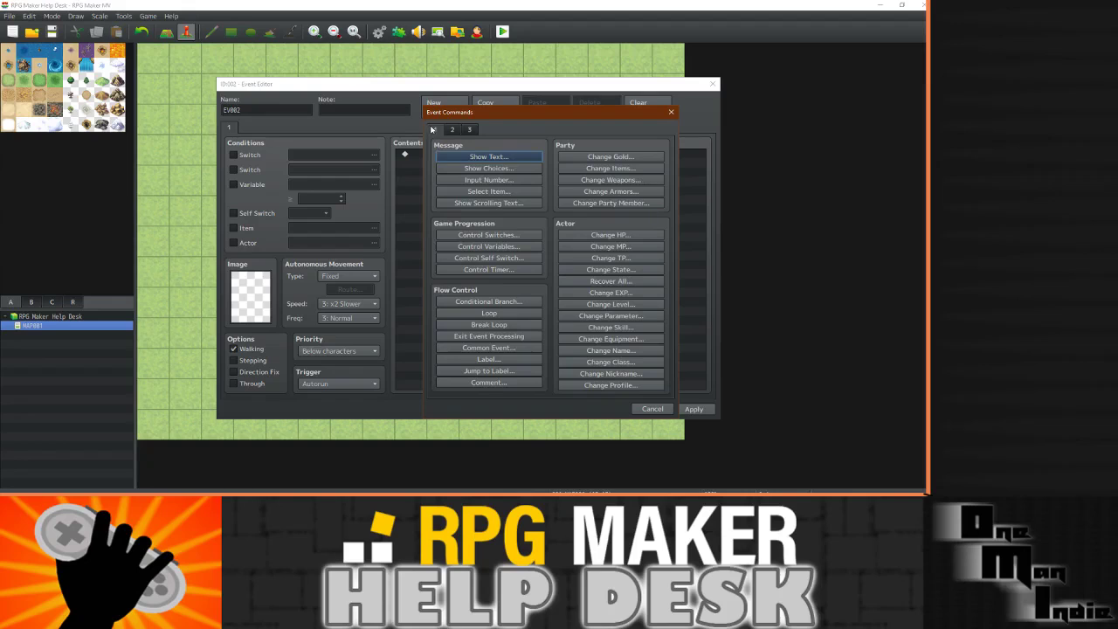
pyautogui.click(610, 168)
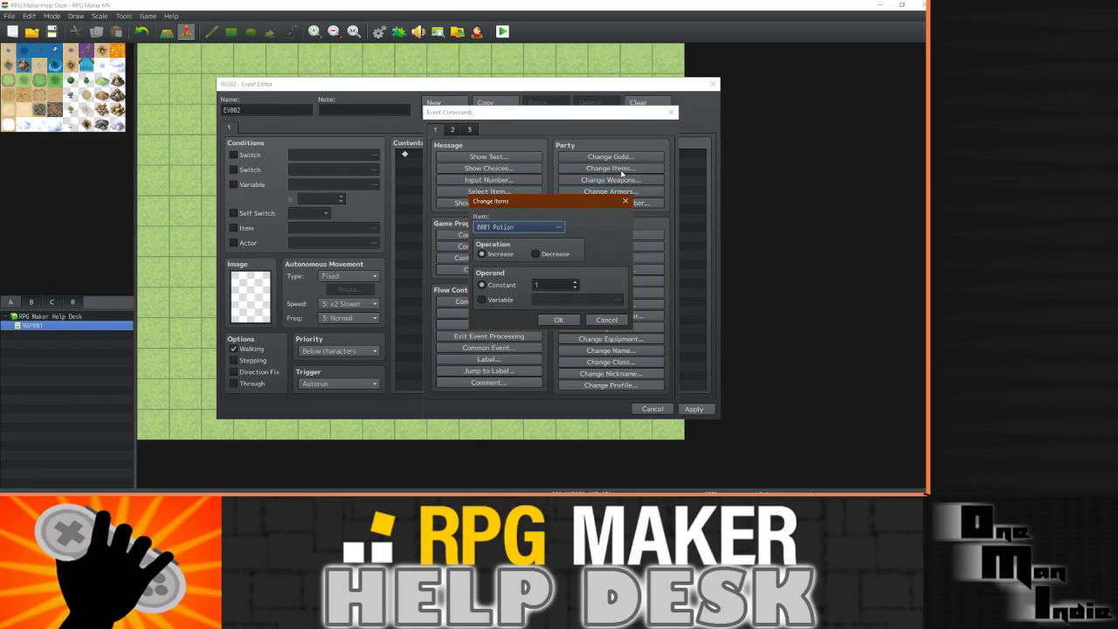
pyautogui.click(553, 229)
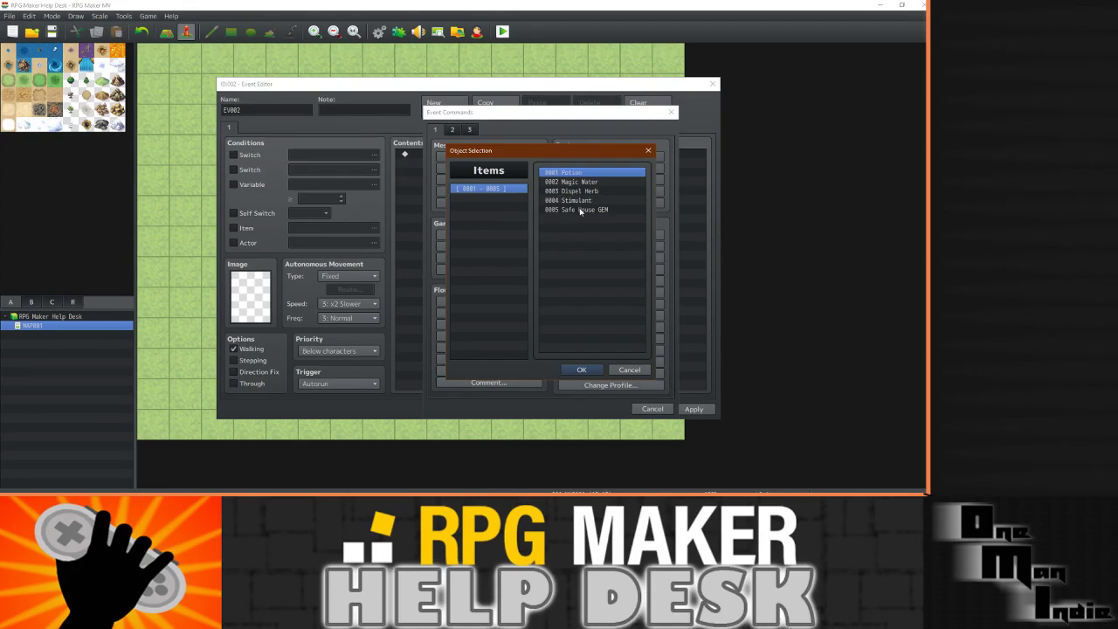
pyautogui.click(580, 211)
pyautogui.click(581, 369)
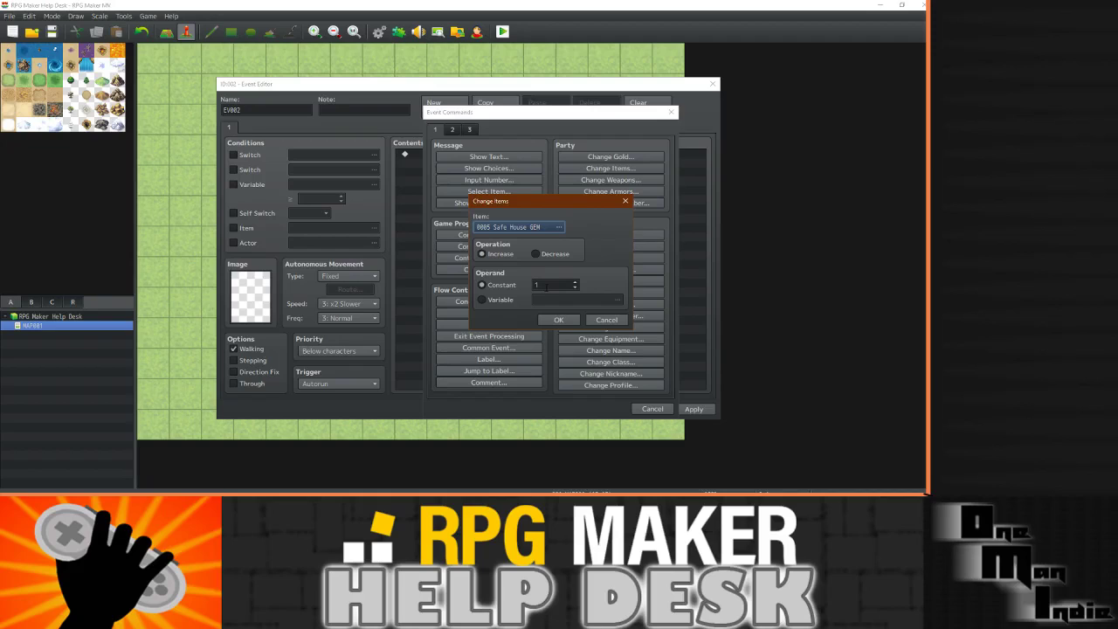
pyautogui.click(558, 319)
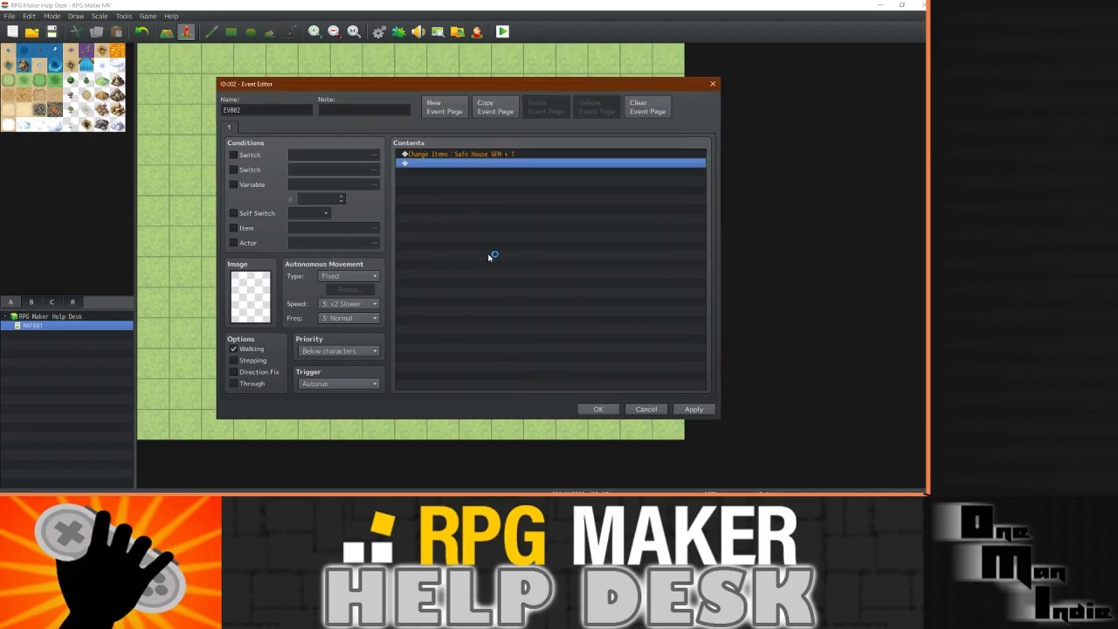
# Add a Control Self Switch command that sets self switch A to ON below the item change.
pyautogui.doubleClick(439, 165)
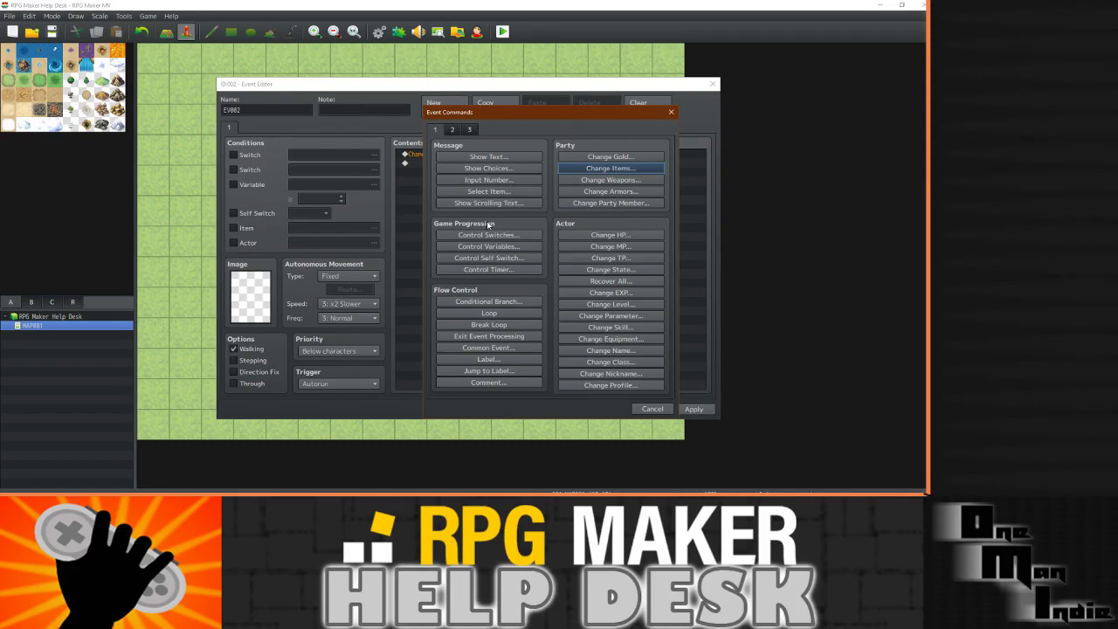
pyautogui.click(488, 256)
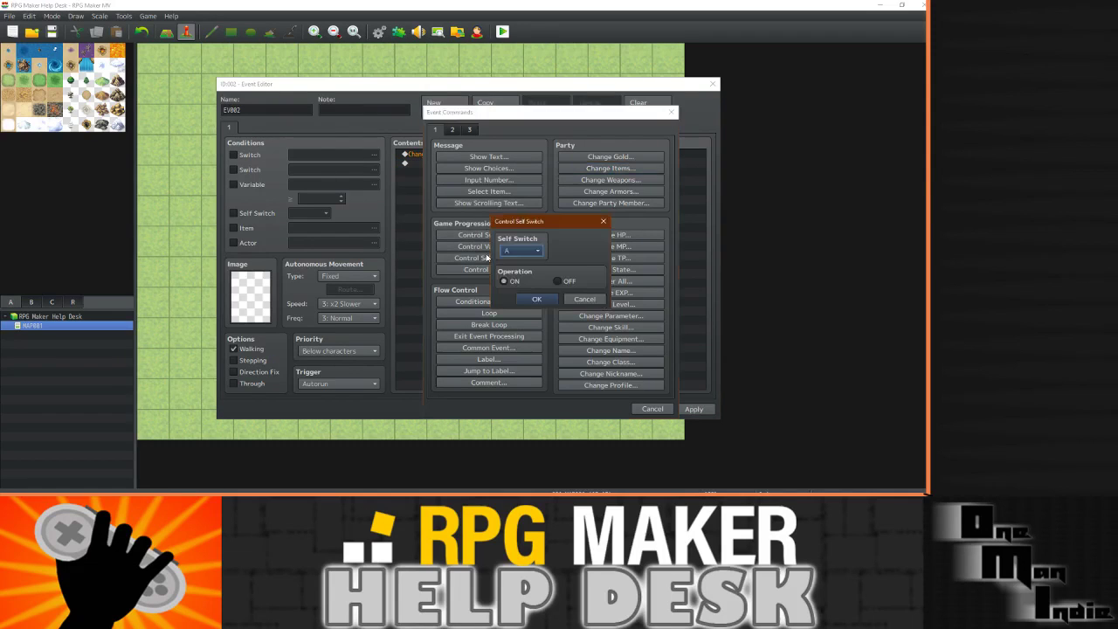
pyautogui.click(538, 298)
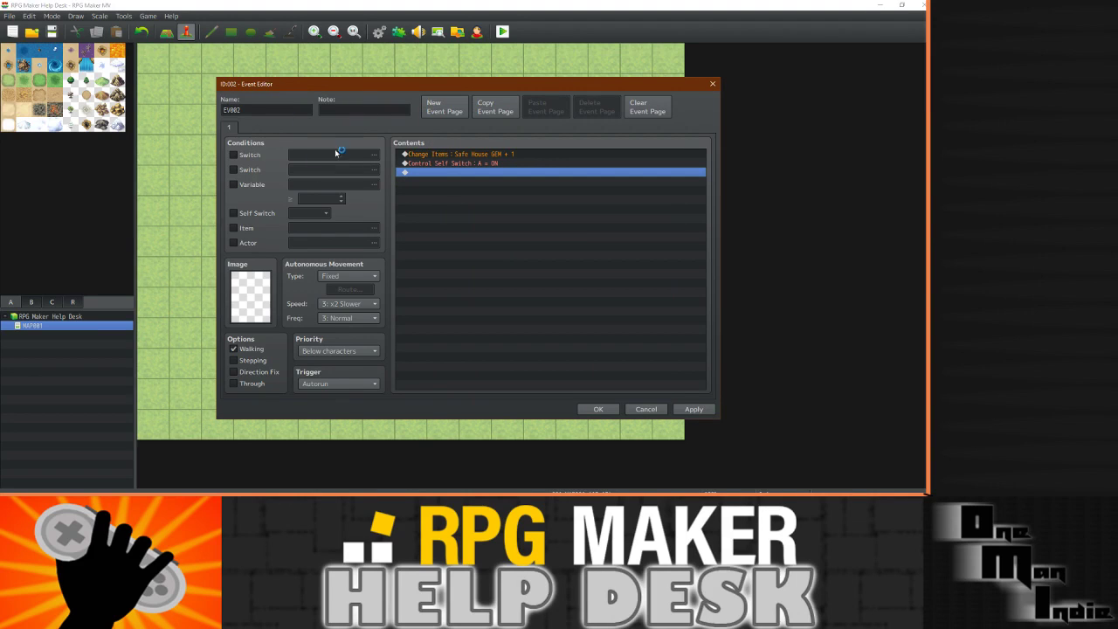
# Add a second, empty event page conditioned on Self Switch A, and save the event.
pyautogui.click(442, 109)
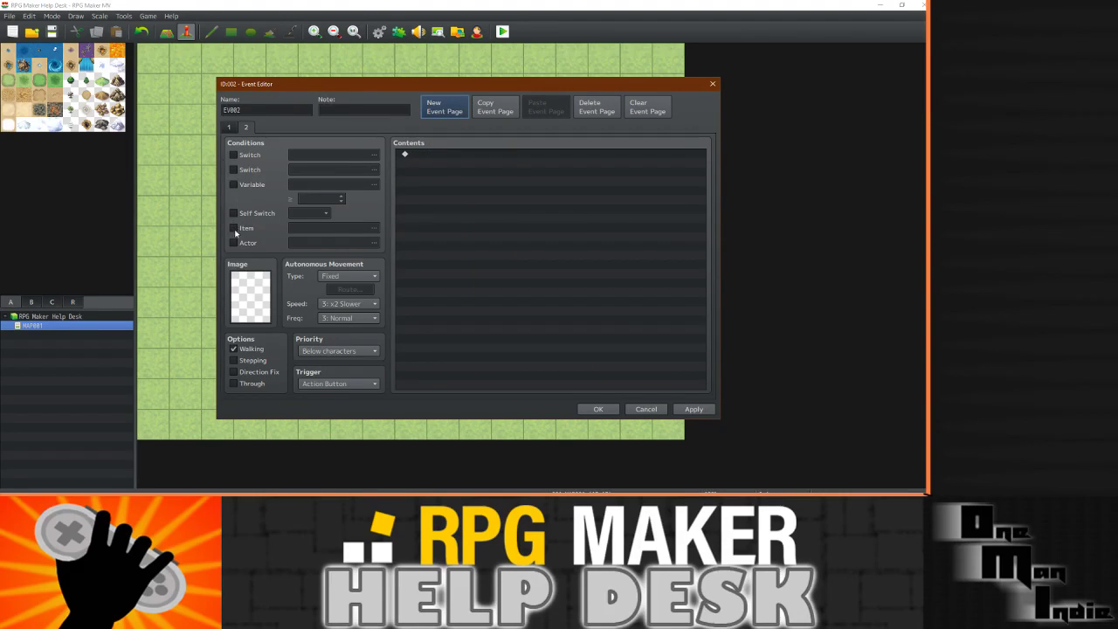
pyautogui.click(234, 213)
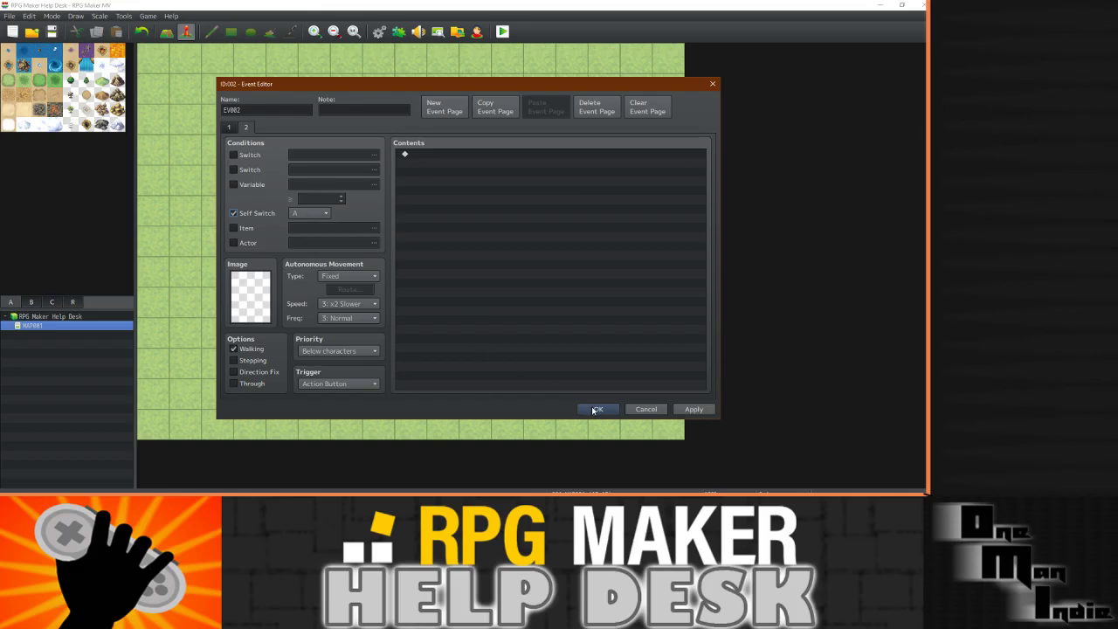
pyautogui.click(230, 128)
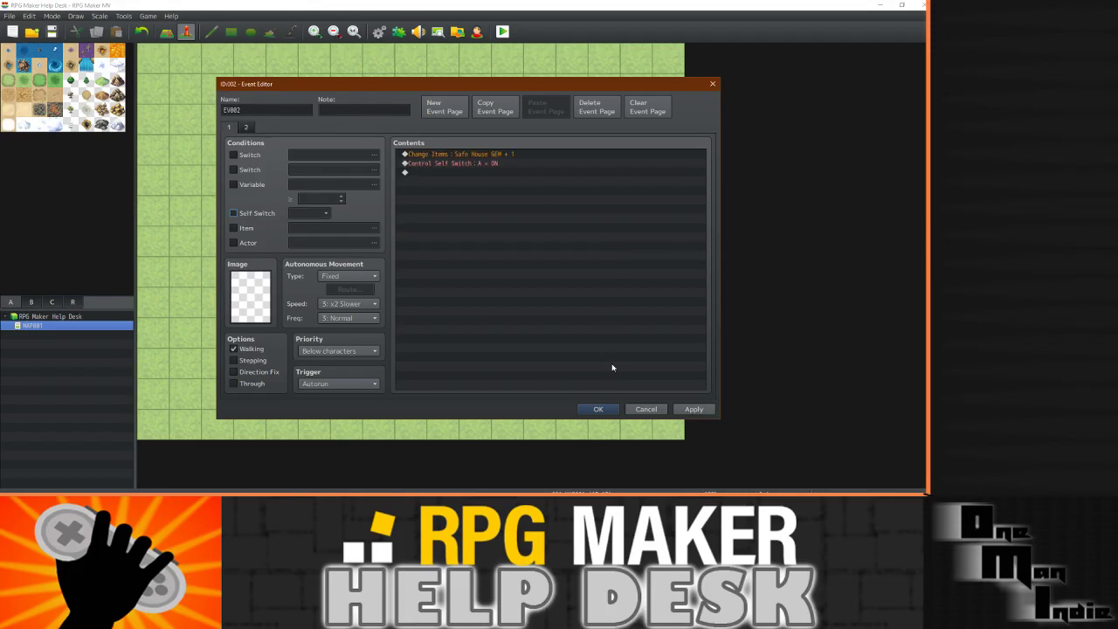
pyautogui.click(597, 409)
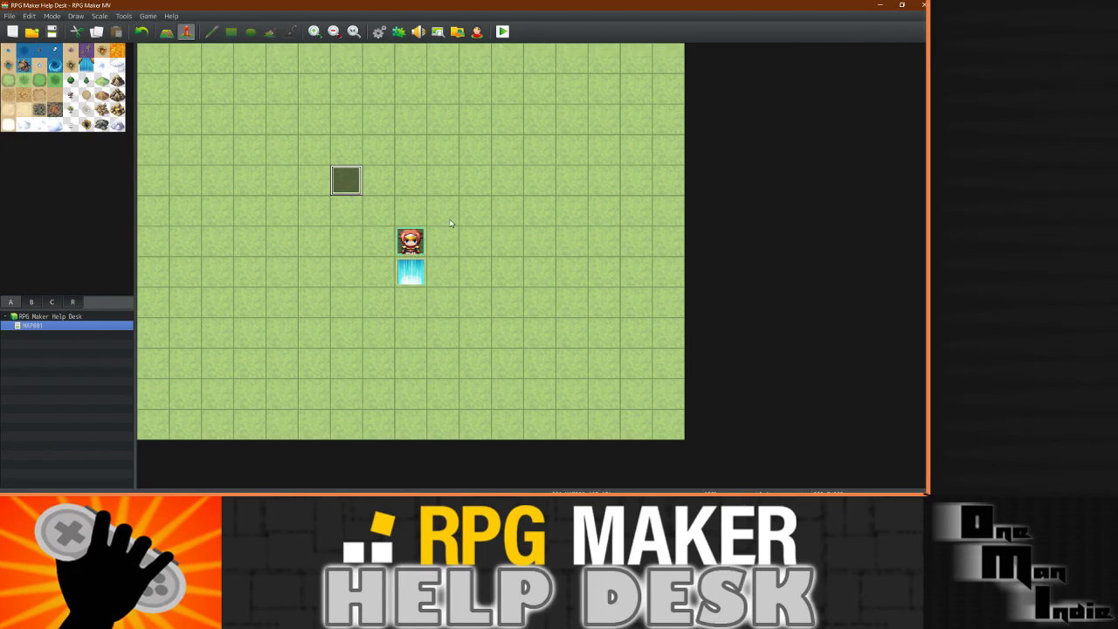
# Save the changes to the game, run a playtest and start a new game.
pyautogui.click(504, 32)
pyautogui.click(424, 267)
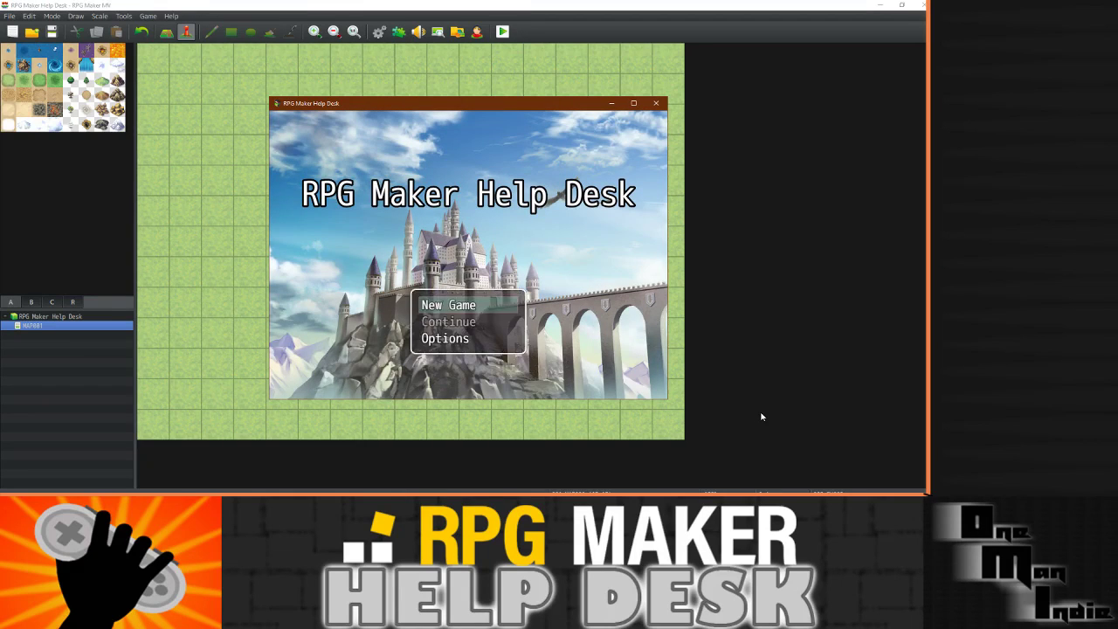
pyautogui.press('Return')
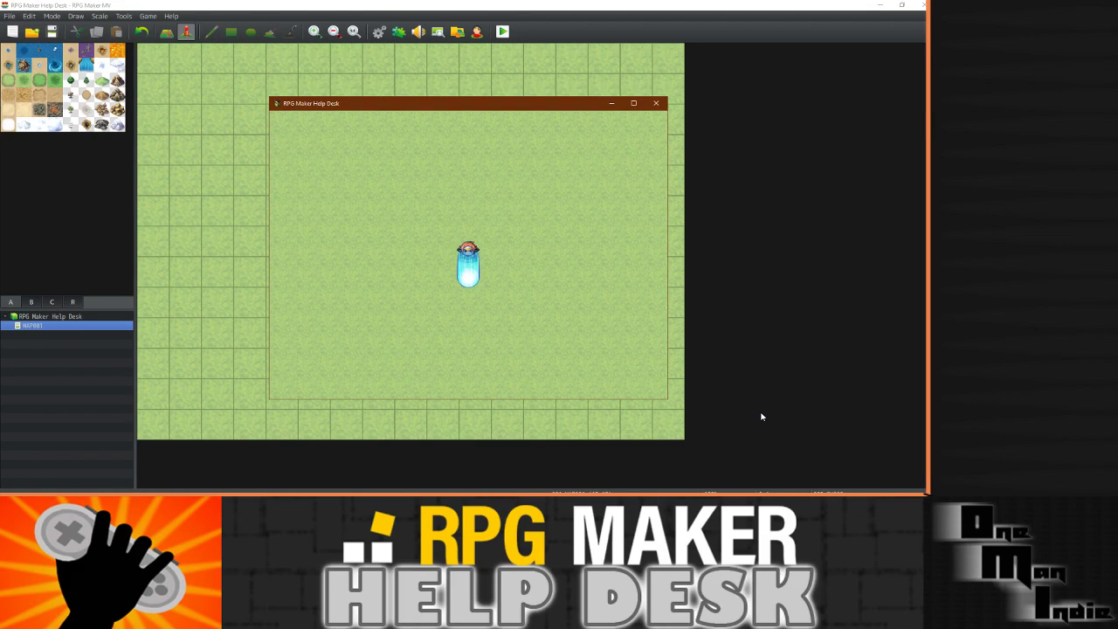
# Use the Safe House GEM from the party's items on the first party member, and close the playtest.
pyautogui.press('Escape')
pyautogui.press('Return')
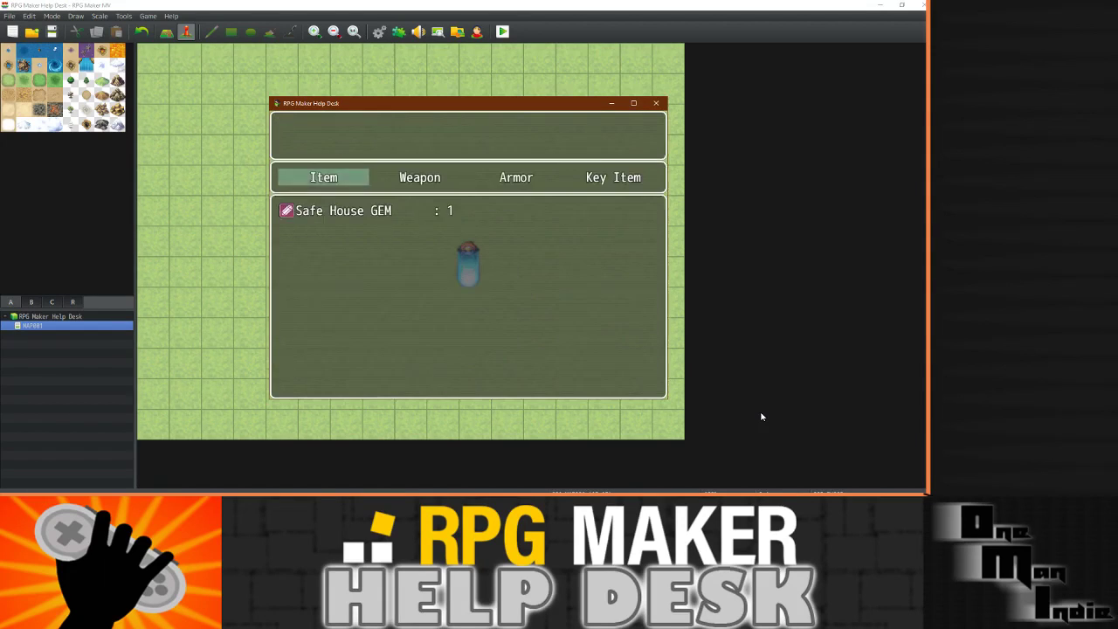
pyautogui.press('Return')
pyautogui.press('Return')
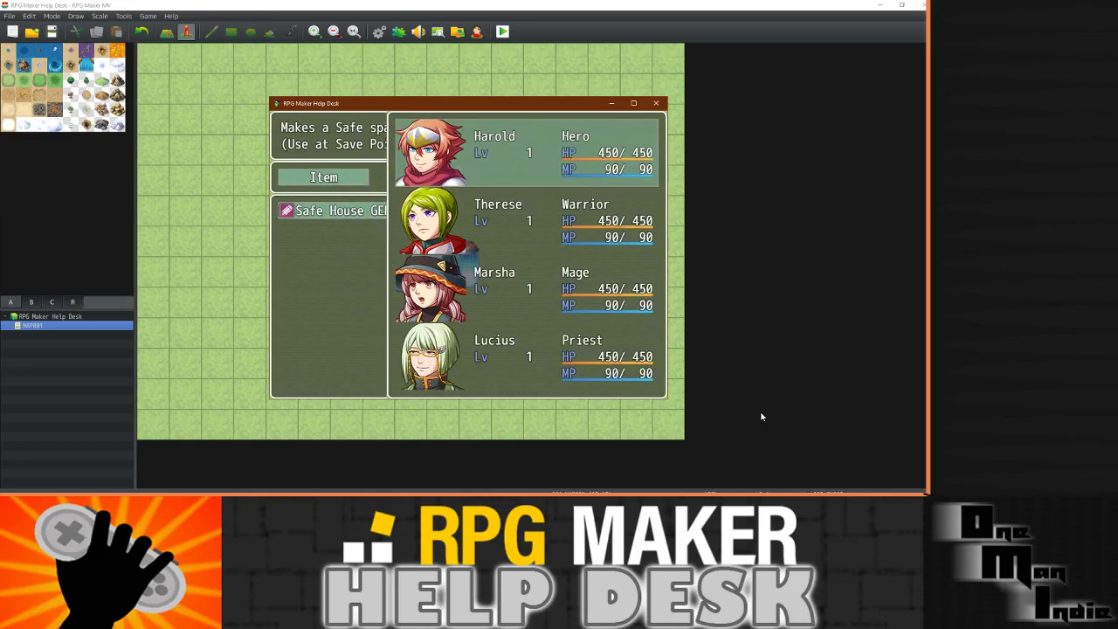
pyautogui.press('Return')
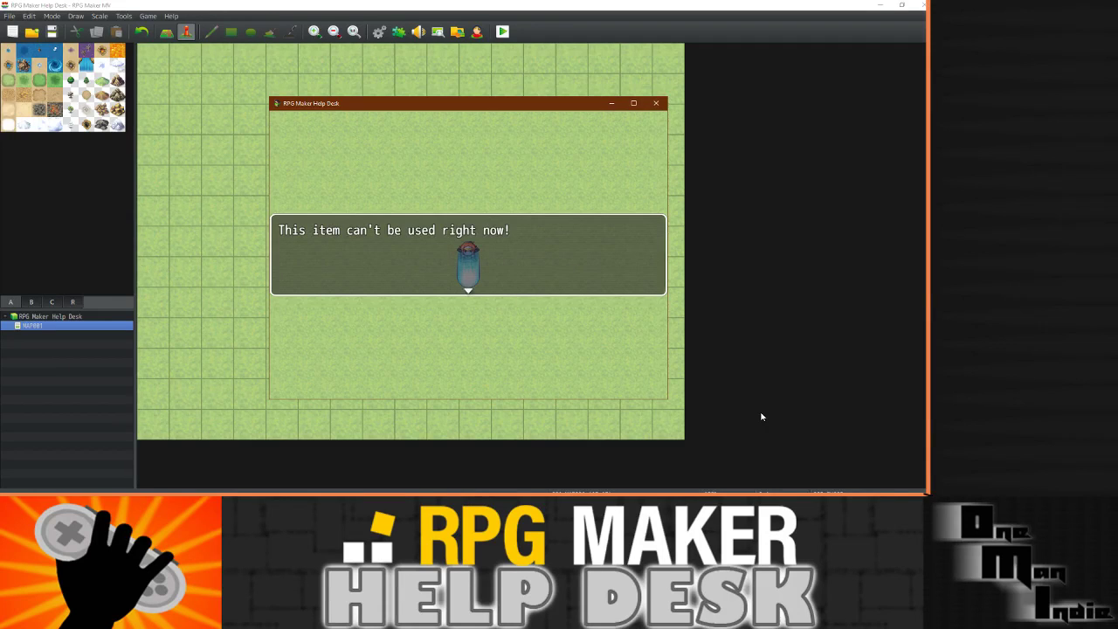
pyautogui.click(655, 103)
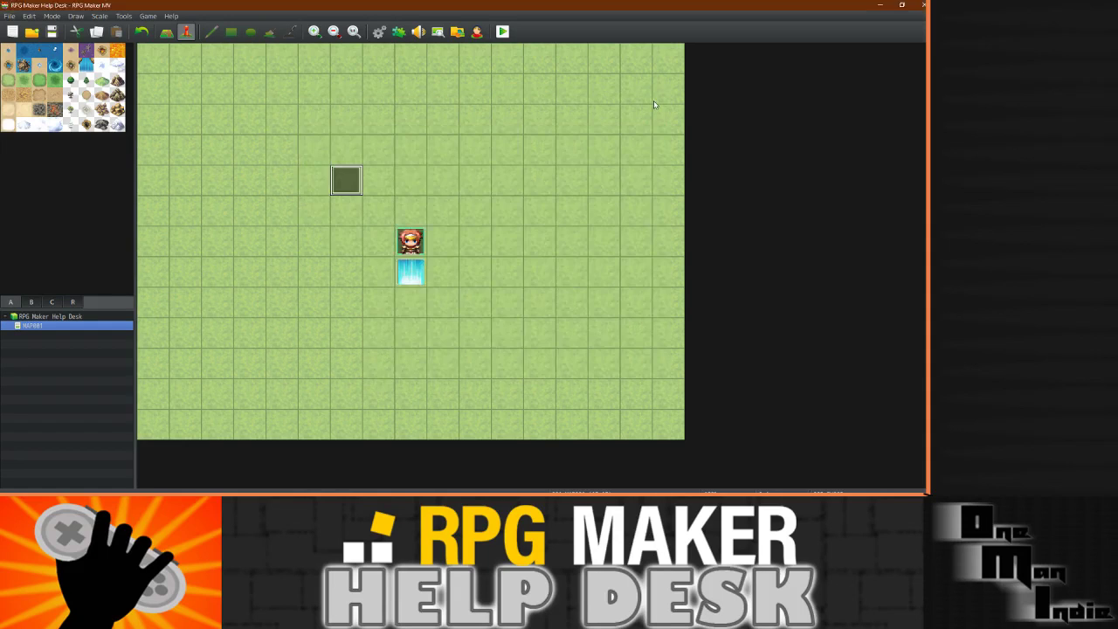
# Set the Safe House GEM item's scope to None in the database and save the change.
pyautogui.click(379, 32)
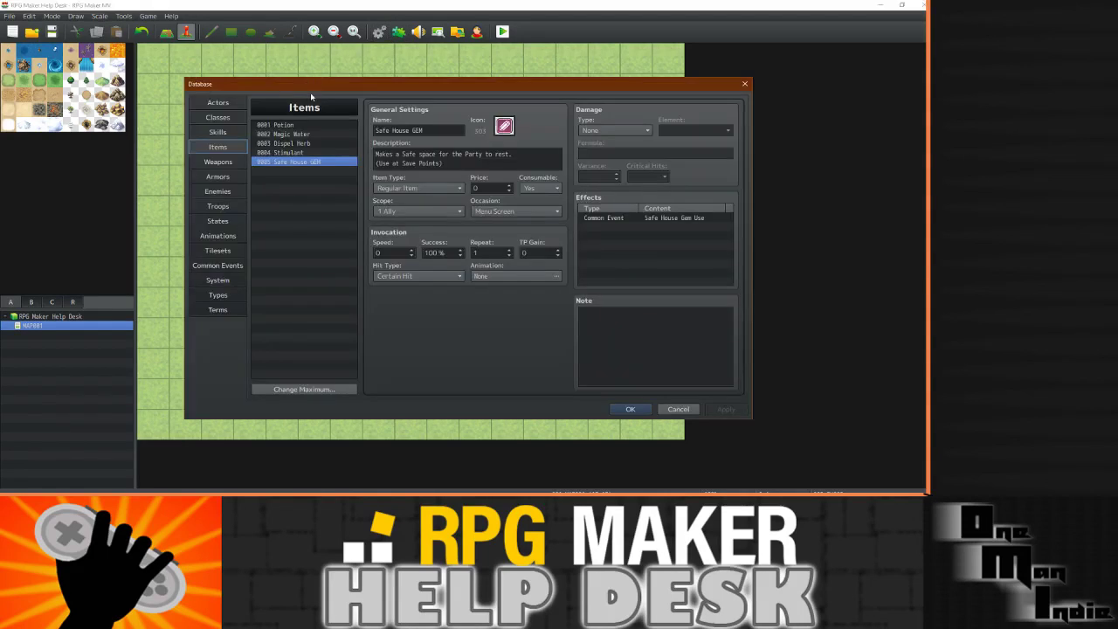
pyautogui.click(402, 212)
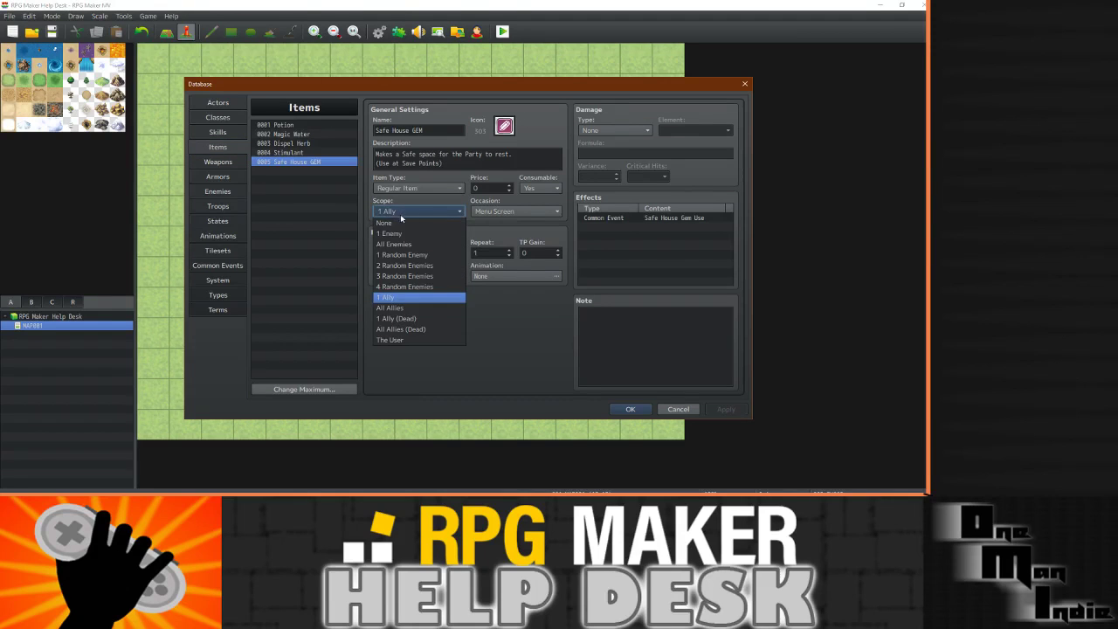
pyautogui.click(388, 308)
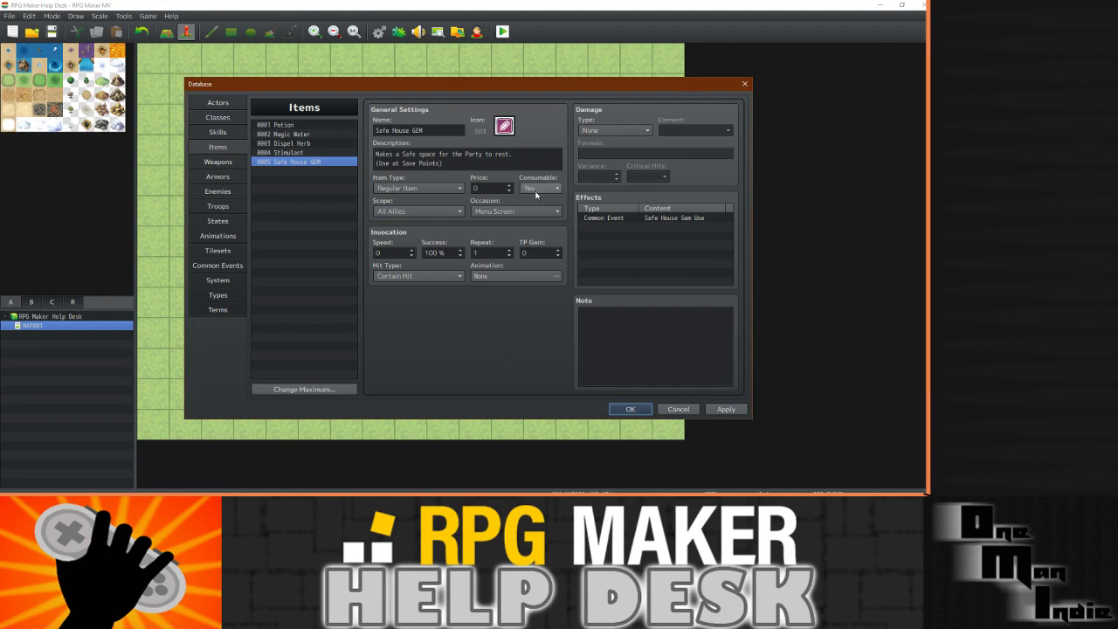
pyautogui.click(493, 211)
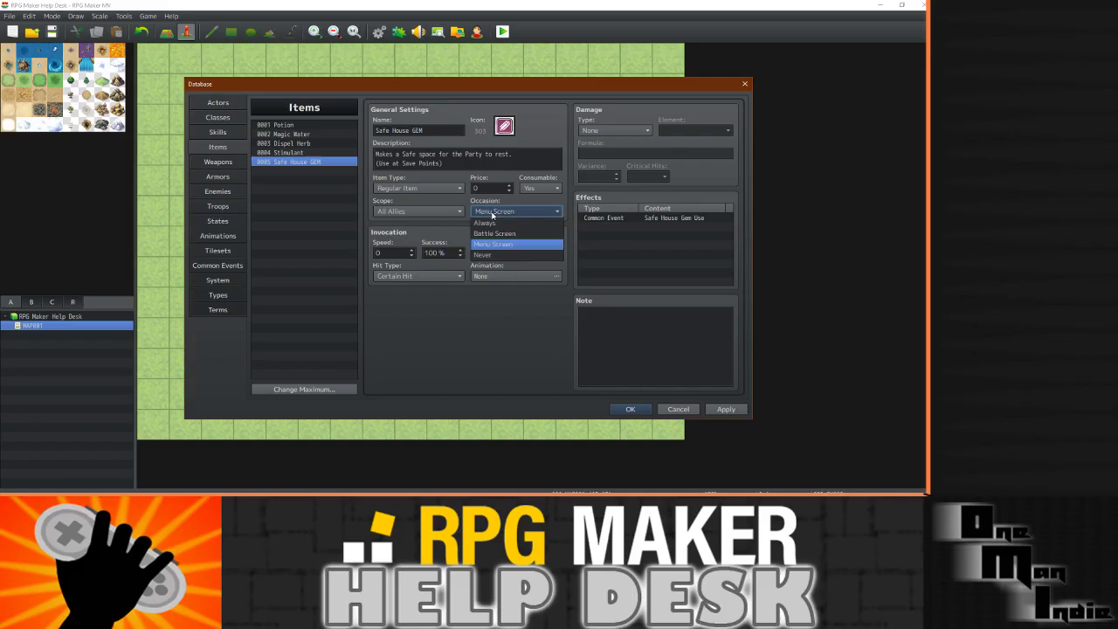
pyautogui.click(492, 213)
pyautogui.click(445, 213)
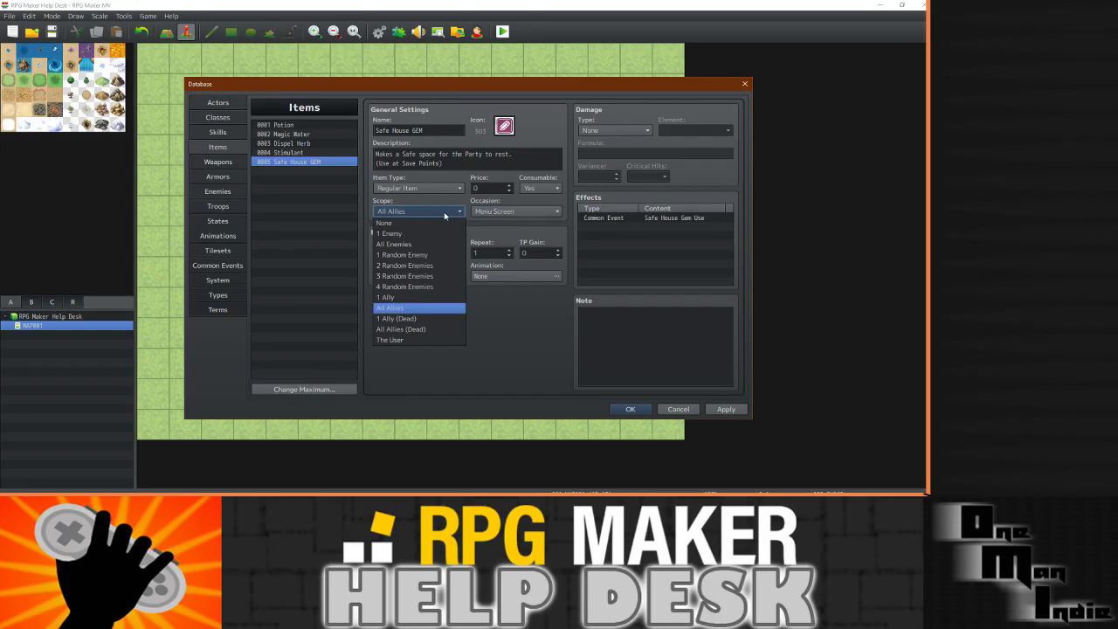
pyautogui.click(414, 223)
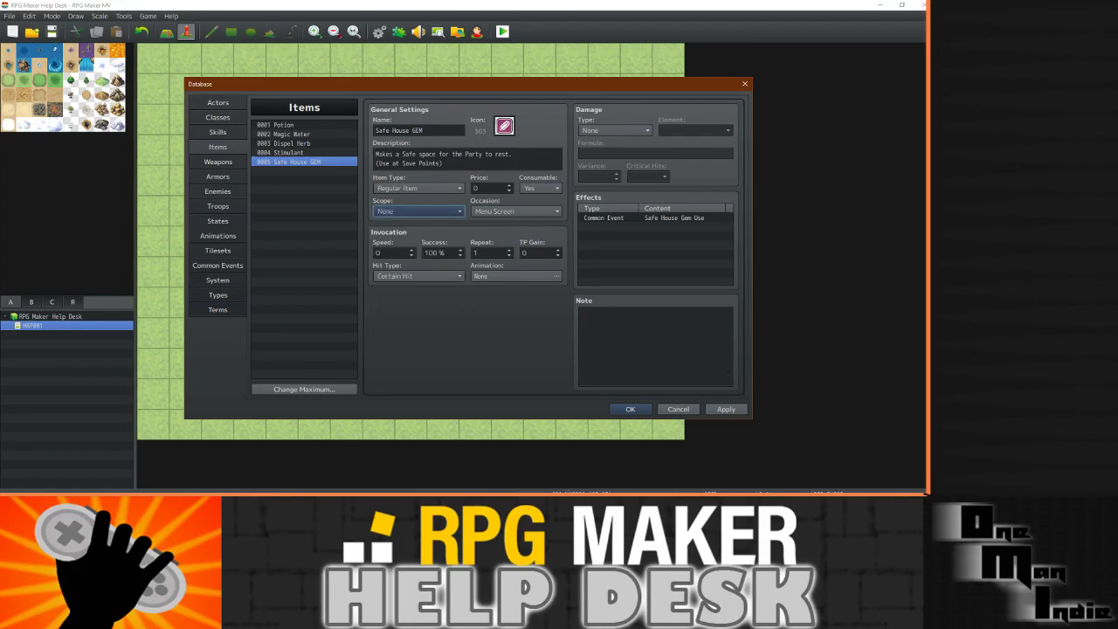
pyautogui.click(633, 410)
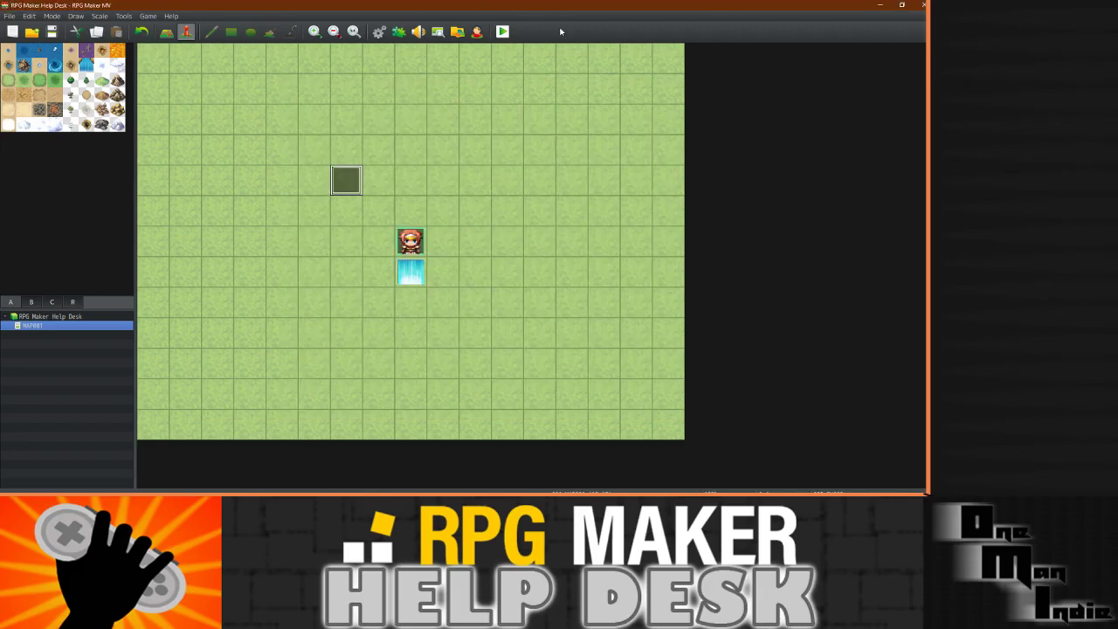
# Save the game with the updated item scope and launch another playtest.
pyautogui.click(502, 32)
pyautogui.click(424, 265)
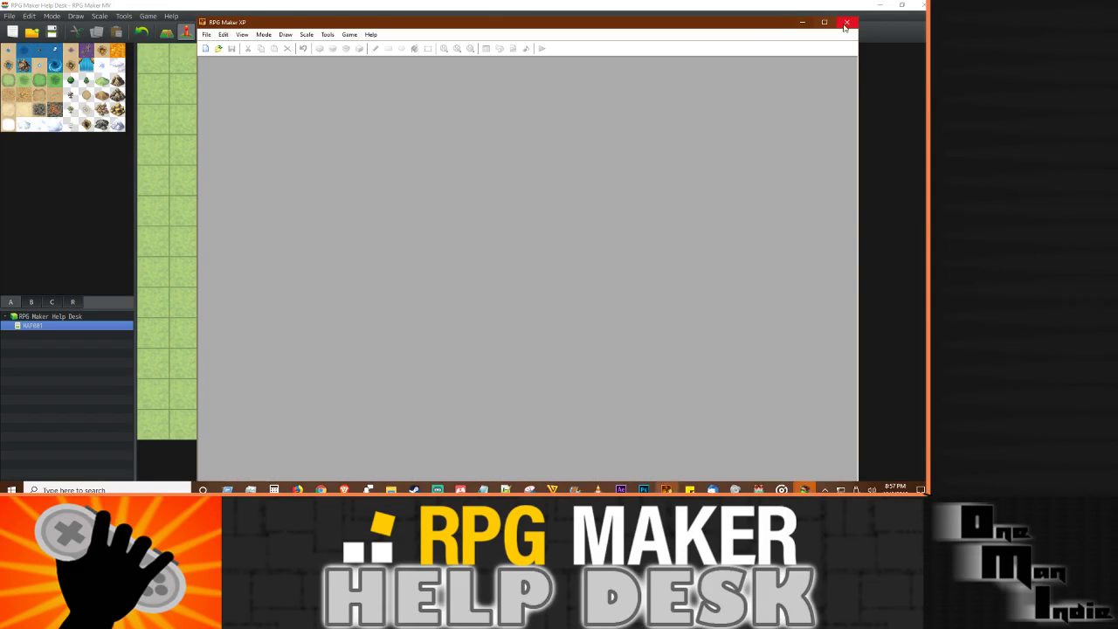
# Close the empty RPG Maker XP window and open the Monstructs Game project in RPG Maker XP.
pyautogui.click(846, 23)
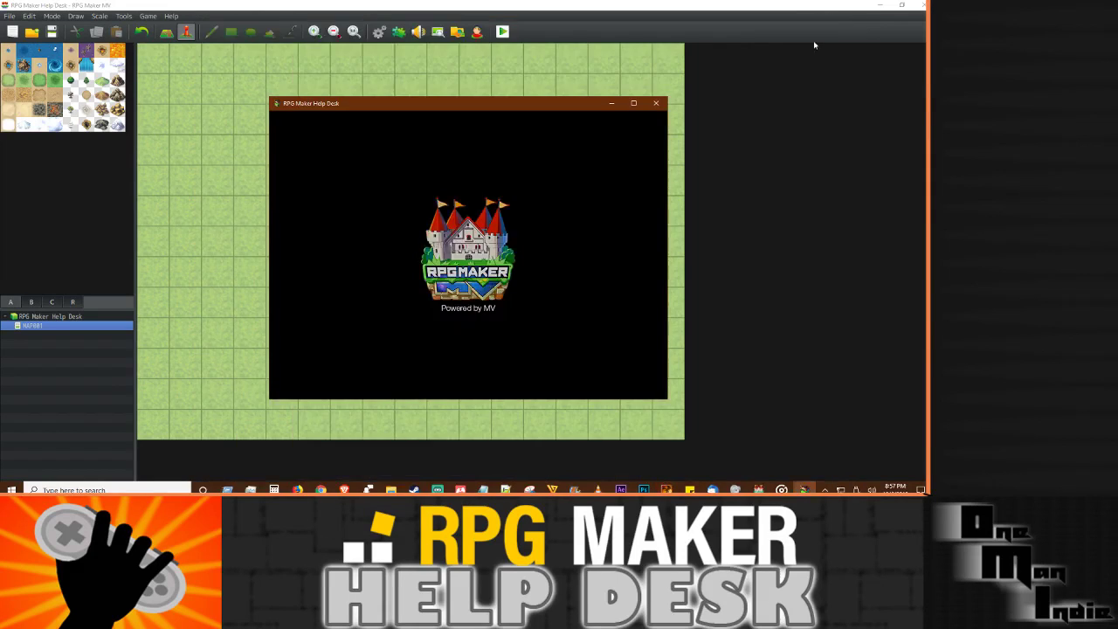
pyautogui.click(667, 490)
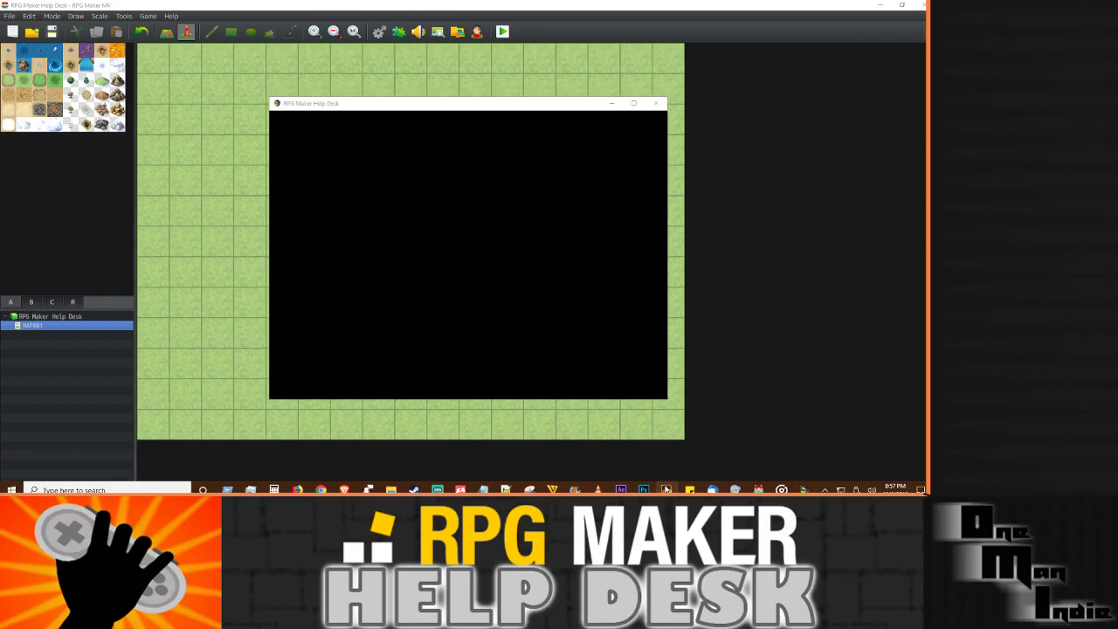
pyautogui.rightClick(666, 490)
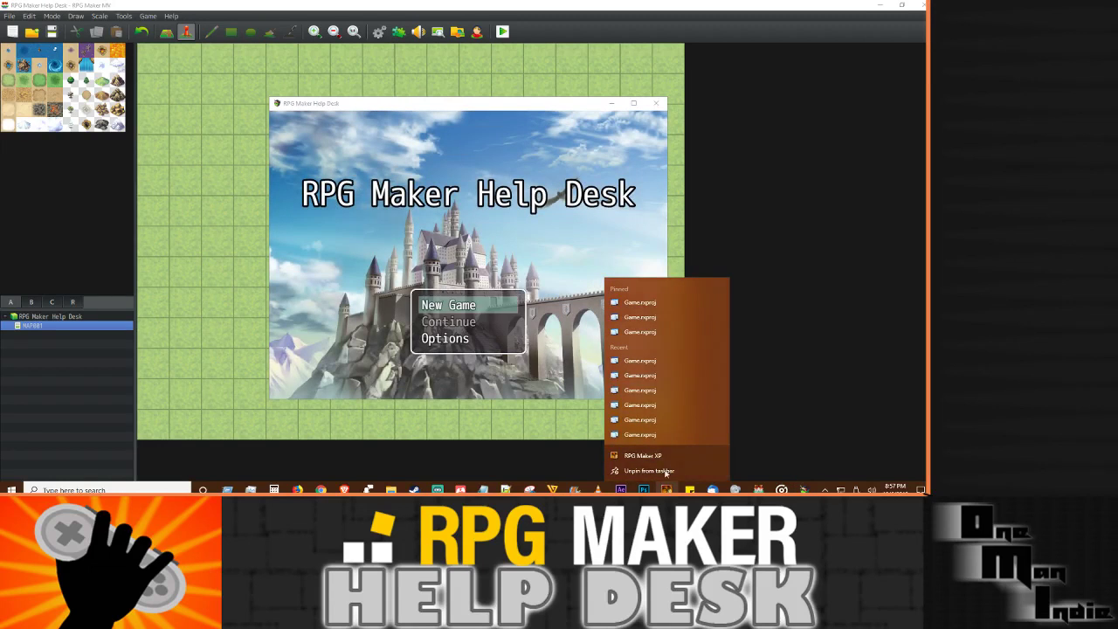
pyautogui.click(646, 315)
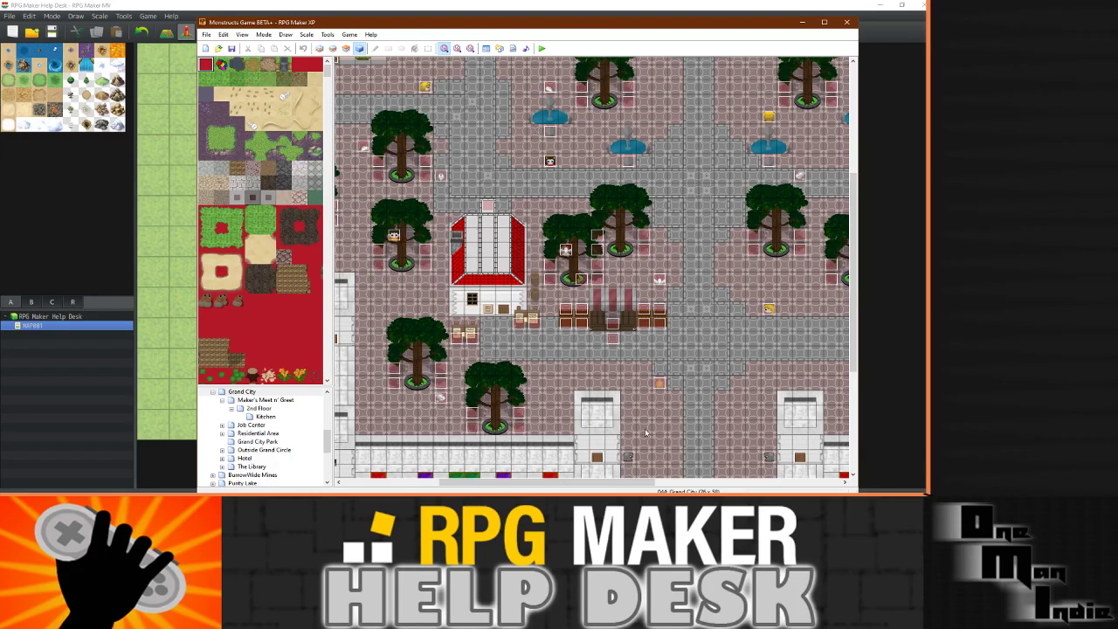
# Open the Tent common event in the Monstructs Game project's database.
pyautogui.click(486, 49)
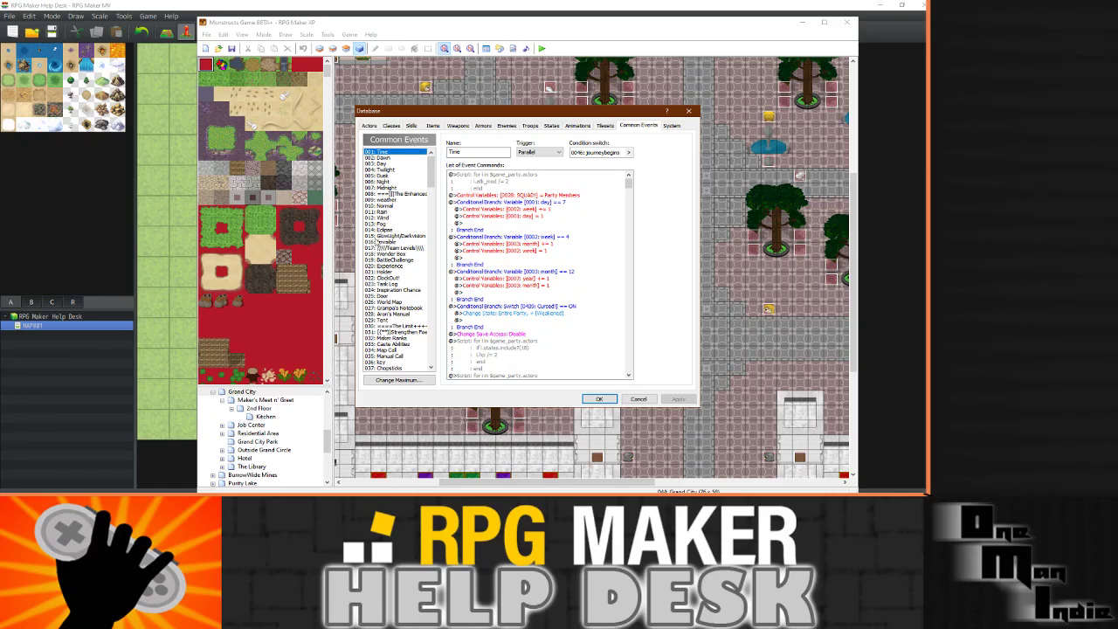
pyautogui.click(386, 320)
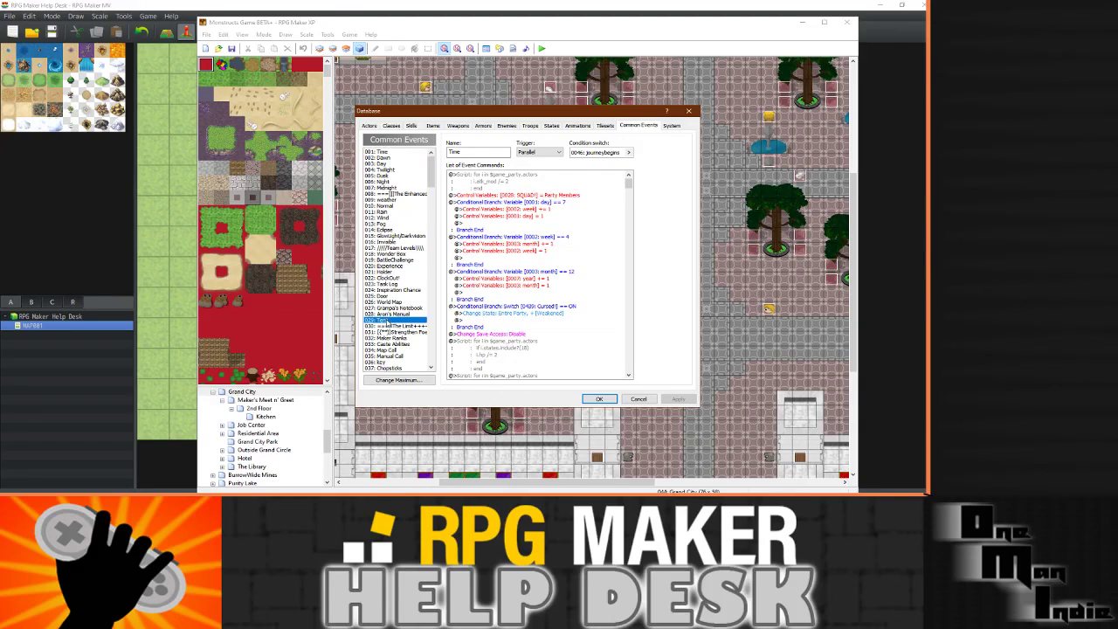
# Examine the Collapsable Tent item's settings in the database, and close the Monstructs Game project to return to the Help Desk project.
pyautogui.click(434, 124)
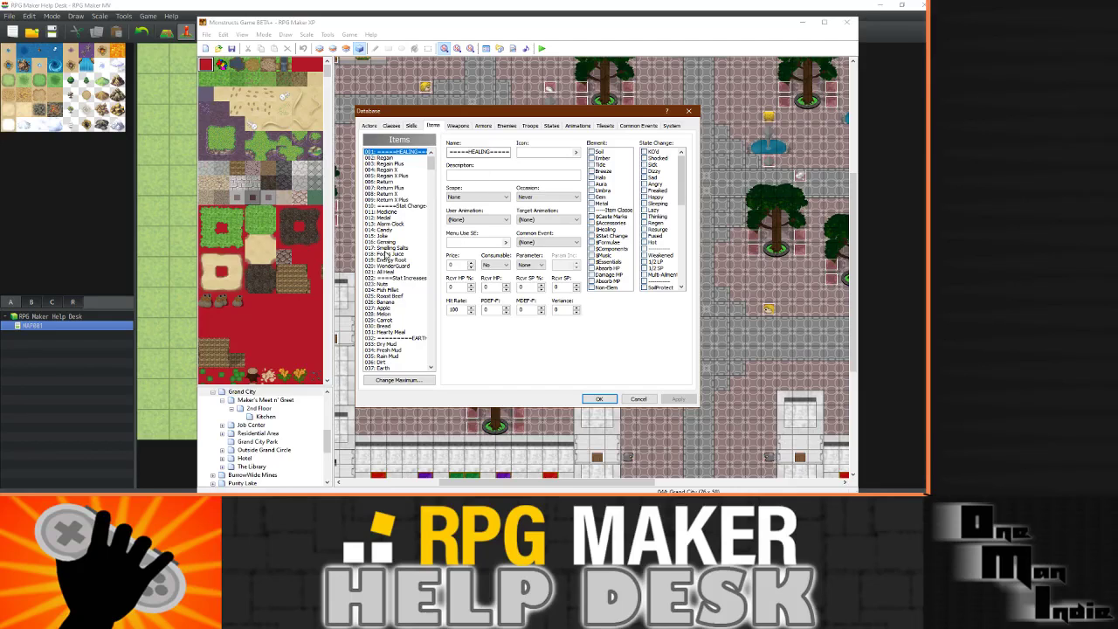
pyautogui.scroll(-20, 396, 254)
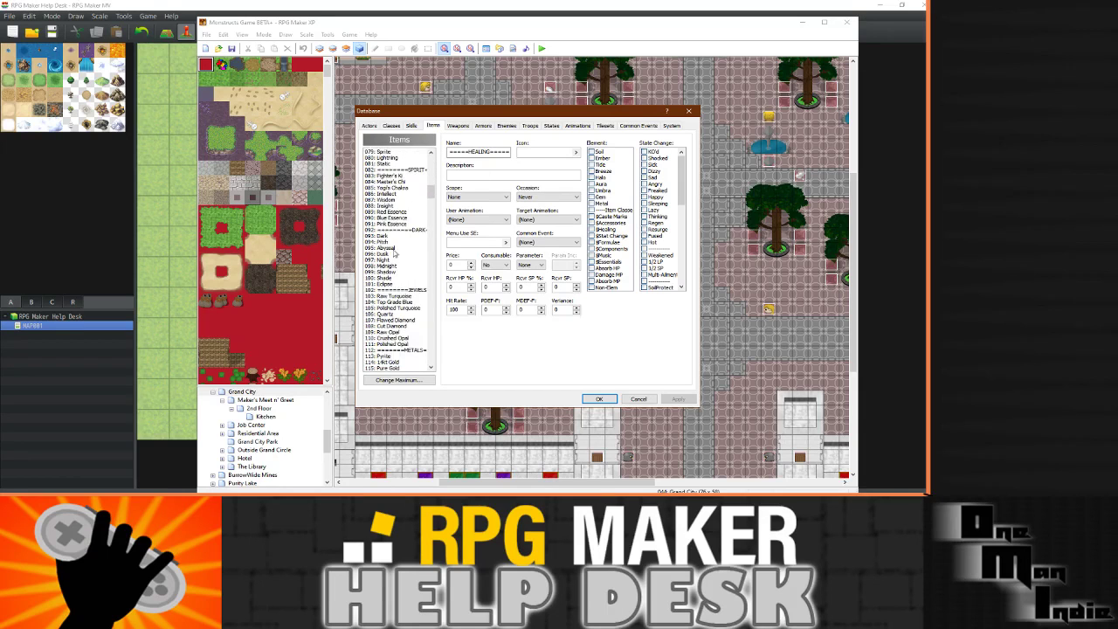
pyautogui.scroll(-18, 394, 253)
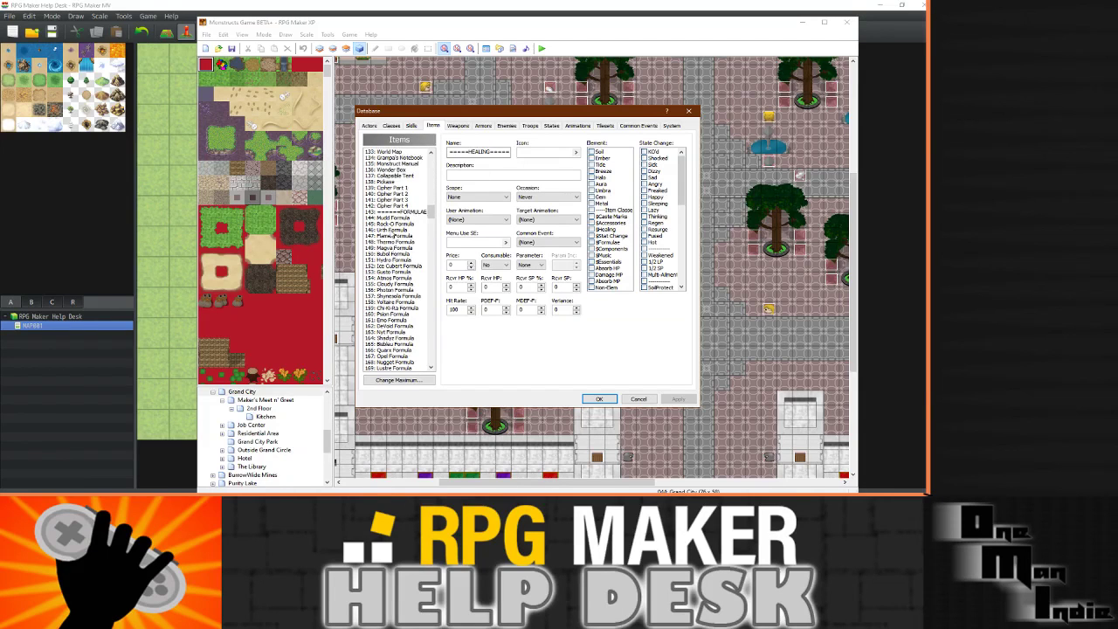
pyautogui.click(412, 176)
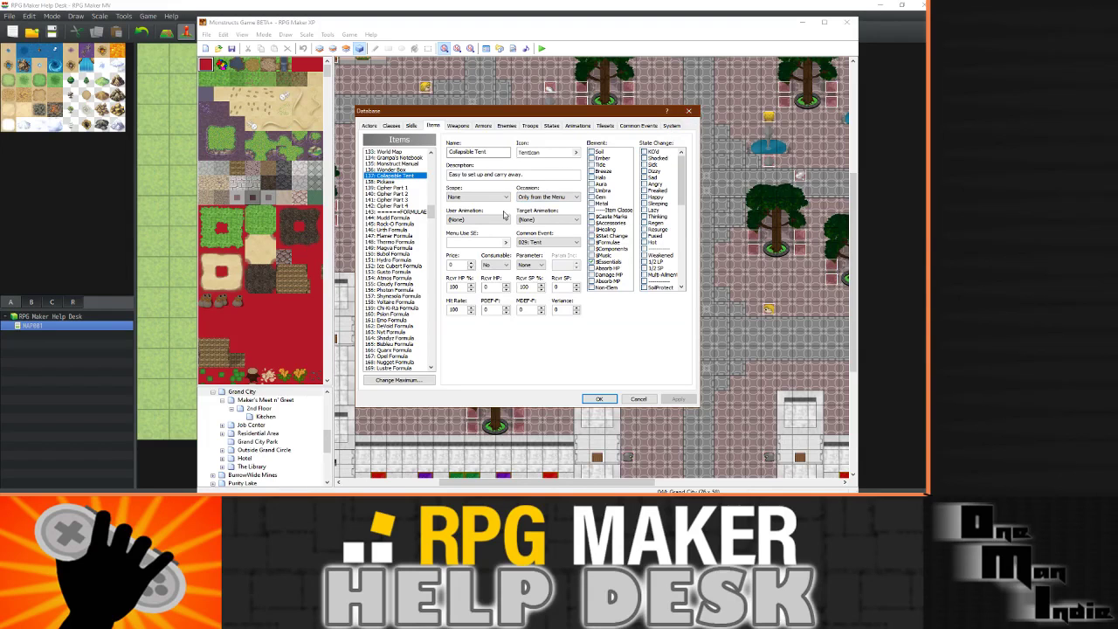
pyautogui.click(688, 111)
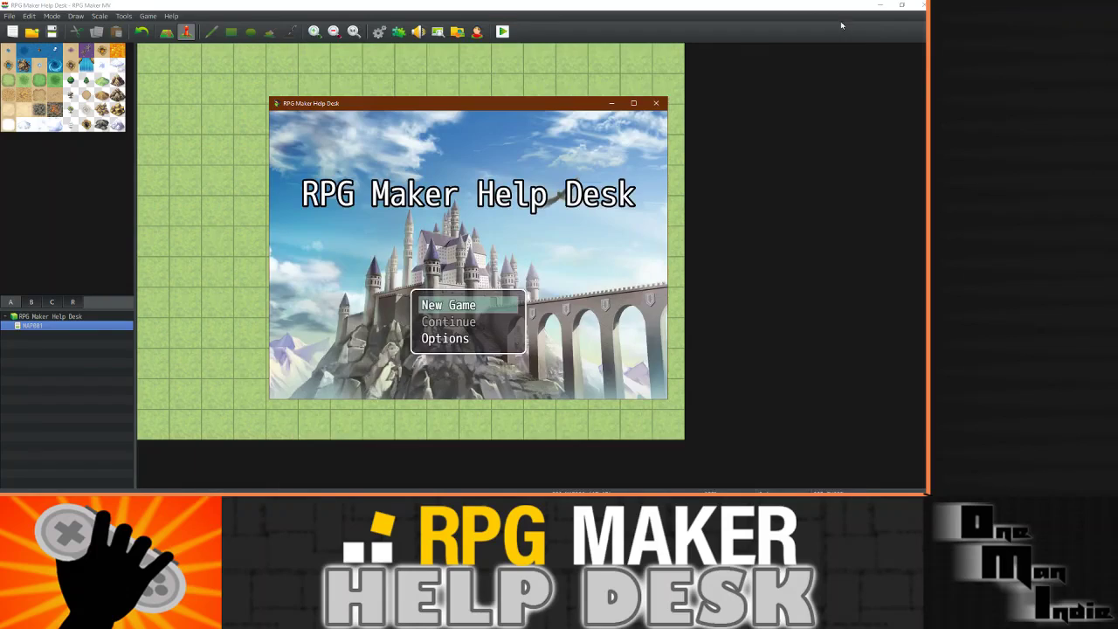
pyautogui.click(846, 21)
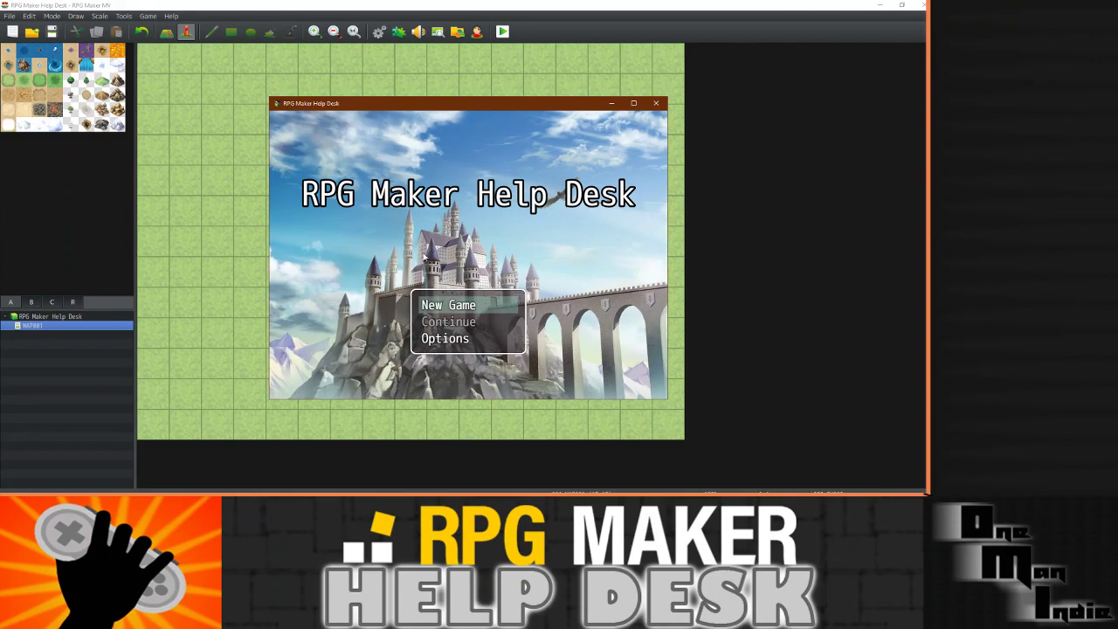
# Start a new game in the playtest, try using the Safe House GEM away from a save point, and close the playtest.
pyautogui.click(447, 308)
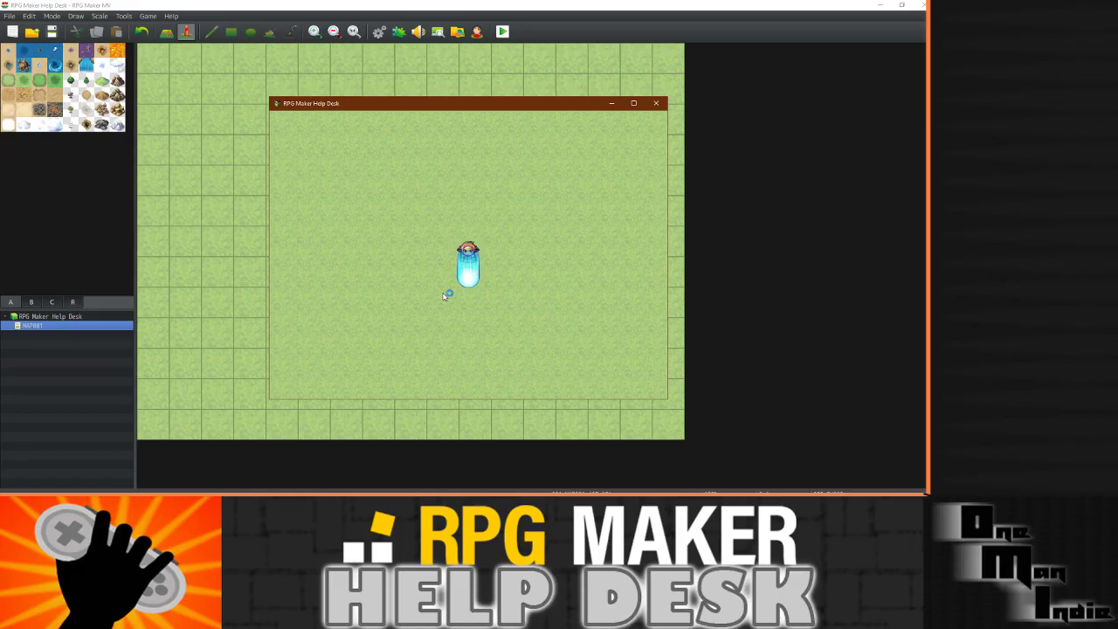
pyautogui.press('Escape')
pyautogui.press('Return')
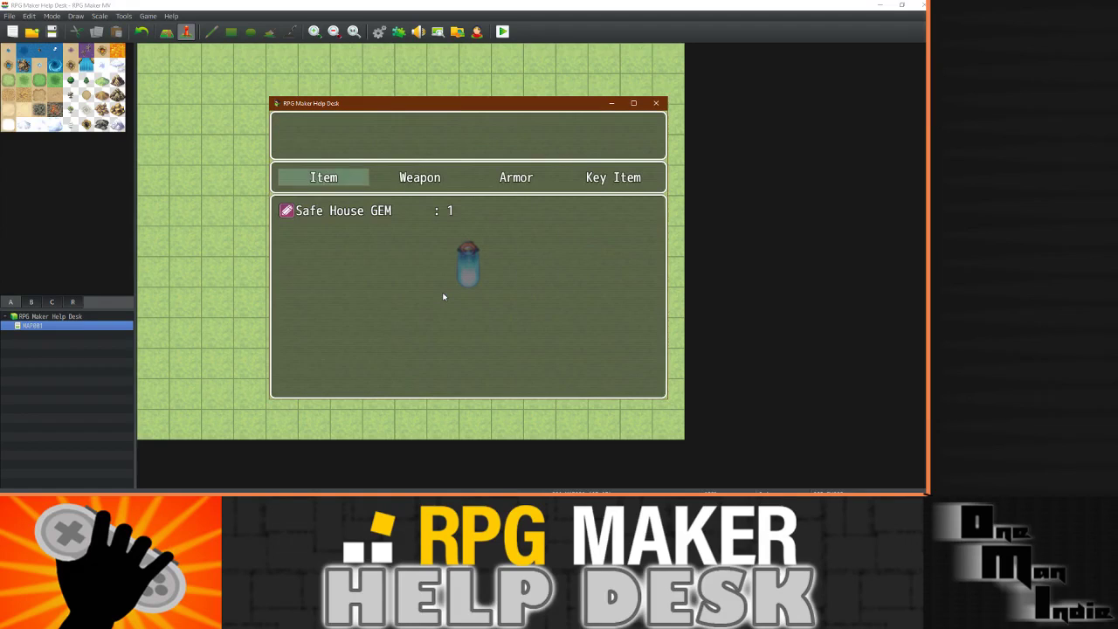
pyautogui.press('Return')
pyautogui.press('Return')
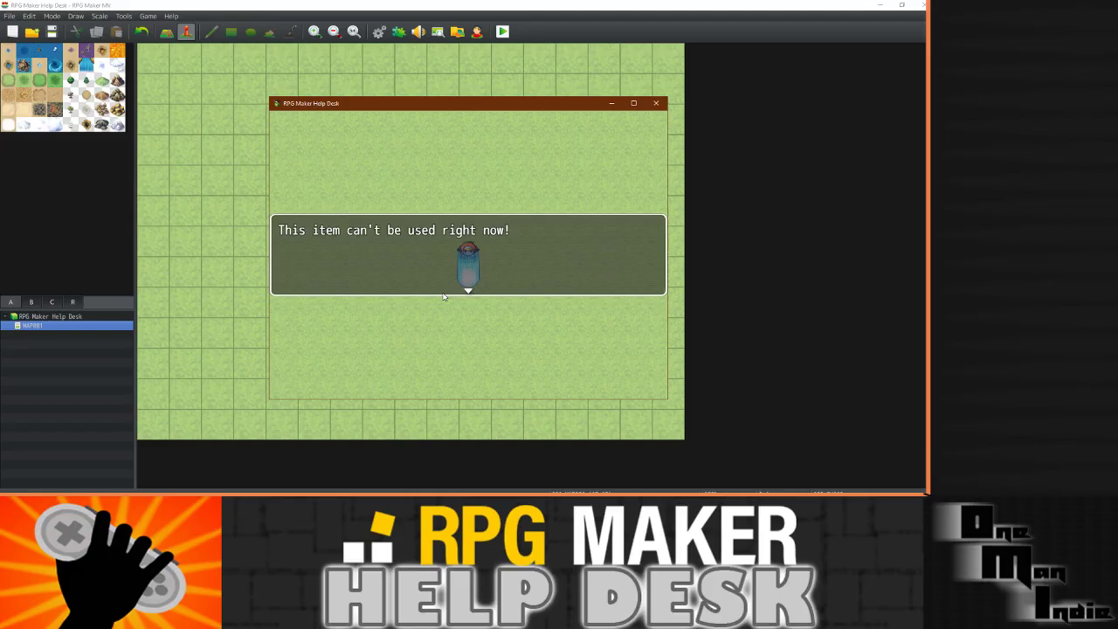
pyautogui.press('Return')
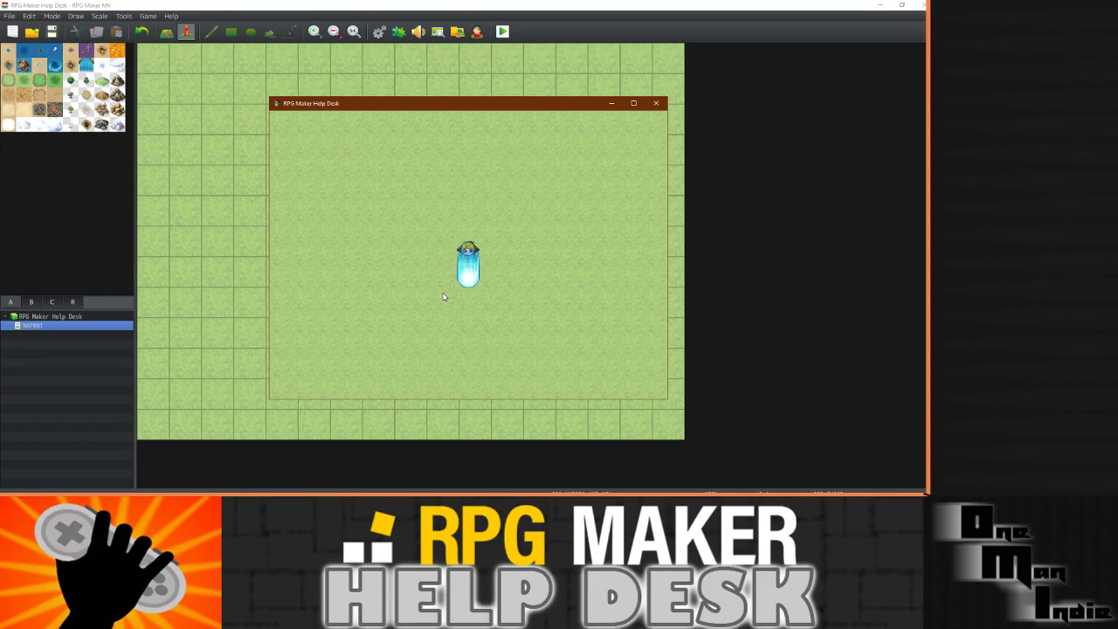
pyautogui.press('Escape')
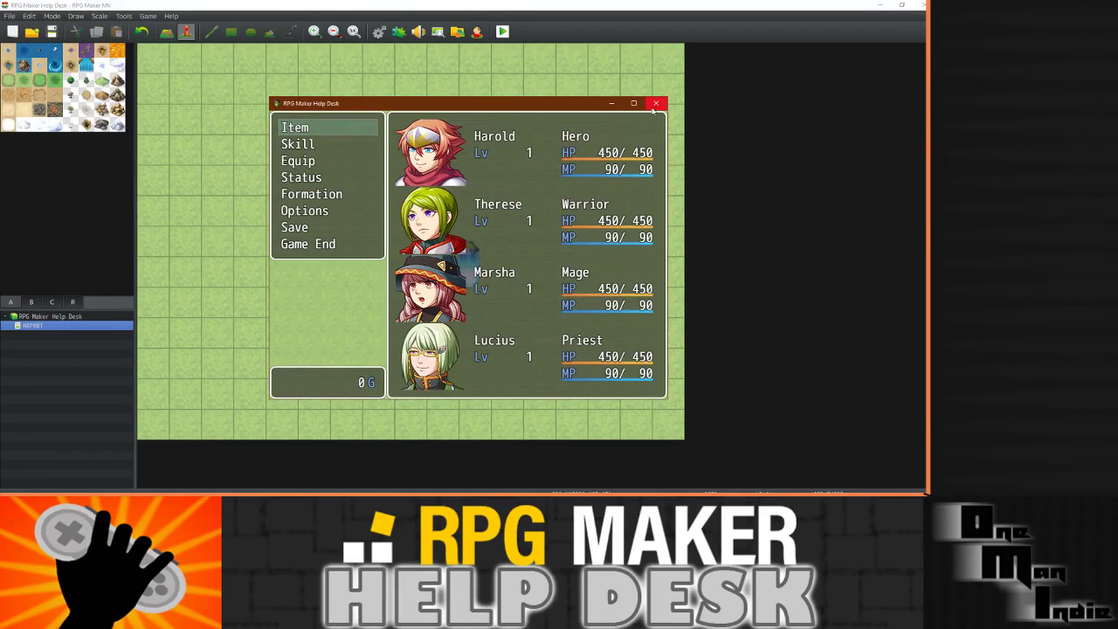
pyautogui.press('Escape')
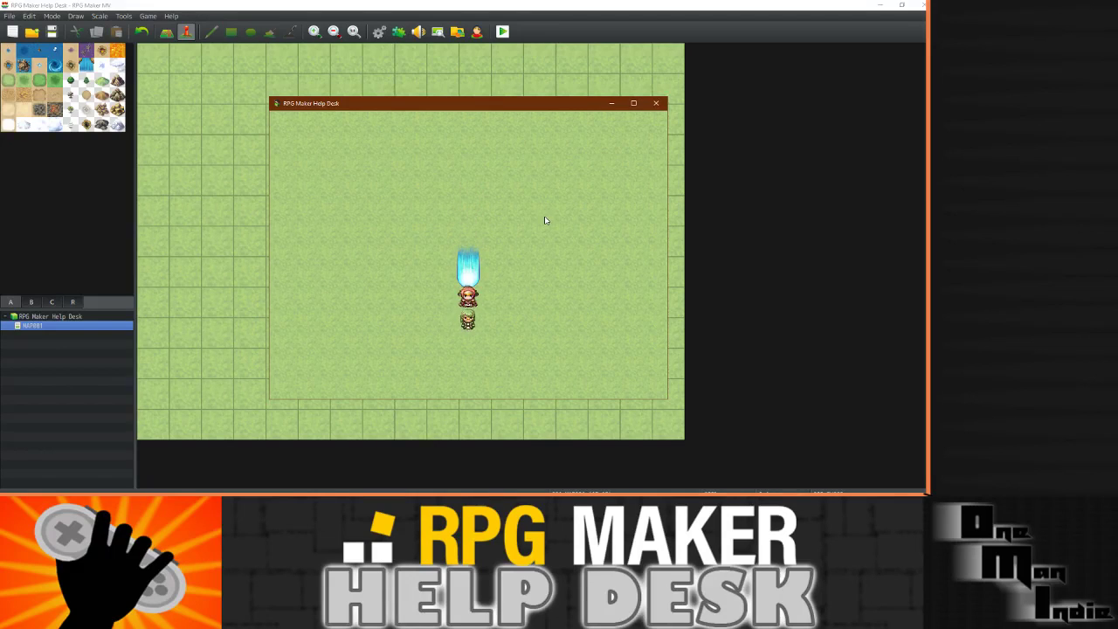
pyautogui.click(656, 103)
# Turn off the Through option of the save point event EV001 and set its priority to Below characters.
pyautogui.click(407, 274)
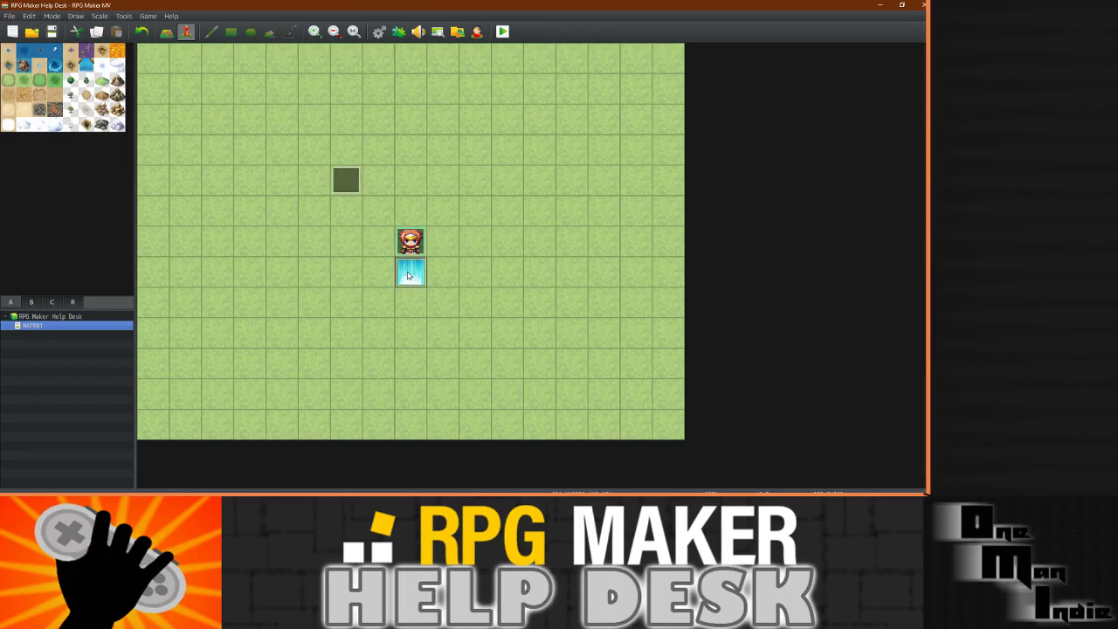
pyautogui.doubleClick(407, 274)
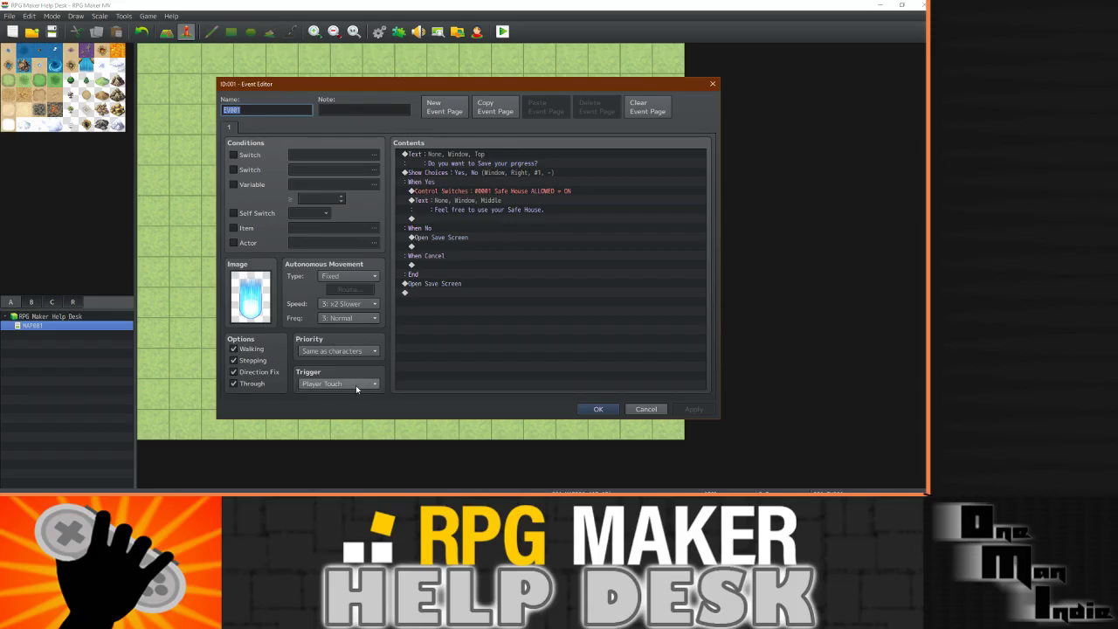
pyautogui.moveTo(356, 385)
pyautogui.click(249, 383)
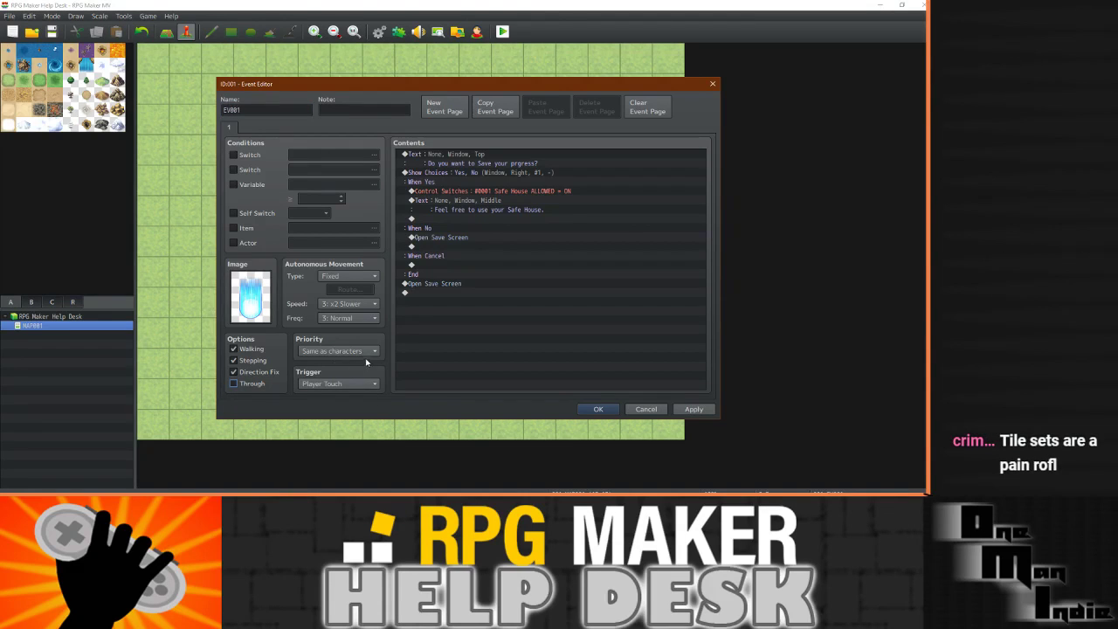
pyautogui.click(362, 351)
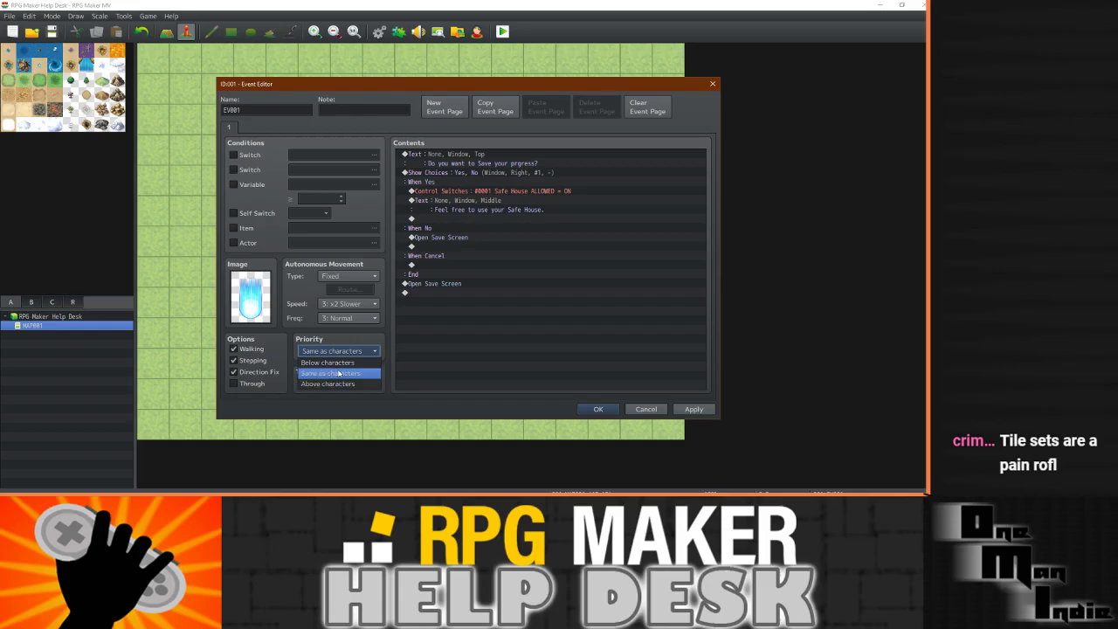
pyautogui.click(328, 363)
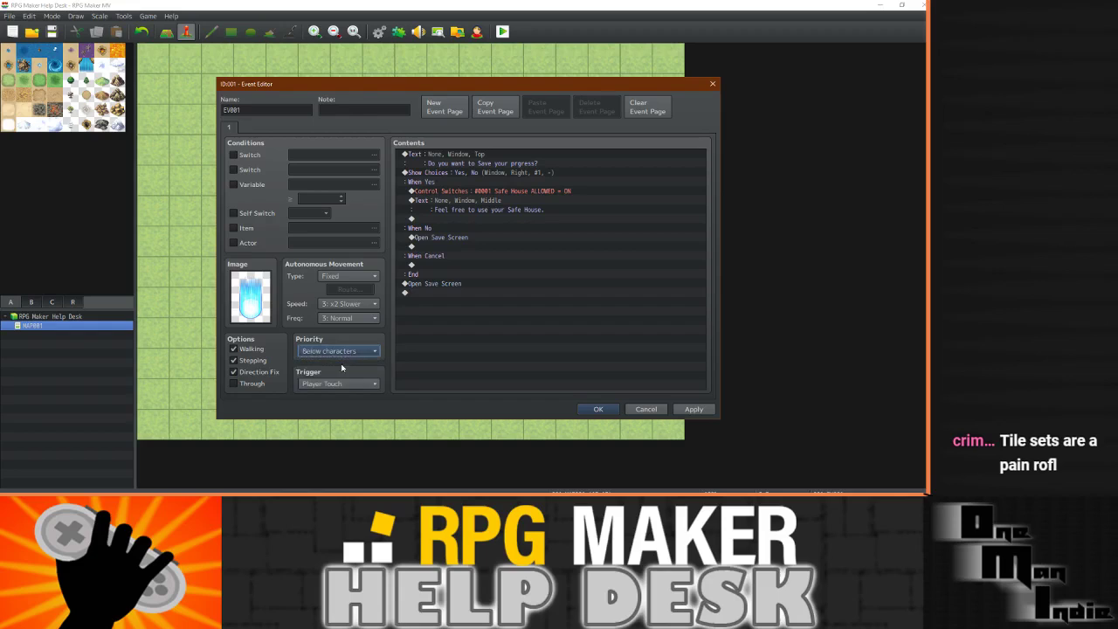
pyautogui.click(711, 411)
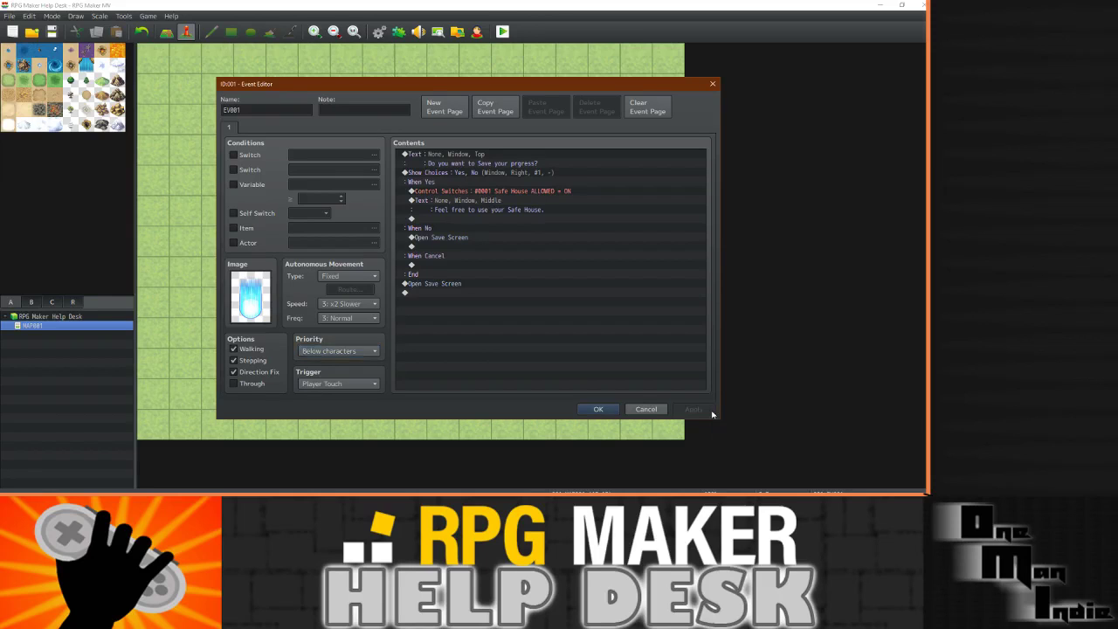
pyautogui.click(599, 409)
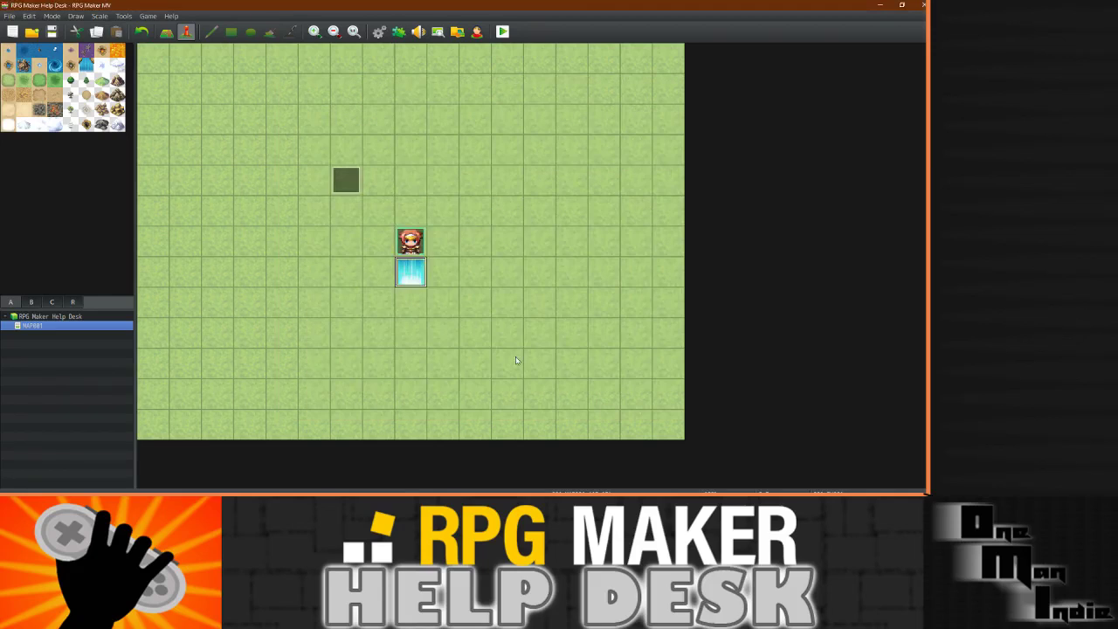
# Set the autonomous movement frequency of the save point event to 2: Lower.
pyautogui.doubleClick(411, 273)
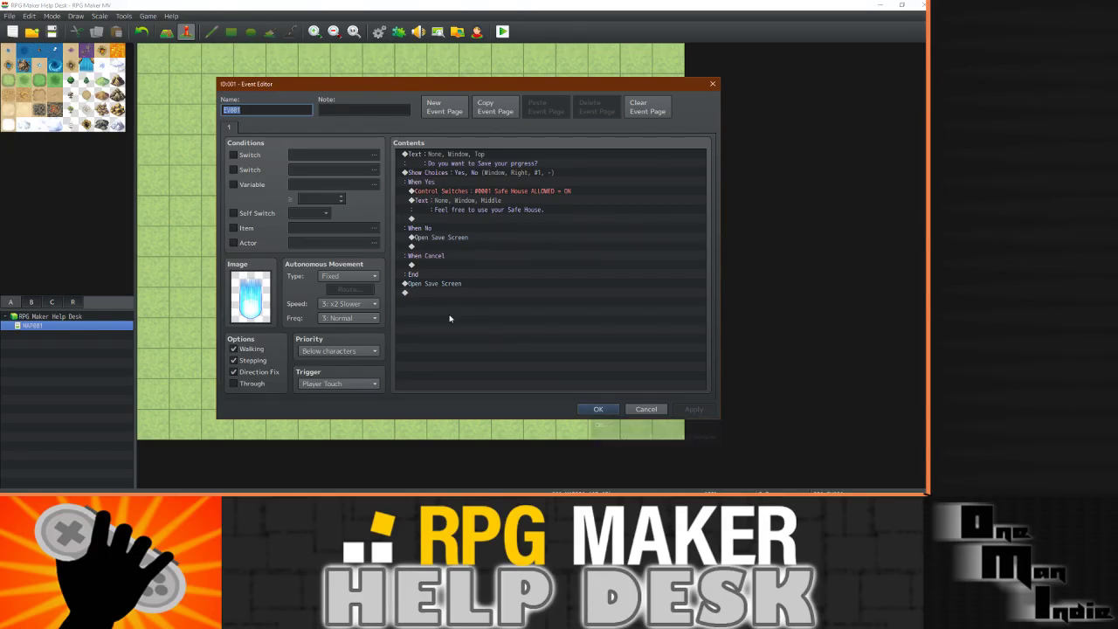
pyautogui.click(366, 319)
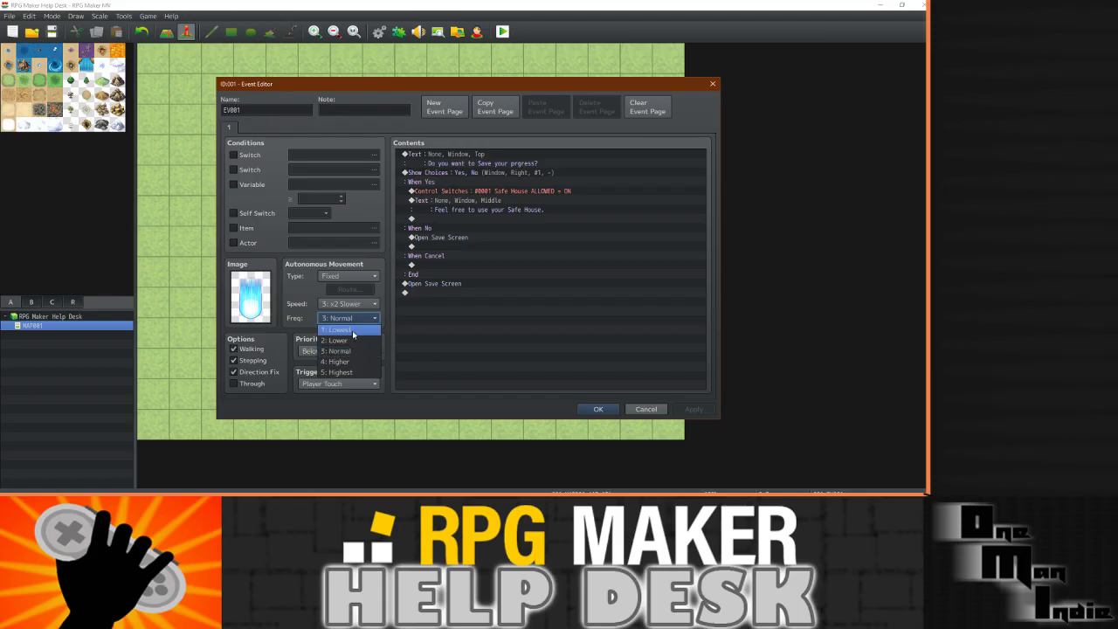
pyautogui.click(349, 340)
pyautogui.click(709, 410)
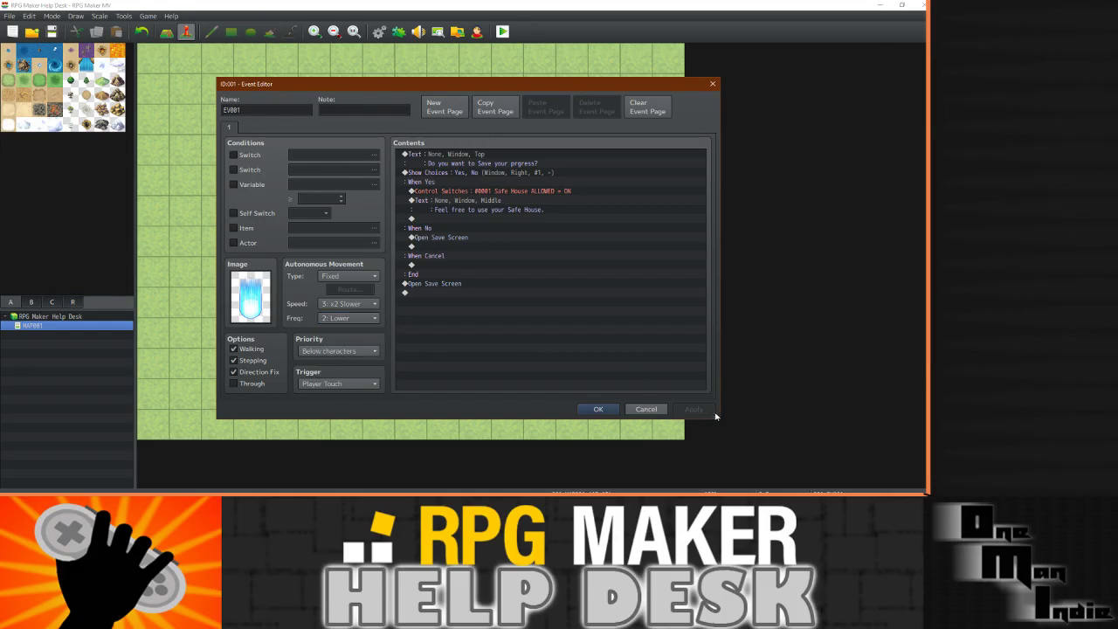
pyautogui.click(599, 408)
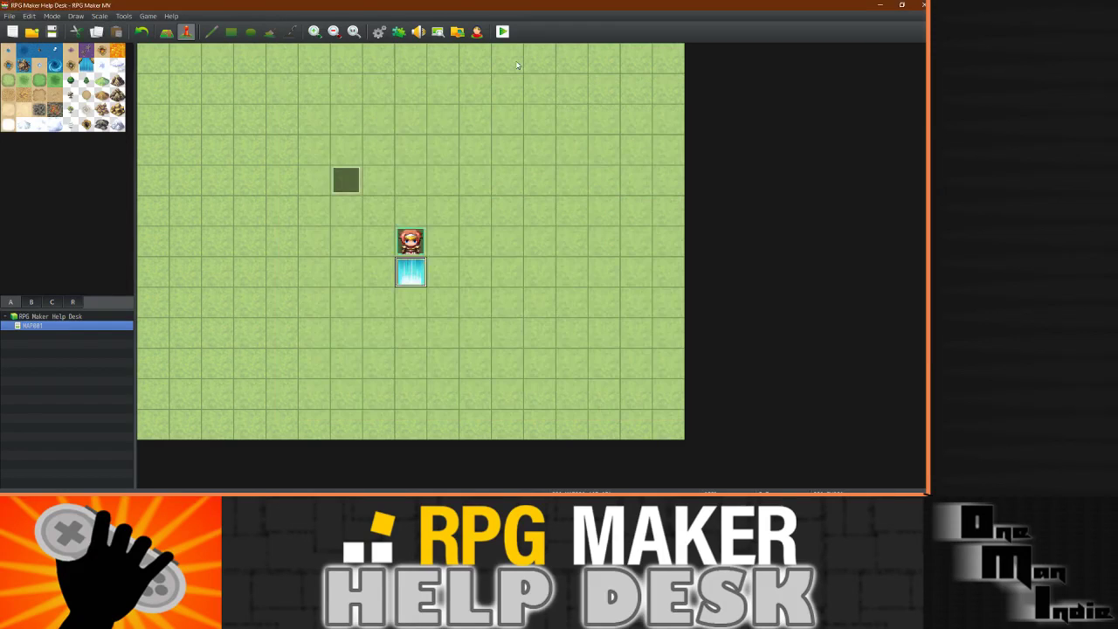
# Save the game changes and playtest the save point by answering Yes to its save question, closing the playtest at the save screen.
pyautogui.click(502, 32)
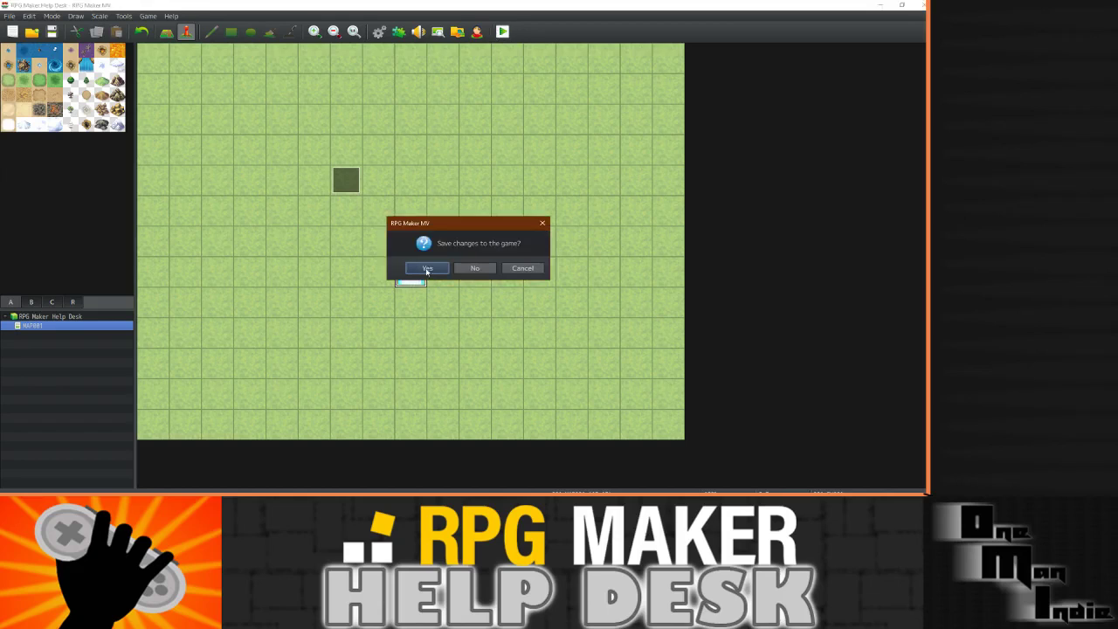
pyautogui.click(427, 268)
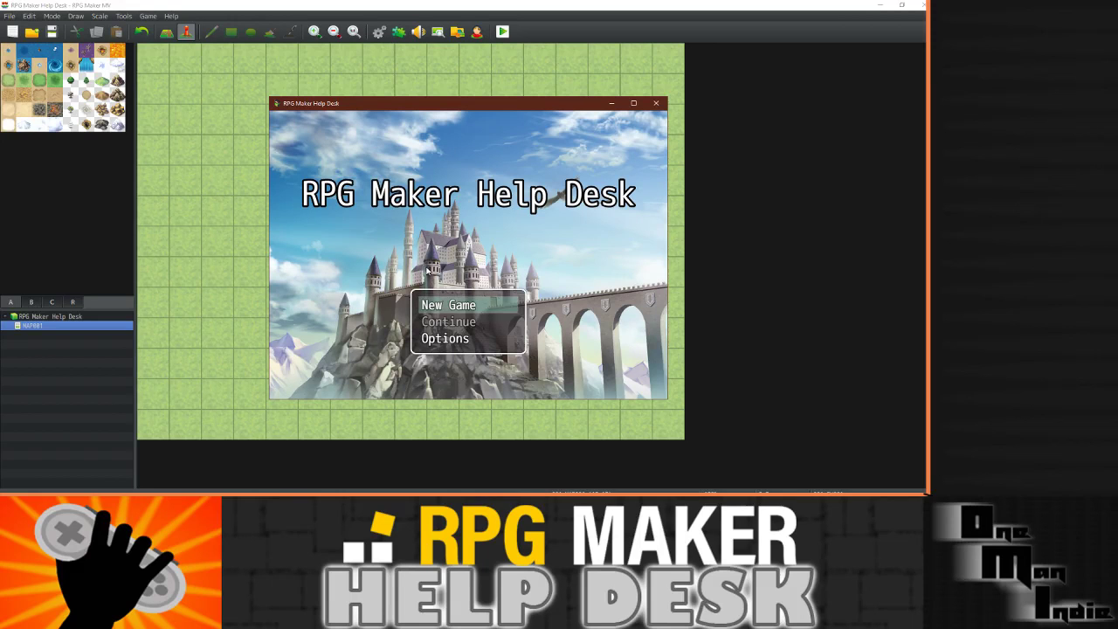
pyautogui.press('Return')
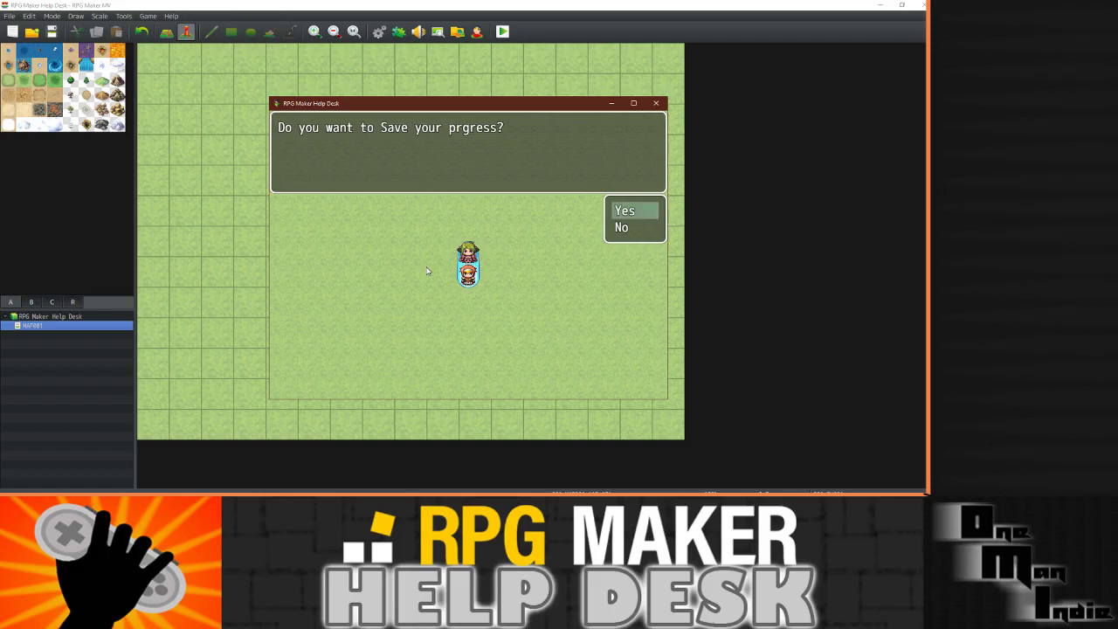
pyautogui.press('Return')
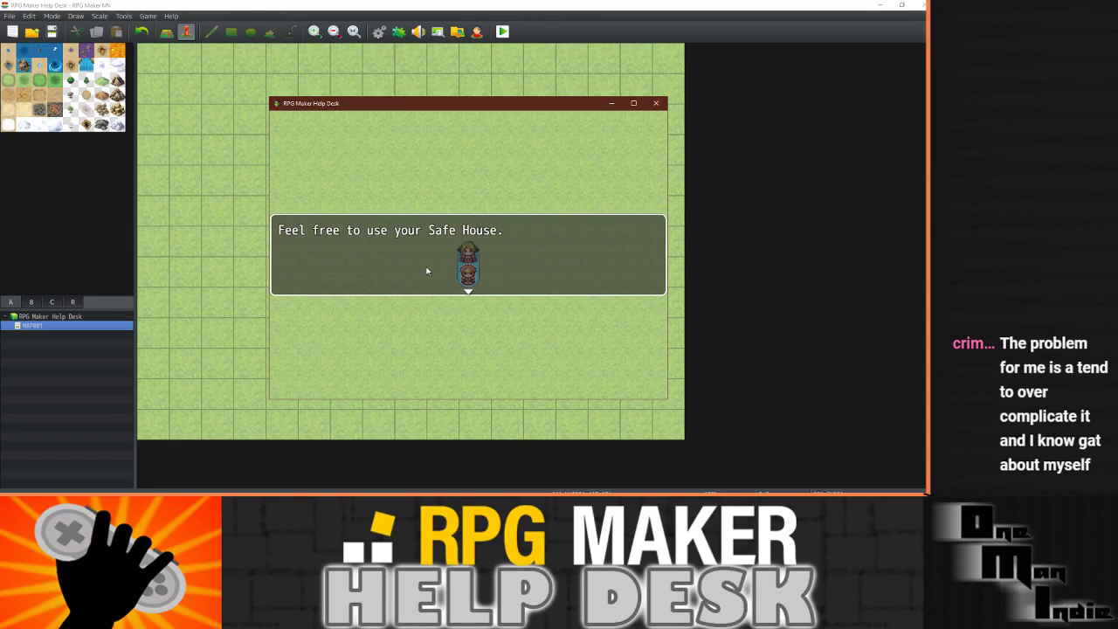
pyautogui.press('Return')
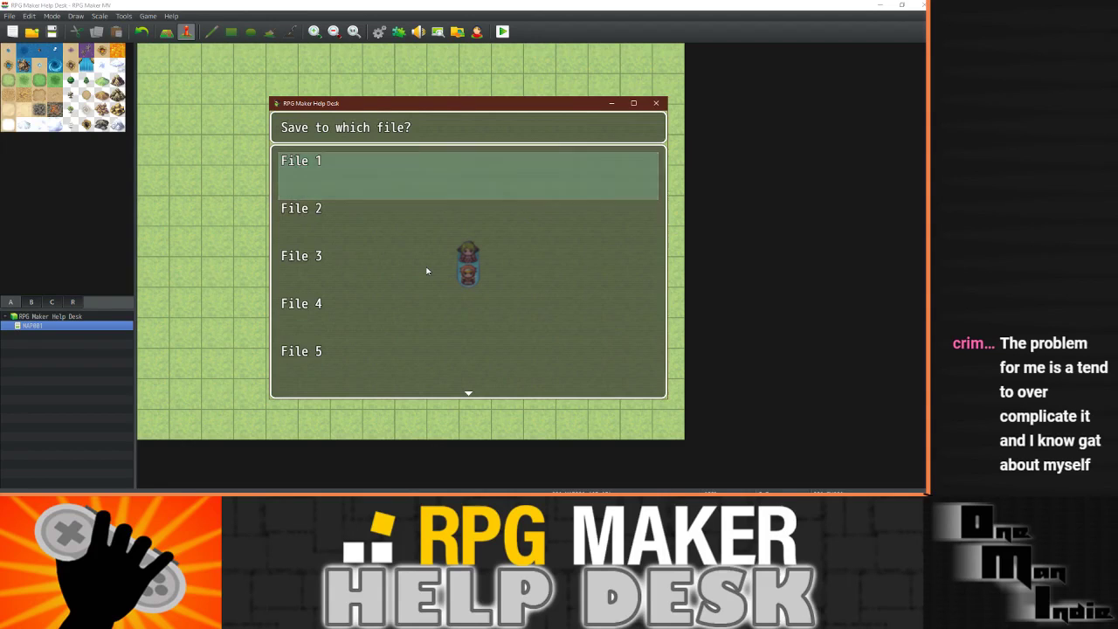
pyautogui.click(654, 104)
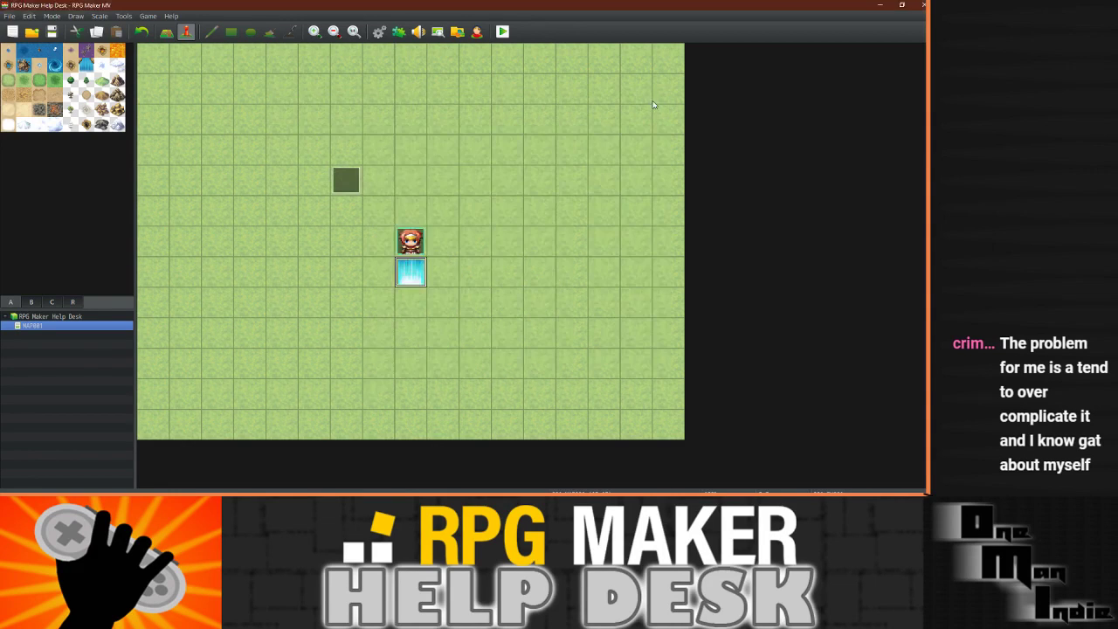
# Delete the final Open Save Screen command after the choice block in the save point event.
pyautogui.doubleClick(422, 273)
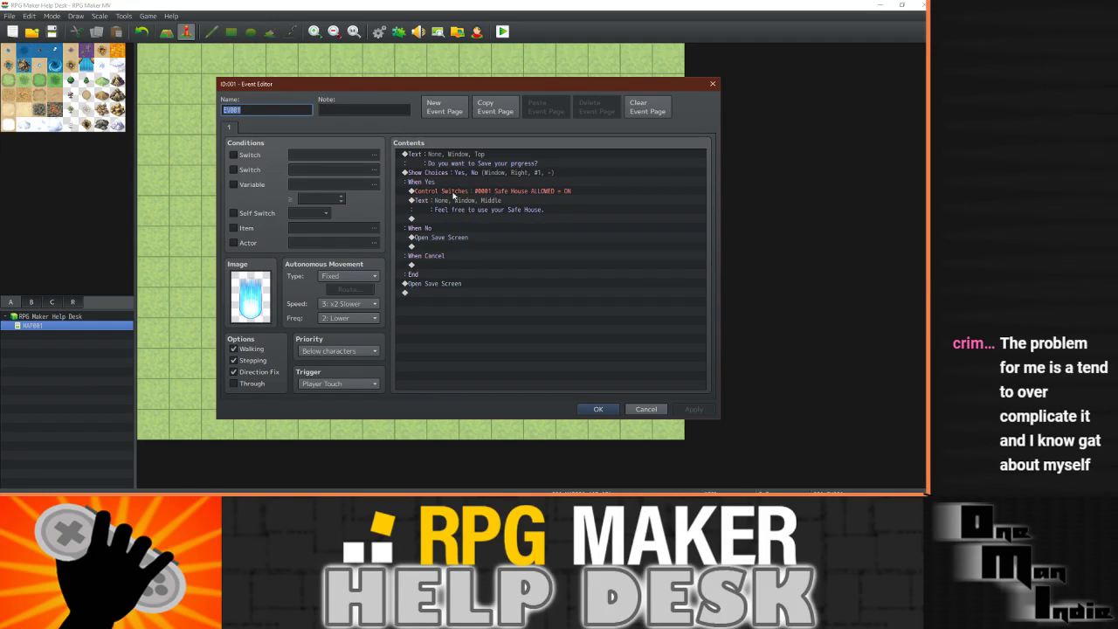
pyautogui.click(461, 164)
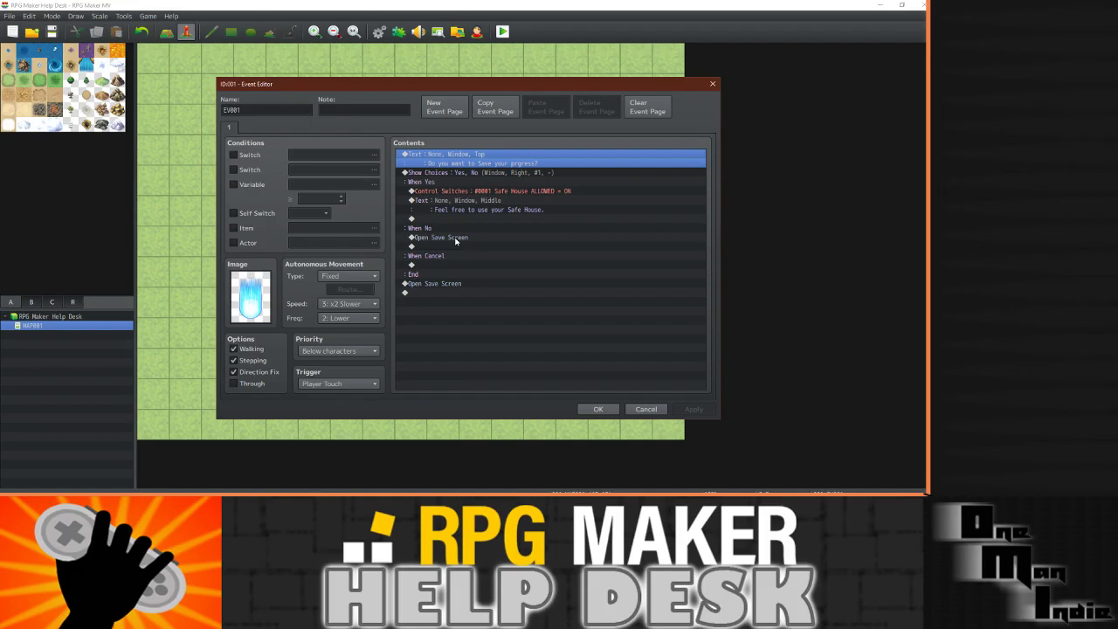
pyautogui.click(437, 284)
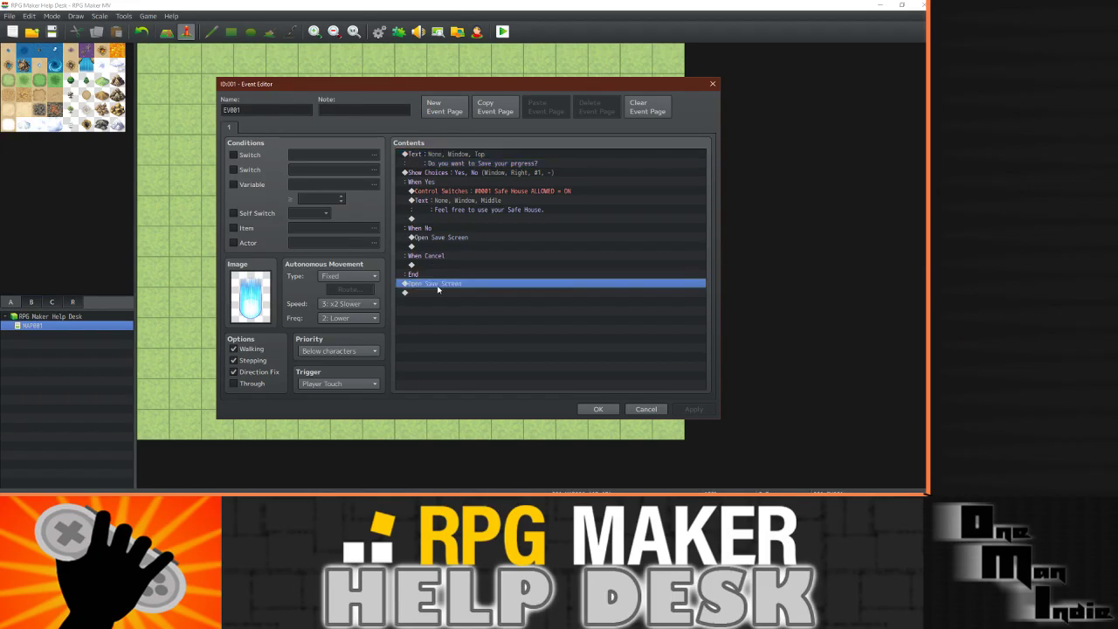
pyautogui.press('Delete')
pyautogui.click(588, 409)
# Save the game with the edited save point event and launch a new playtest.
pyautogui.click(504, 33)
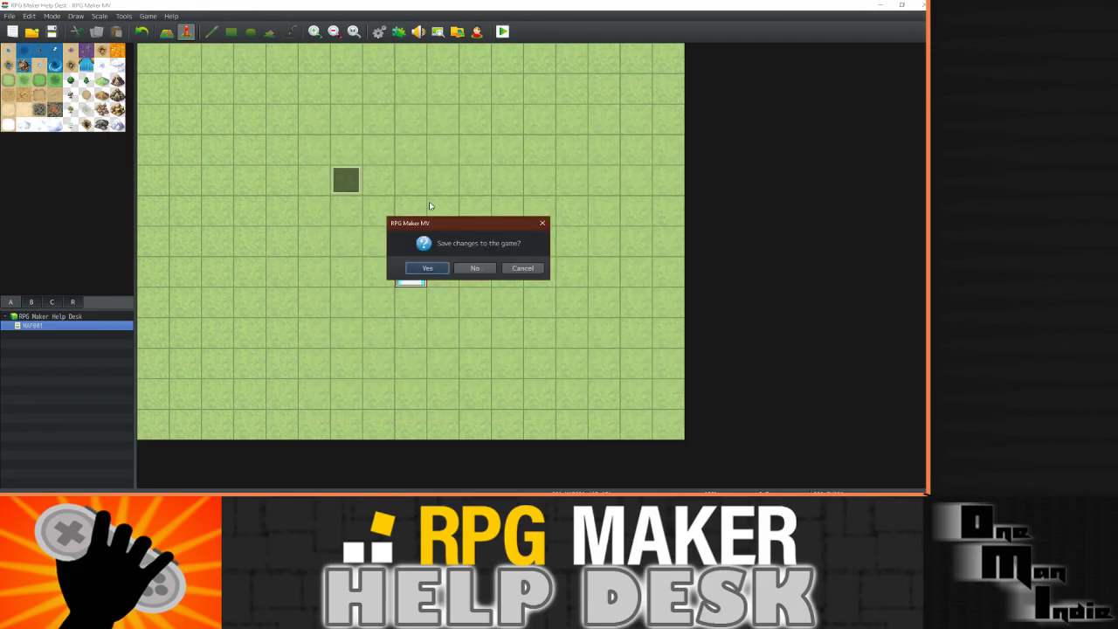
pyautogui.click(433, 269)
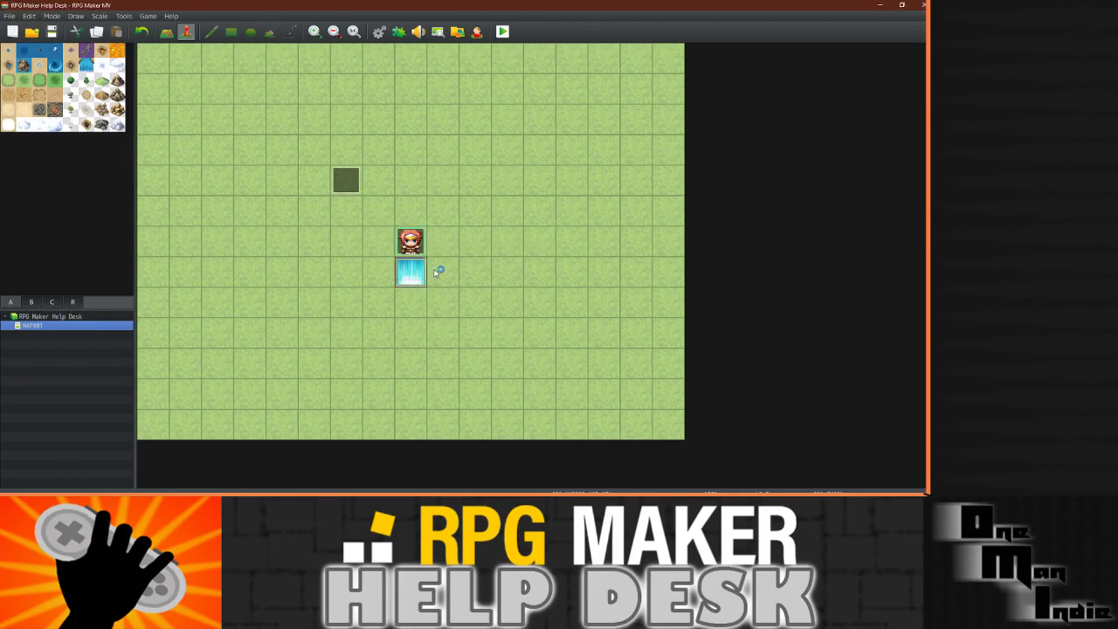
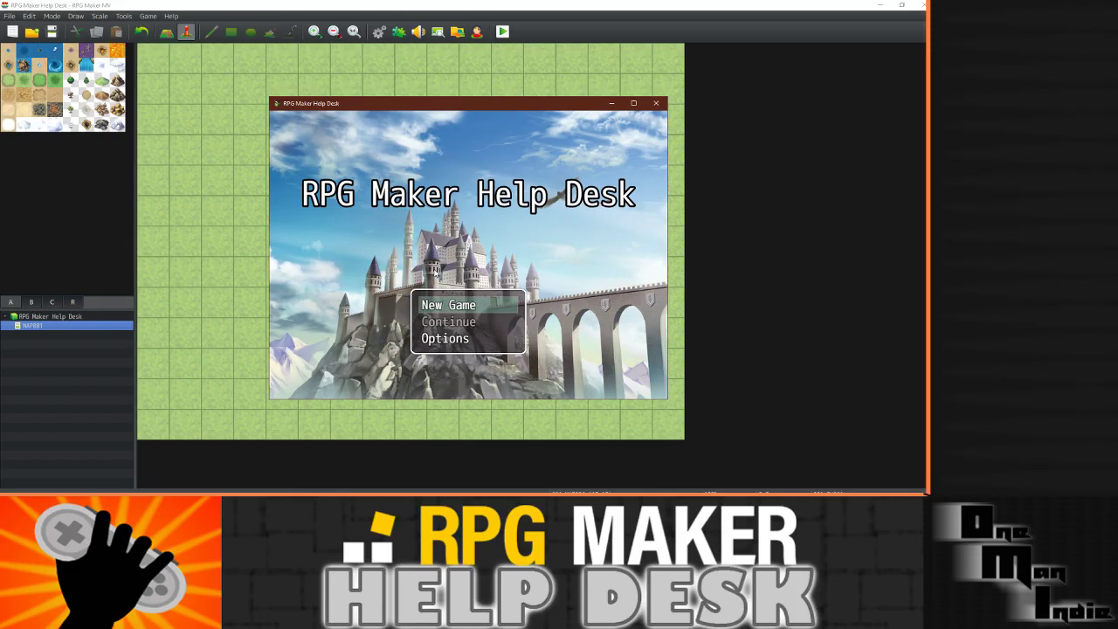
# Start a new game, answer Yes at the save point, and use the Safe House GEM to rest the party.
pyautogui.press('Return')
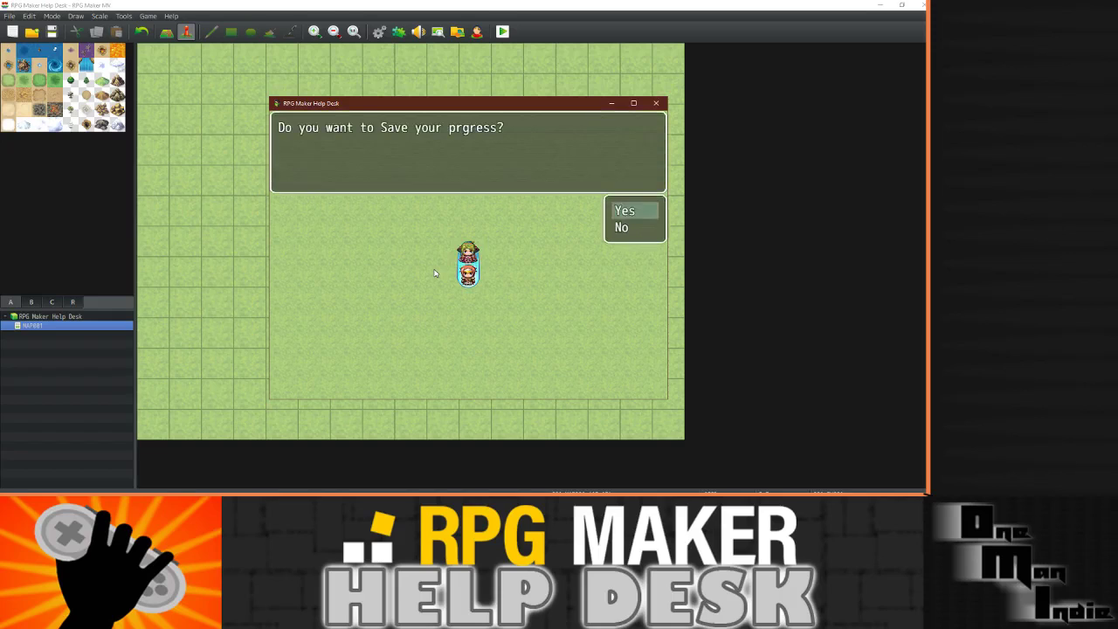
pyautogui.press('Return')
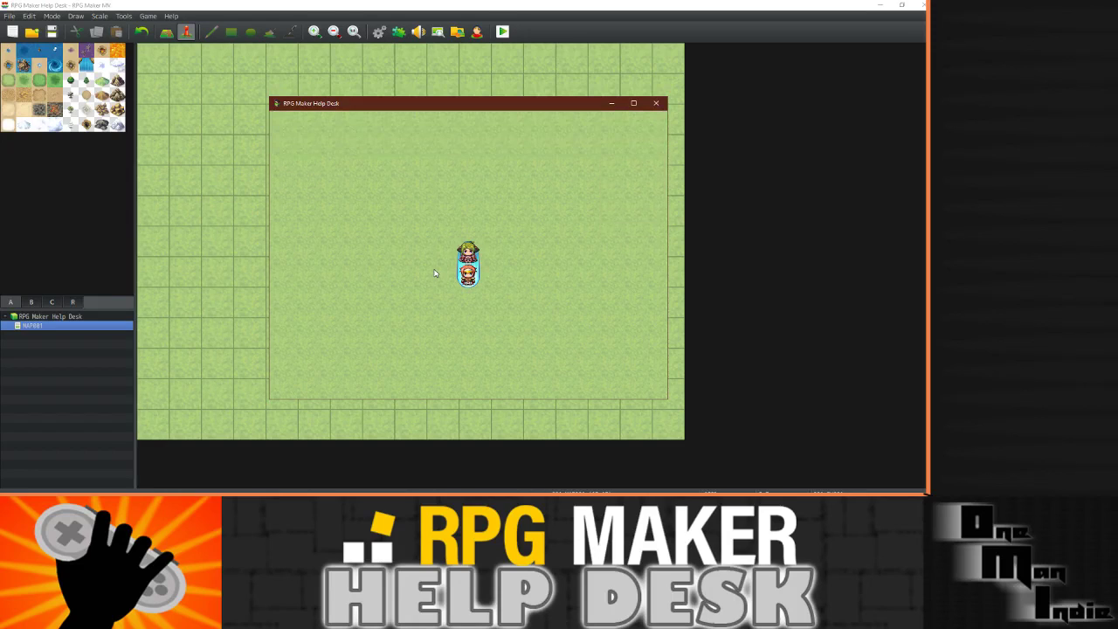
pyautogui.press('Return')
pyautogui.press('Escape')
pyautogui.press('Return')
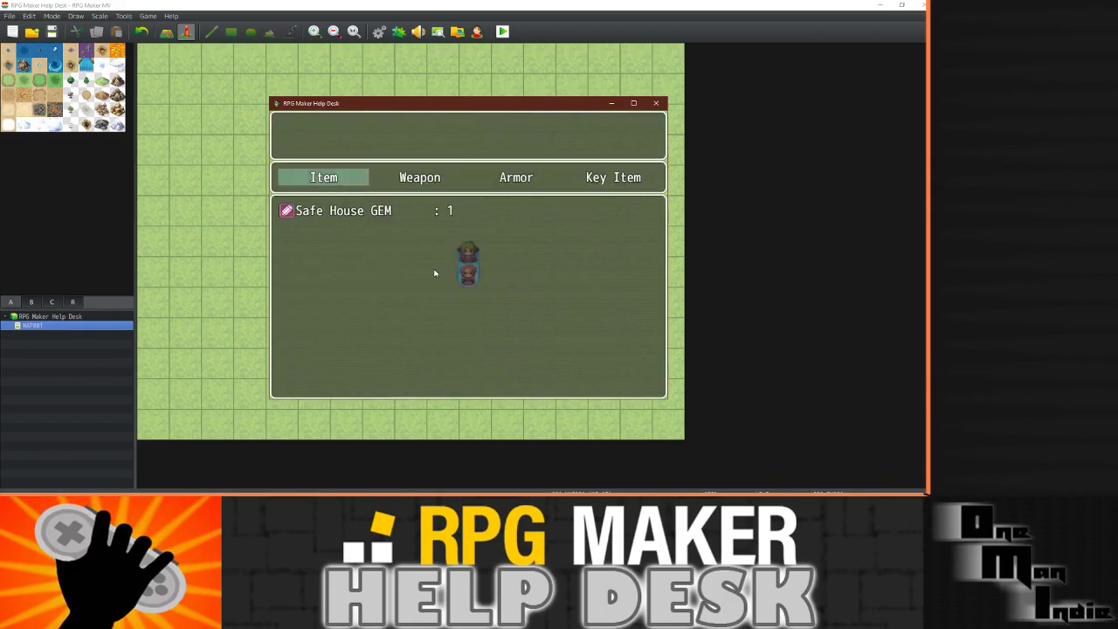
pyautogui.press('Return')
pyautogui.press('Return')
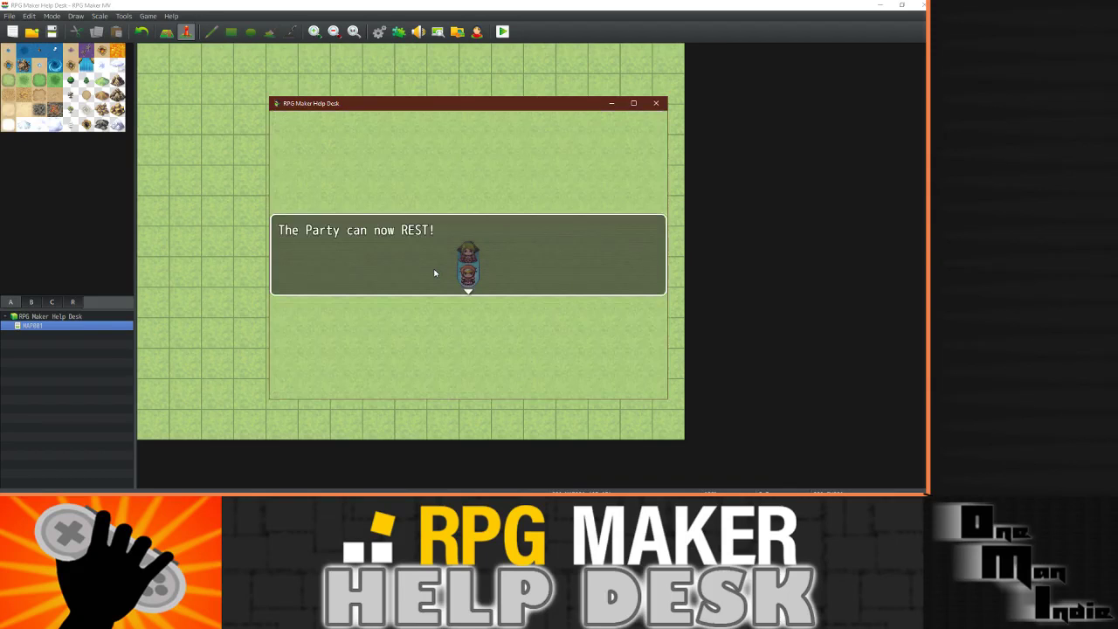
pyautogui.press('Return')
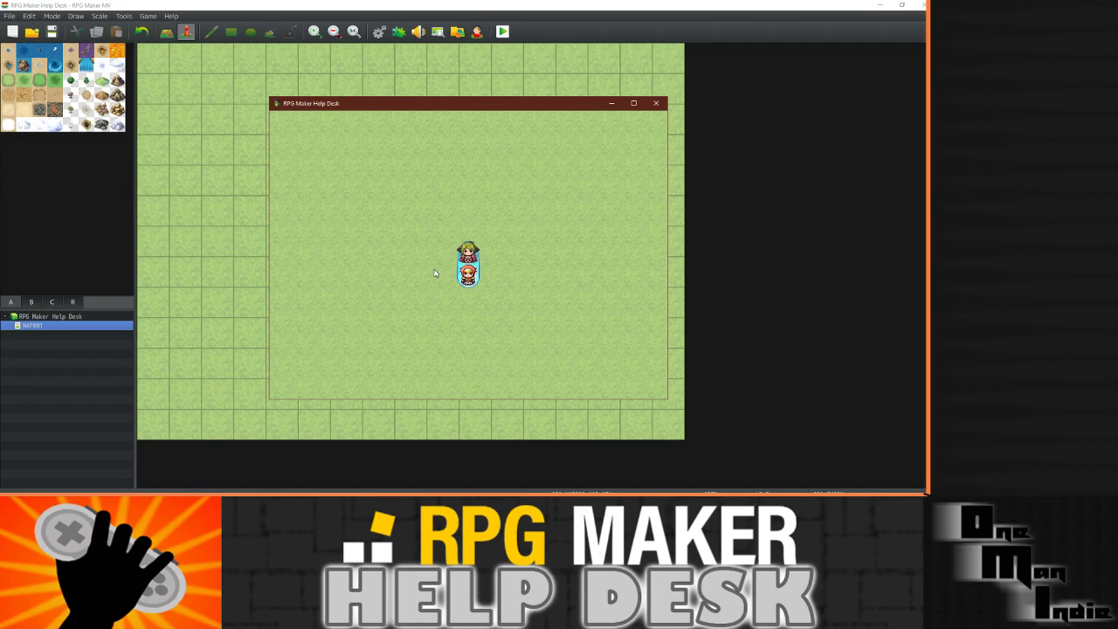
# Check the party's HP and MP and the item inventory after resting, and close the playtest.
pyautogui.press('Escape')
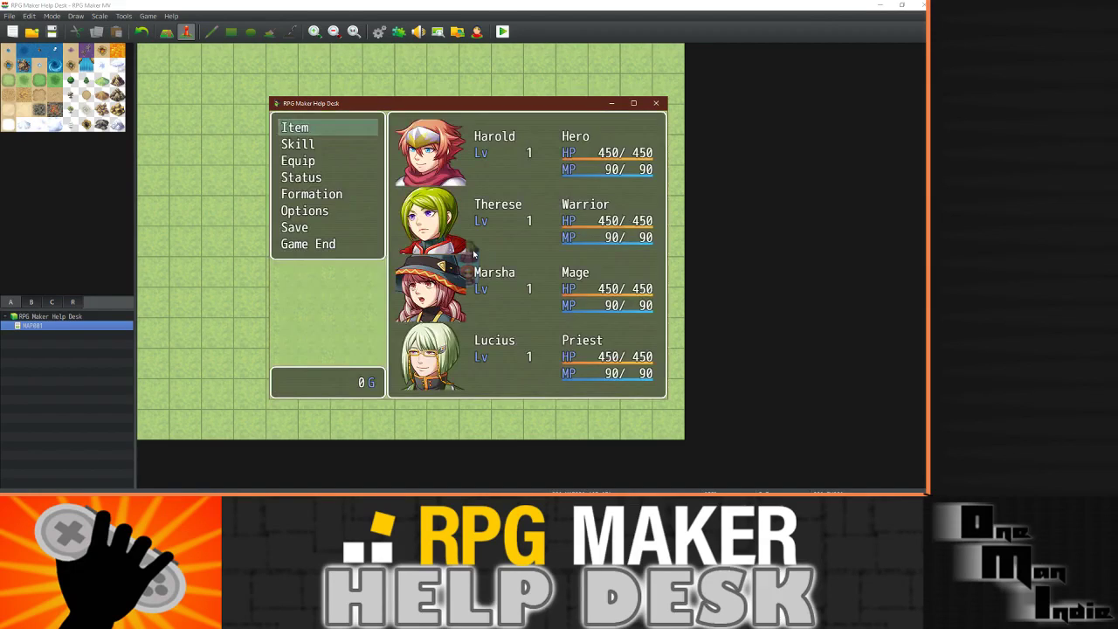
pyautogui.press('Escape')
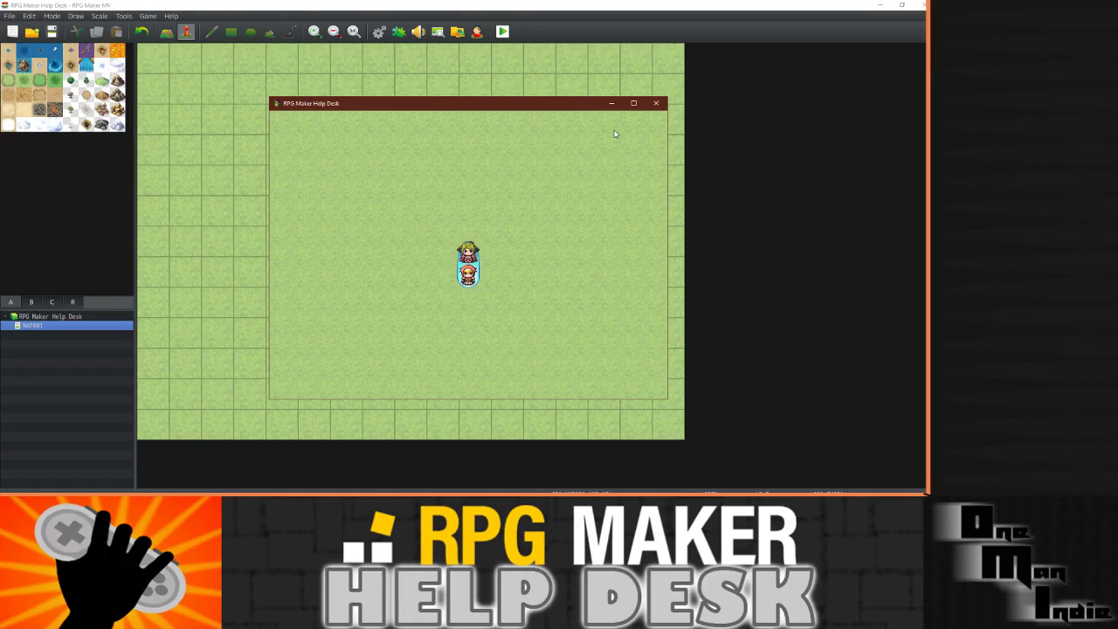
pyautogui.press('Escape')
pyautogui.press('Return')
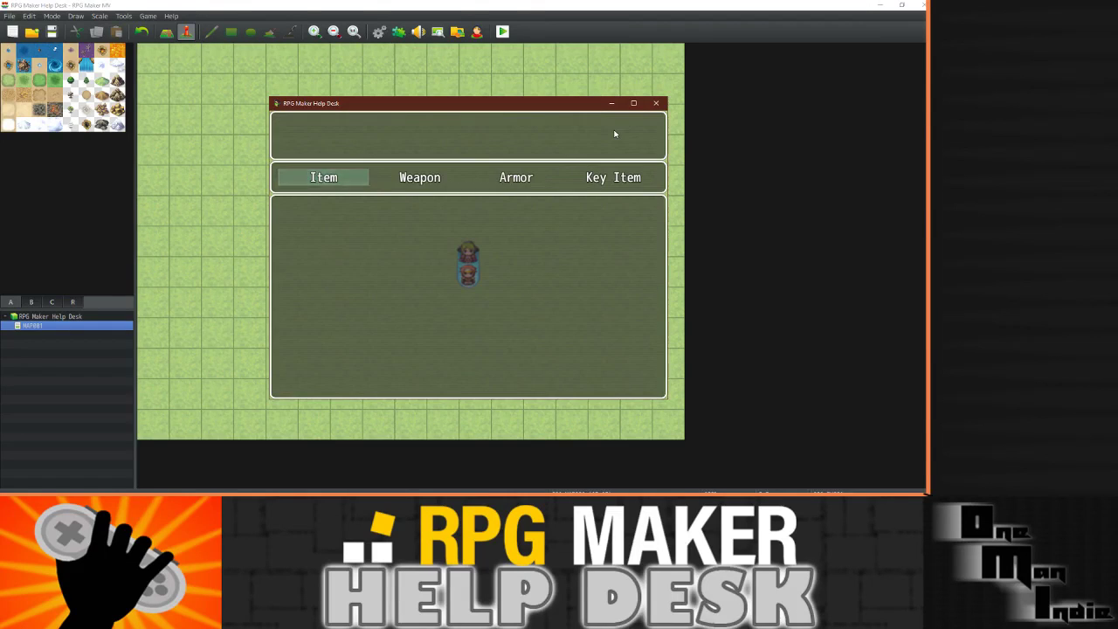
pyautogui.click(656, 103)
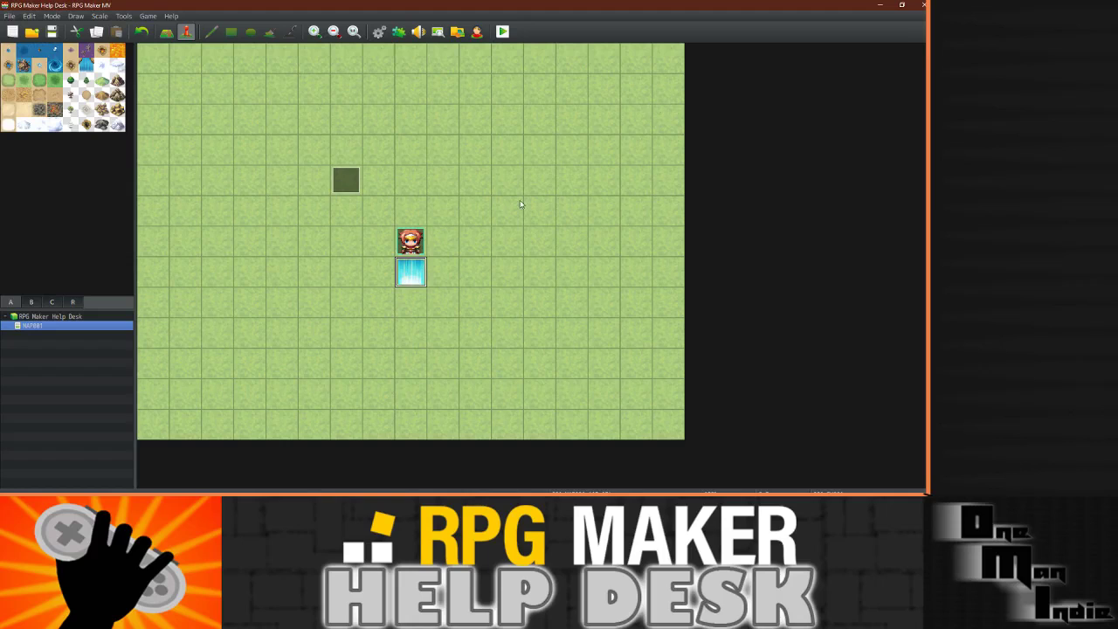
# Raise the Inn music effect's volume to 70% in the Safe House Gem Use common event.
pyautogui.click(379, 33)
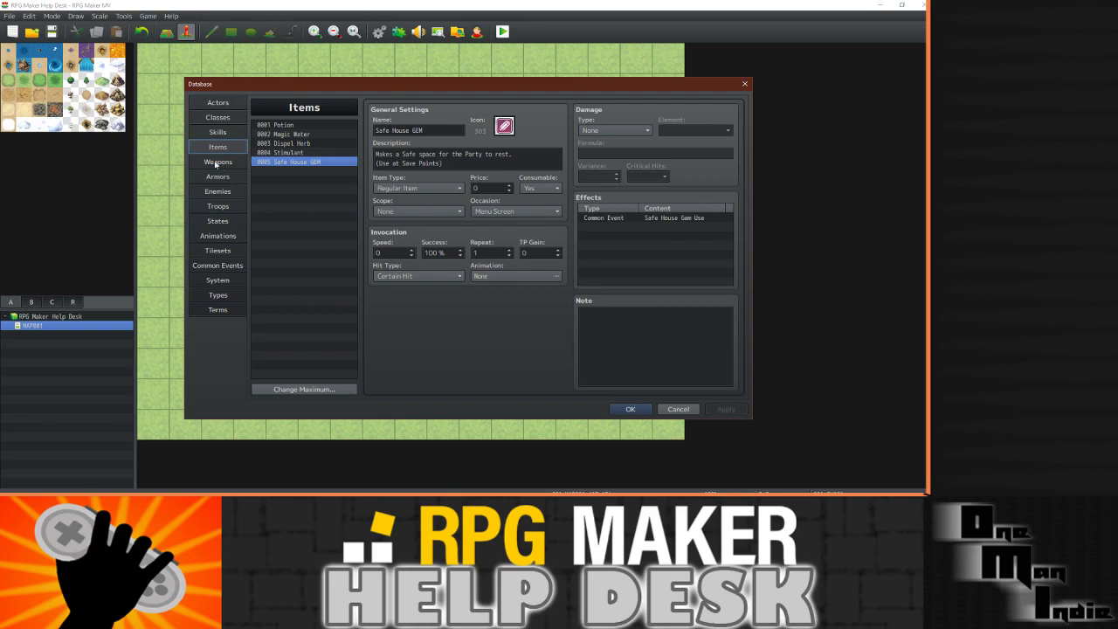
pyautogui.click(218, 264)
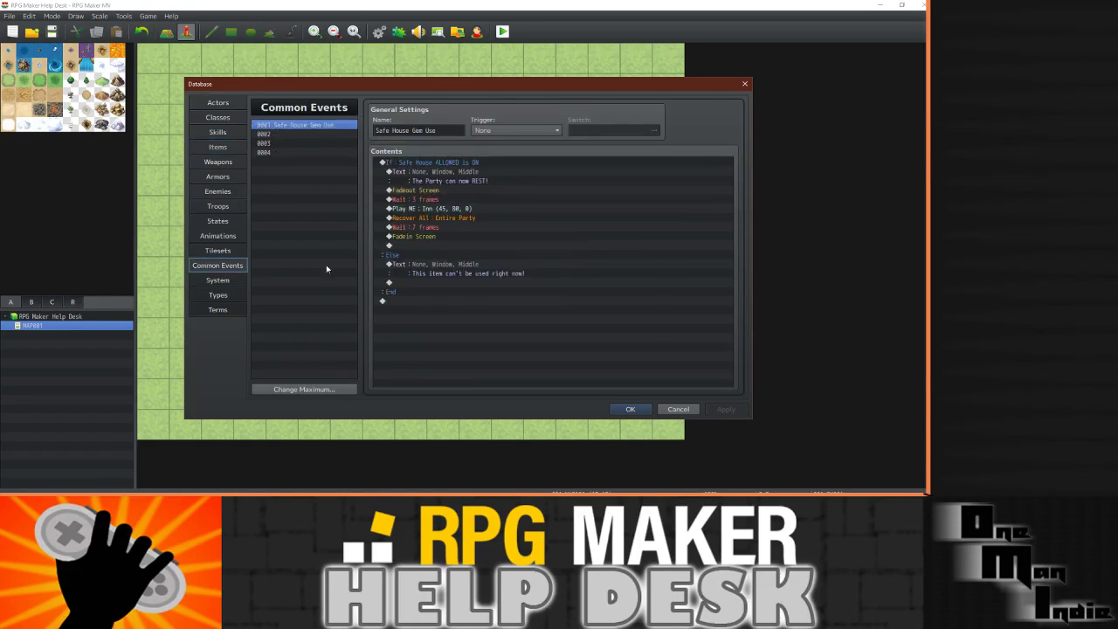
pyautogui.doubleClick(437, 211)
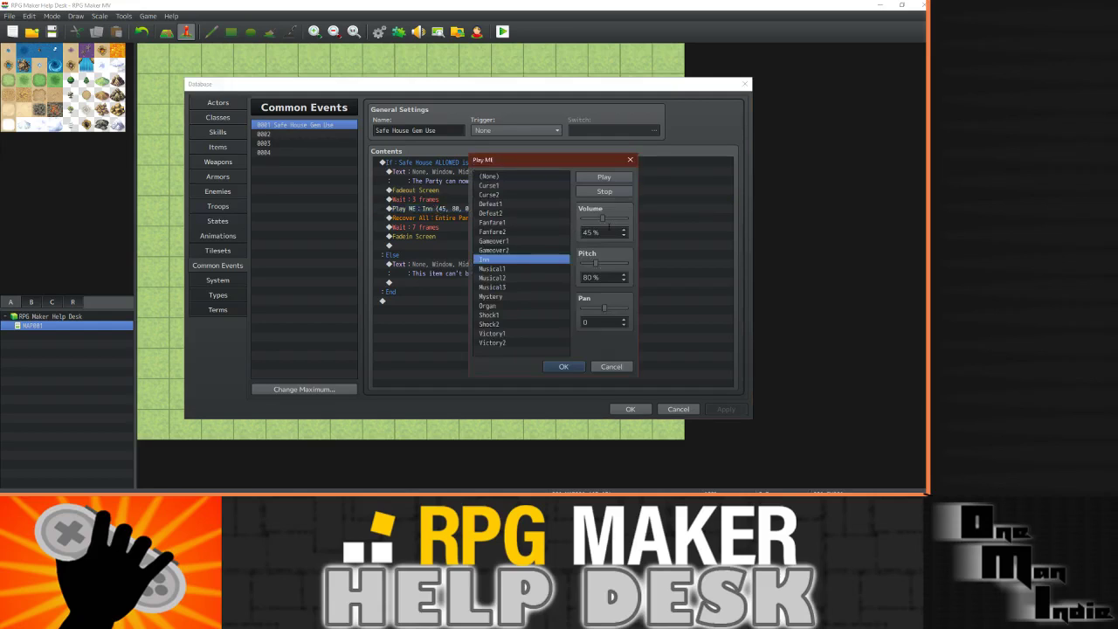
pyautogui.moveTo(603, 218); pyautogui.dragTo(613, 222)
pyautogui.click(559, 371)
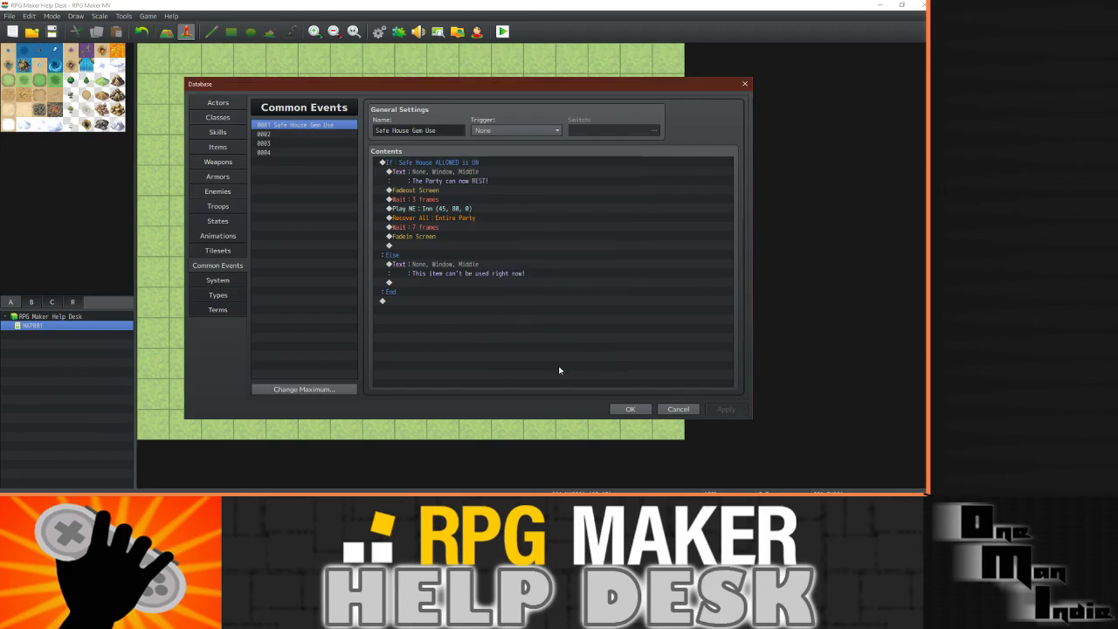
# Set the wait after the Recover All command to 60 frames.
pyautogui.doubleClick(408, 228)
pyautogui.write('15')
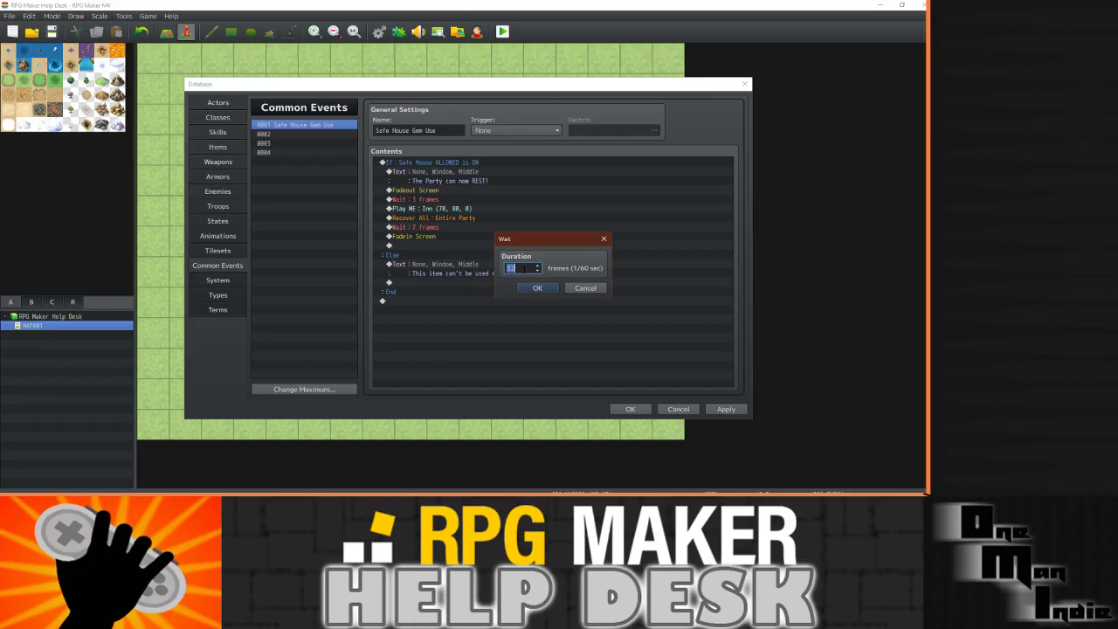
pyautogui.write('60')
pyautogui.click(538, 289)
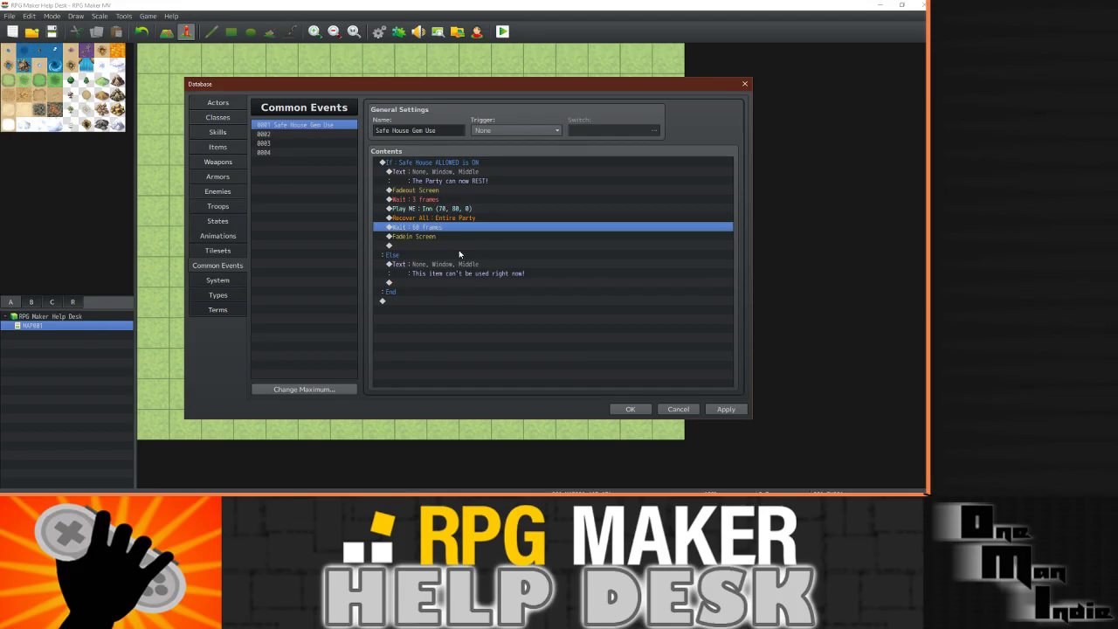
# Copy the "The Party can now REST!" message and paste it after the Fadein Screen command.
pyautogui.click(423, 181)
pyautogui.rightClick(429, 174)
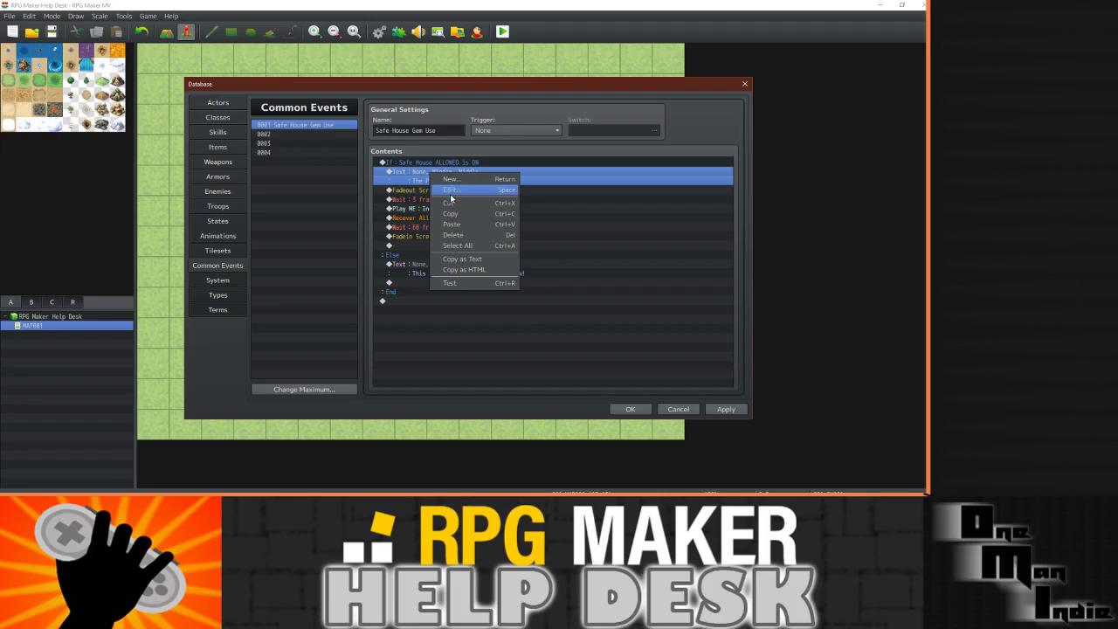
pyautogui.click(450, 213)
pyautogui.click(418, 244)
pyautogui.rightClick(416, 249)
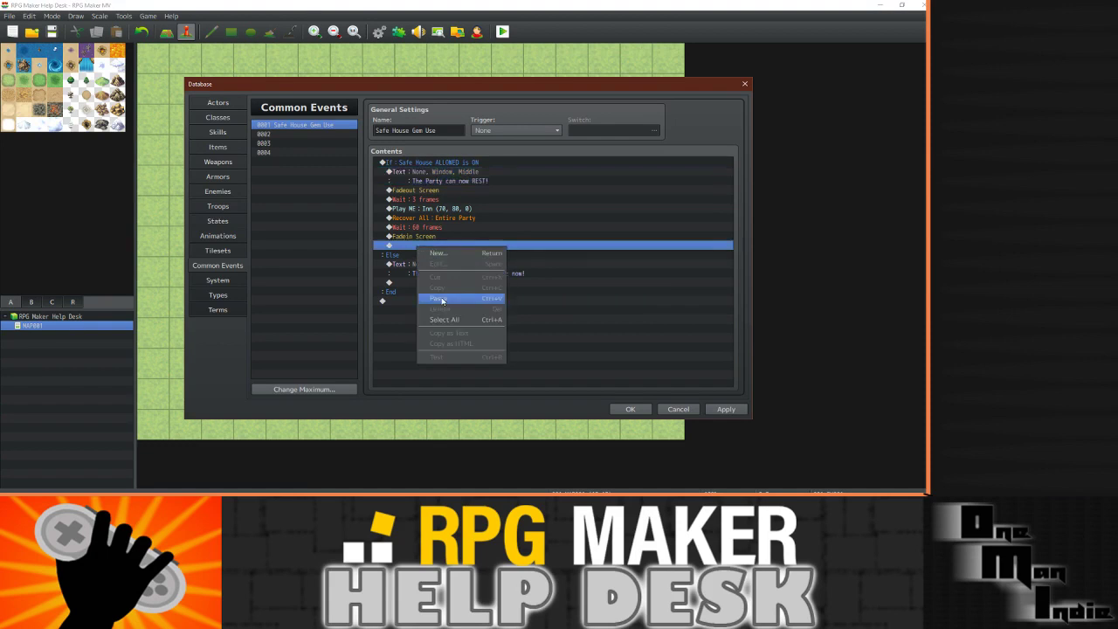
pyautogui.click(443, 299)
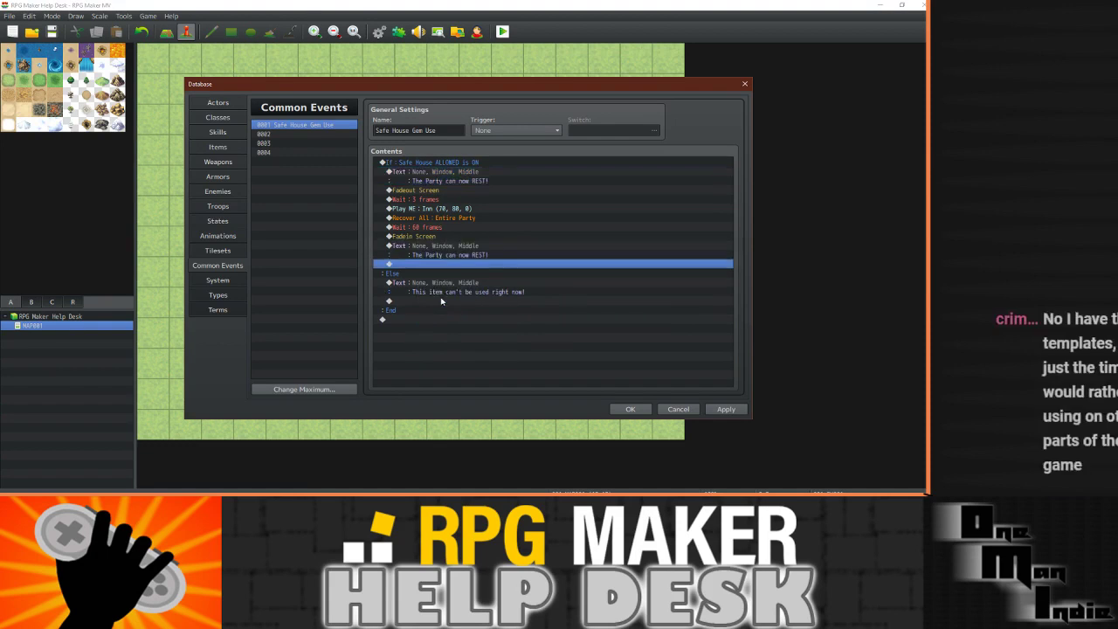
# Change the pasted message to "The Party is now HEALED!" and save the database changes.
pyautogui.doubleClick(461, 253)
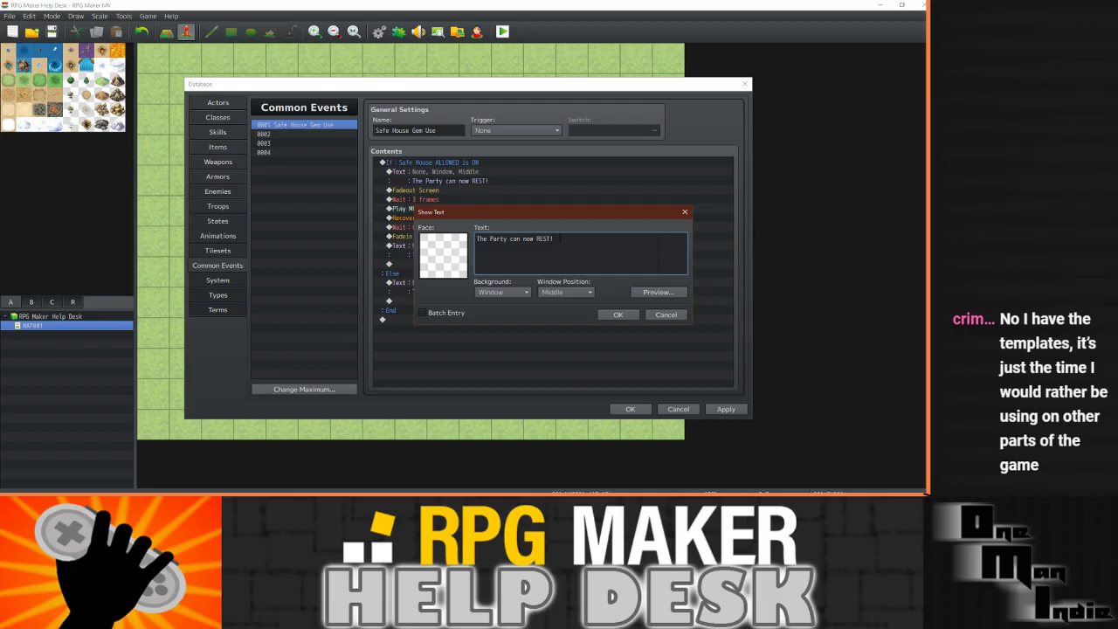
pyautogui.moveTo(556, 239); pyautogui.dragTo(511, 238)
pyautogui.write('is how')
pyautogui.write(' HEALED')
pyautogui.click(617, 315)
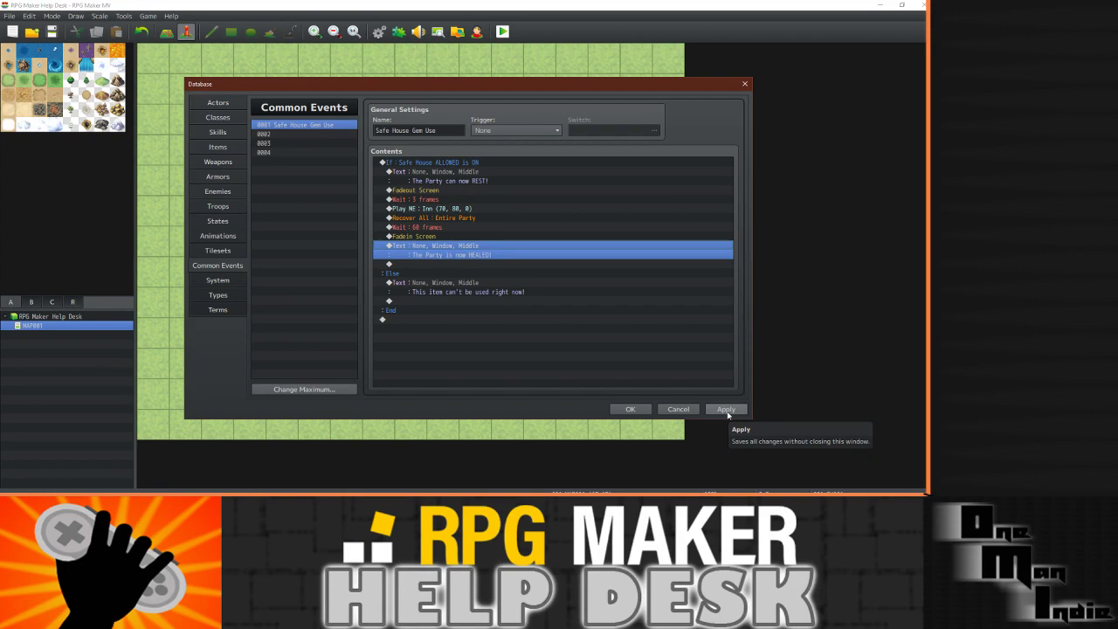
pyautogui.click(726, 411)
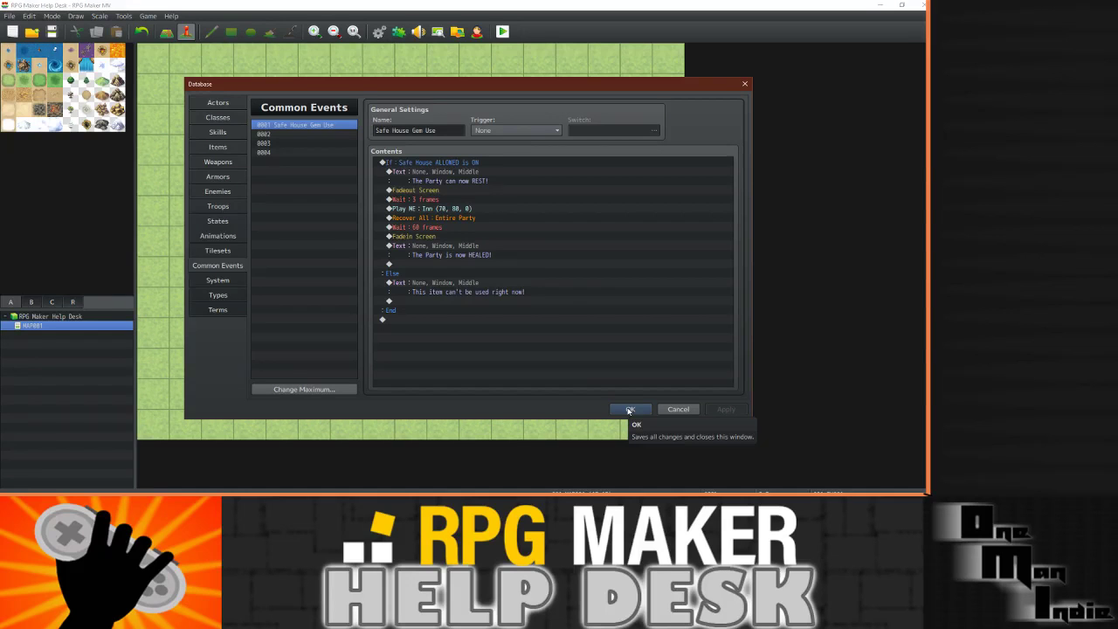
pyautogui.click(629, 409)
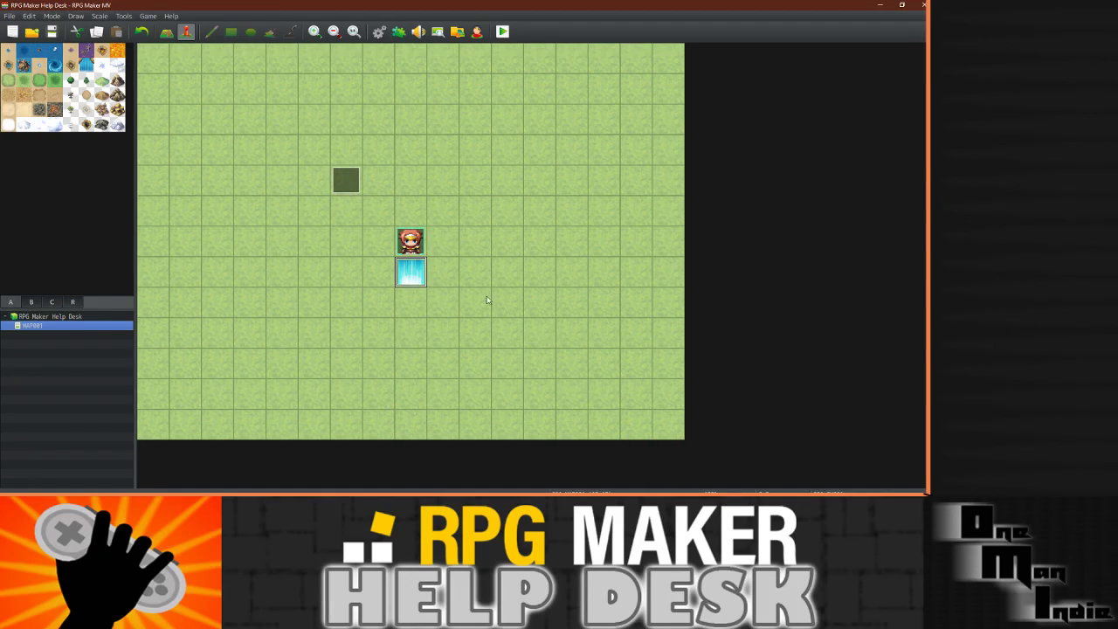
# Enable the Through option on the save point event, keeping its blue crystal light image.
pyautogui.doubleClick(413, 276)
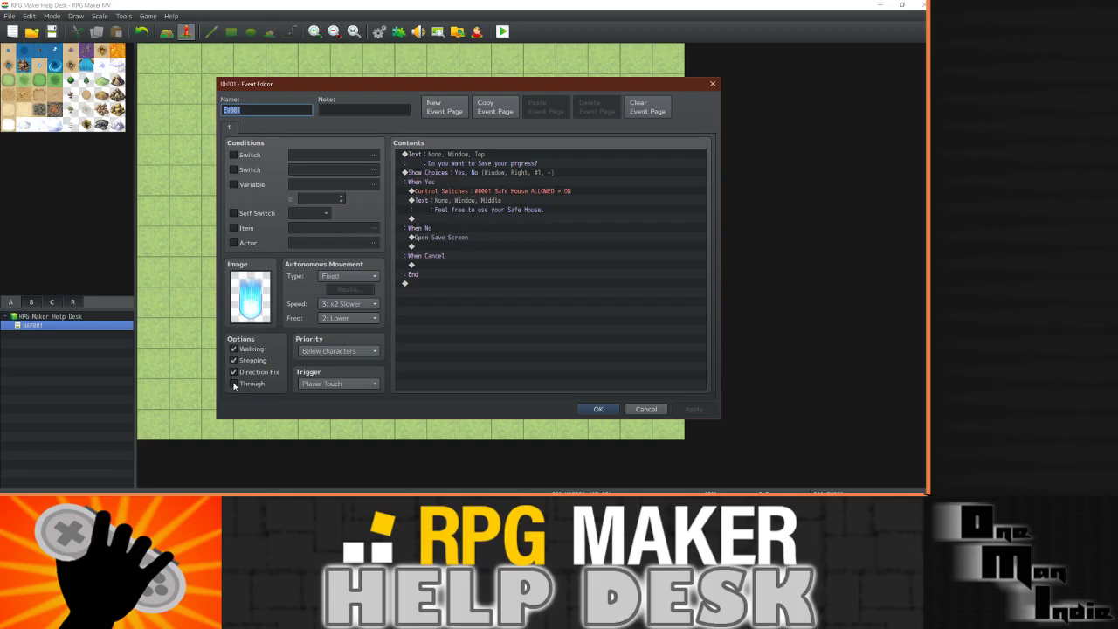
pyautogui.click(233, 385)
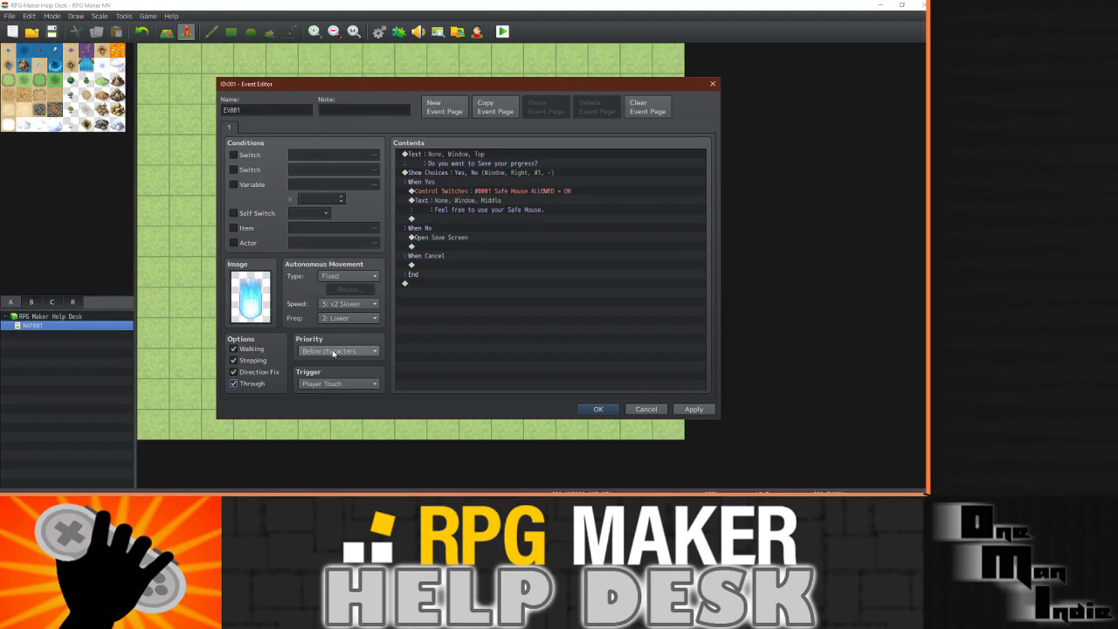
pyautogui.doubleClick(256, 310)
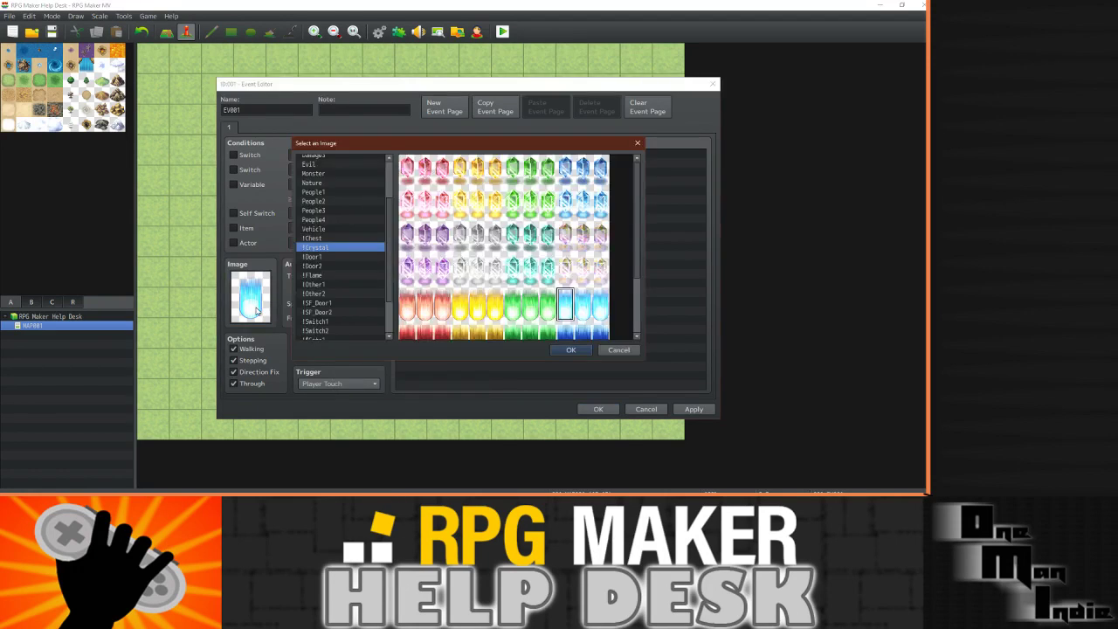
pyautogui.click(637, 142)
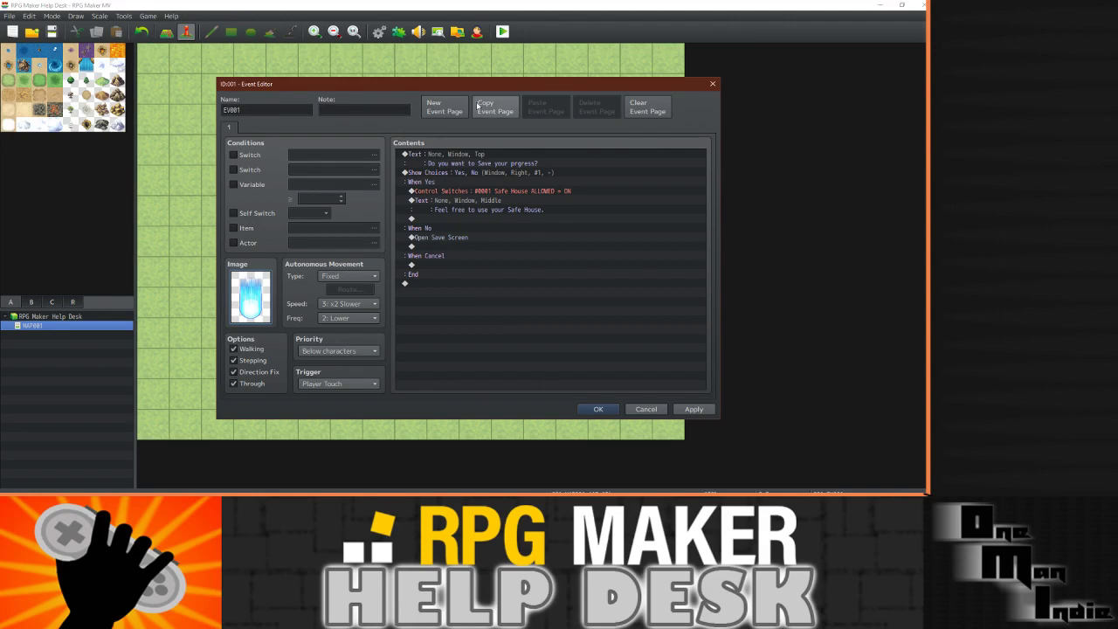
pyautogui.click(597, 409)
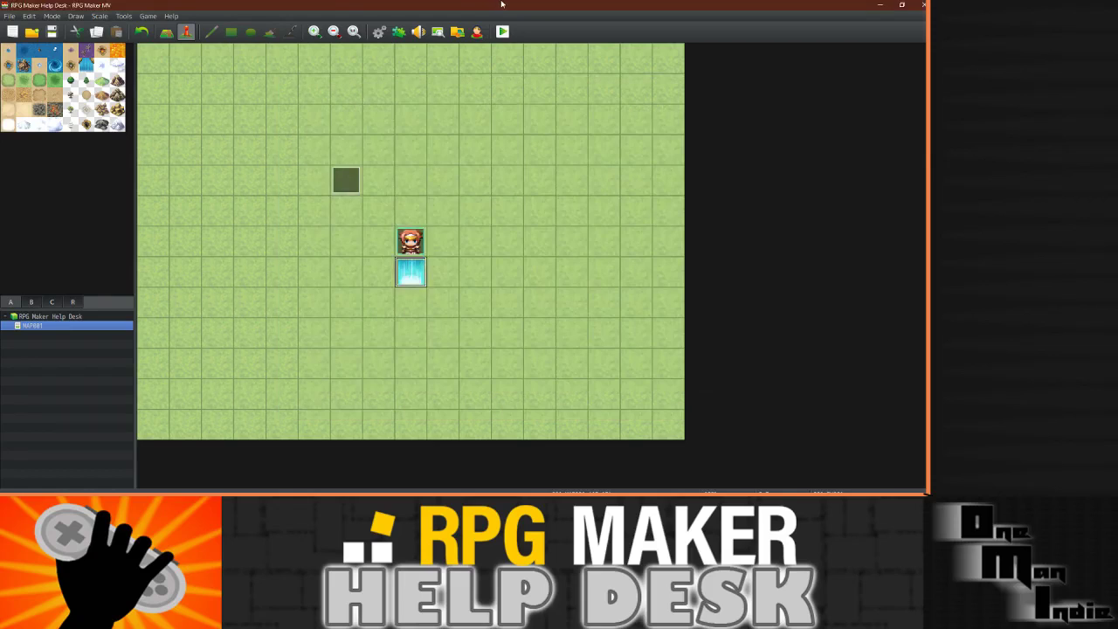
# Save the game changes, launch a new playtest, and answer Yes to the save question in a new game.
pyautogui.click(503, 33)
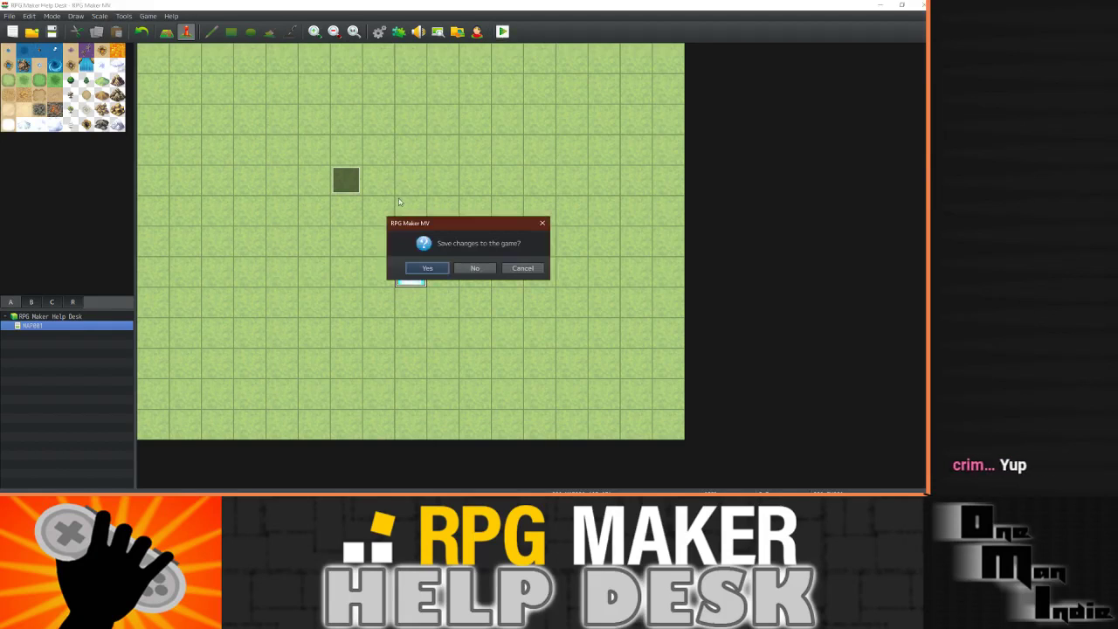
pyautogui.click(424, 267)
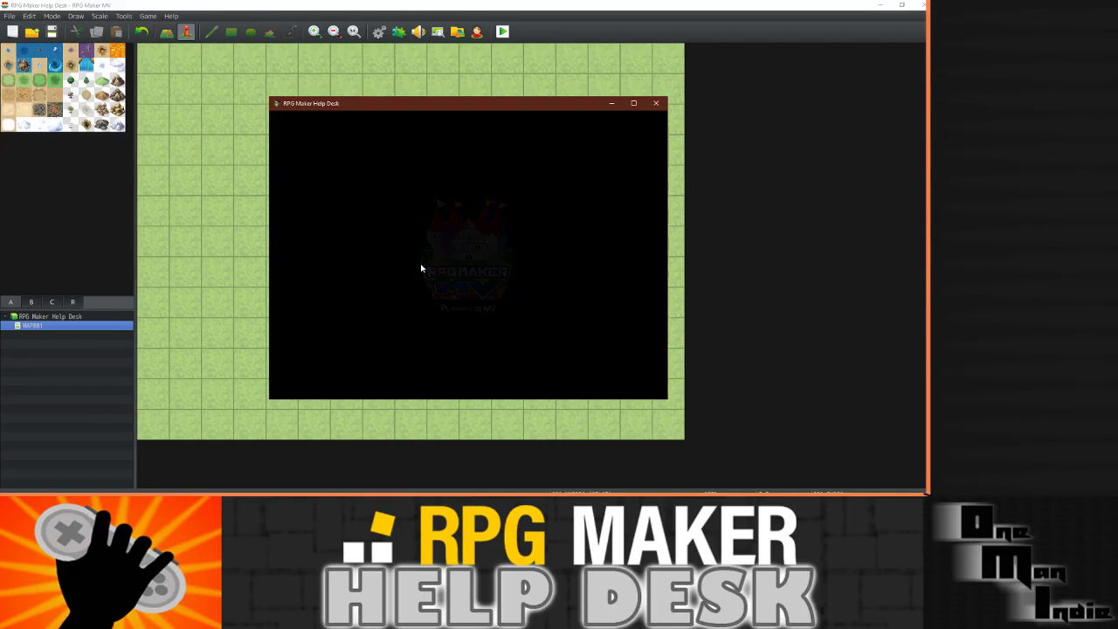
pyautogui.press('Return')
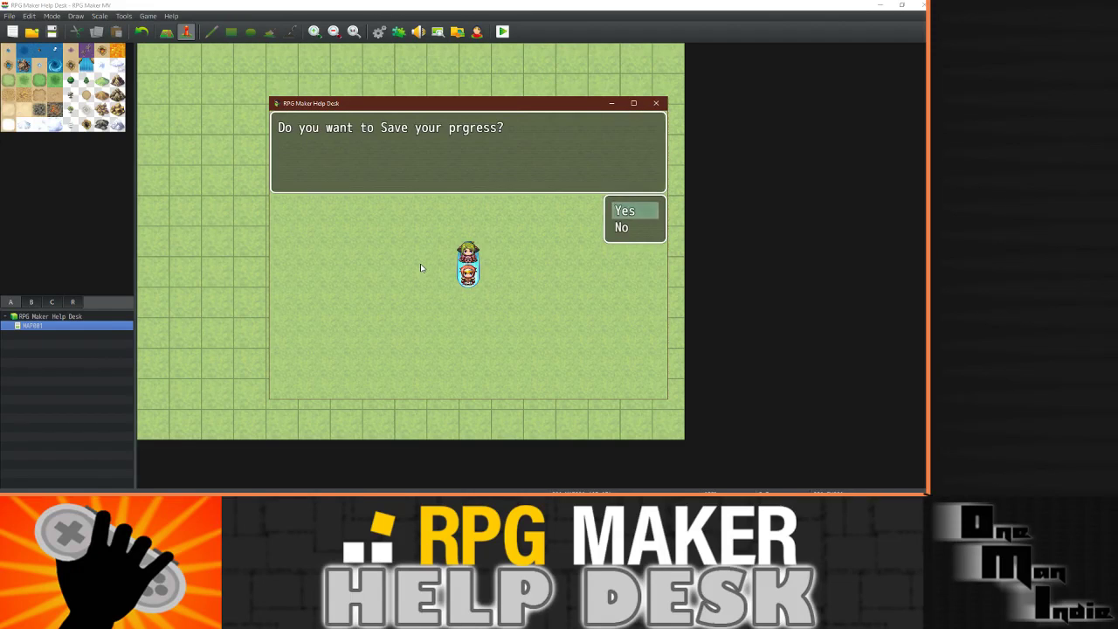
pyautogui.press('Return')
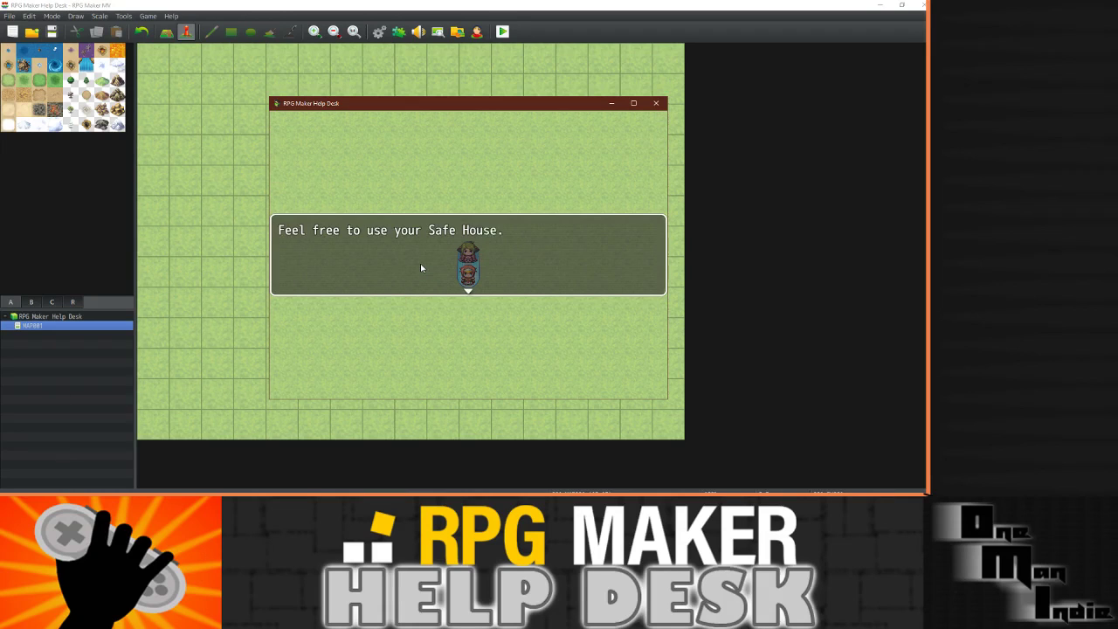
pyautogui.press('Return')
# Use the Safe House GEM from the party's item list, play through the rest messages, and end the playtest.
pyautogui.press('Escape')
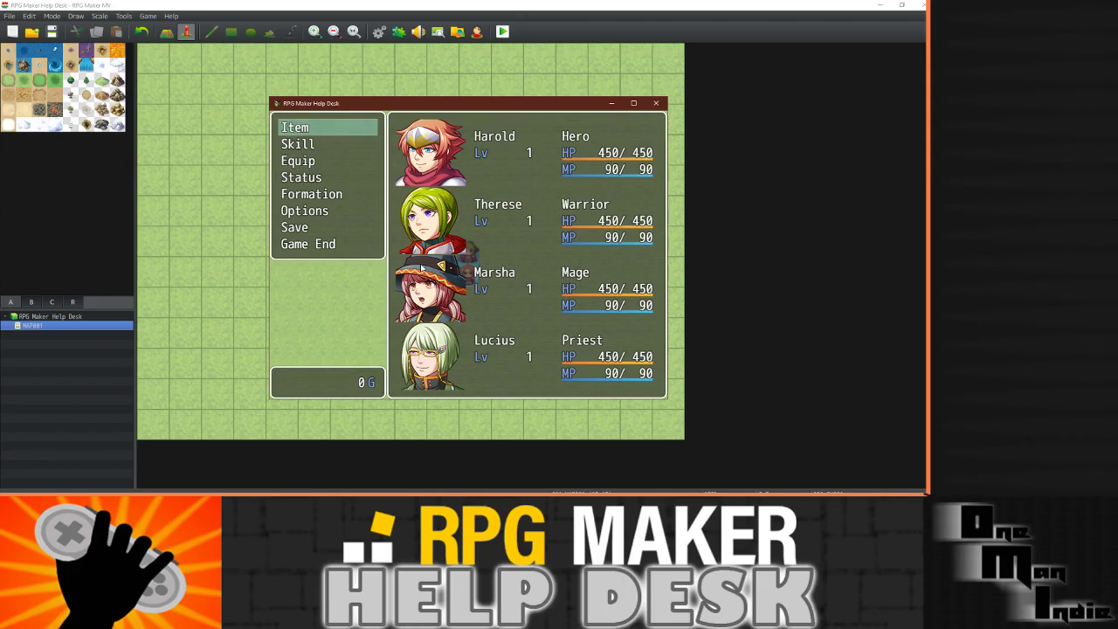
pyautogui.press('Return')
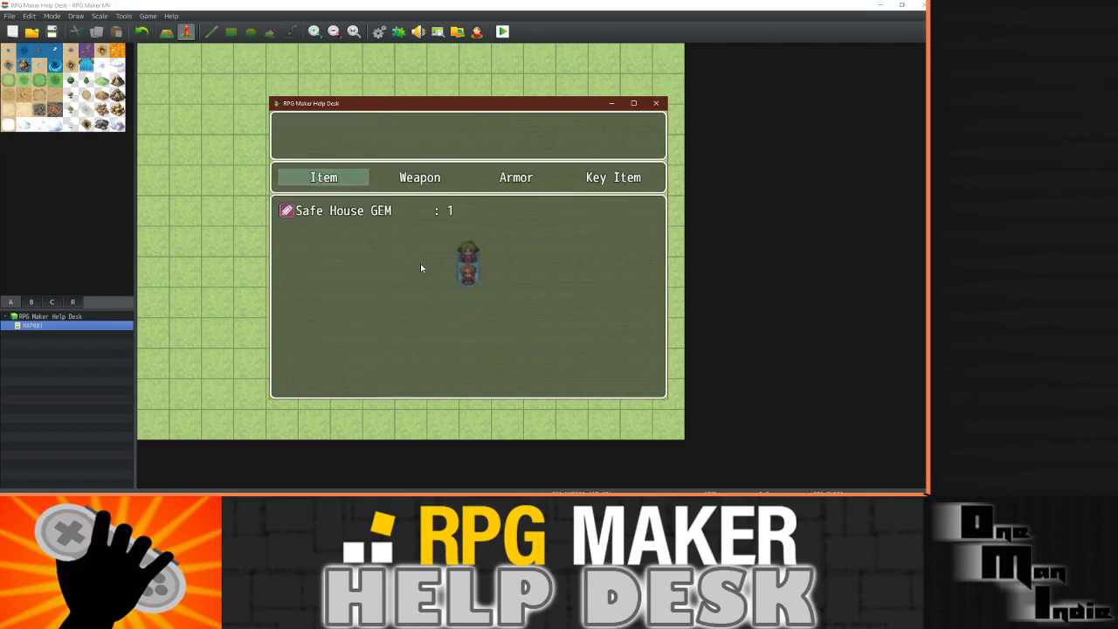
pyautogui.press('Return')
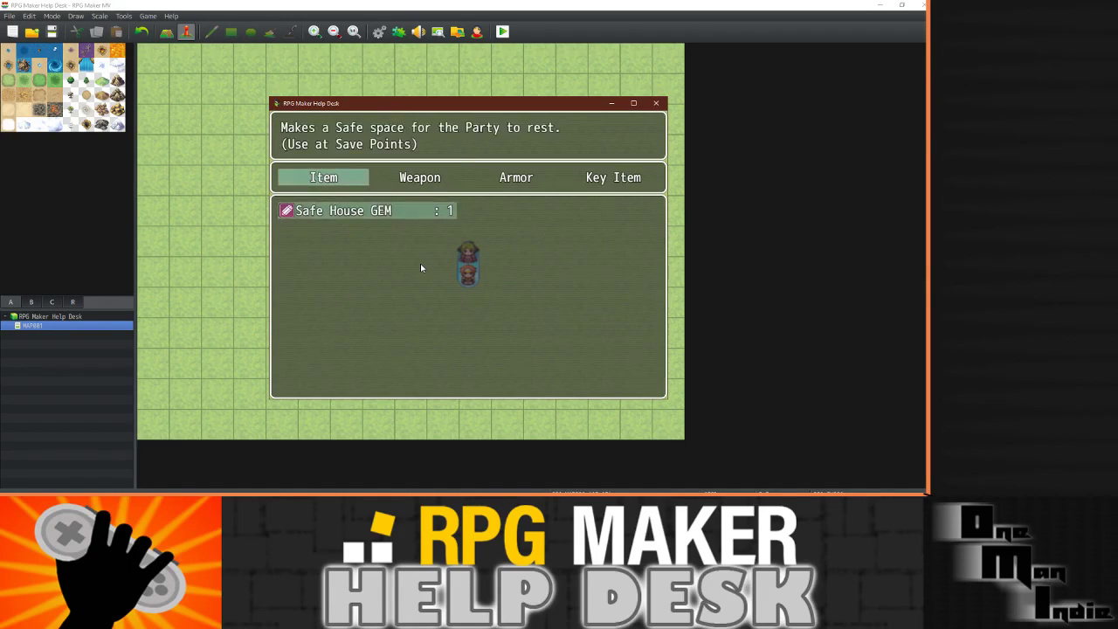
pyautogui.press('Return')
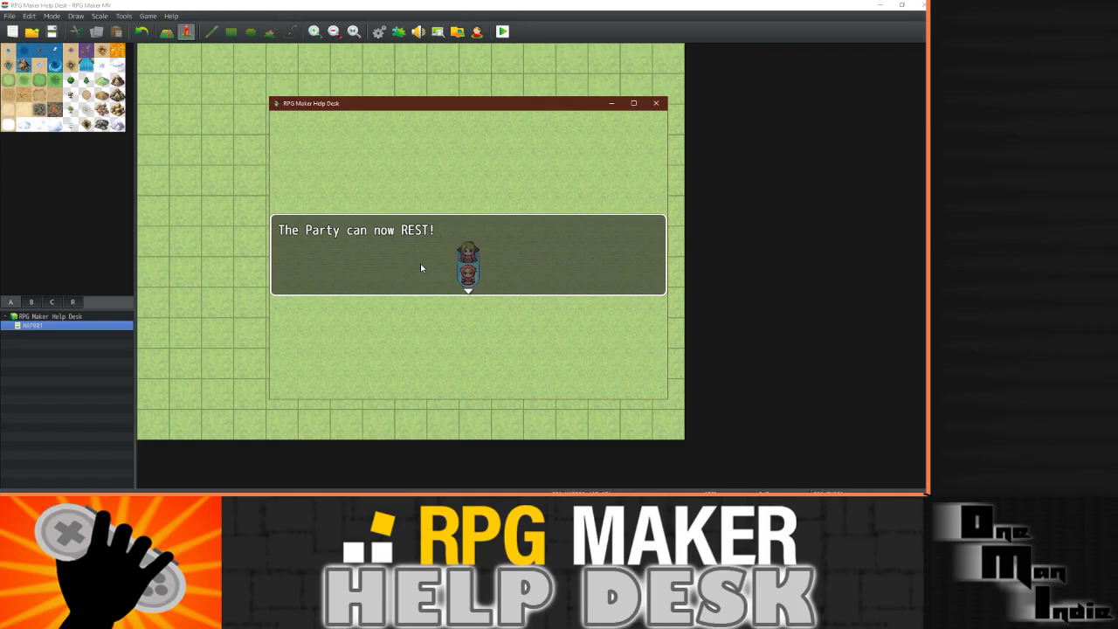
pyautogui.press('Return')
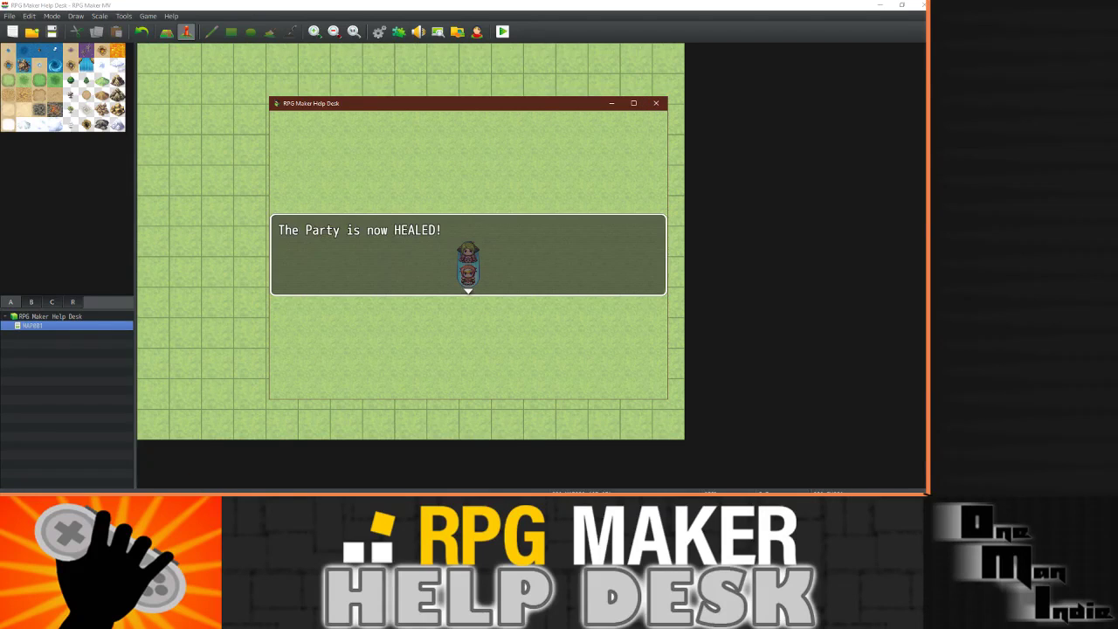
pyautogui.click(656, 103)
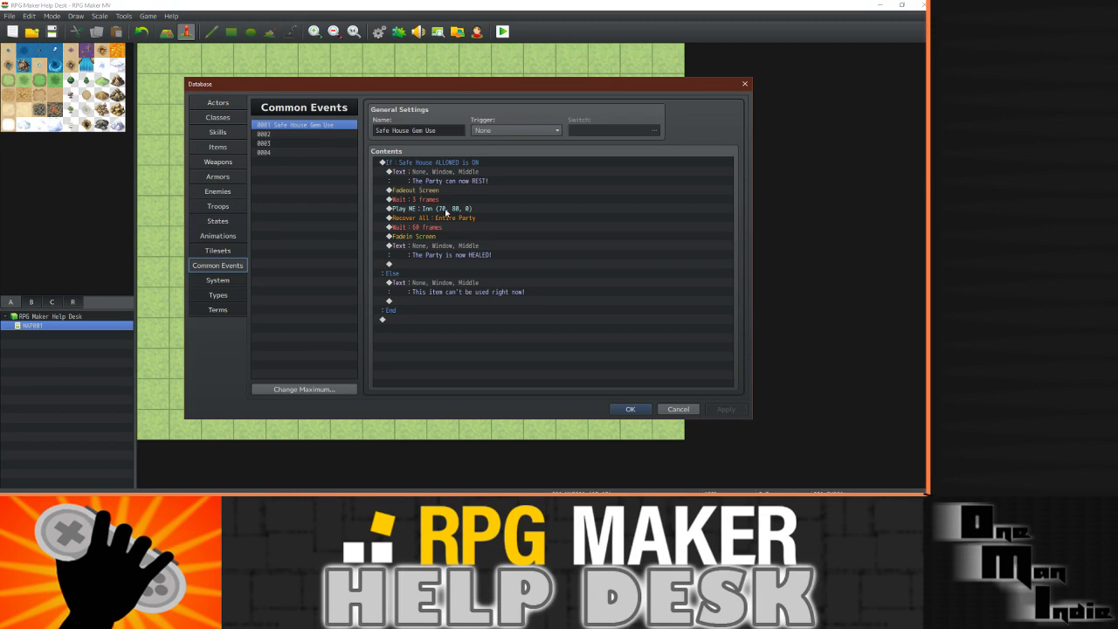
# Examine the Inn music effect's settings in the Safe House Gem Use common event and close the database.
pyautogui.click(436, 210)
pyautogui.doubleClick(436, 210)
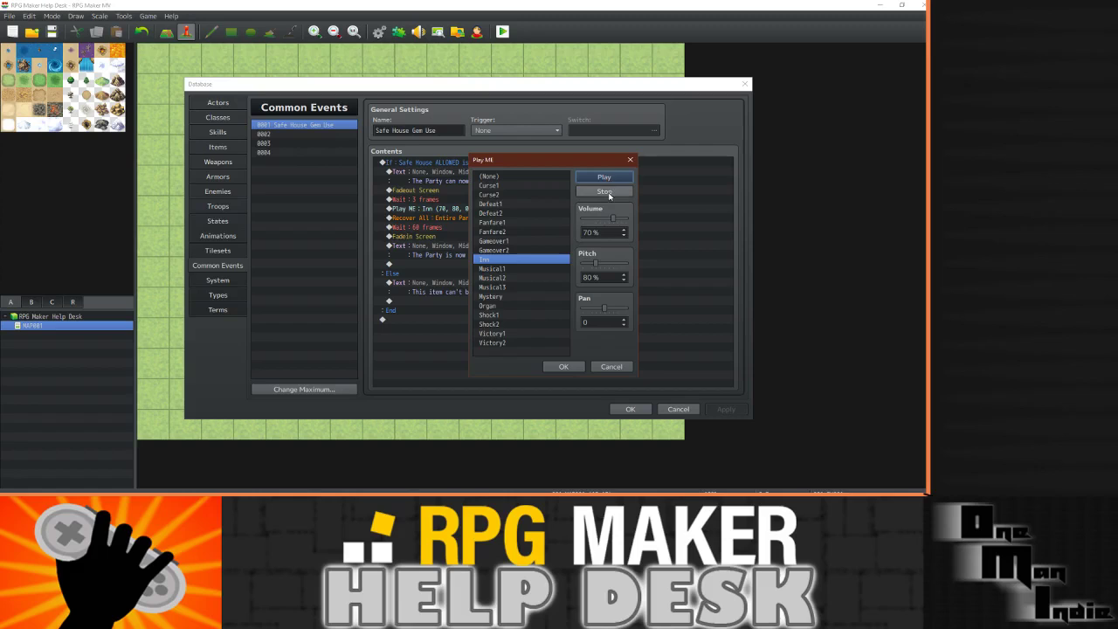
pyautogui.click(568, 368)
pyautogui.click(726, 408)
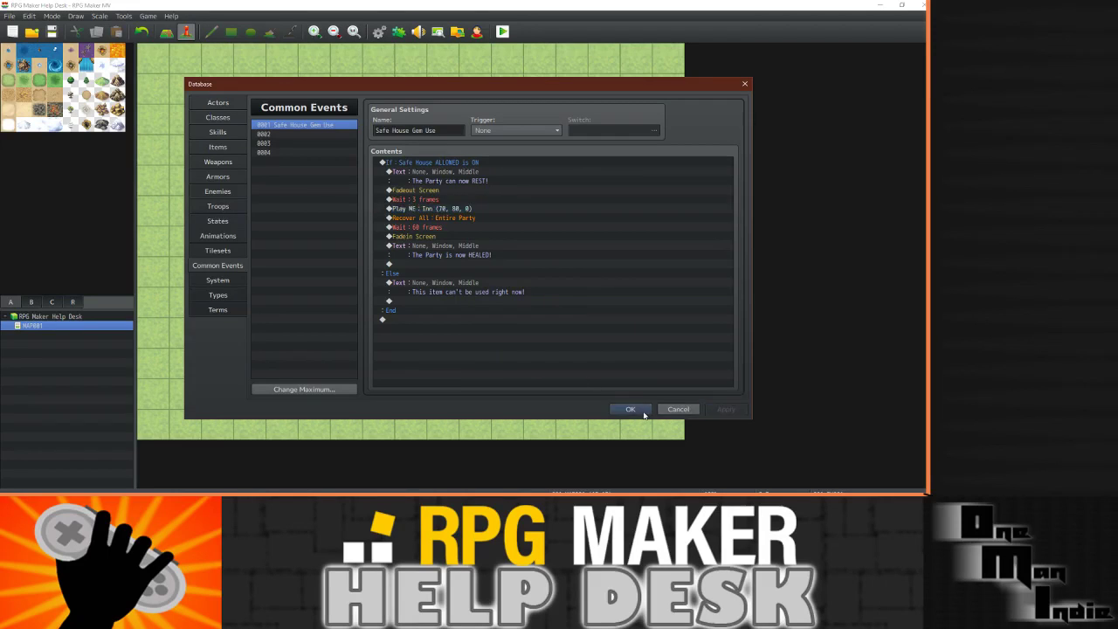
pyautogui.click(630, 409)
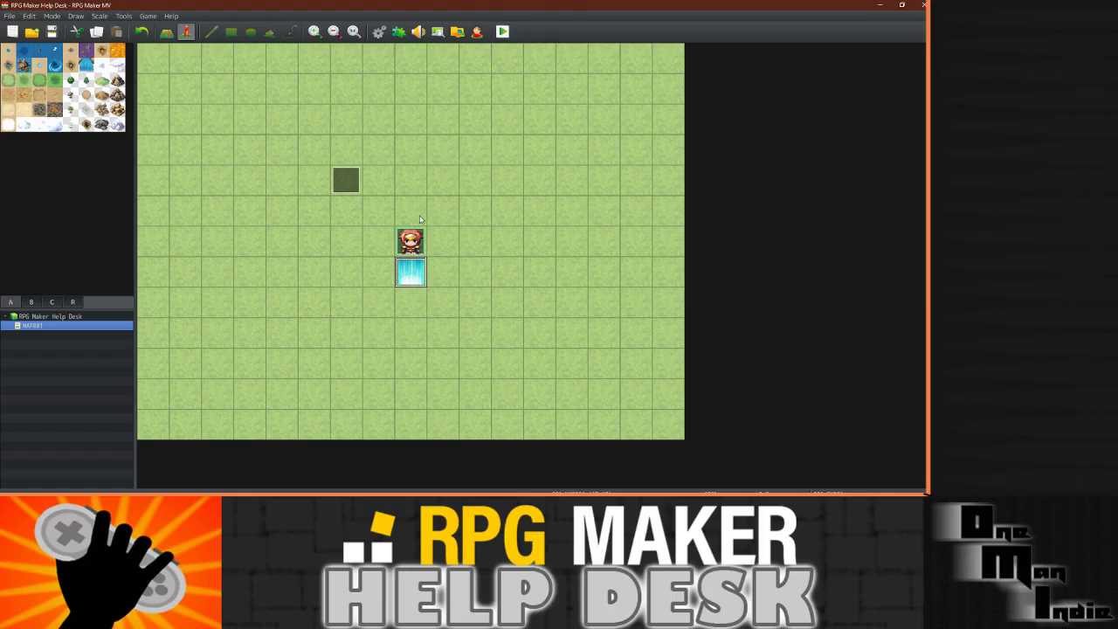
# Set the save point event's priority to Above characters.
pyautogui.doubleClick(404, 276)
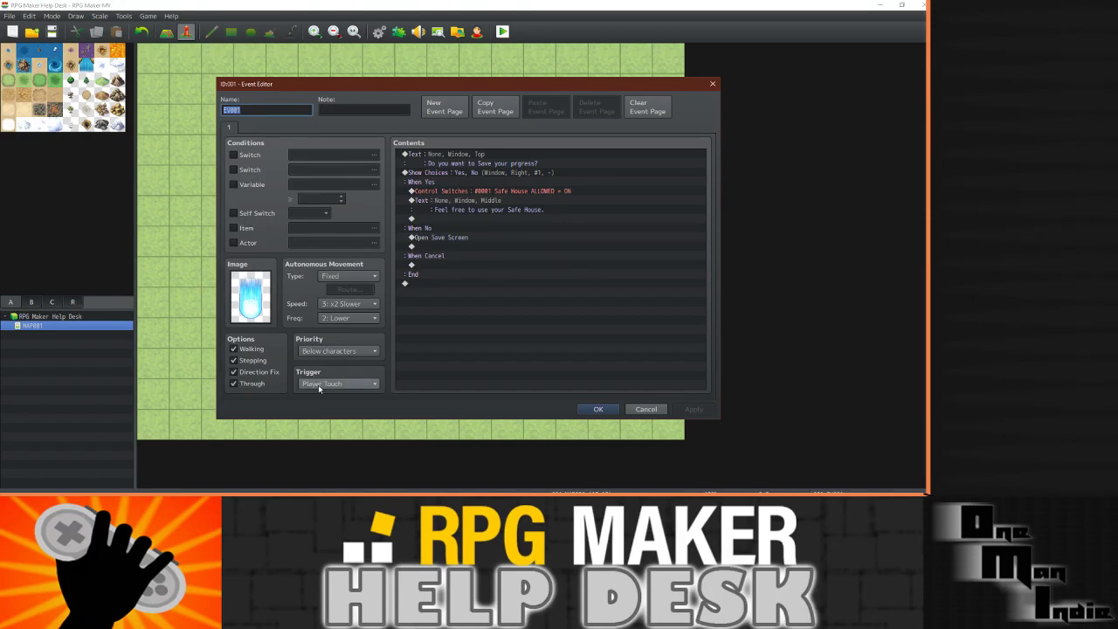
pyautogui.click(342, 351)
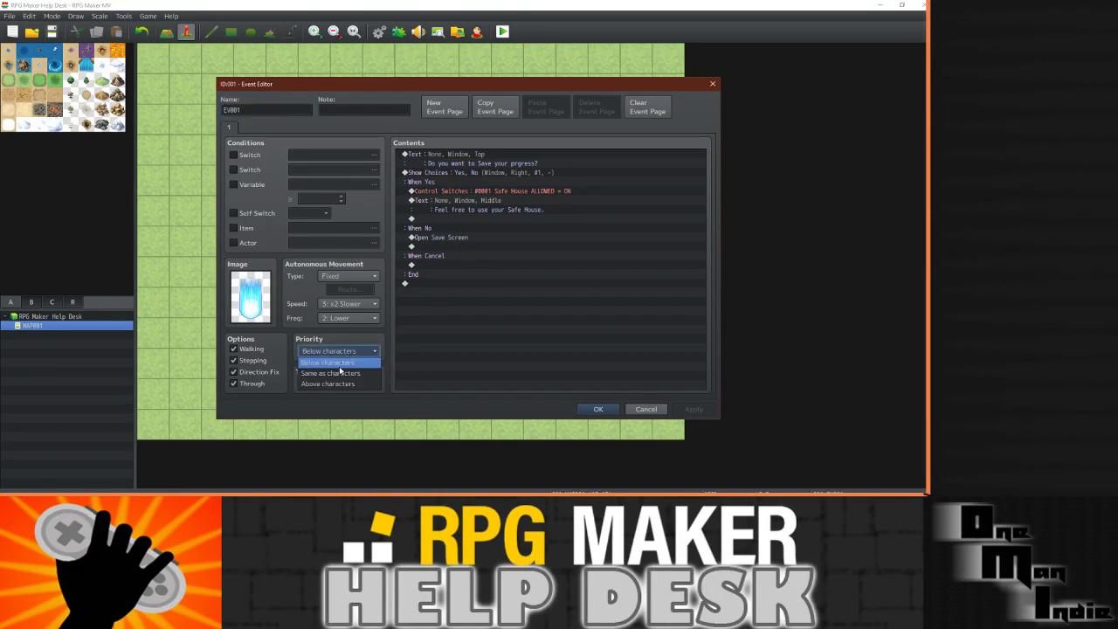
pyautogui.click(335, 383)
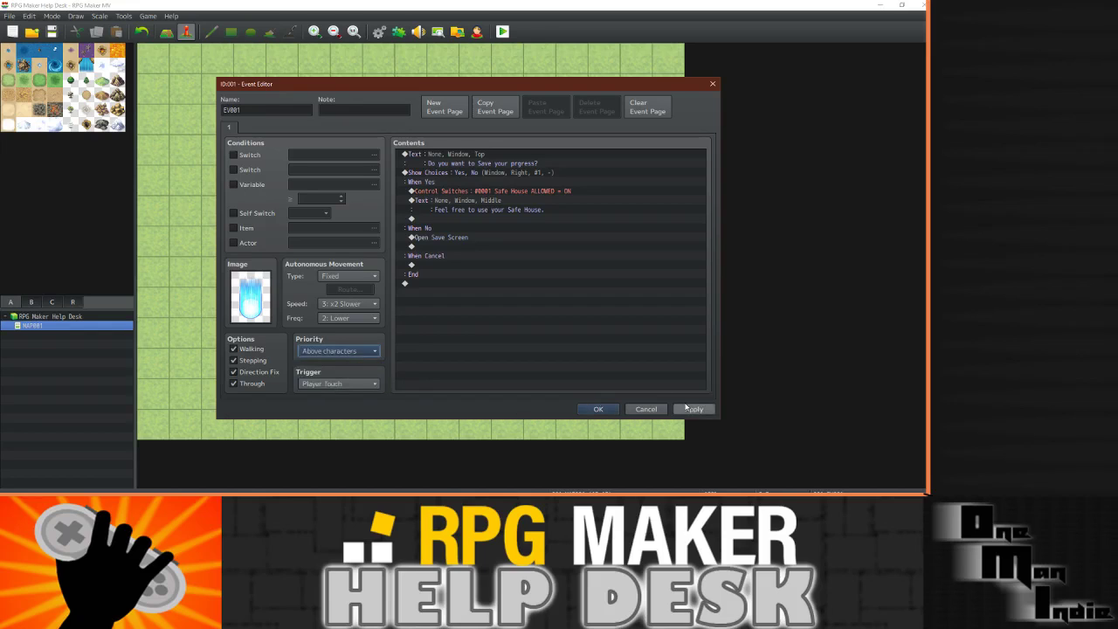
pyautogui.click(598, 409)
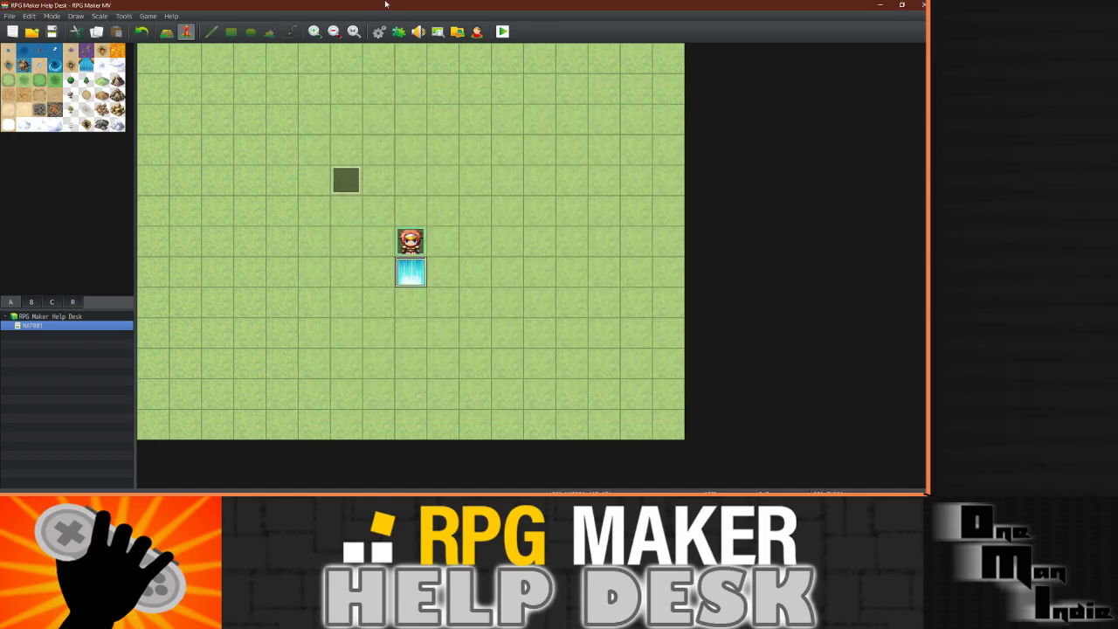
# Save the game changes, playtest a new game, and answer Yes to the save question at the save point.
pyautogui.click(502, 31)
pyautogui.click(429, 268)
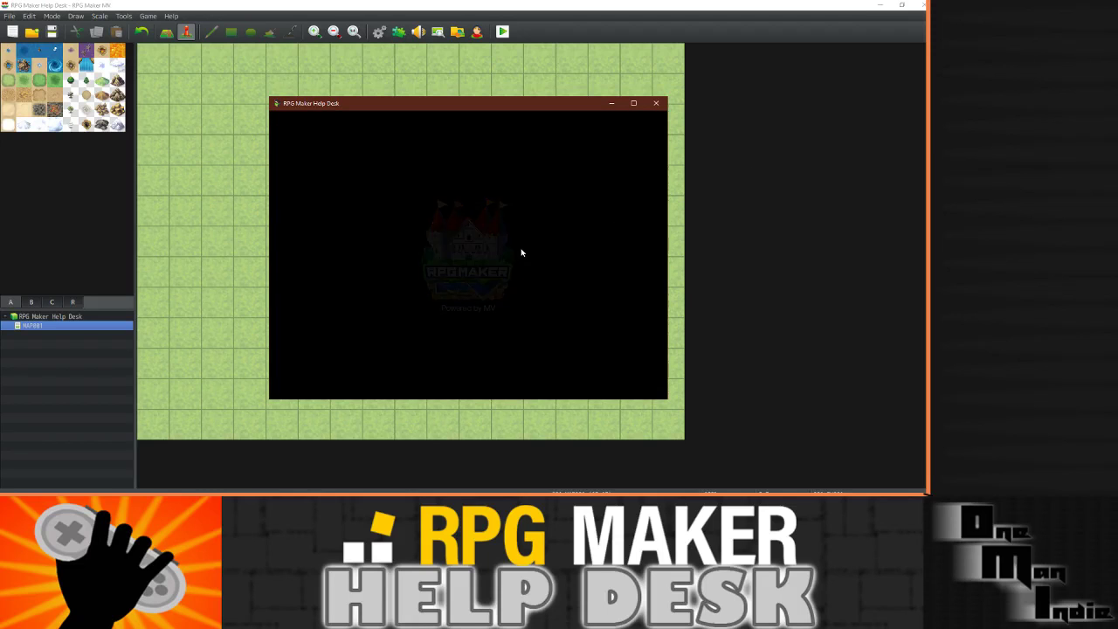
pyautogui.press('Return')
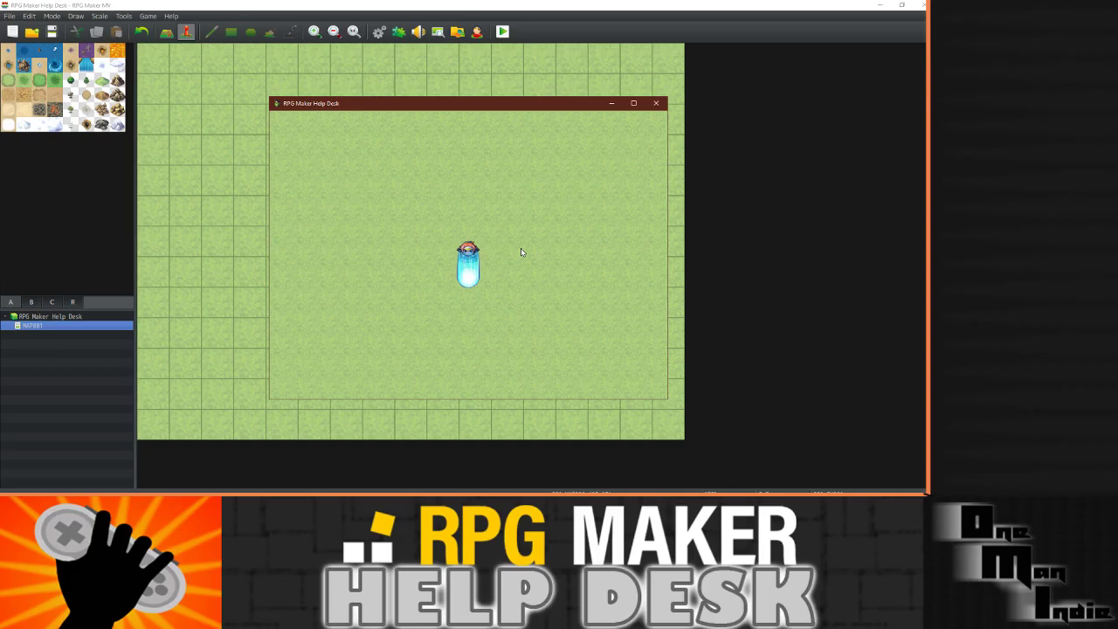
pyautogui.press('Escape')
pyautogui.press('Escape')
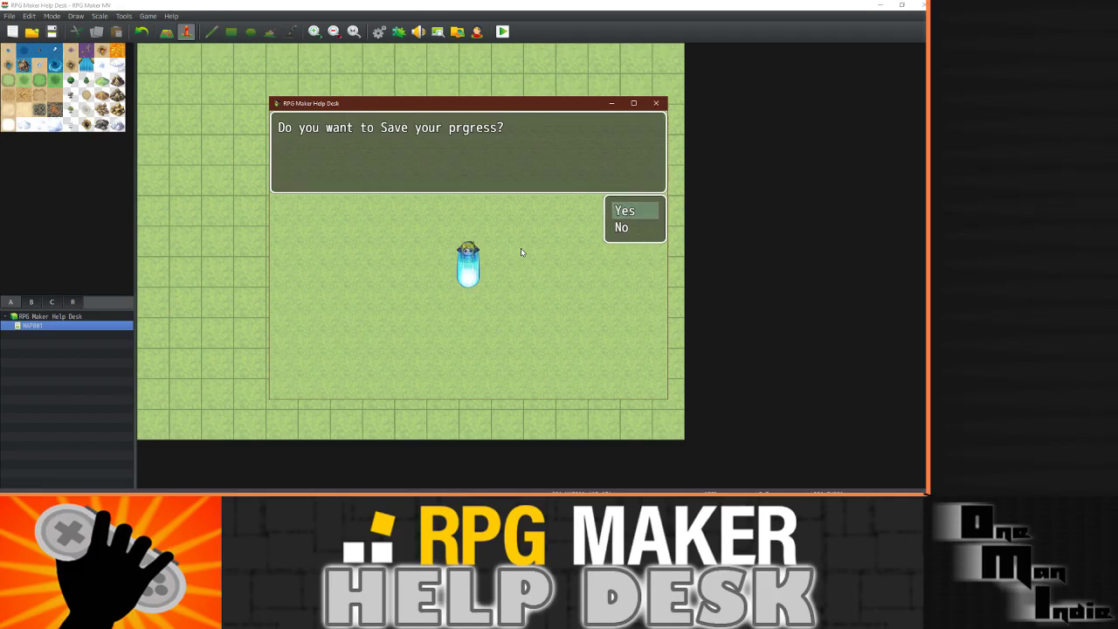
pyautogui.press('Return')
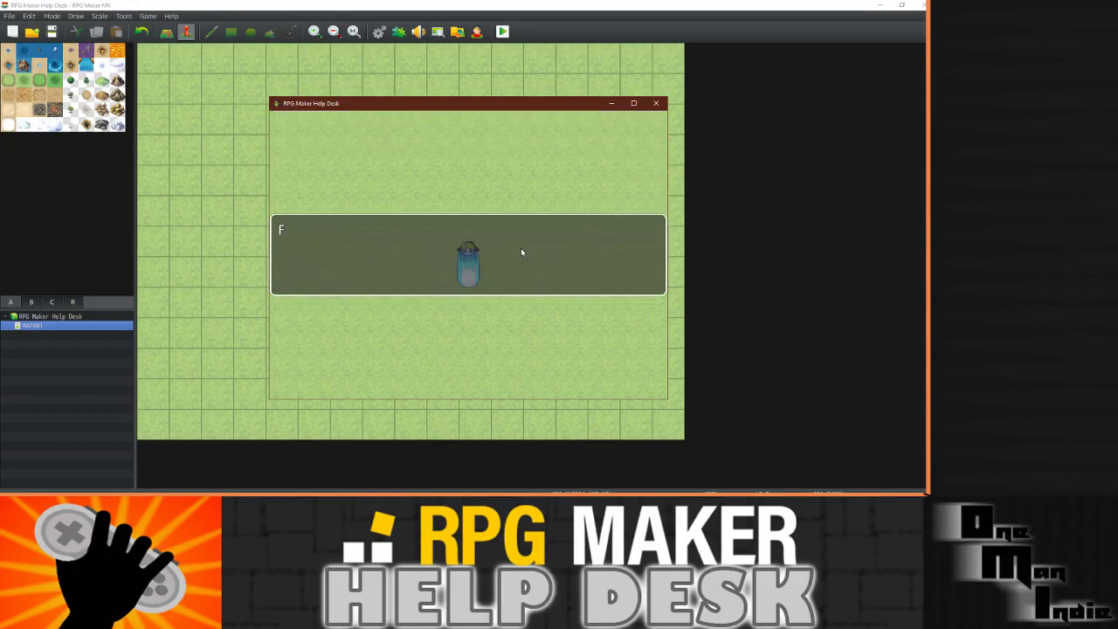
pyautogui.press('Return')
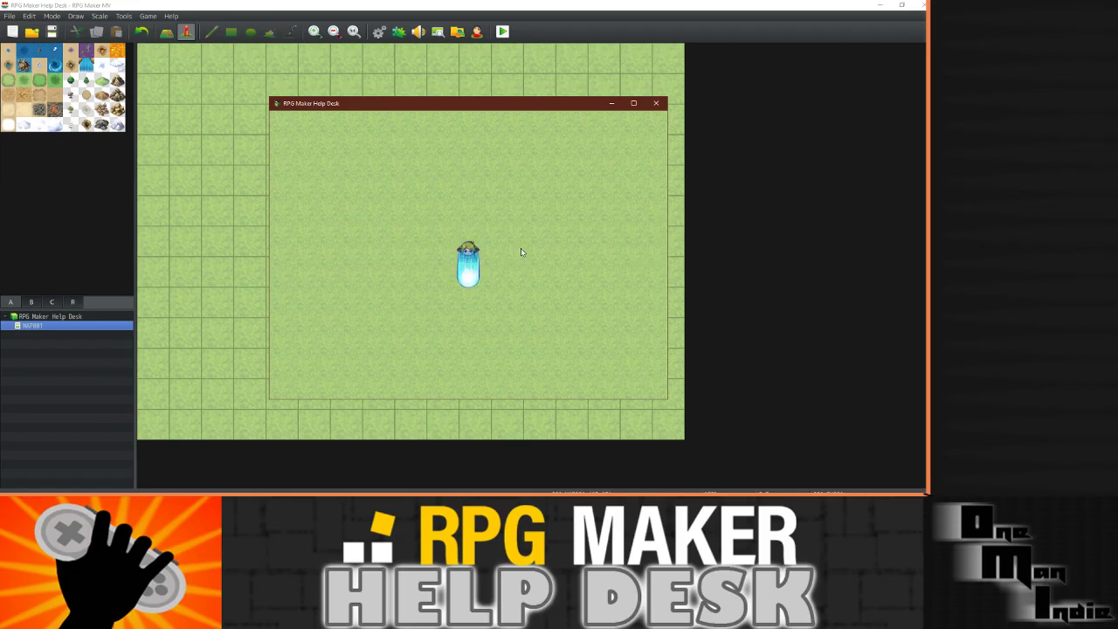
# Use the Safe House GEM at the save point to check the rest fadeout, and end the playtest.
pyautogui.press('Escape')
pyautogui.press('Return')
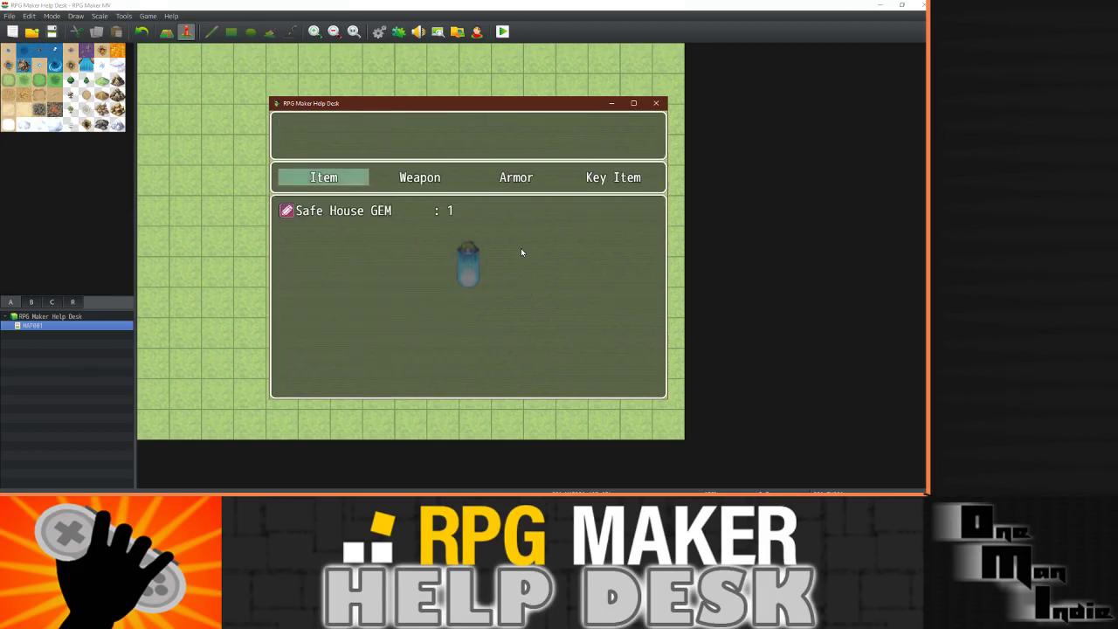
pyautogui.press('Return')
pyautogui.press('Return')
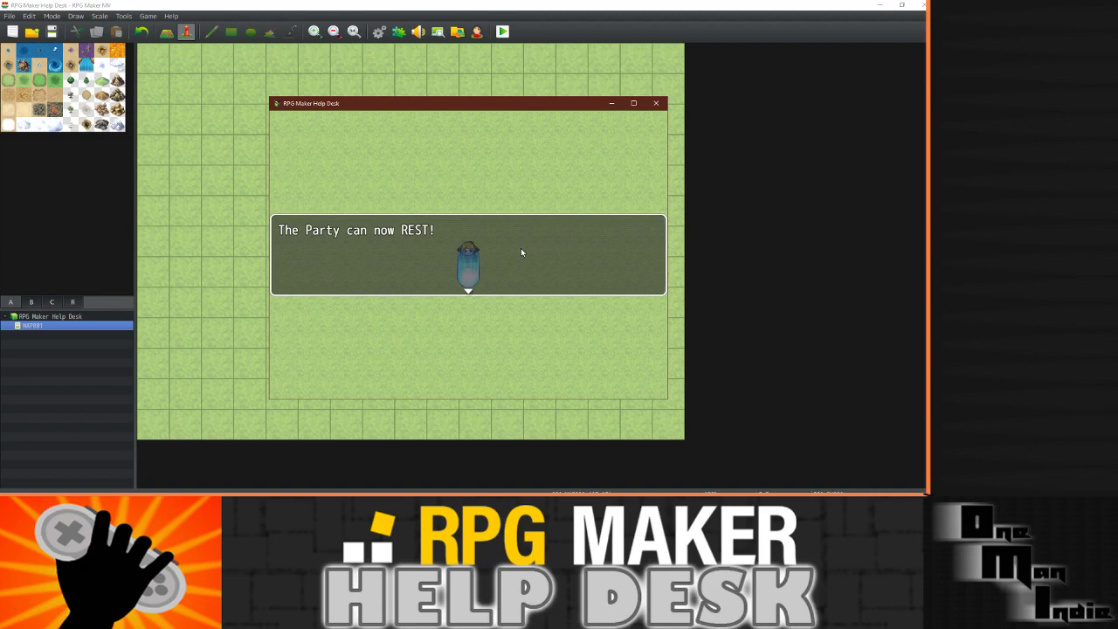
pyautogui.press('Return')
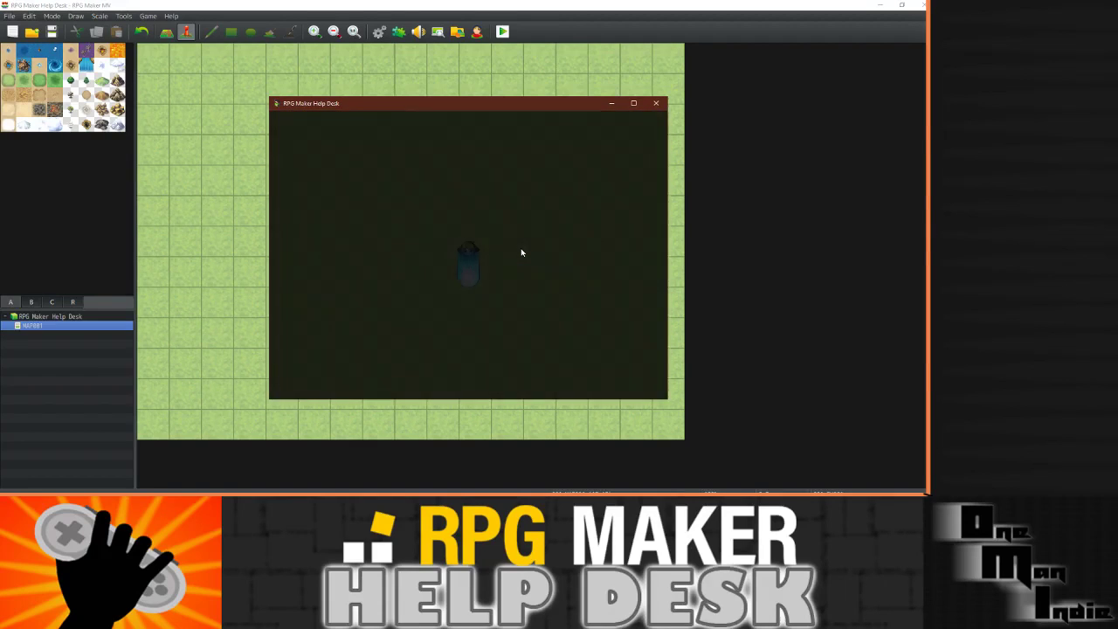
pyautogui.click(656, 103)
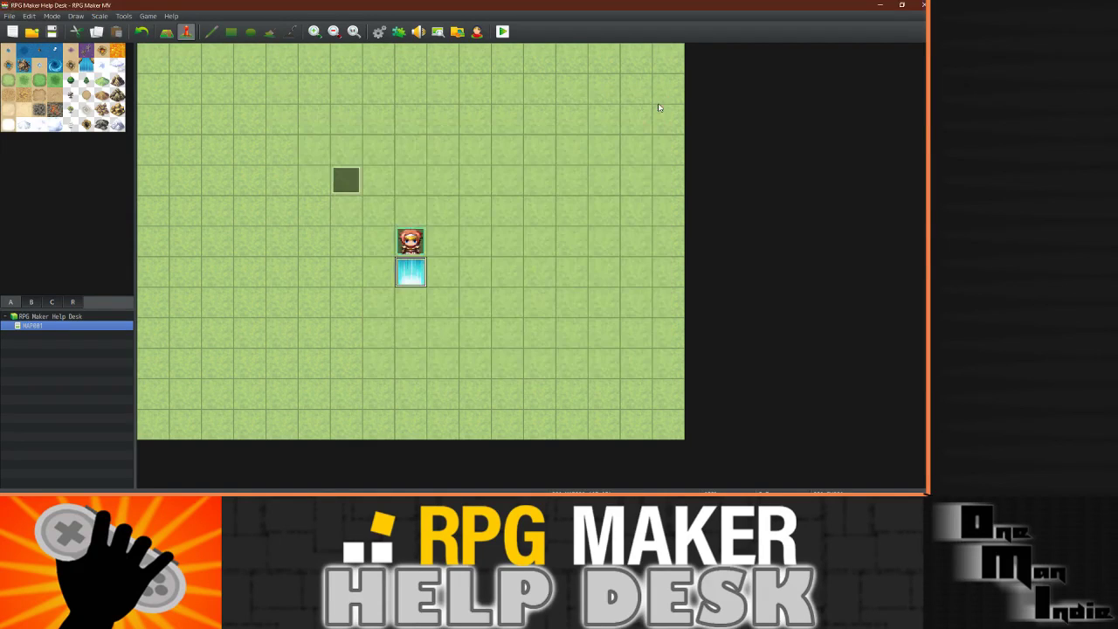
# Set the Wait command after Fadeout Screen to 13 frames in the Safe House Gem Use common event.
pyautogui.click(379, 32)
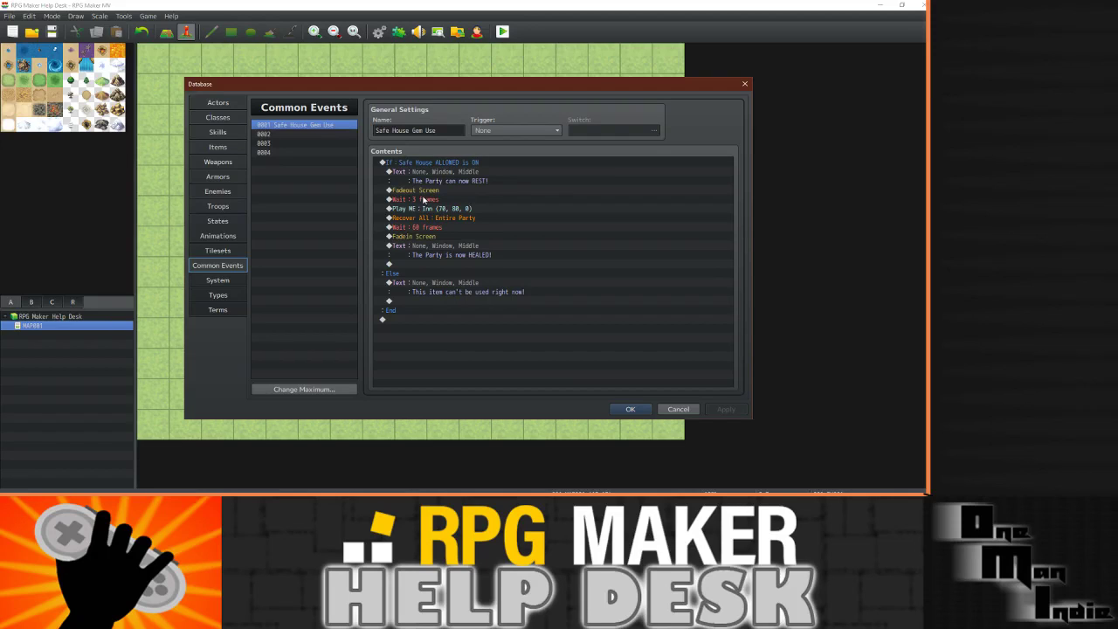
pyautogui.doubleClick(424, 200)
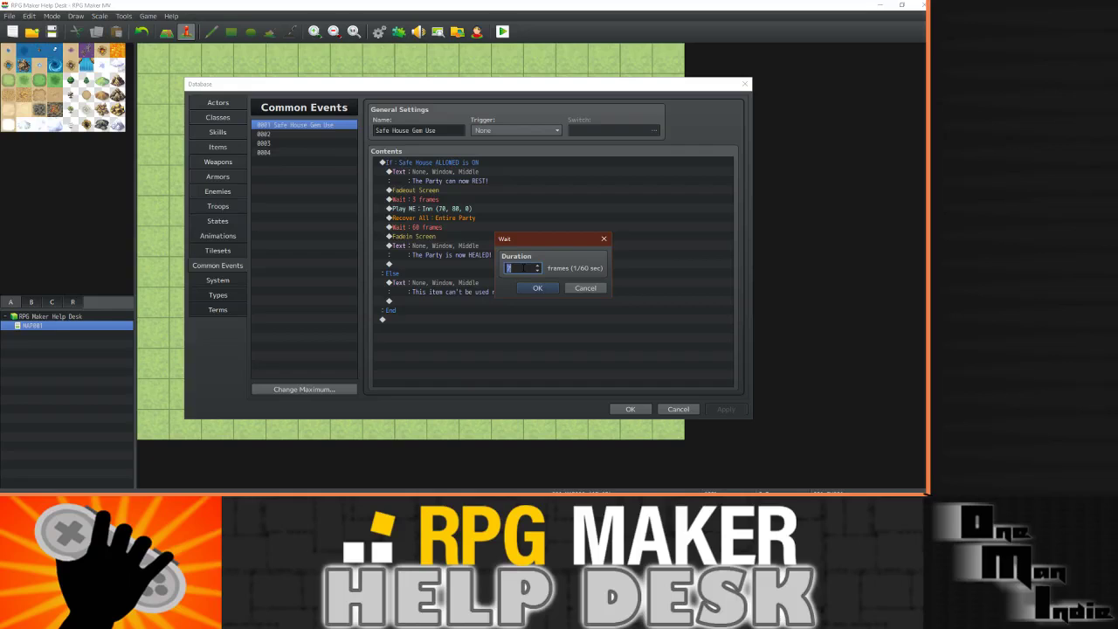
pyautogui.write('13')
pyautogui.click(537, 288)
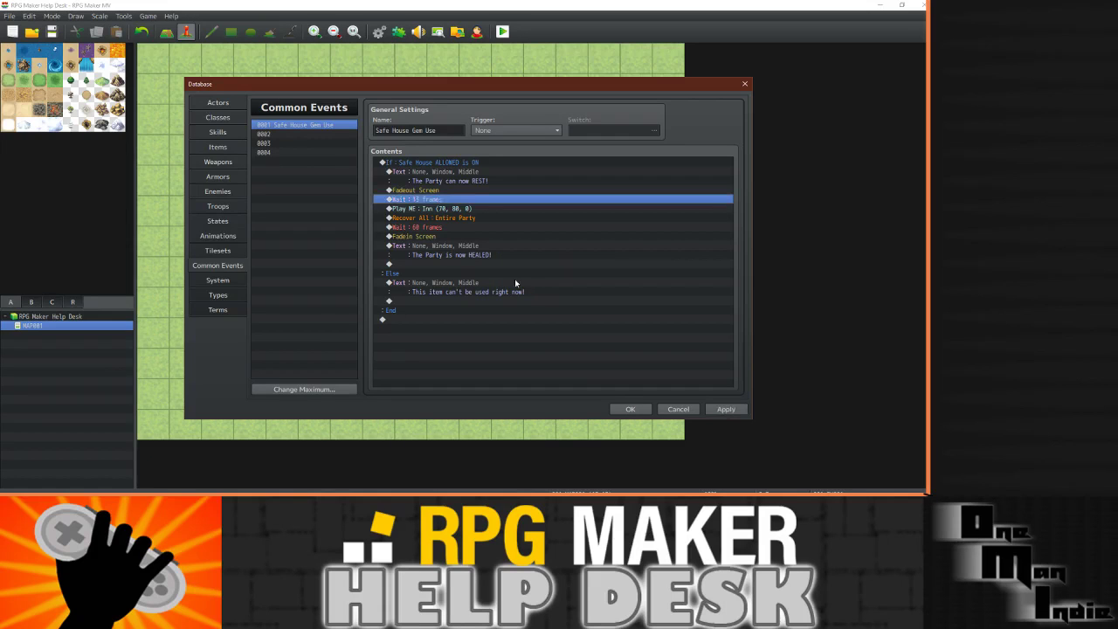
# Move the Play ME Inn command to just before Fadeout Screen and save the database changes.
pyautogui.click(441, 212)
pyautogui.rightClick(444, 209)
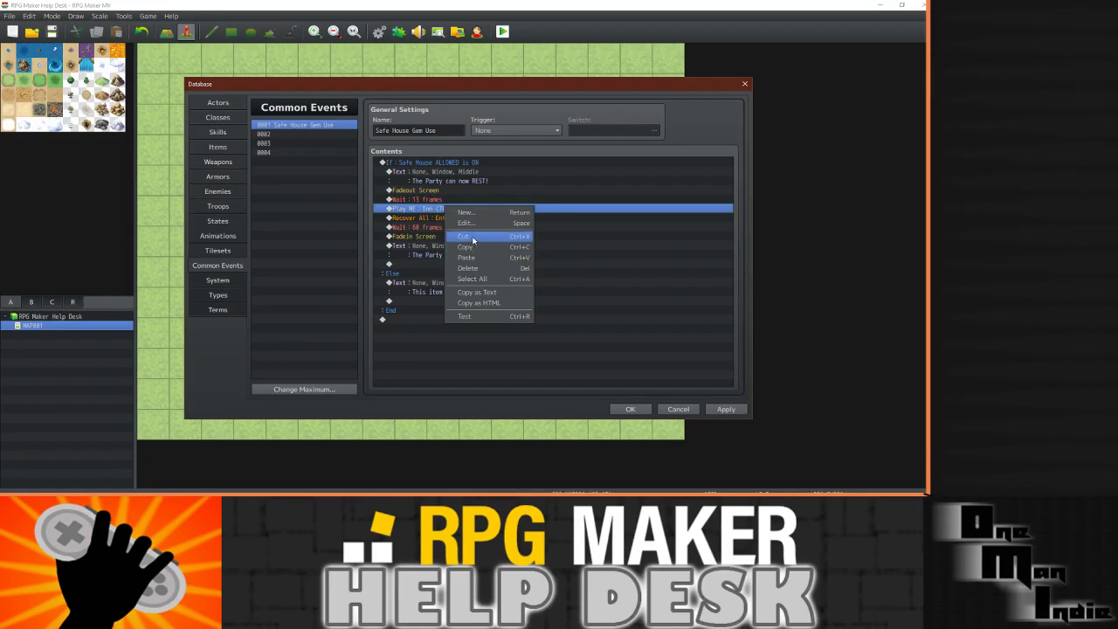
pyautogui.click(472, 236)
pyautogui.click(401, 190)
pyautogui.rightClick(402, 189)
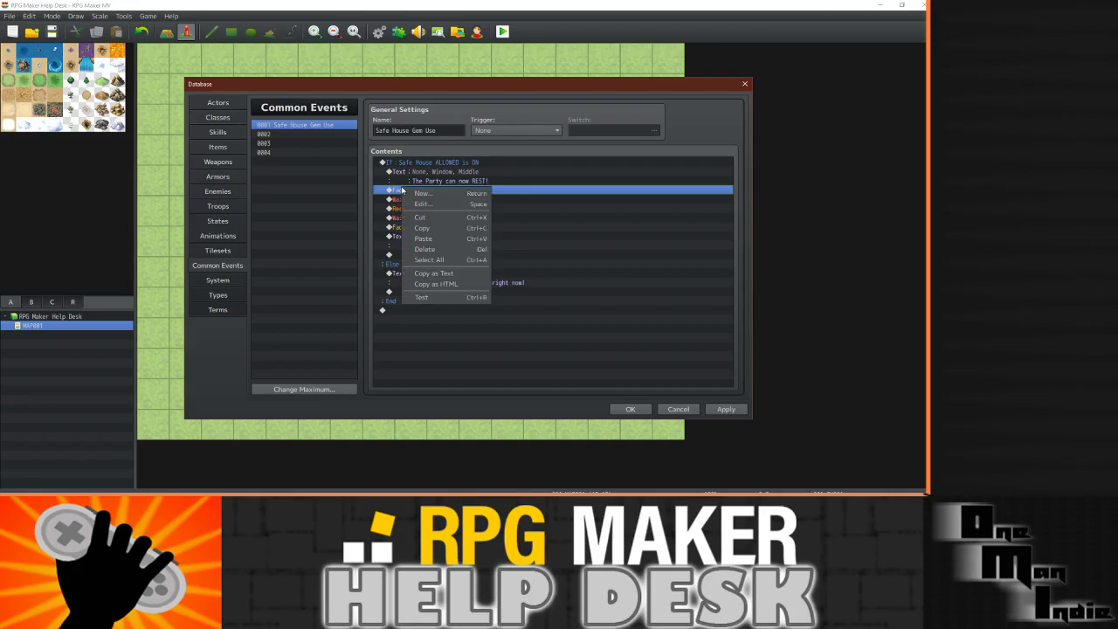
pyautogui.click(422, 238)
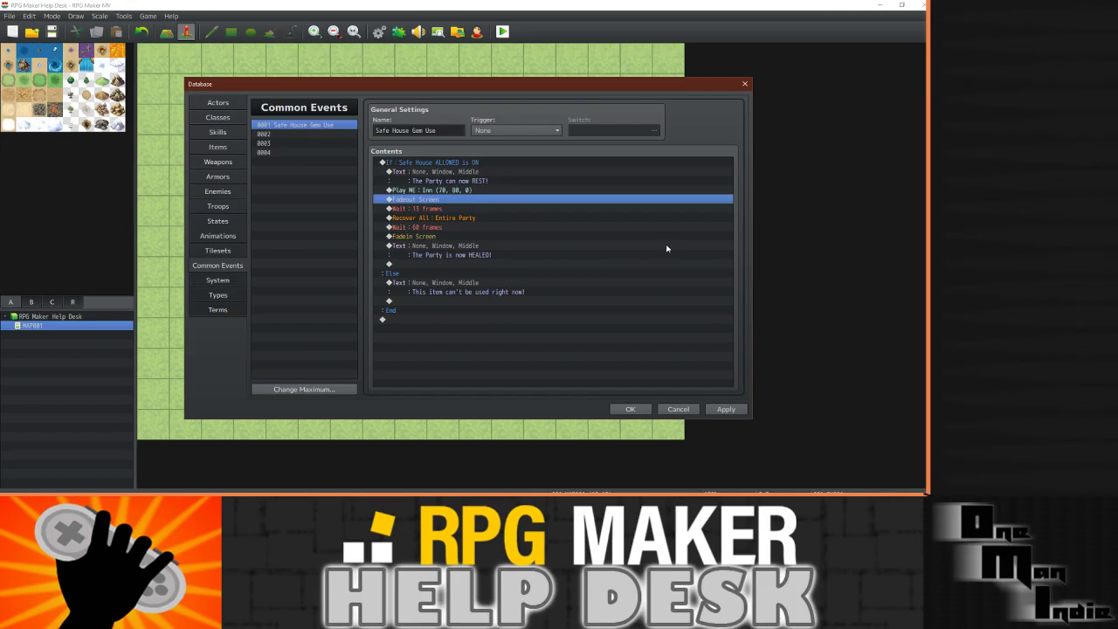
pyautogui.click(724, 408)
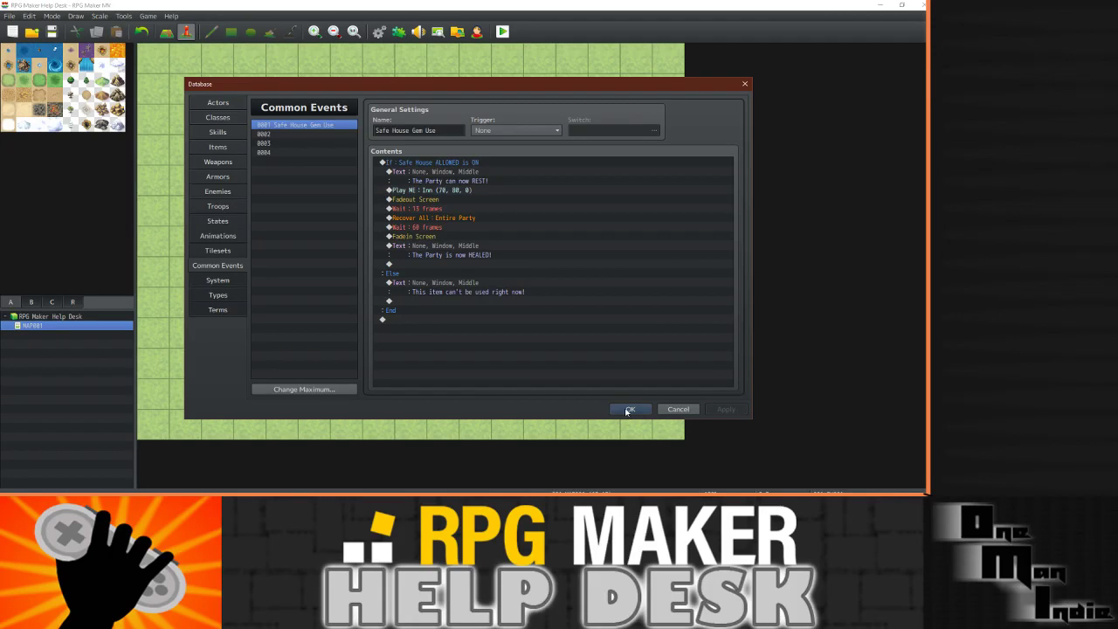
pyautogui.click(628, 409)
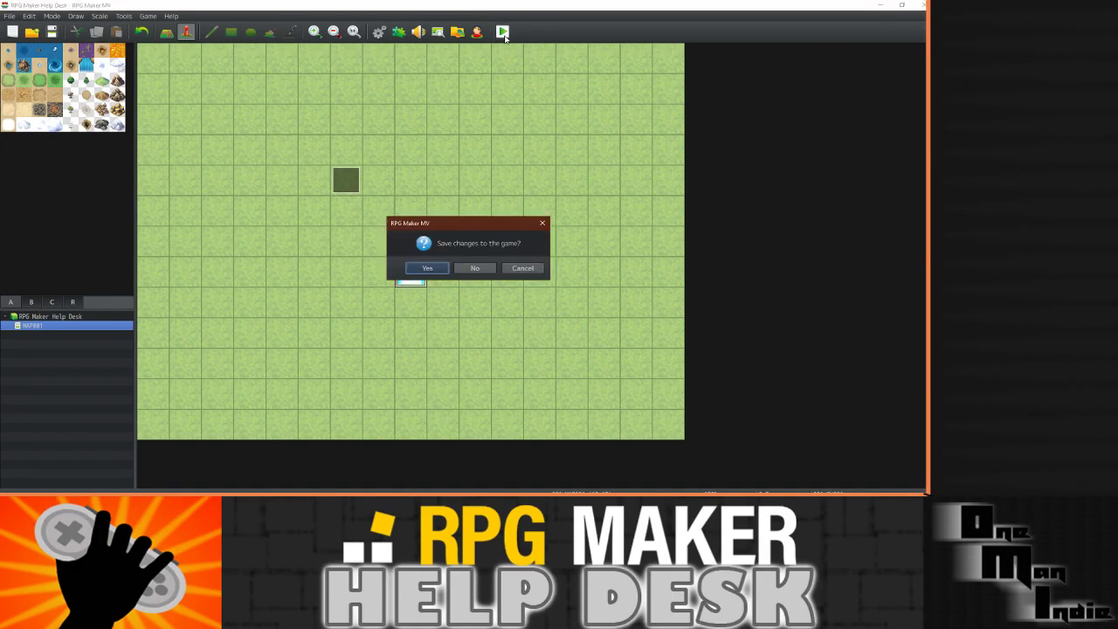
# Save the changes for a fresh playtest, start a new game, and answer Yes at the save point.
pyautogui.click(433, 269)
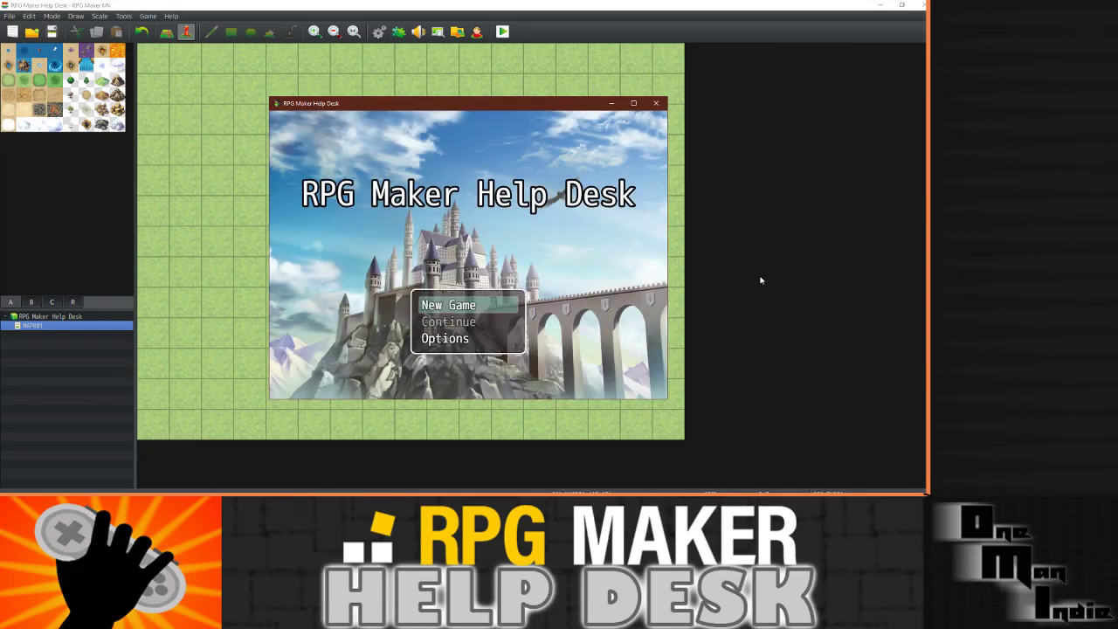
pyautogui.press('Return')
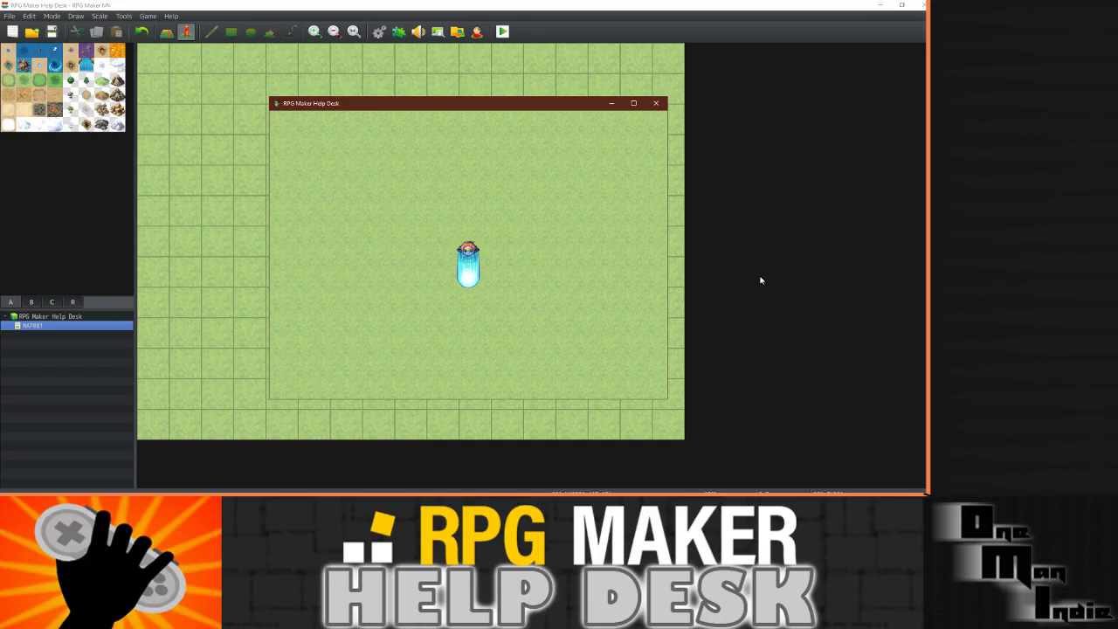
pyautogui.press('Return')
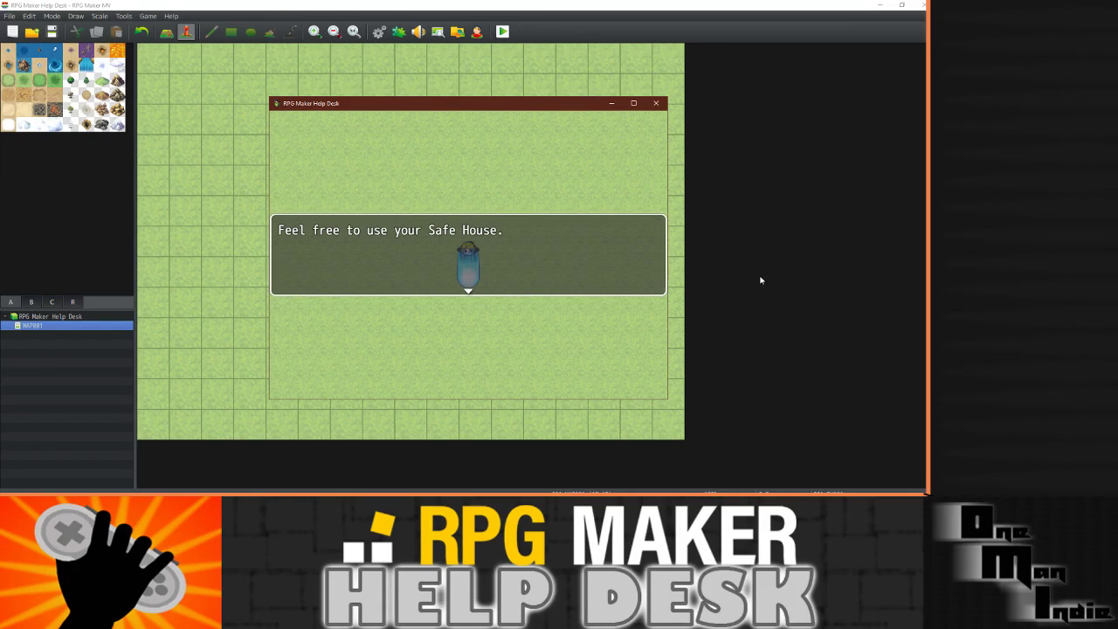
pyautogui.press('Return')
# Use the Safe House GEM from the party's item menu and play through the rest sequence to check the Inn music timing.
pyautogui.press('Escape')
pyautogui.press('Return')
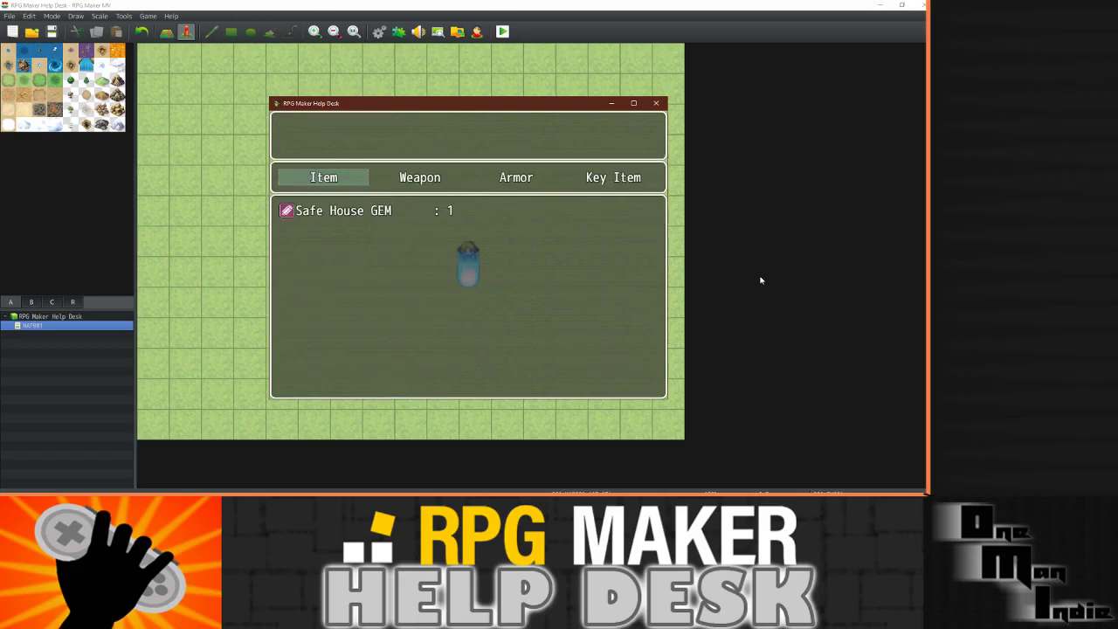
pyautogui.press('Return')
pyautogui.press('Return')
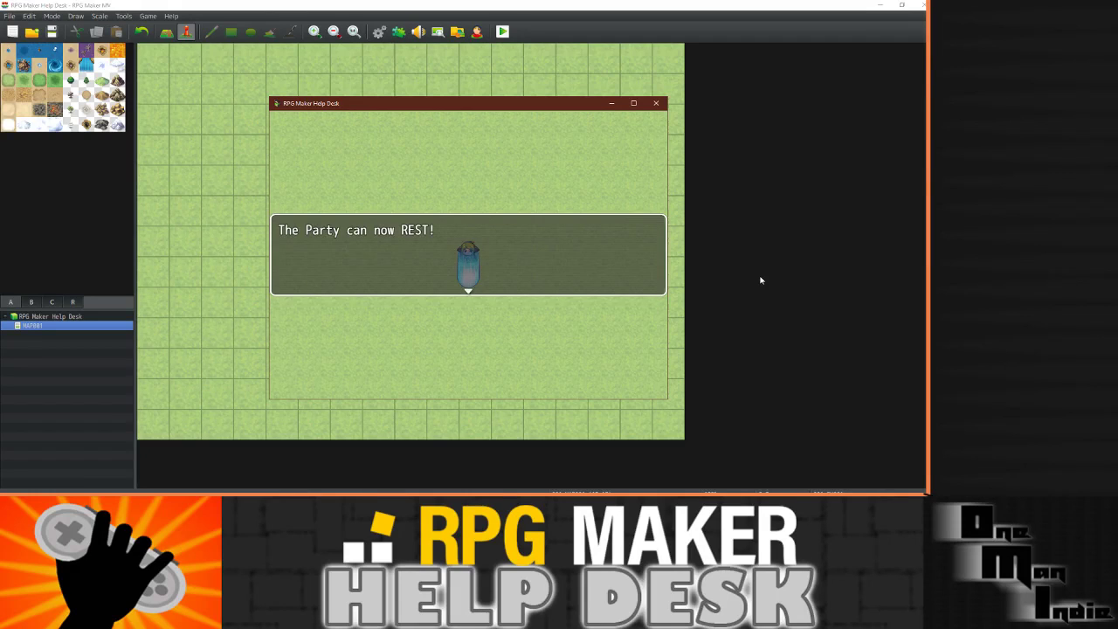
pyautogui.press('Return')
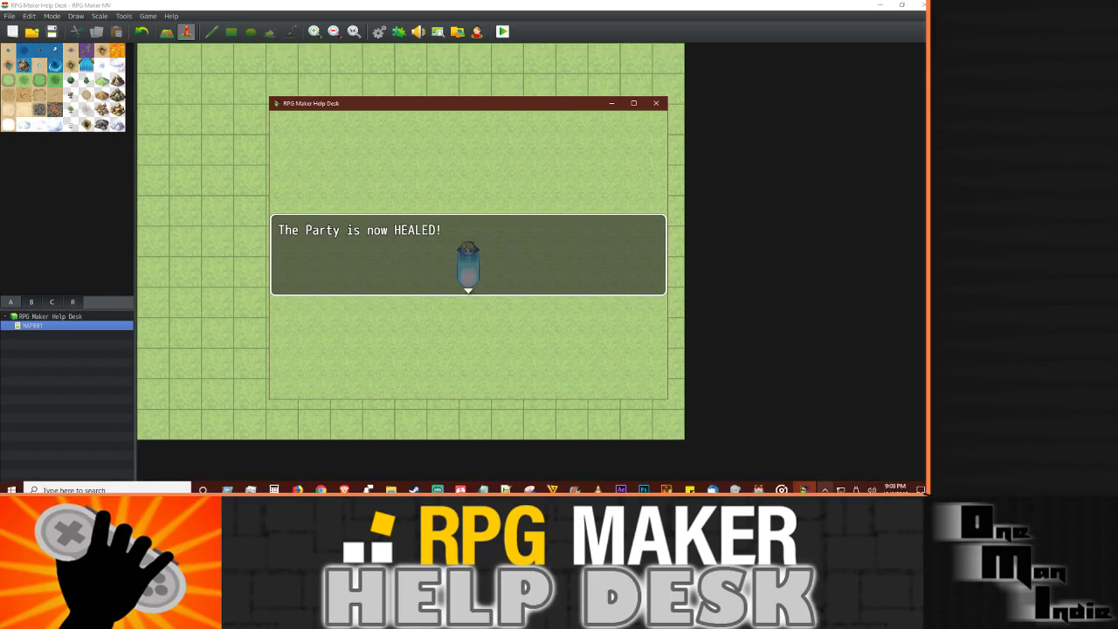
# Open the system volume mixer, then unmute nwjs and raise its volume slightly.
pyautogui.click(825, 489)
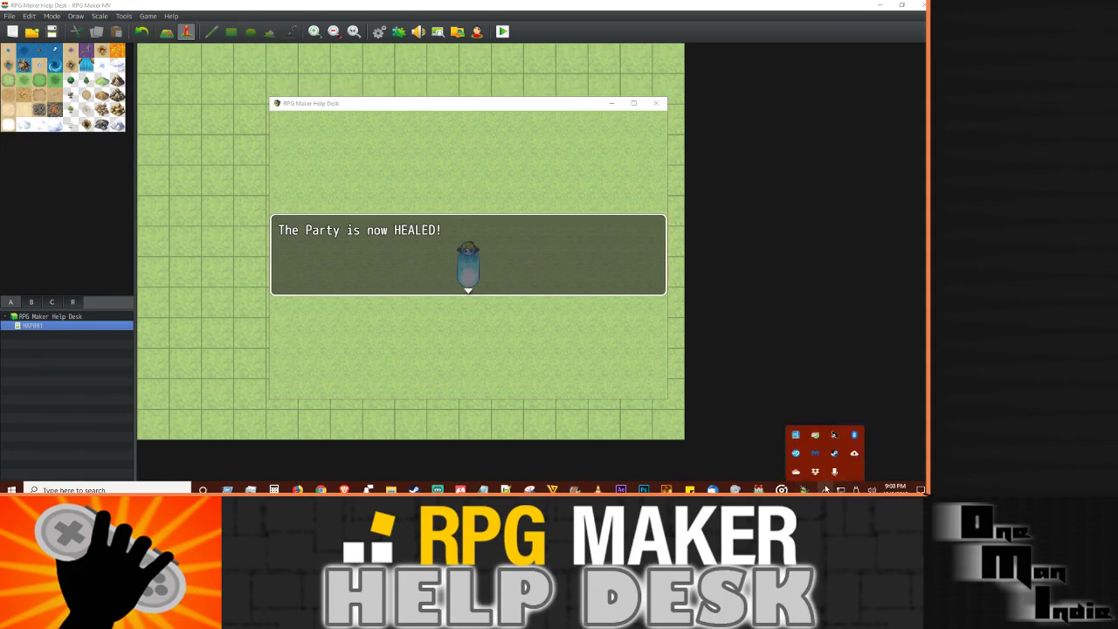
pyautogui.click(871, 490)
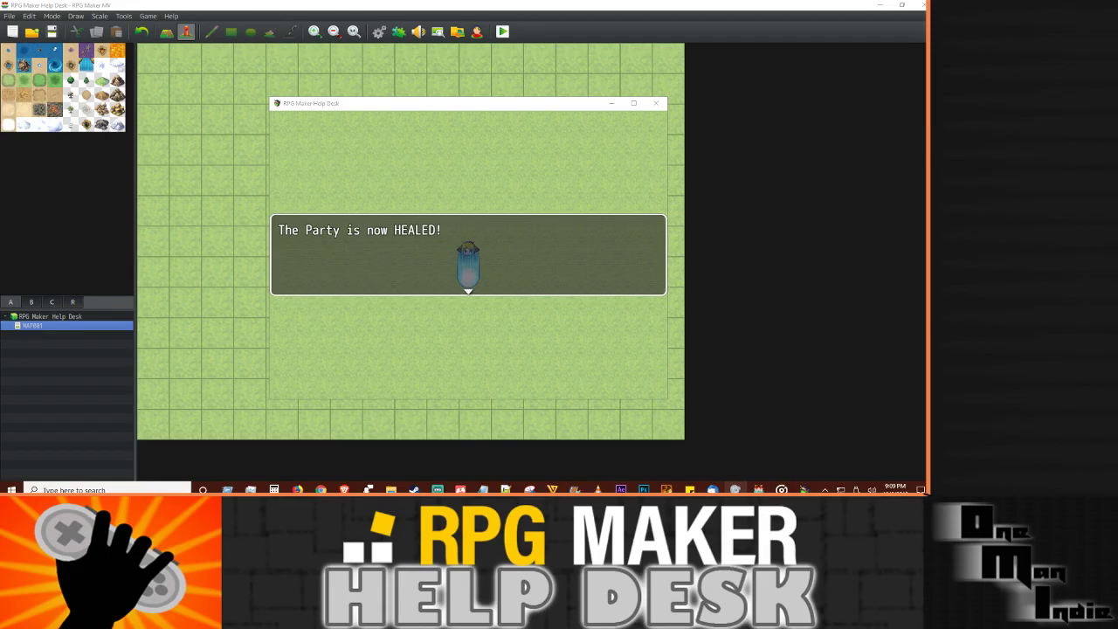
pyautogui.click(735, 490)
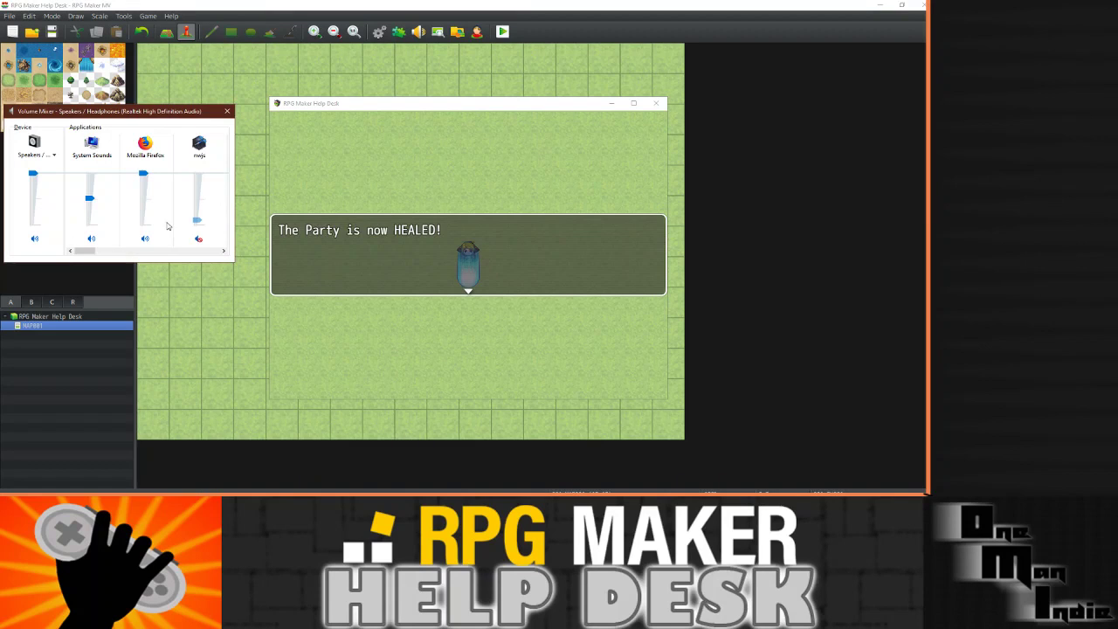
pyautogui.click(197, 238)
pyautogui.click(197, 237)
pyautogui.moveTo(197, 222); pyautogui.dragTo(195, 216)
pyautogui.moveTo(85, 251); pyautogui.dragTo(208, 252)
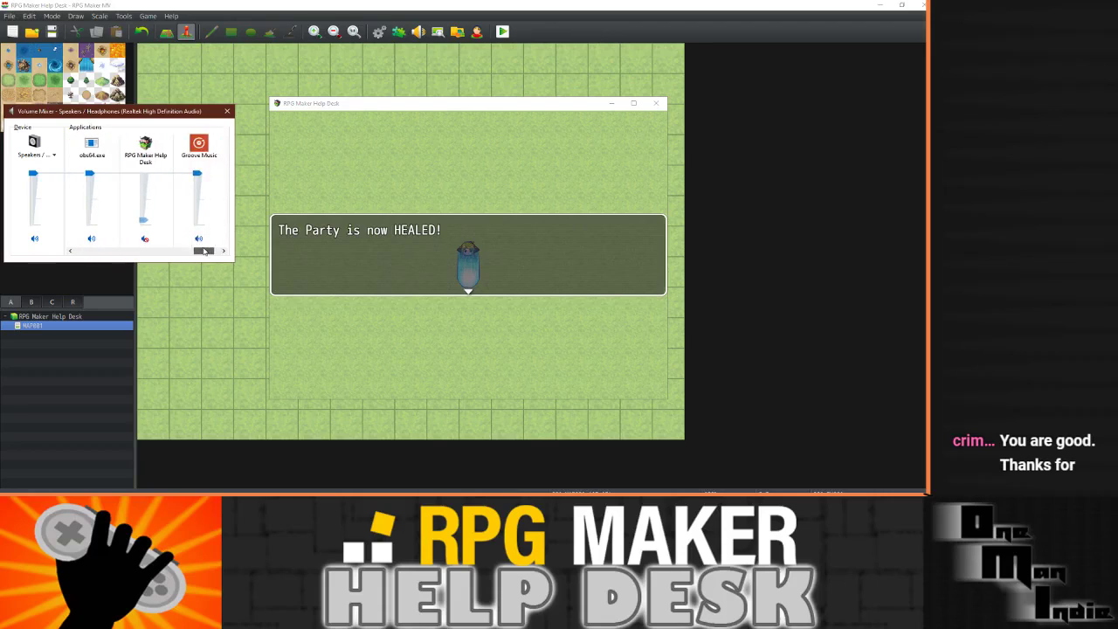
# Unmute RPG Maker Help Desk in the volume mixer, raise its volume slightly, and return to the game window.
pyautogui.click(145, 238)
pyautogui.moveTo(145, 220); pyautogui.dragTo(144, 214)
pyautogui.moveTo(208, 253)
pyautogui.mouseDown()
pyautogui.moveTo(188, 252)
pyautogui.moveTo(210, 252)
pyautogui.mouseUp()
pyautogui.click(227, 110)
pyautogui.click(539, 99)
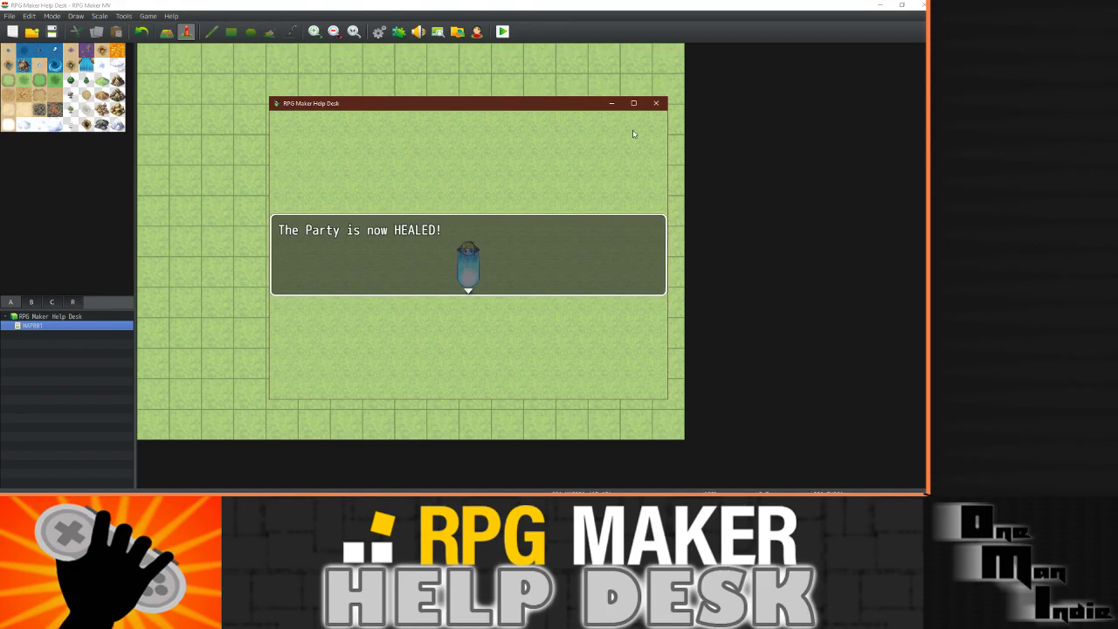
# Restart the playtest, begin a new game, and answer Yes to saving at the save point.
pyautogui.click(656, 103)
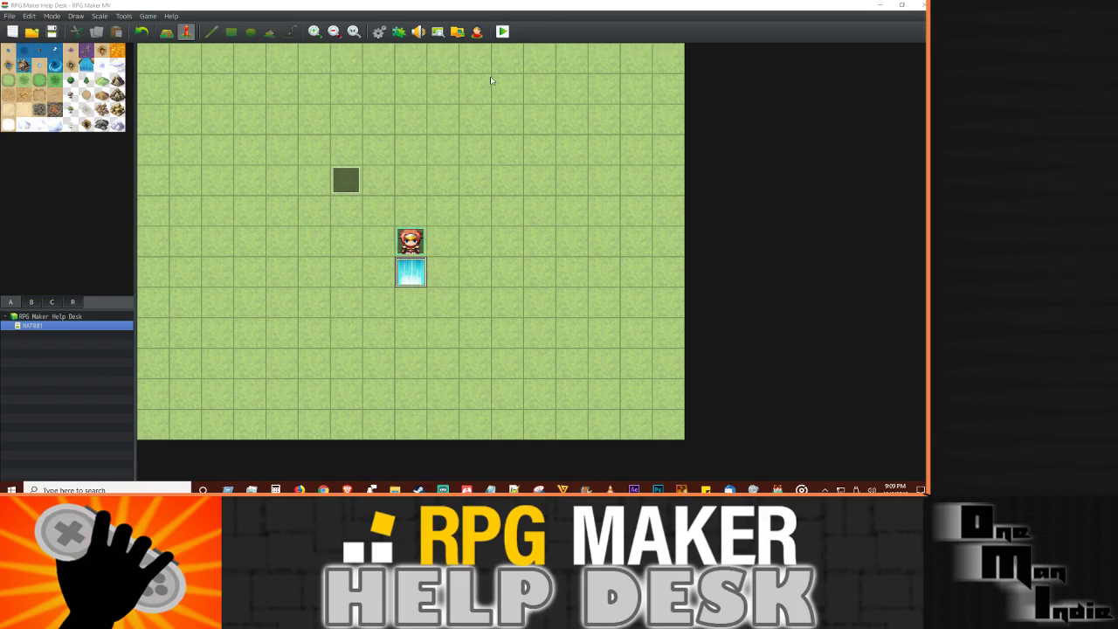
pyautogui.click(503, 33)
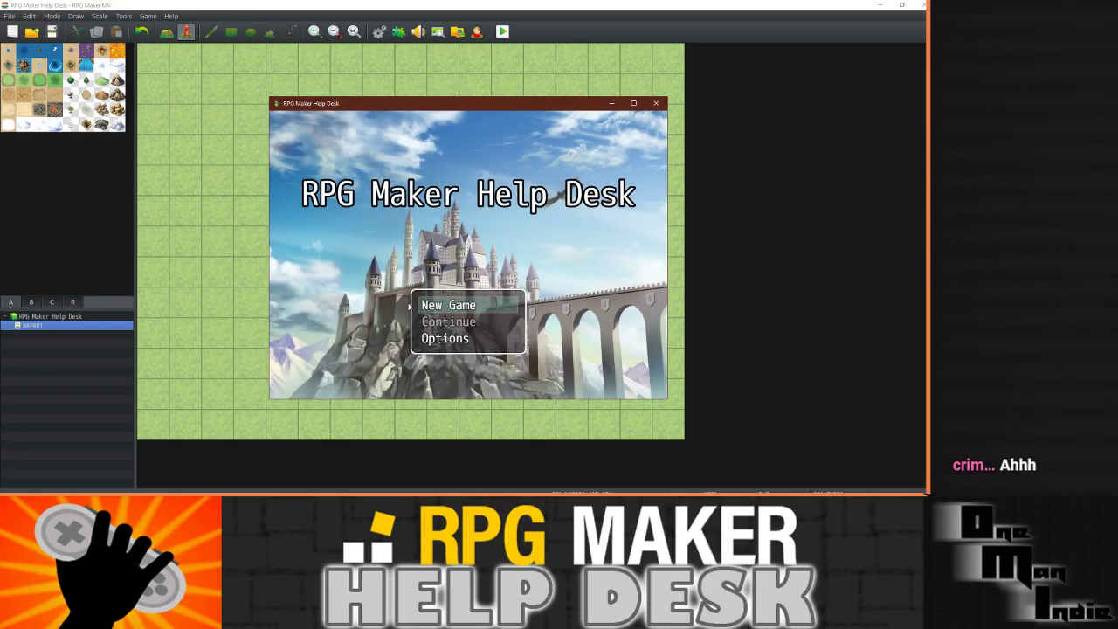
pyautogui.press('Return')
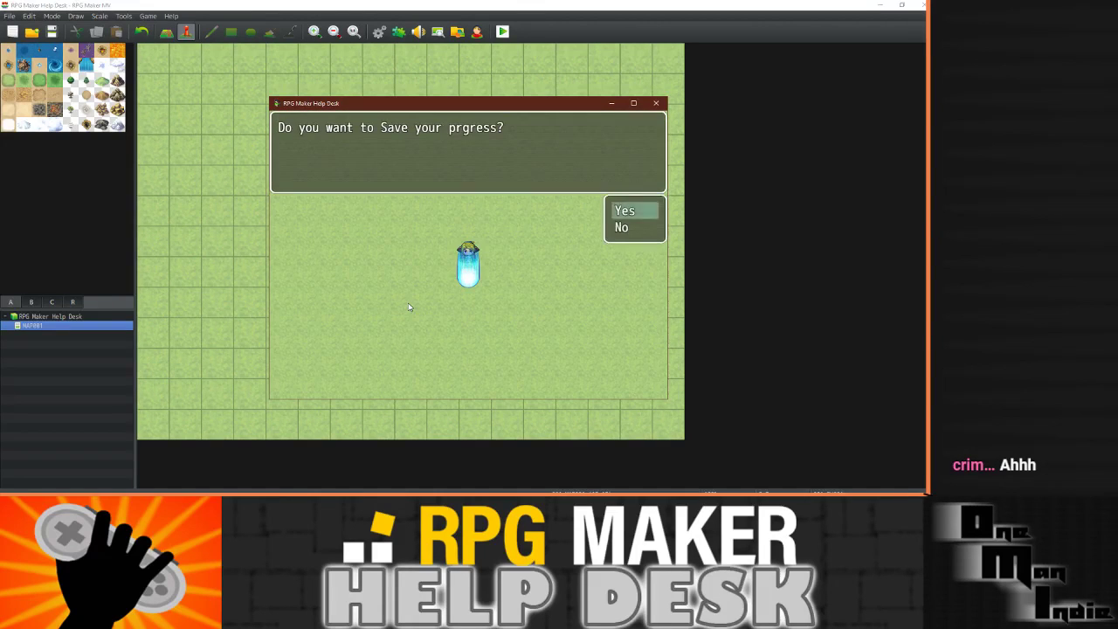
pyautogui.press('Return')
pyautogui.press('Return')
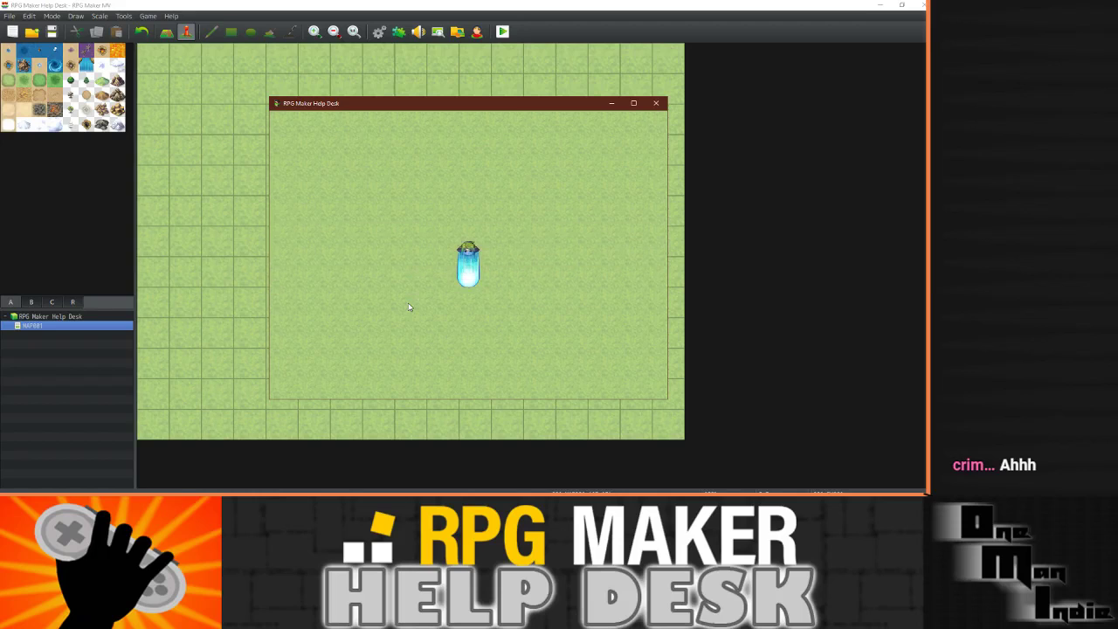
# Use the Safe House GEM to check the rest sequence with sound, and end the playtest.
pyautogui.press('Escape')
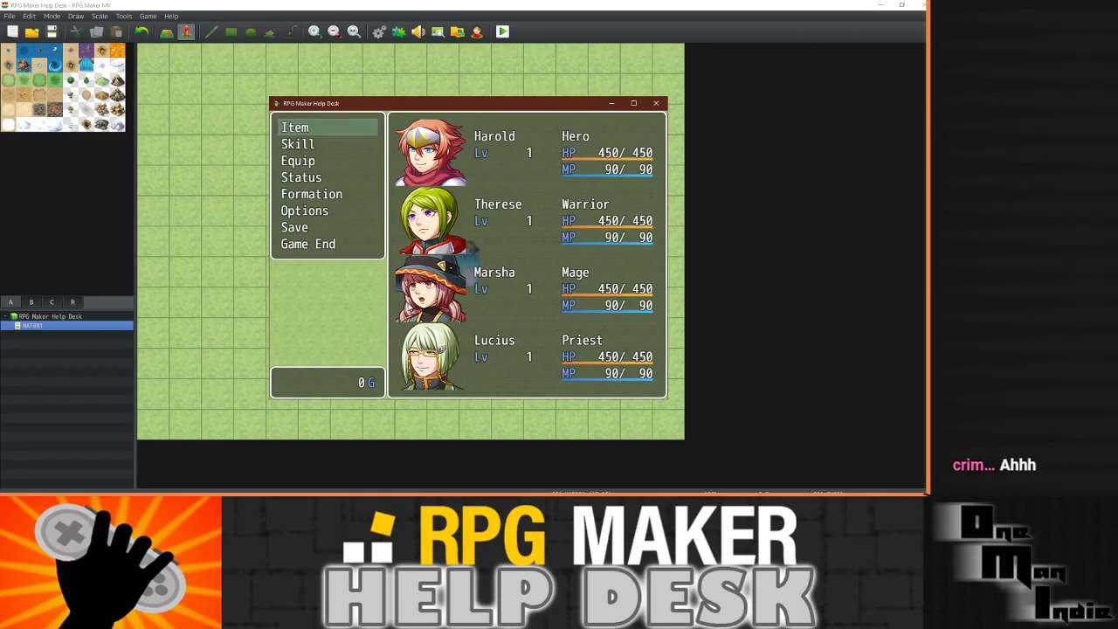
pyautogui.press('Return')
pyautogui.press('Return')
pyautogui.press('Return')
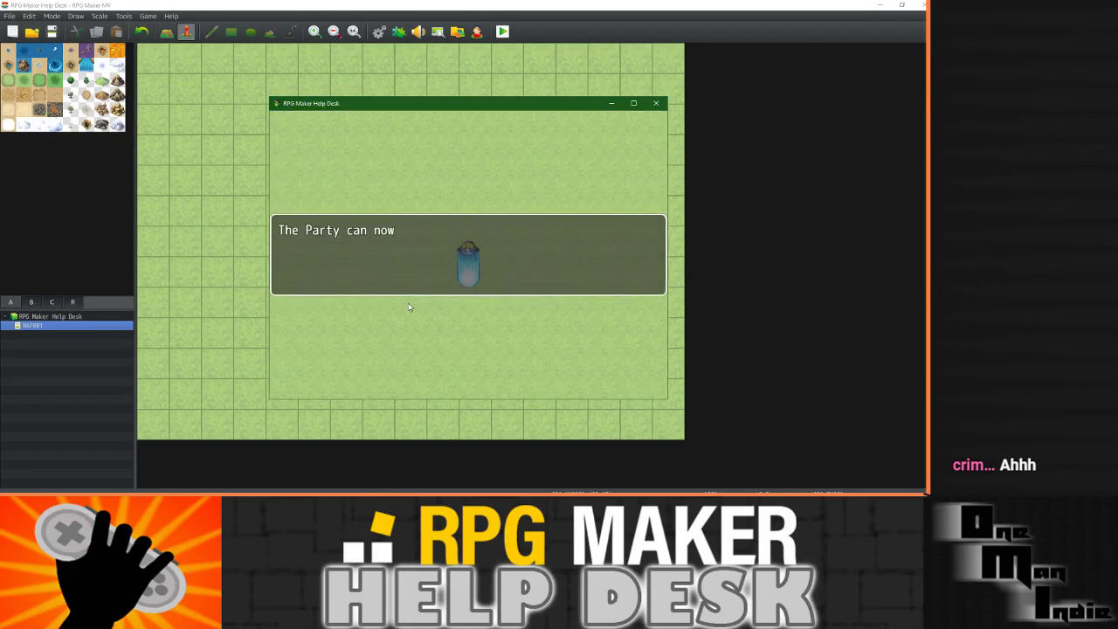
pyautogui.press('Return')
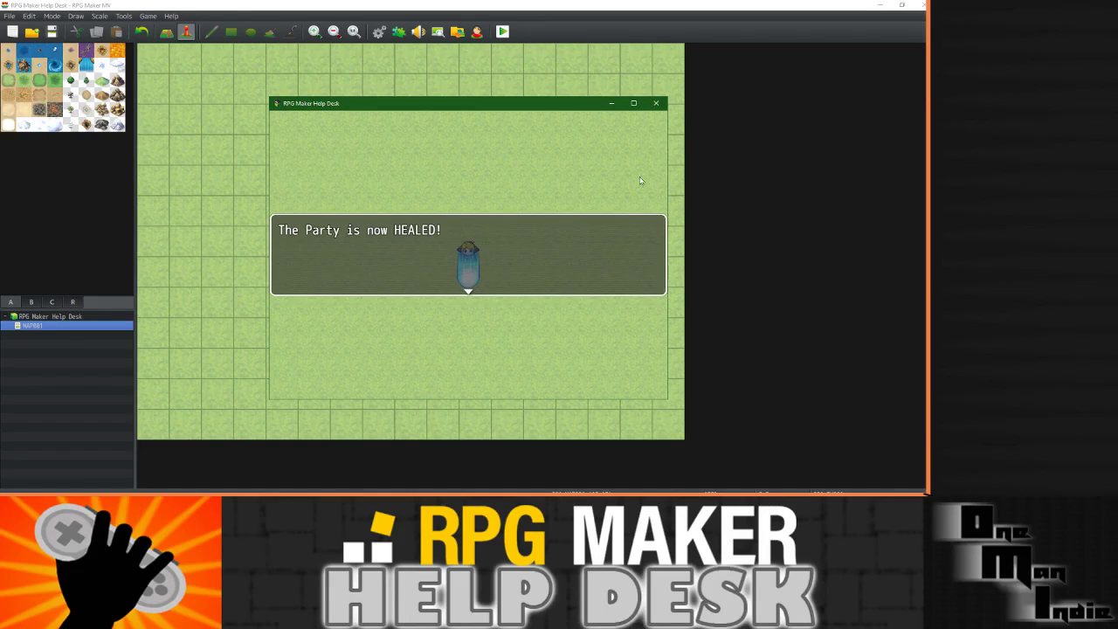
pyautogui.click(656, 105)
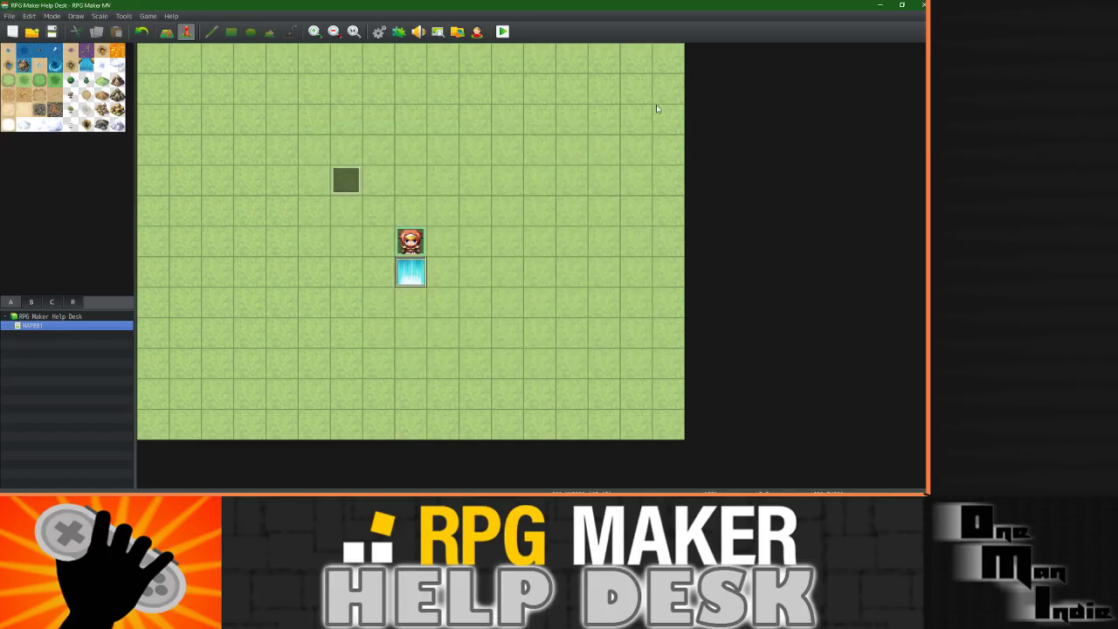
# Review the Safe House GEM item in the database, including its Consumable options and common event effect.
pyautogui.click(378, 32)
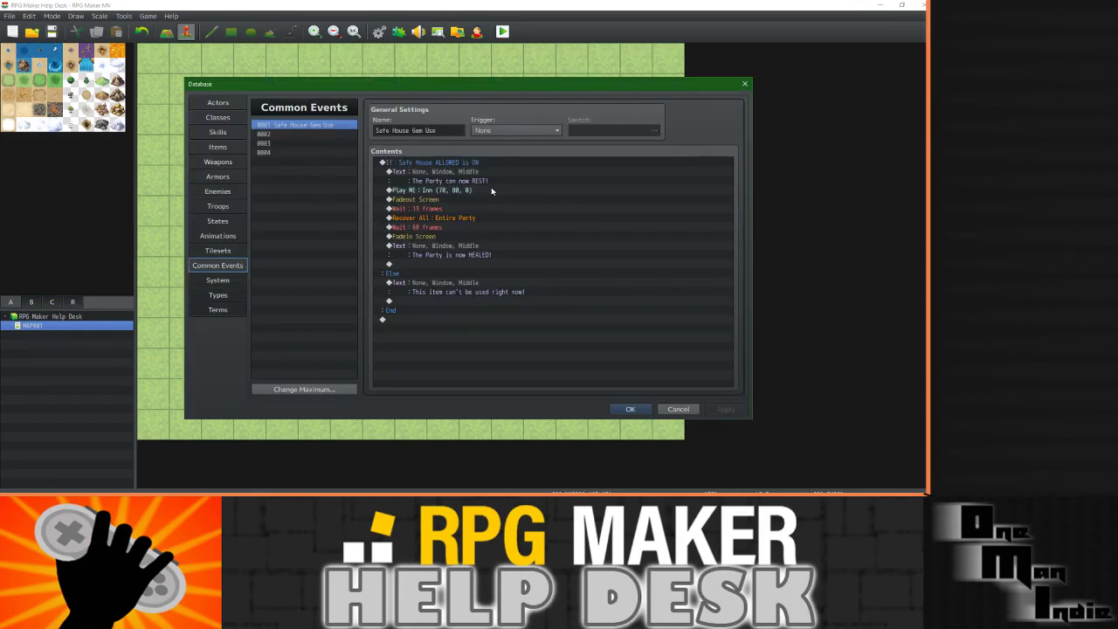
pyautogui.click(444, 164)
pyautogui.click(219, 147)
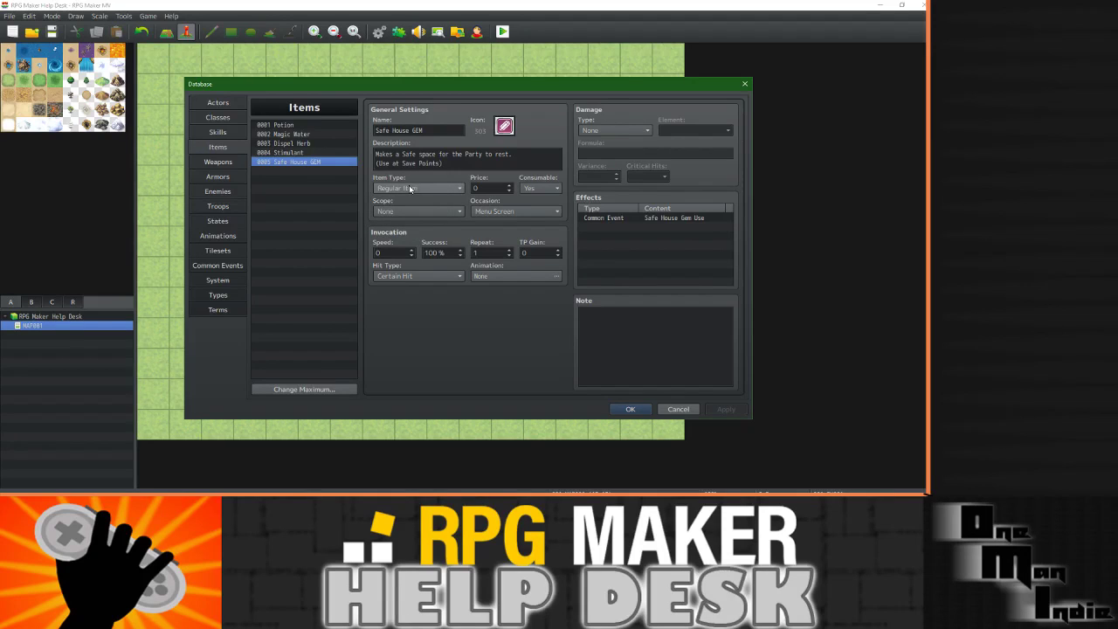
pyautogui.click(549, 188)
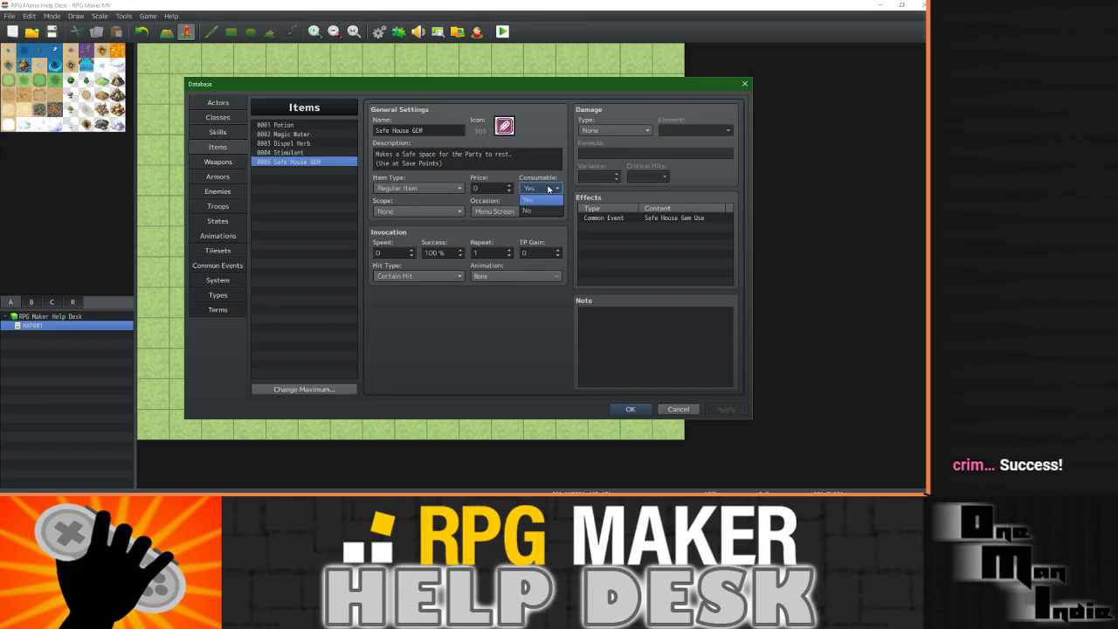
pyautogui.click(548, 188)
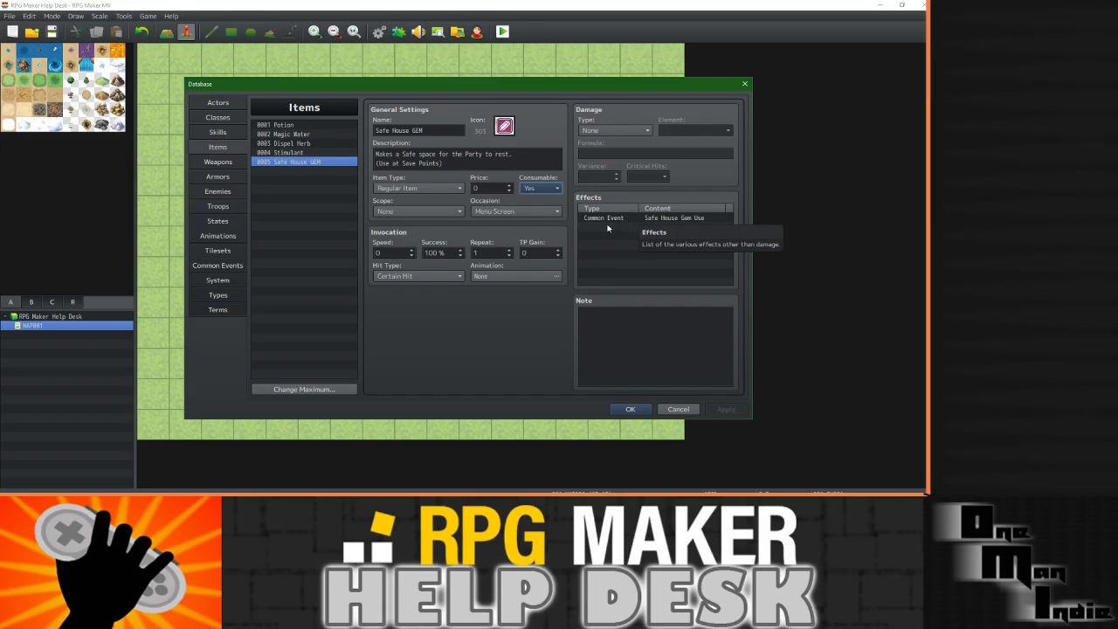
# Review the Safe House ALLOWED branch and Play ME command in the Safe House Gem Use common event, and close the database.
pyautogui.click(218, 265)
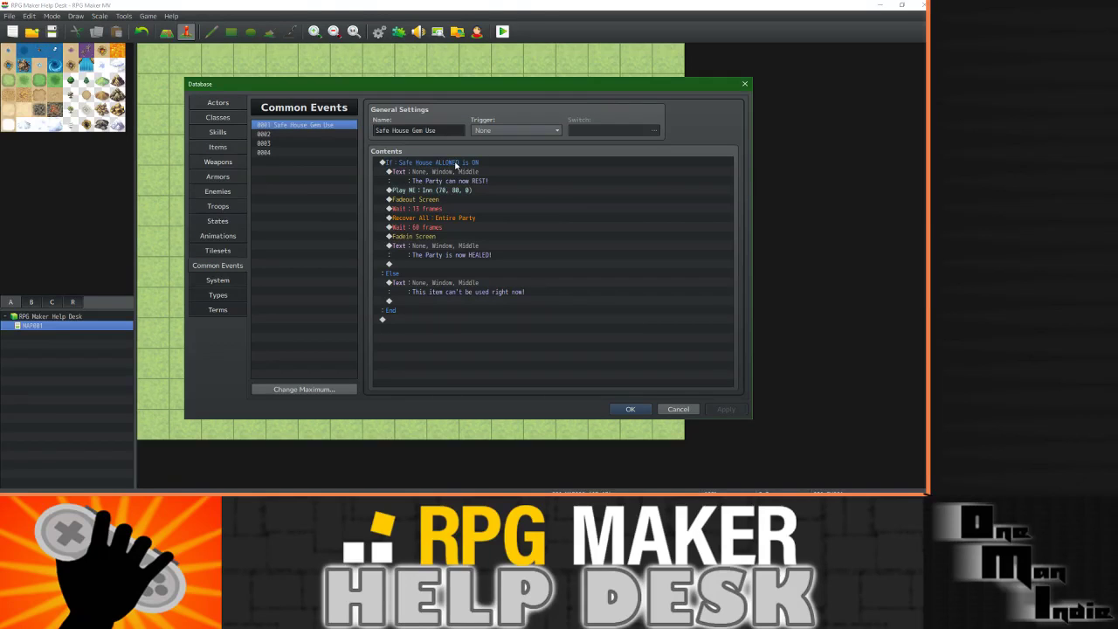
pyautogui.click(455, 164)
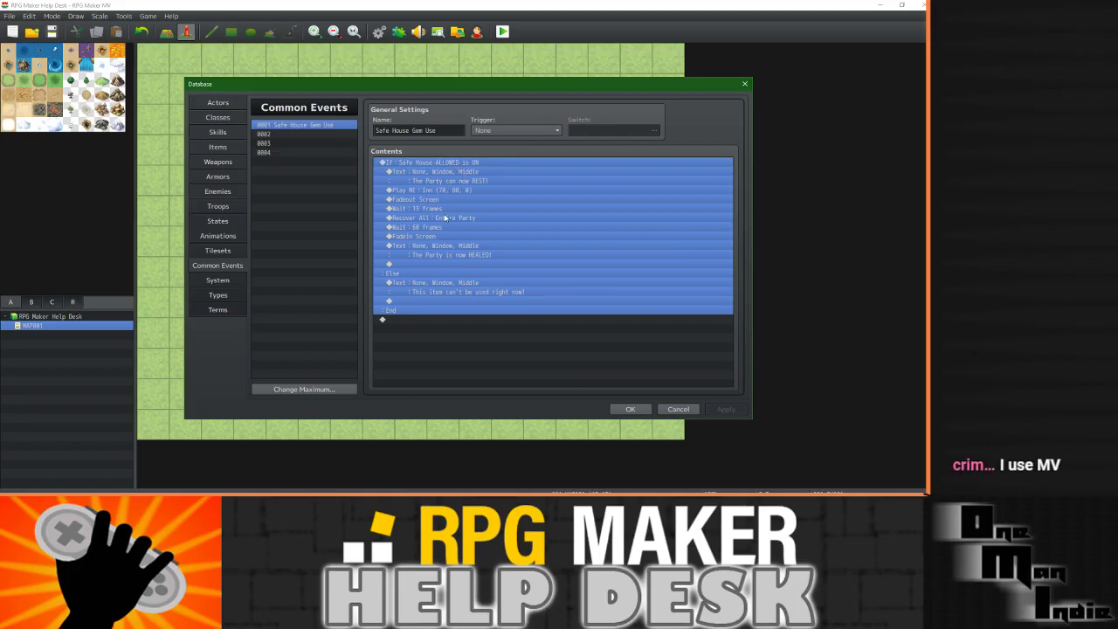
pyautogui.click(450, 177)
pyautogui.click(441, 190)
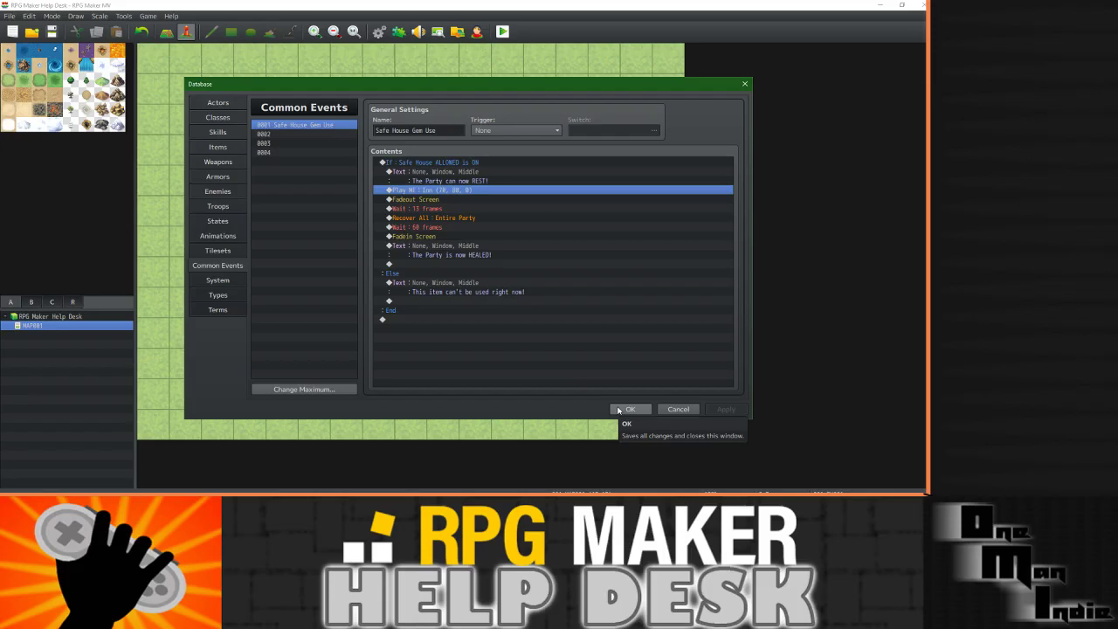
pyautogui.click(625, 411)
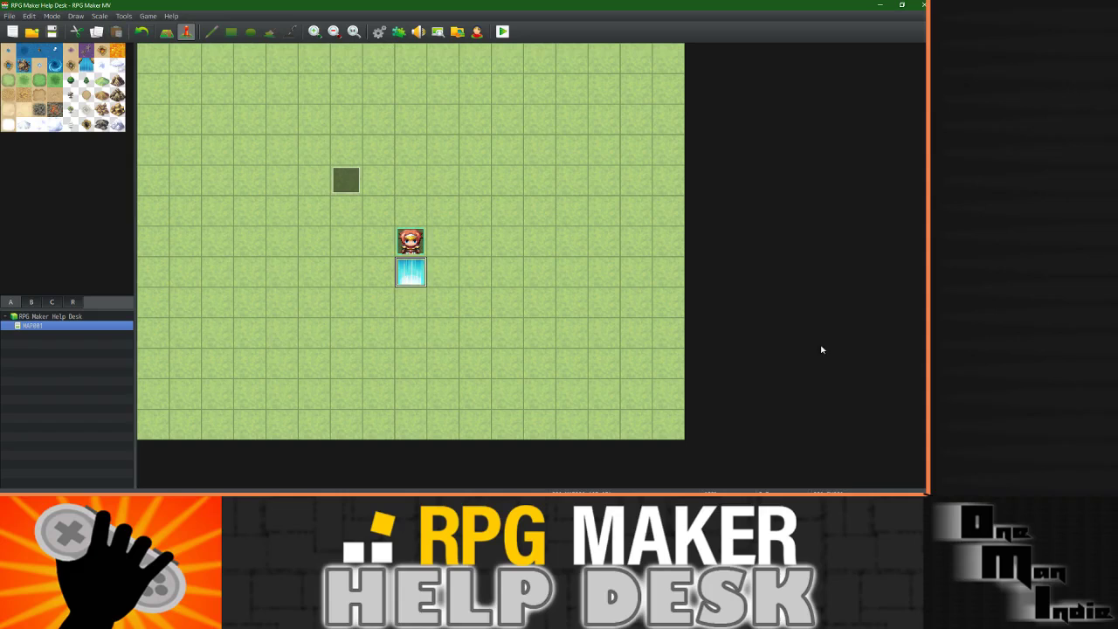
pyautogui.click(802, 490)
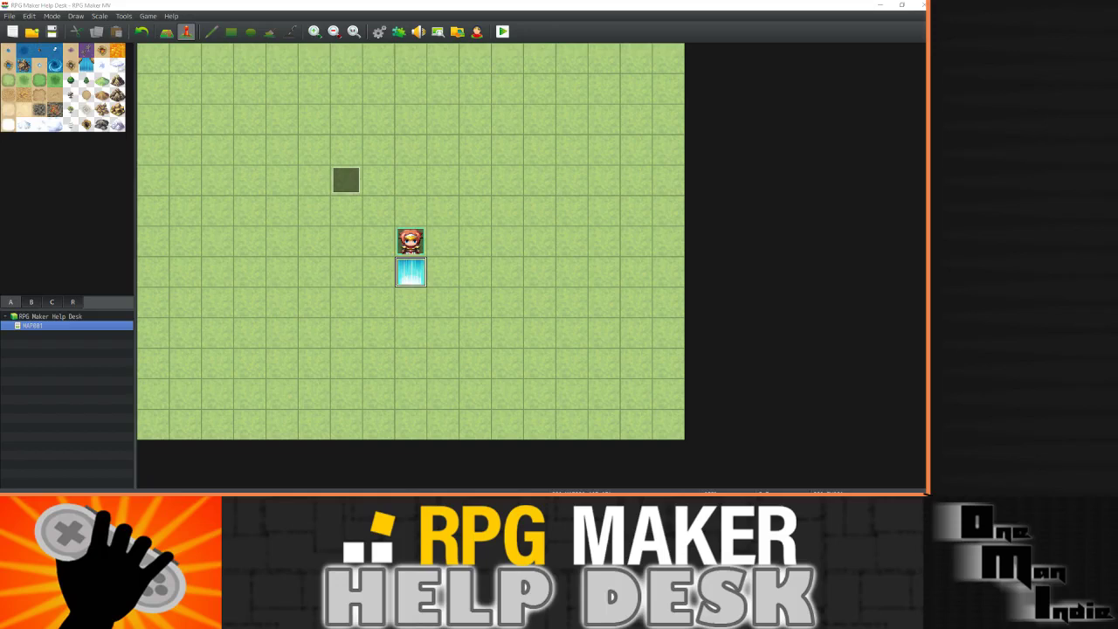
pyautogui.hotkey('alt', 'Tab')
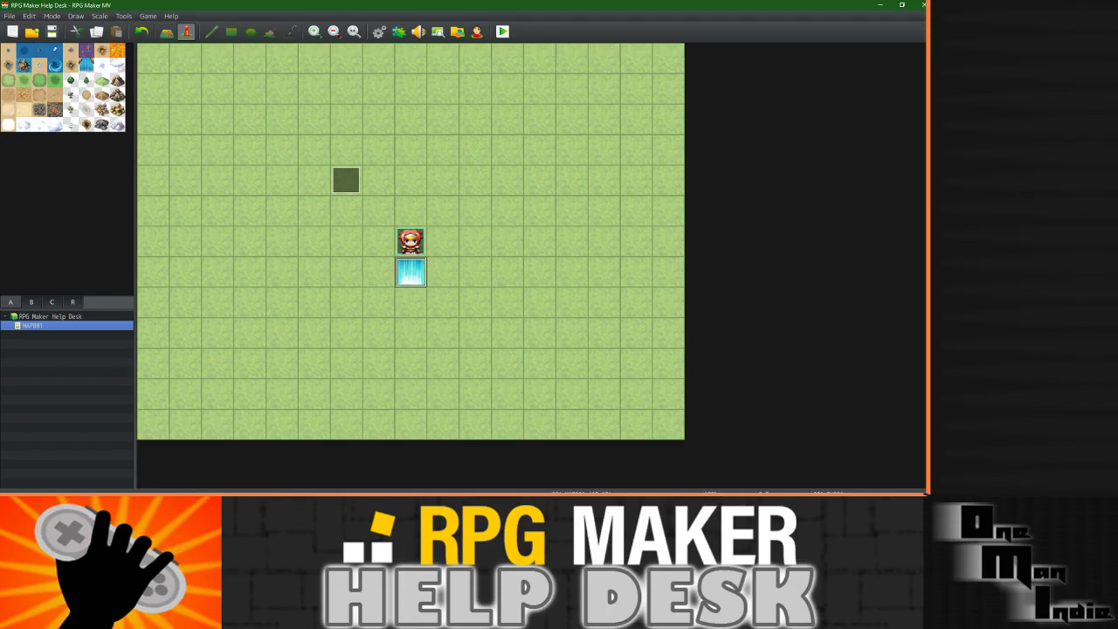